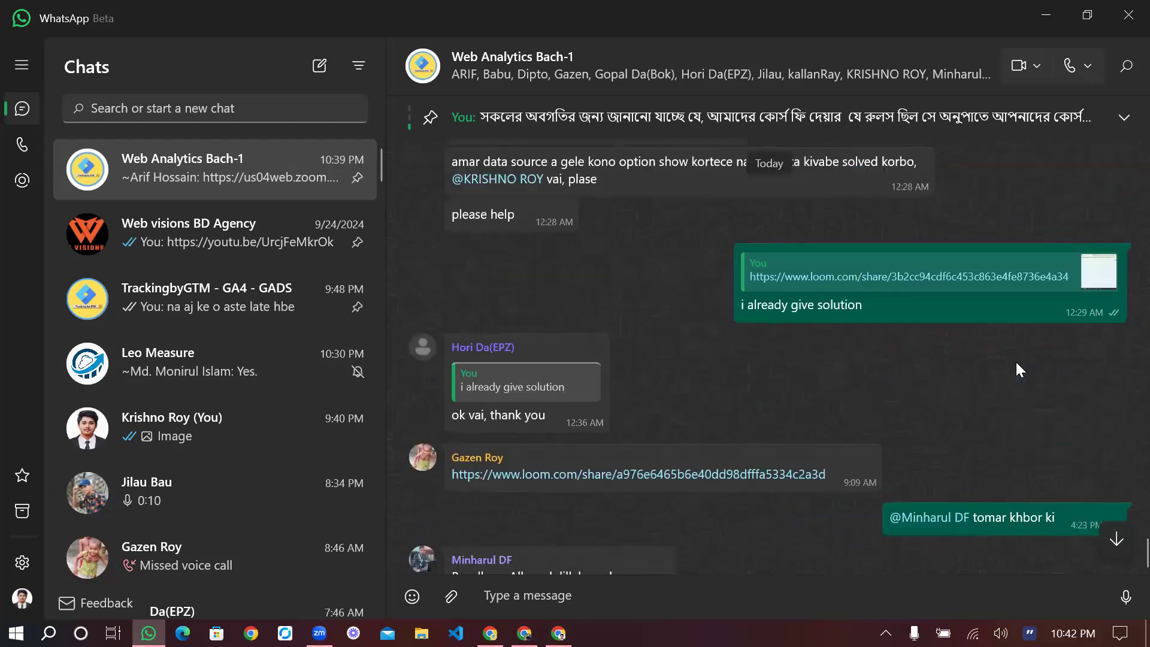
scroll(1016, 361, "down", 5)
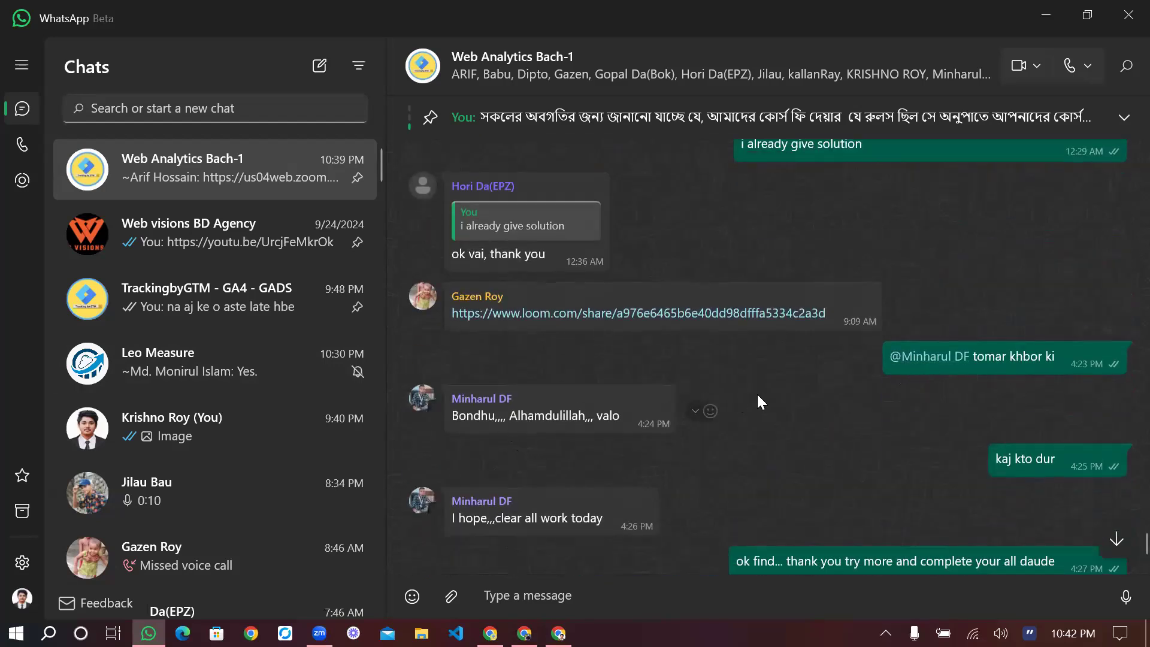
scroll(792, 408, "up", 15)
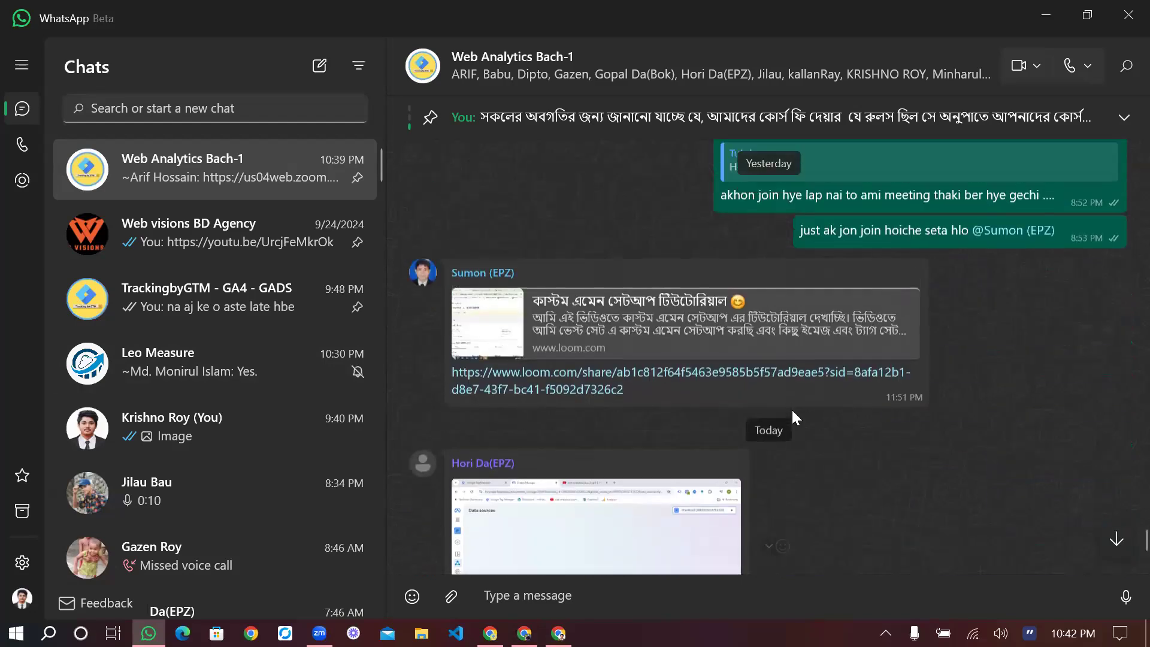
Switch from WhatsApp to the browser and look over the form on the store's contact page.
left_click(1046, 14)
scroll(378, 197, "down", 1)
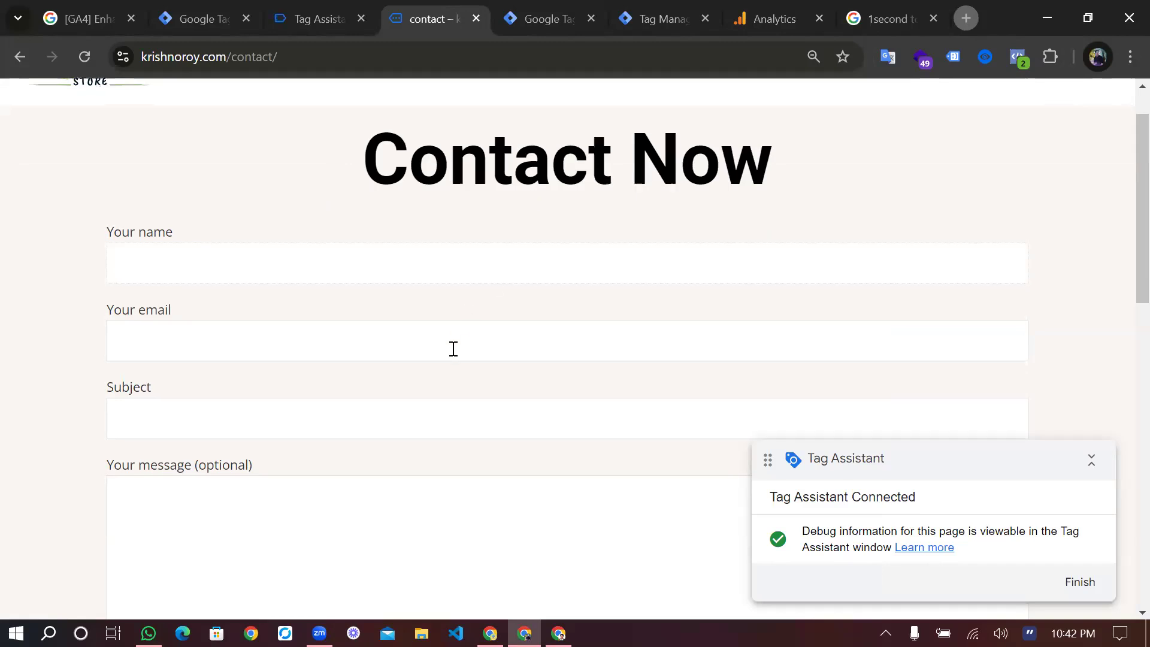
scroll(451, 349, "down", 4)
scroll(453, 348, "up", 2)
scroll(453, 349, "up", 2)
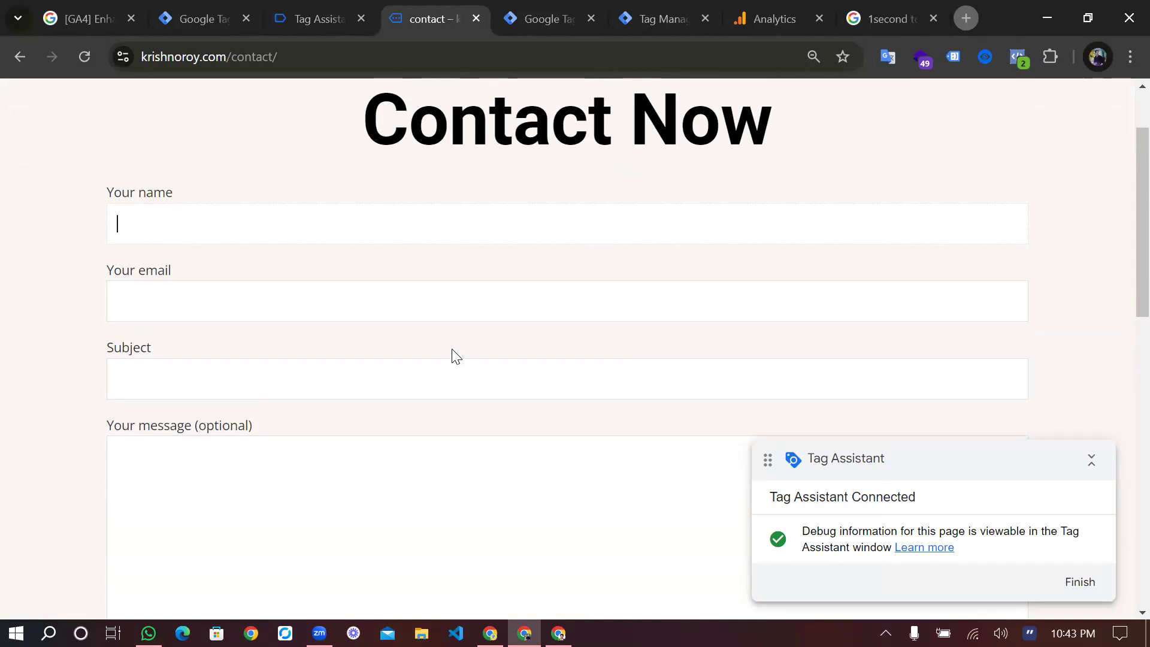
Inspect the contact page's form container in the developer tools, read its class and id markup, and close the tools.
right_click(349, 275)
scroll(479, 489, "down", 2)
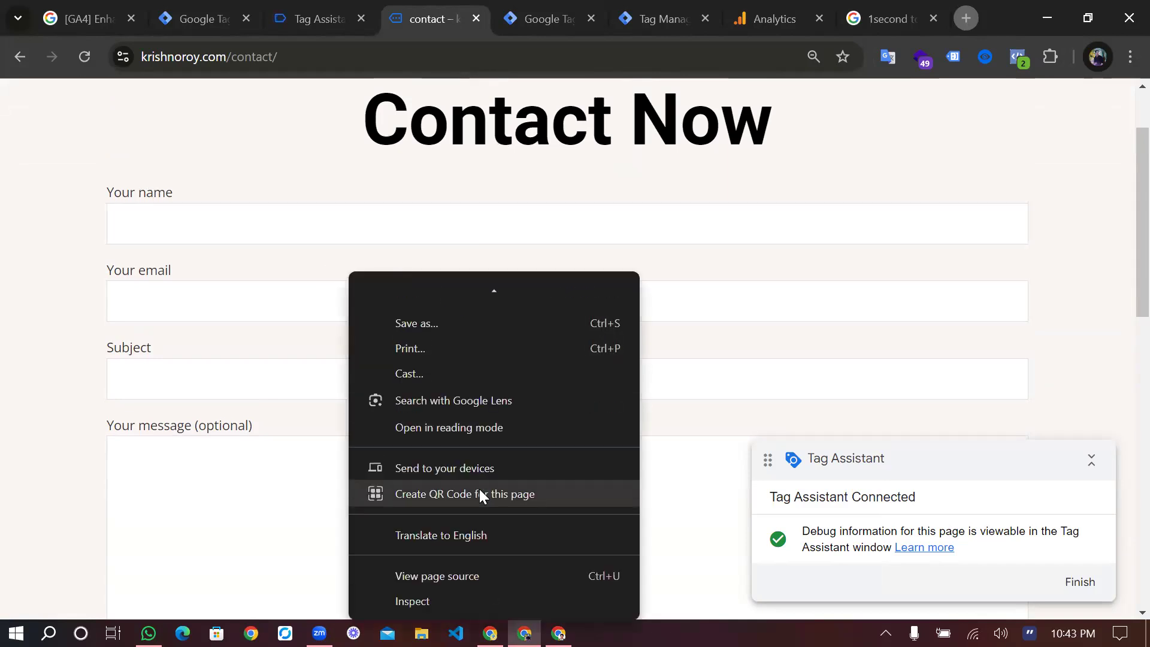
left_click(429, 592)
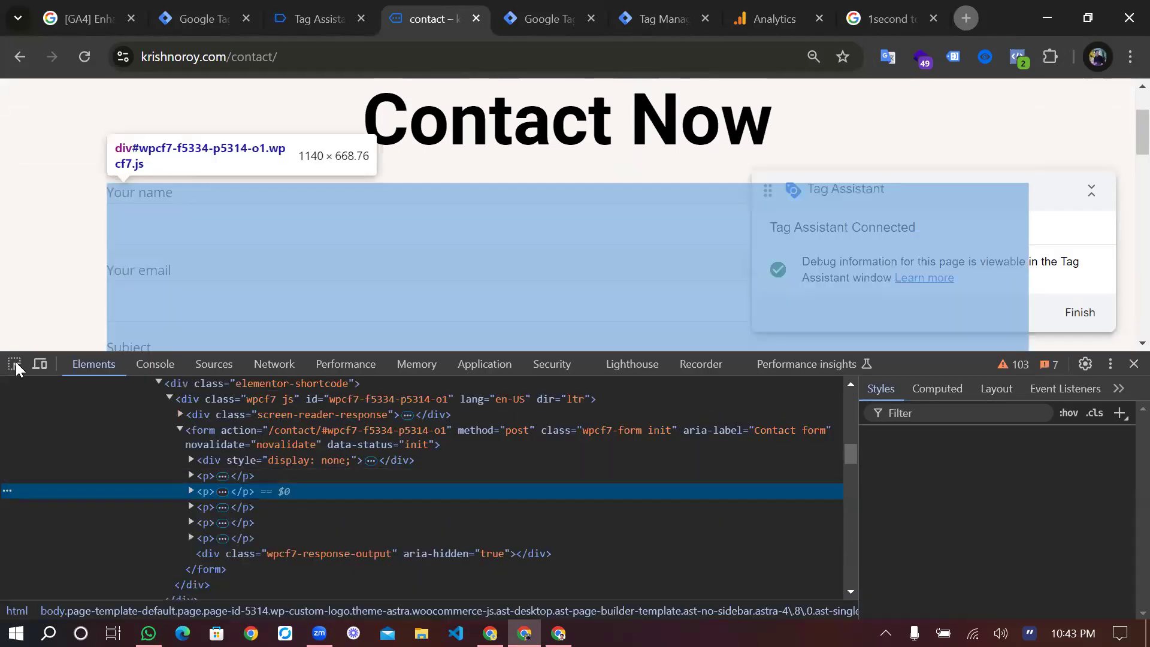
left_click(15, 363)
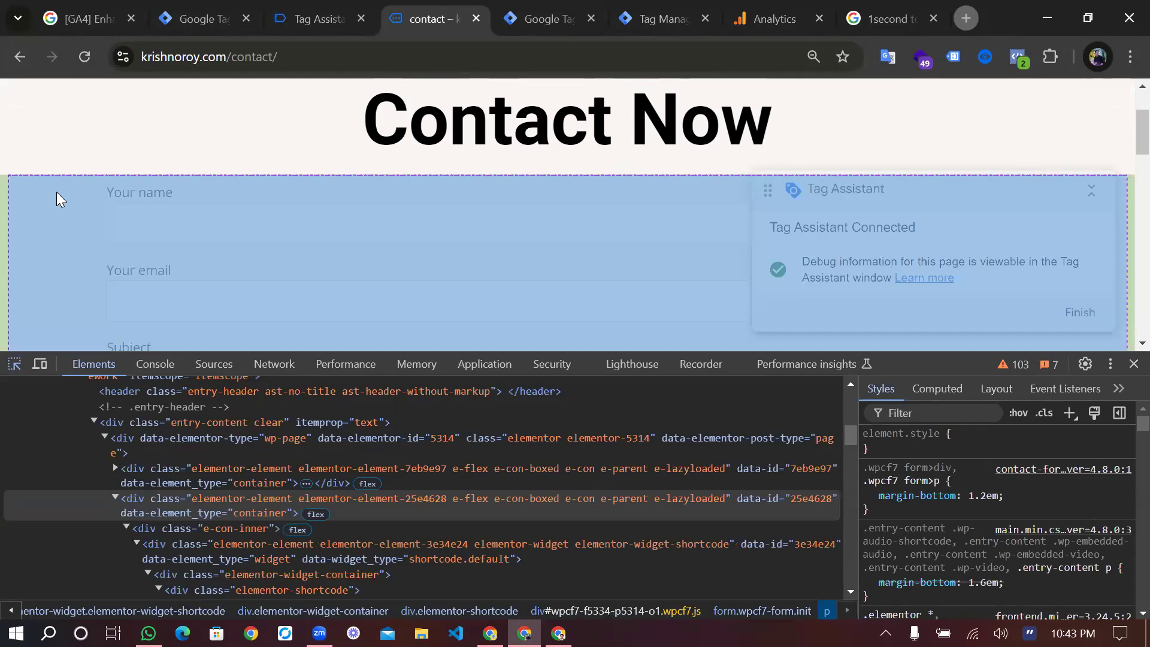
left_click(56, 192)
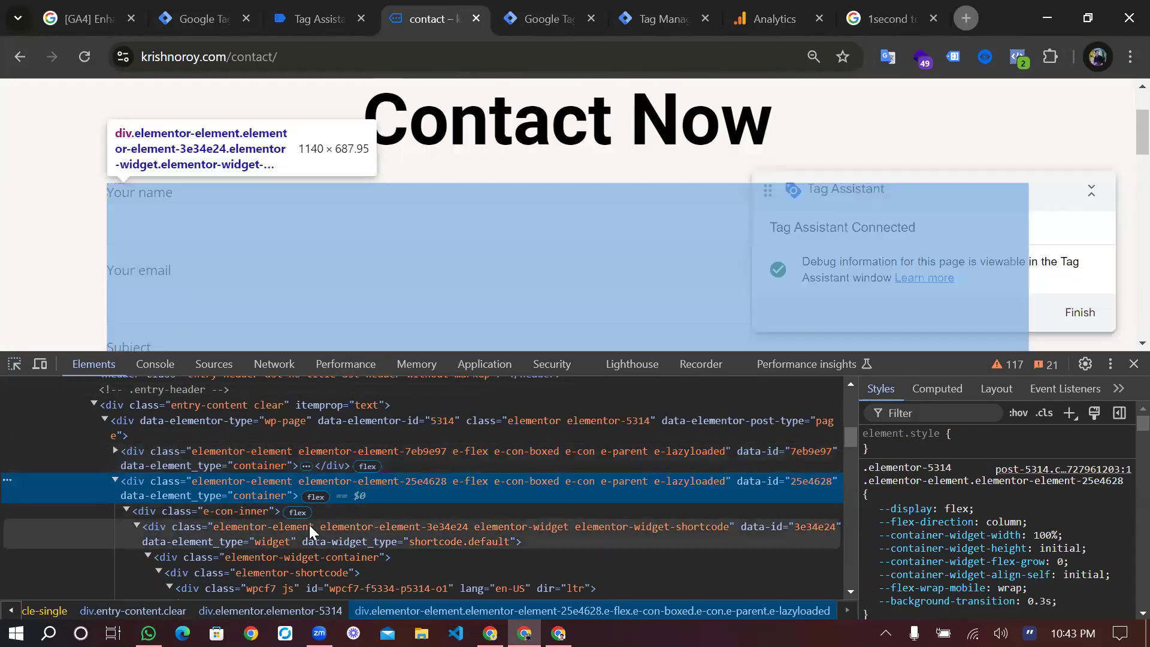
scroll(309, 525, "down", 1)
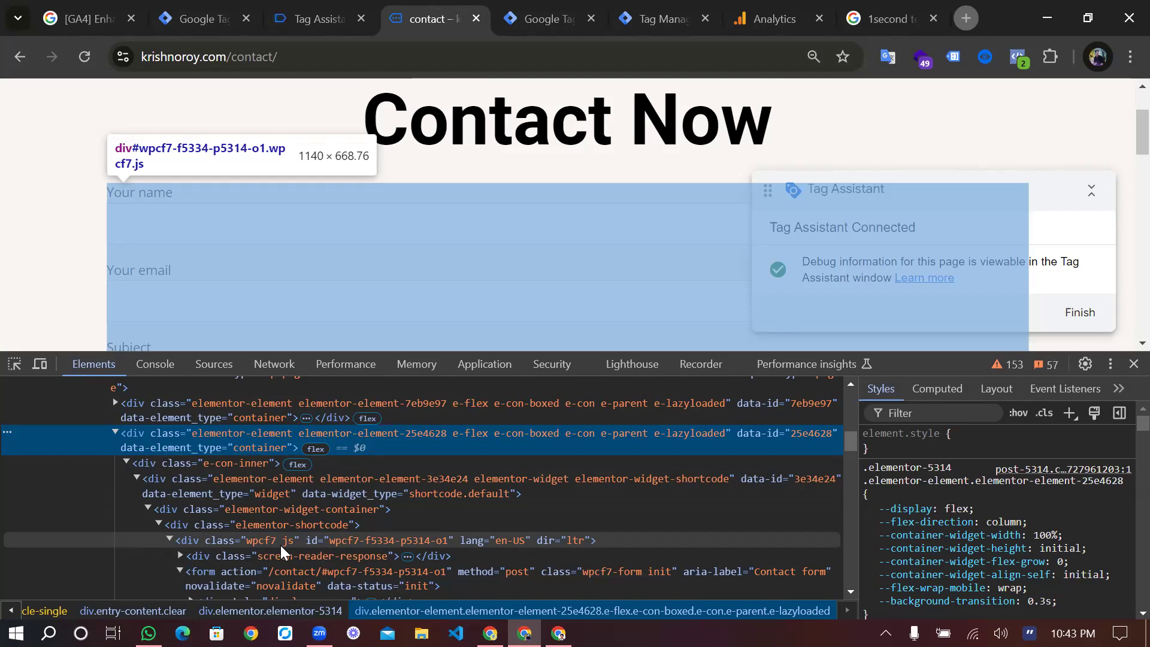
scroll(280, 544, "down", 5)
scroll(407, 491, "up", 8)
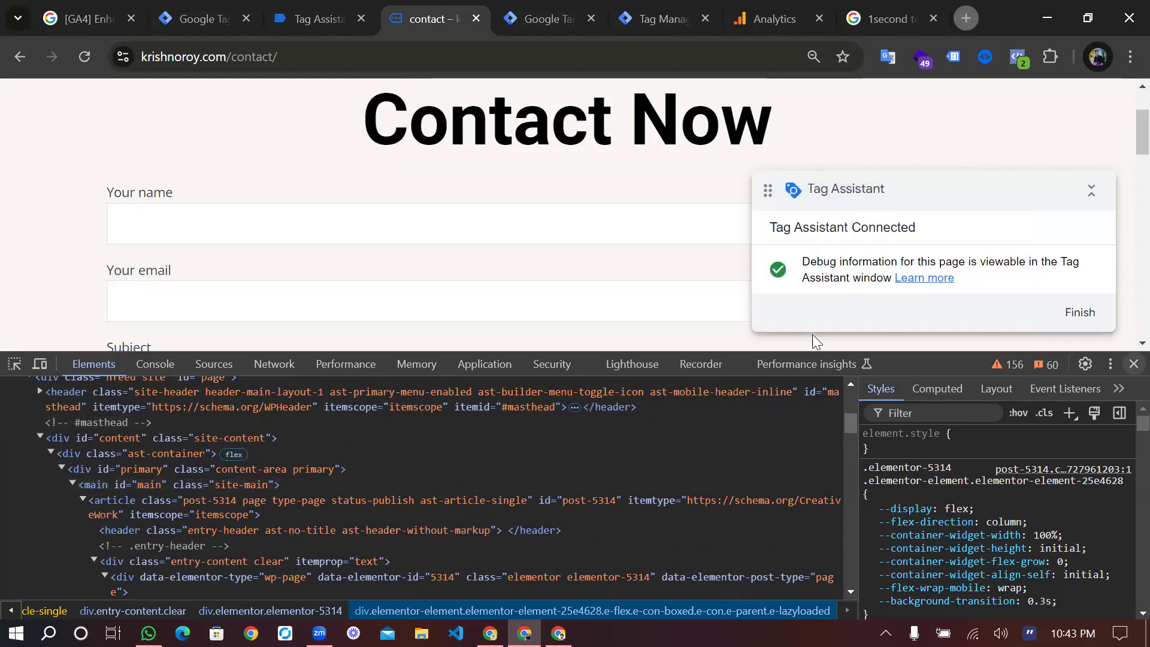
left_click(1134, 363)
Open the store's Contact2 page and look through it down to its contact form.
scroll(637, 264, "up", 2)
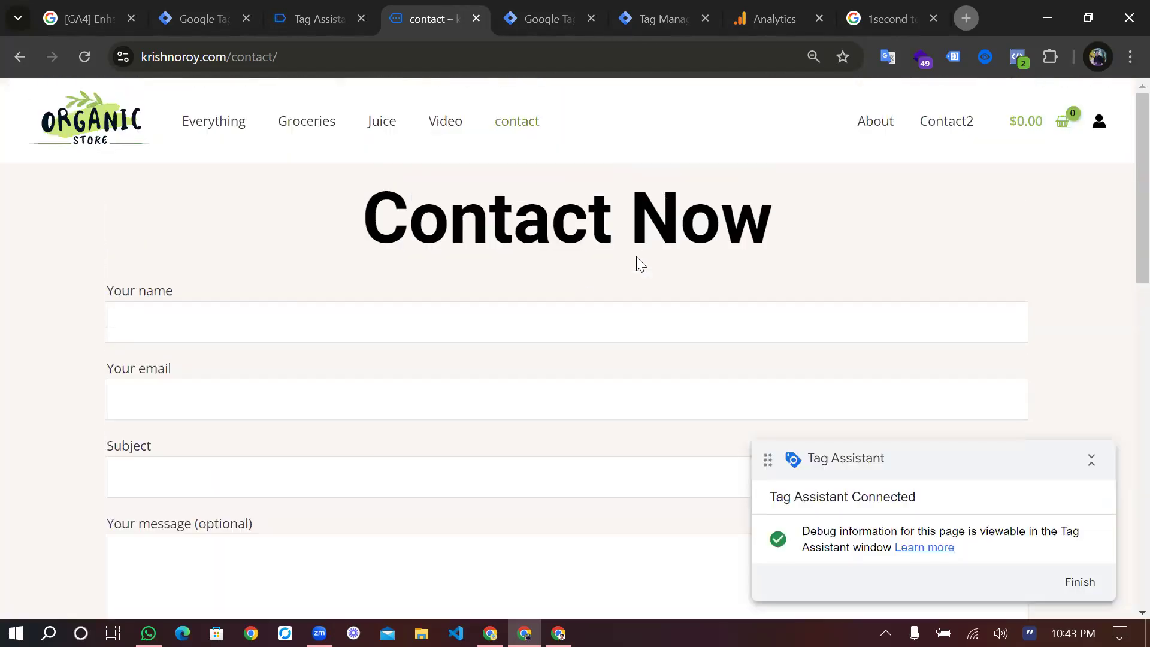
left_click(946, 121)
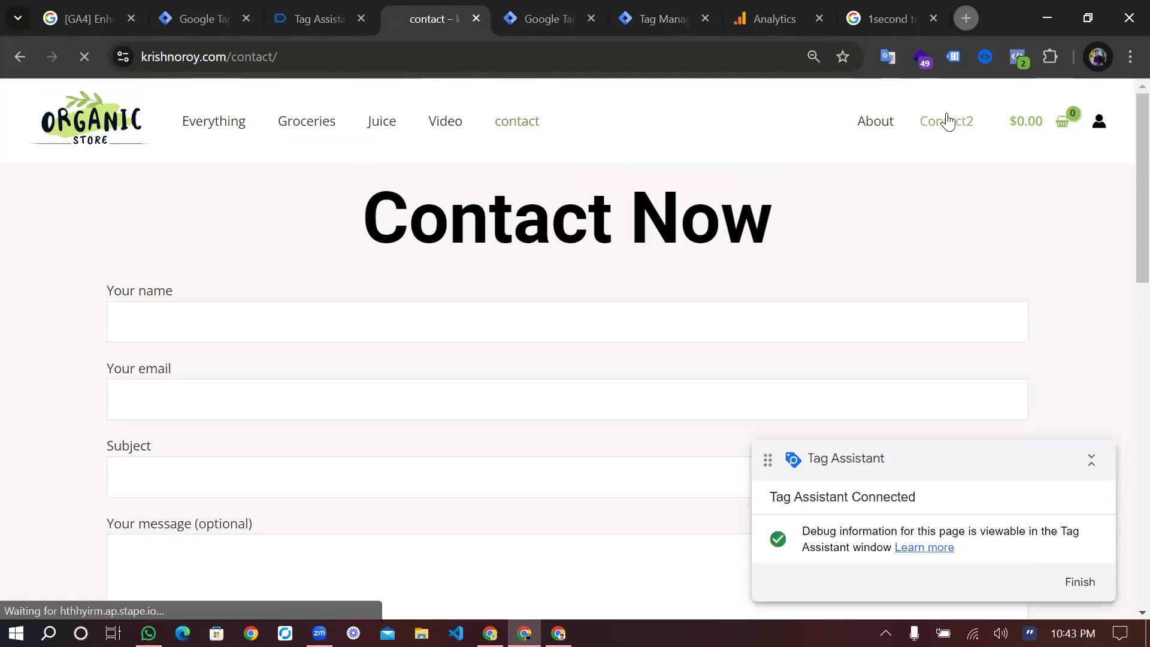
scroll(501, 404, "down", 5)
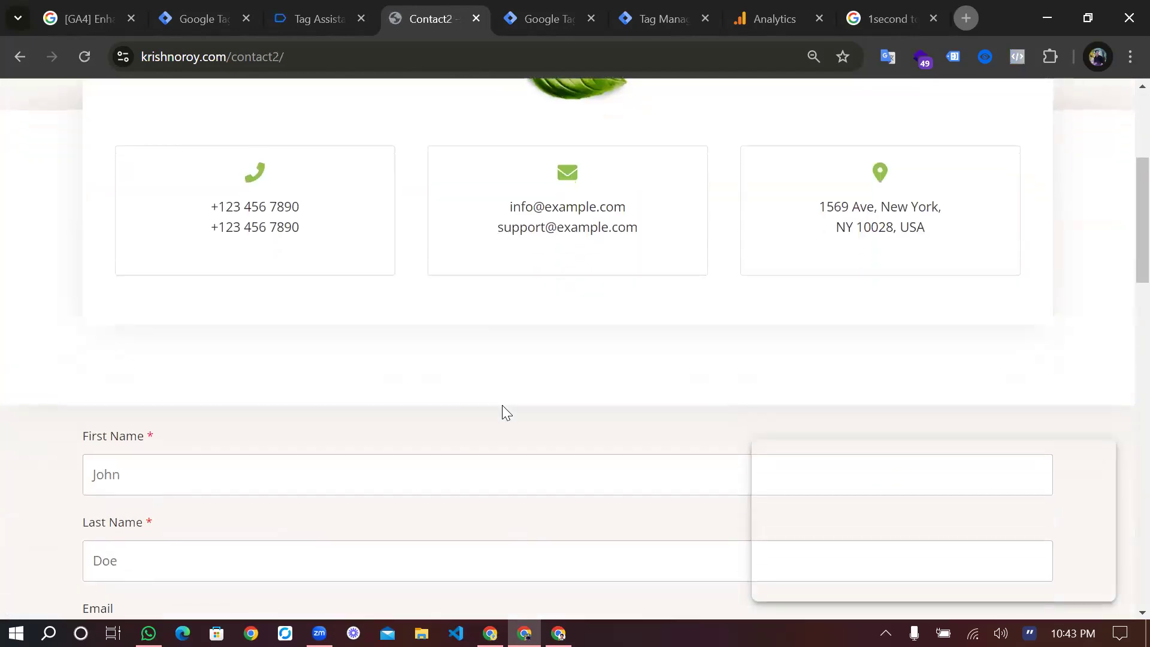
scroll(503, 403, "up", 5)
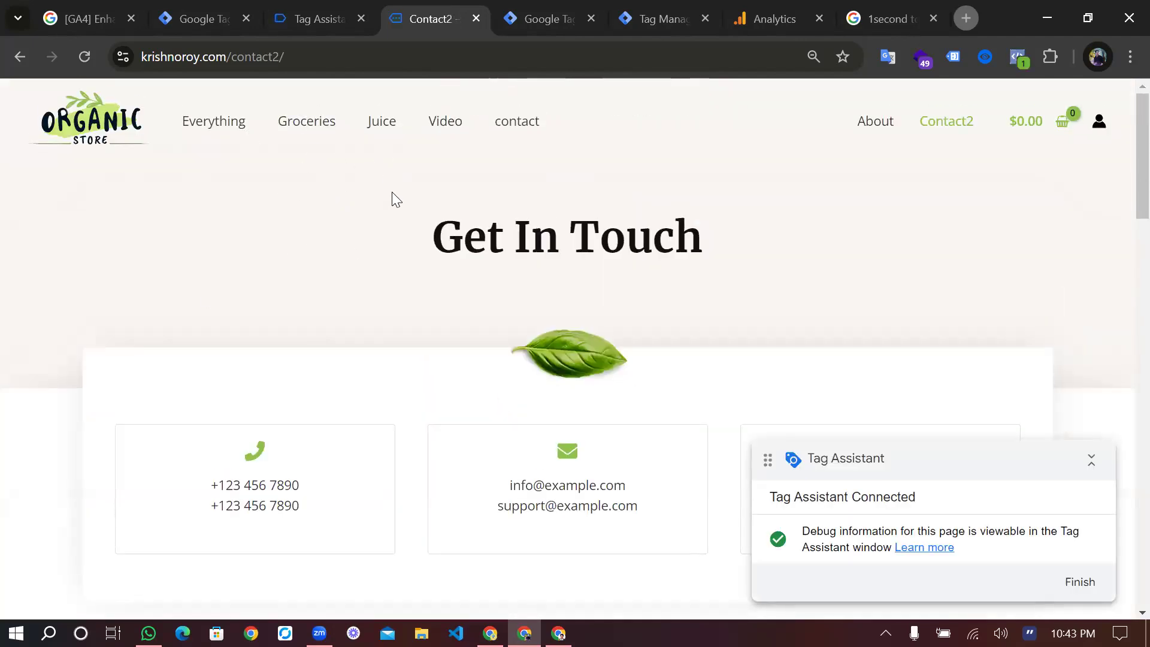
scroll(391, 193, "down", 3)
scroll(393, 198, "down", 3)
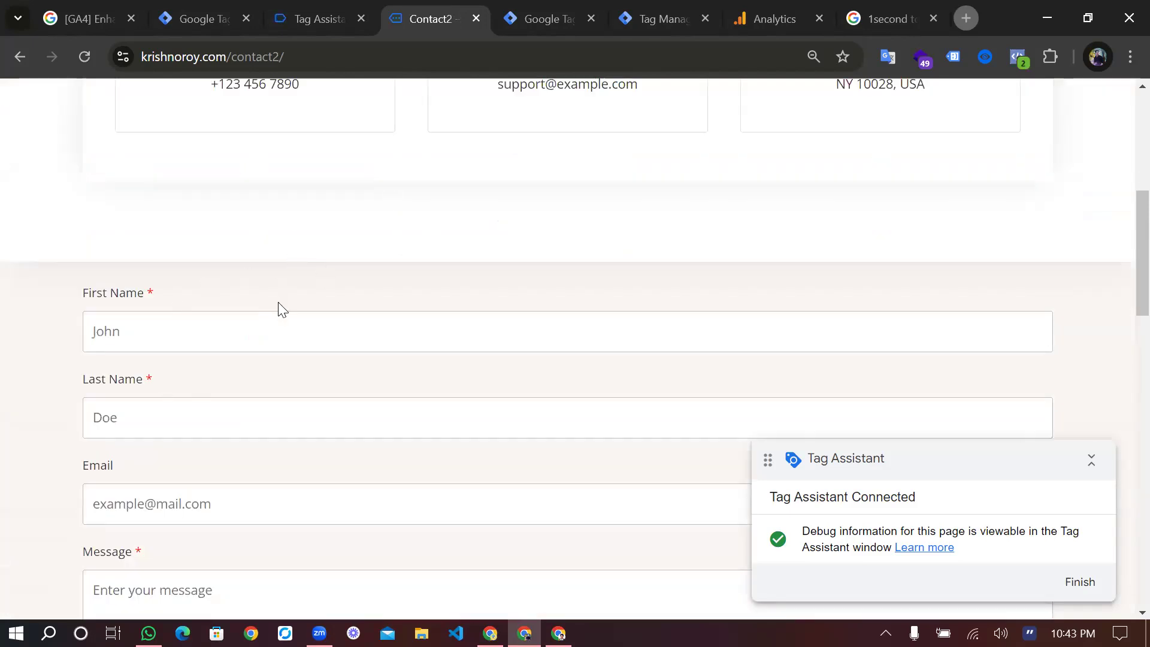
scroll(277, 308, "down", 3)
Inspect the element wrapping the Contact2 form in the developer tools, examine its classes, and close the tools.
right_click(243, 146)
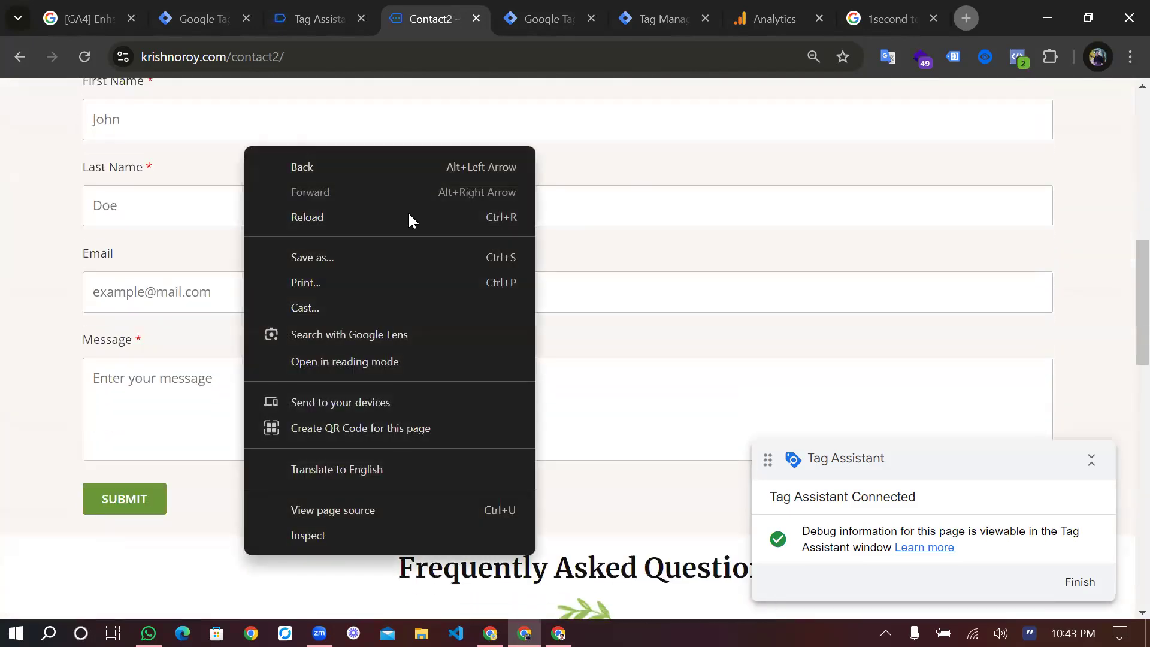
left_click(340, 529)
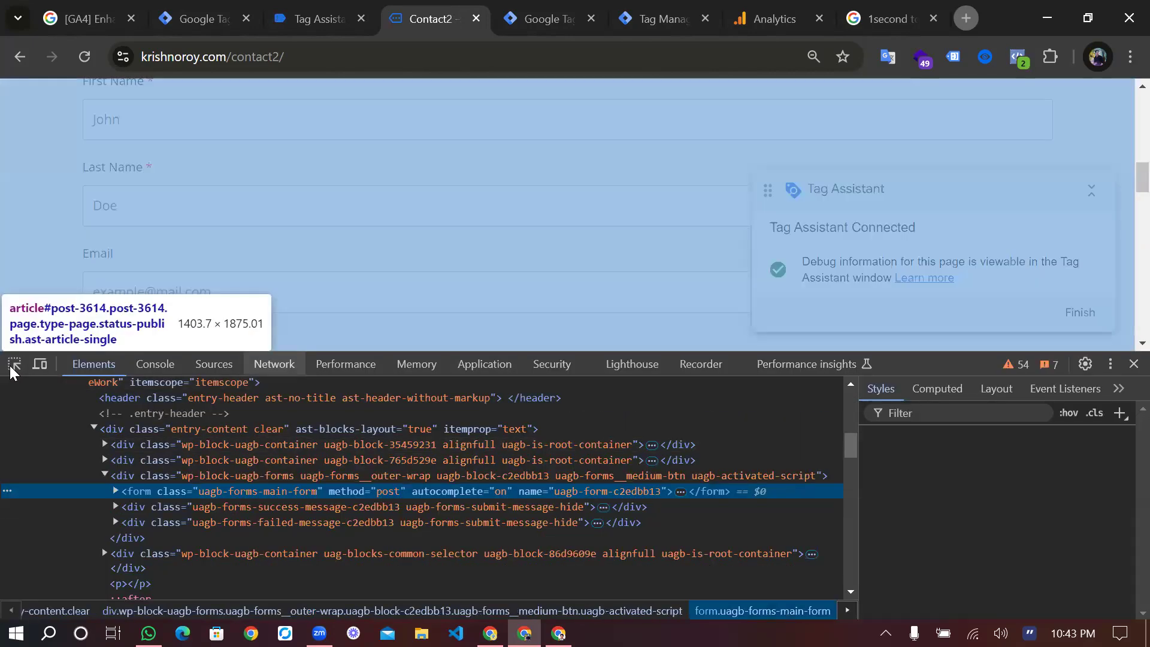
left_click(9, 365)
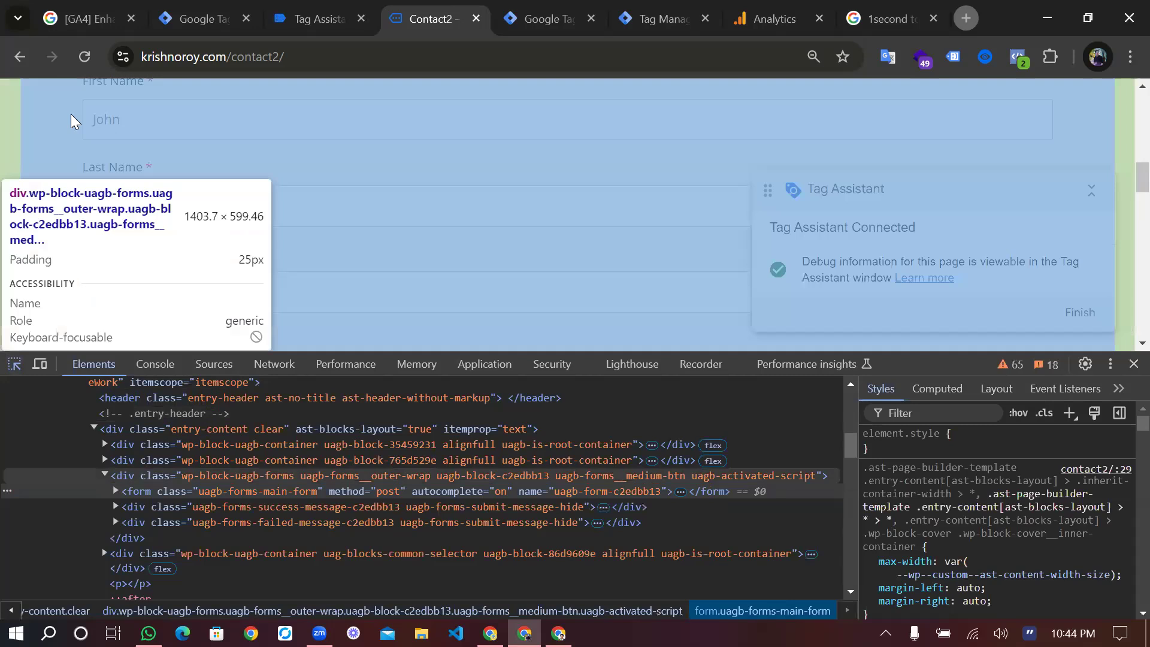
left_click(71, 114)
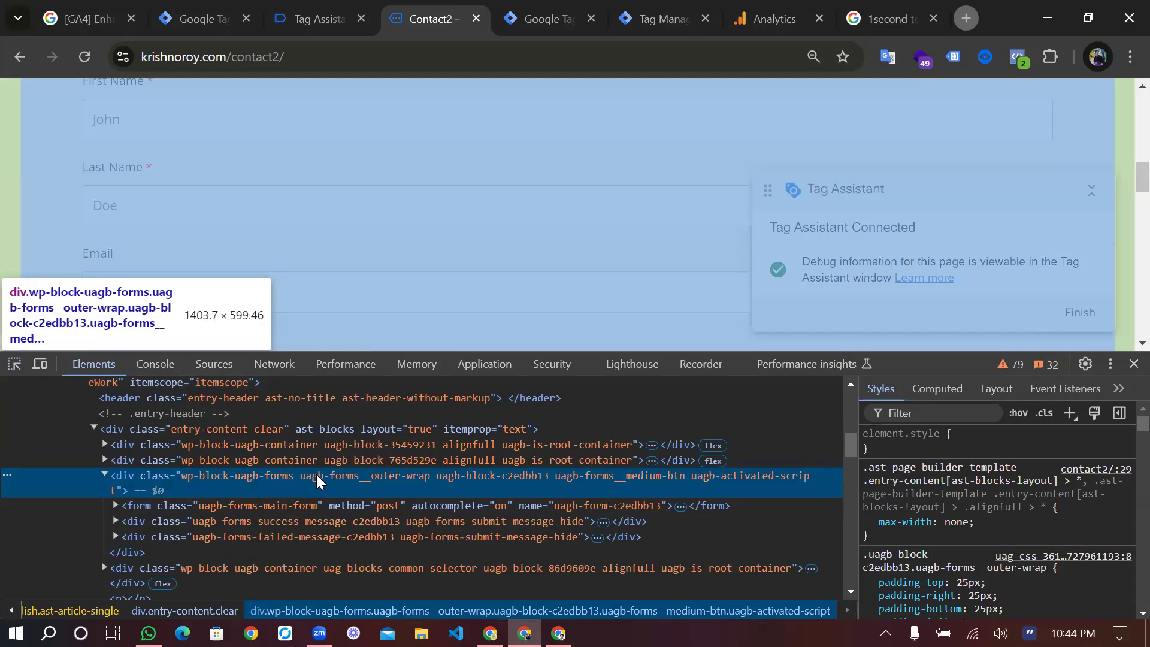
scroll(452, 247, "up", 10)
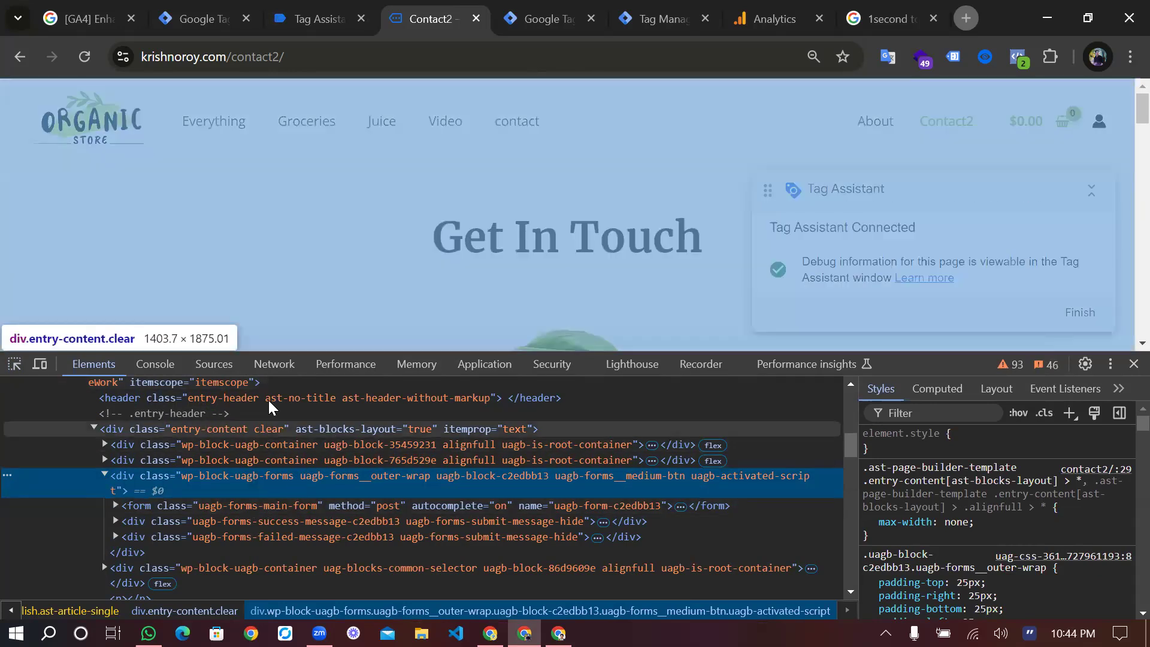
scroll(373, 266, "down", 6)
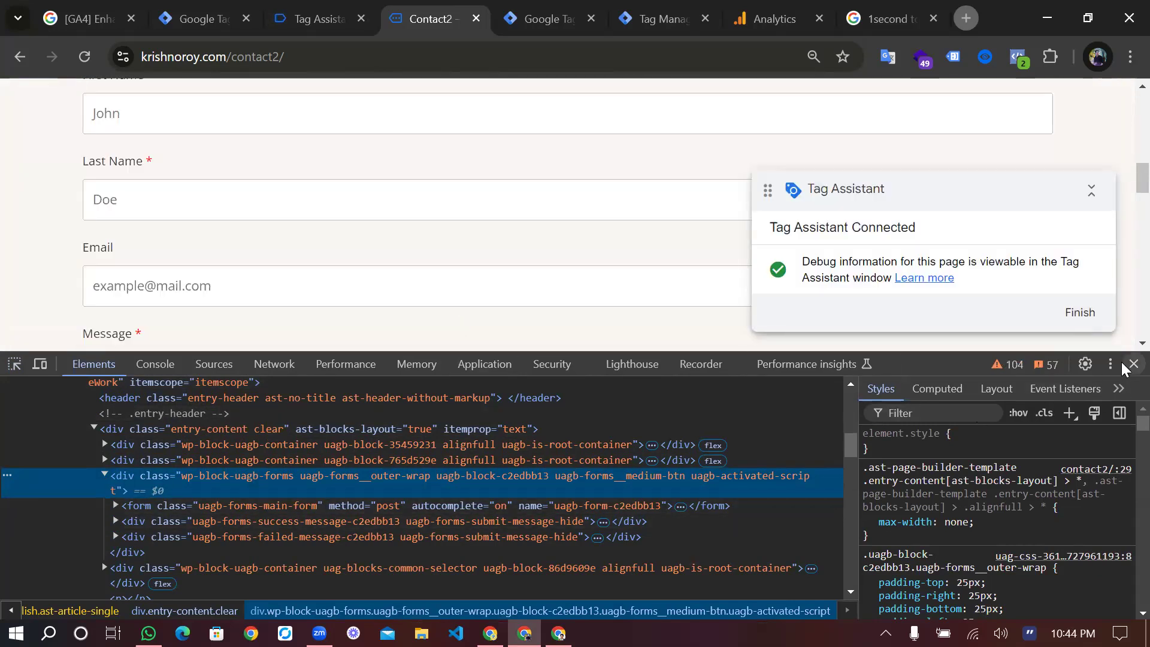
left_click(1123, 367)
Review the fields and the Submit button of the form on the Contact2 page.
scroll(617, 344, "up", 3)
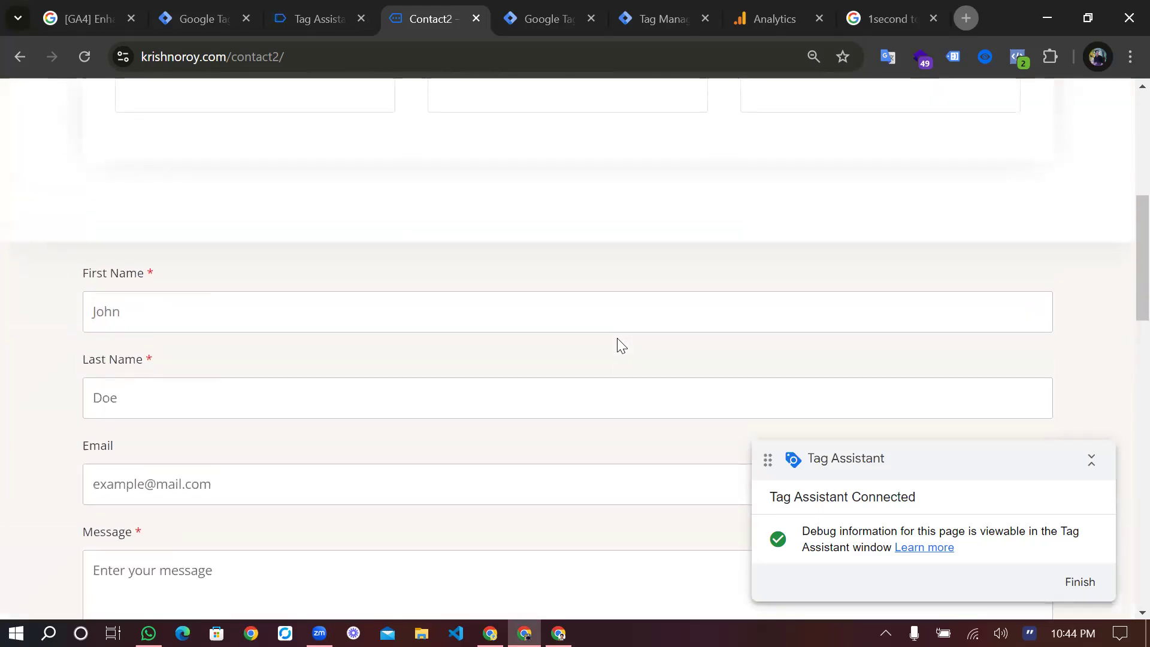
scroll(439, 325, "down", 3)
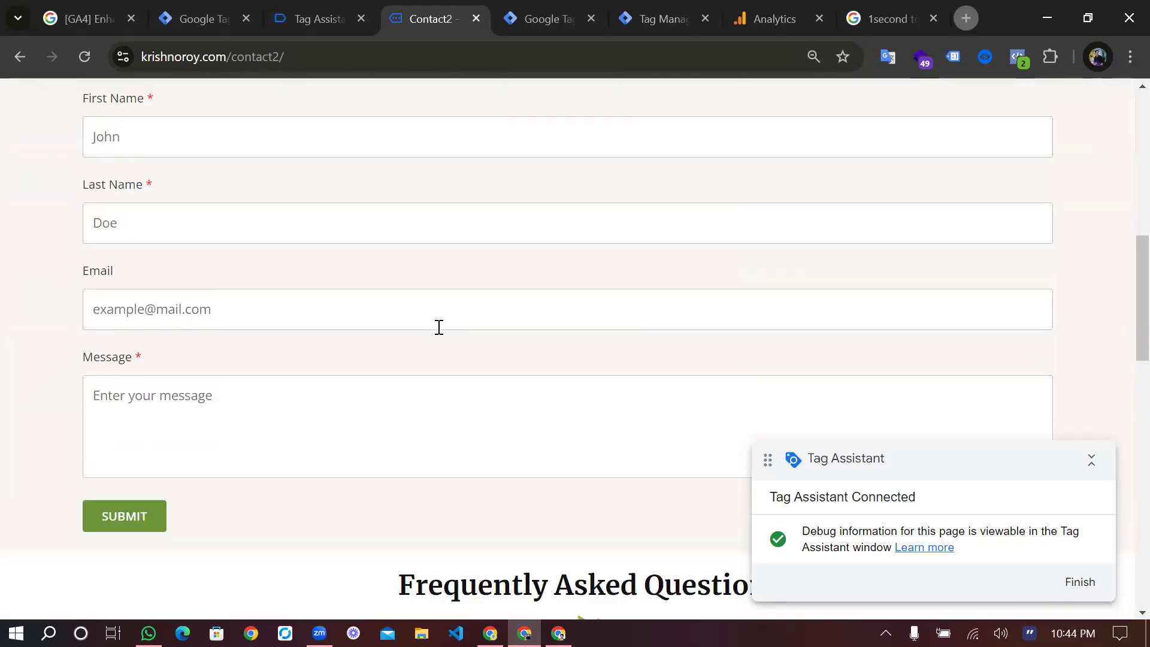
scroll(439, 327, "up", 1)
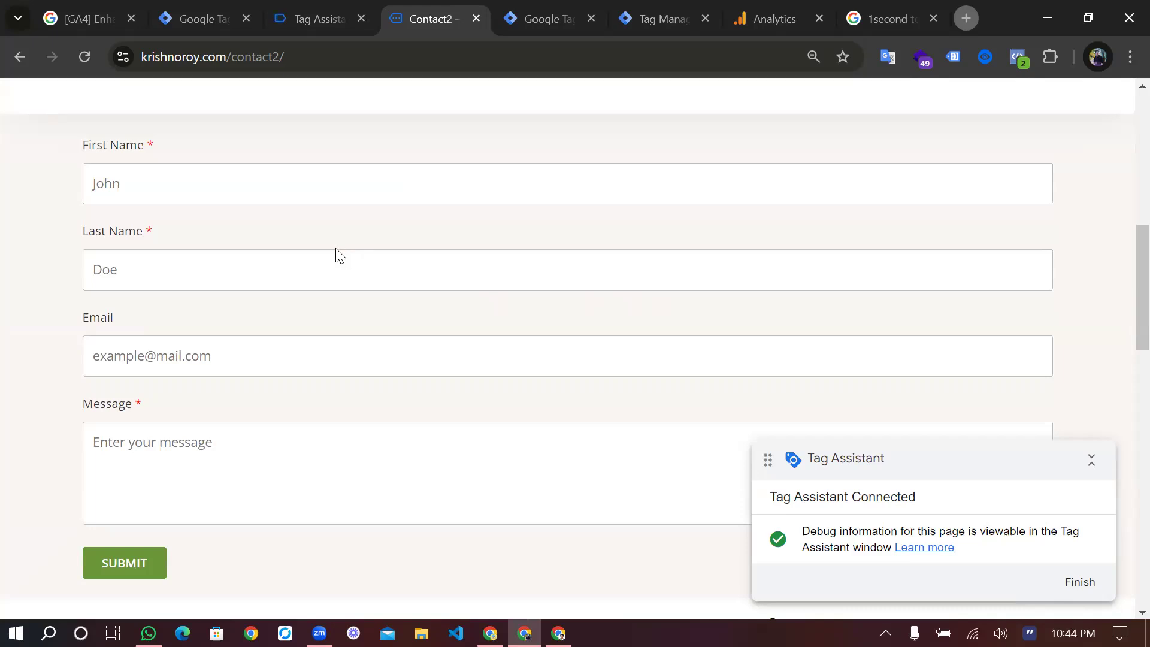
scroll(337, 253, "up", 3)
scroll(335, 254, "up", 4)
scroll(336, 249, "down", 8)
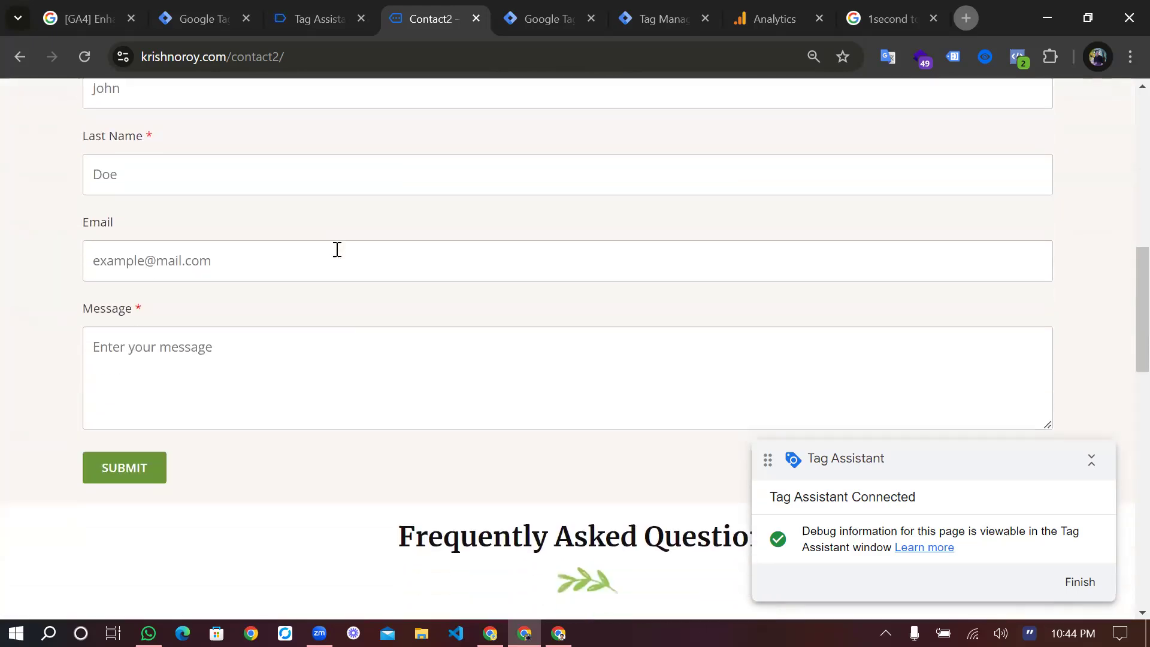
scroll(264, 271, "up", 1)
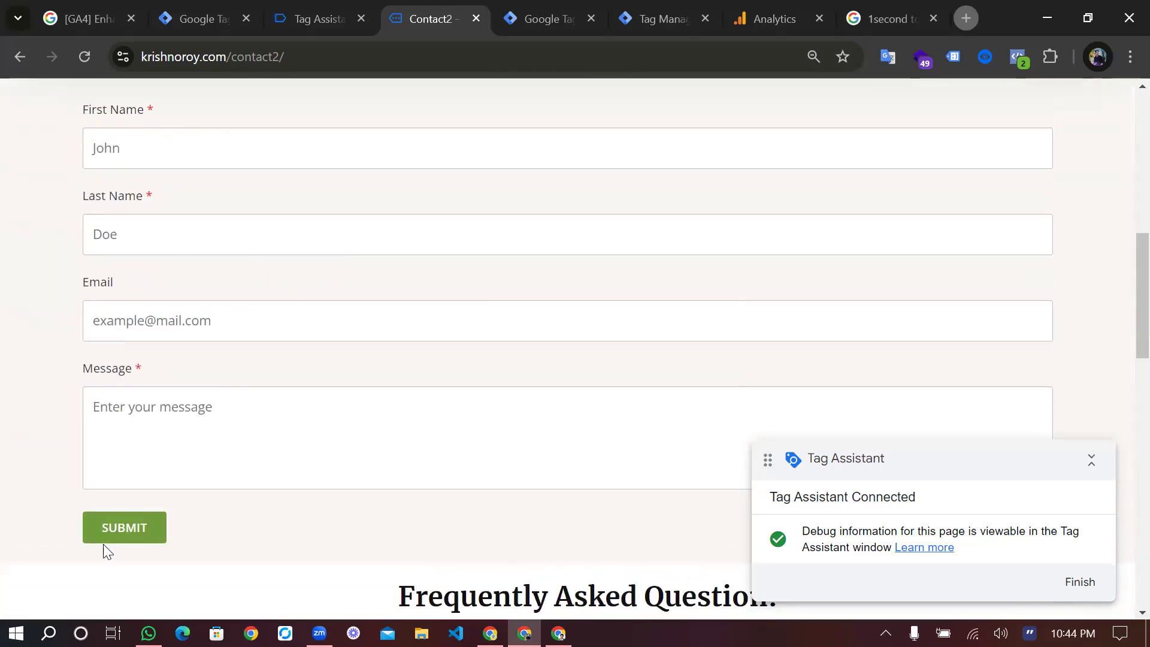
Start a new trigger in the web analytics-web Tag Manager container and browse the available trigger types.
left_click(200, 23)
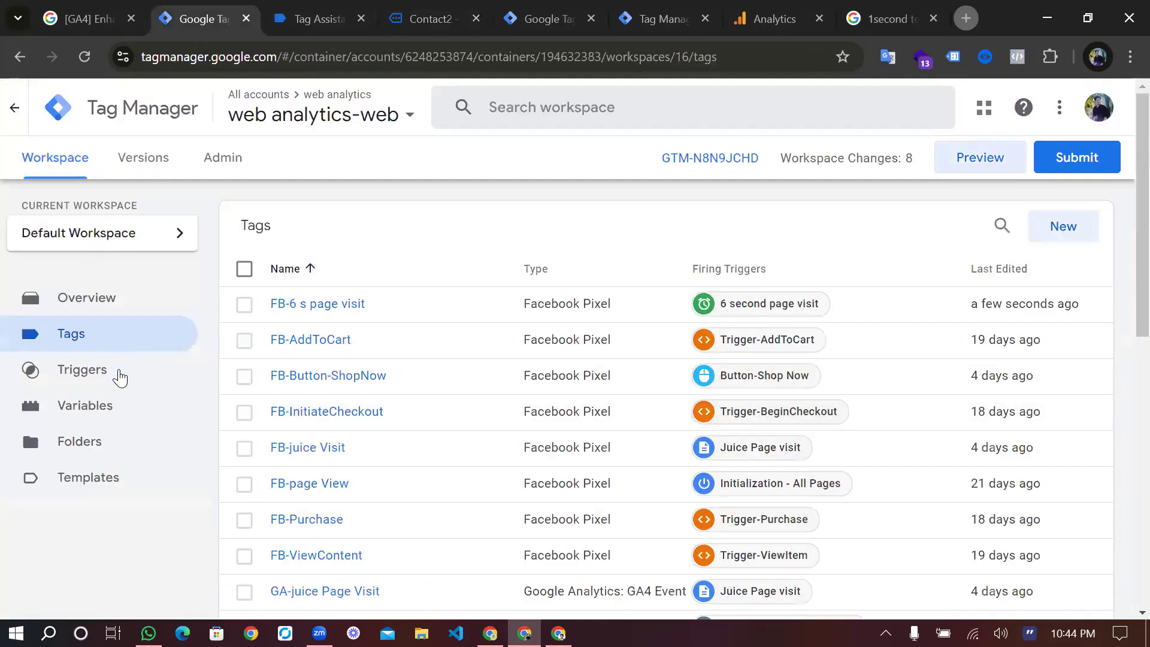
left_click(119, 378)
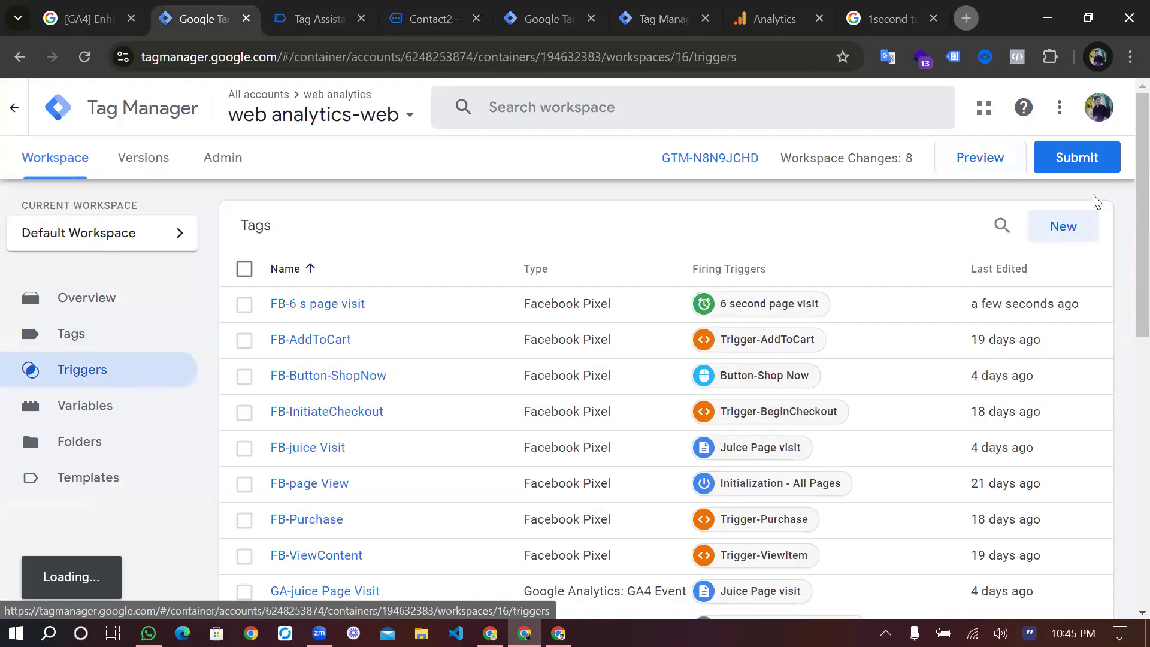
left_click(1065, 230)
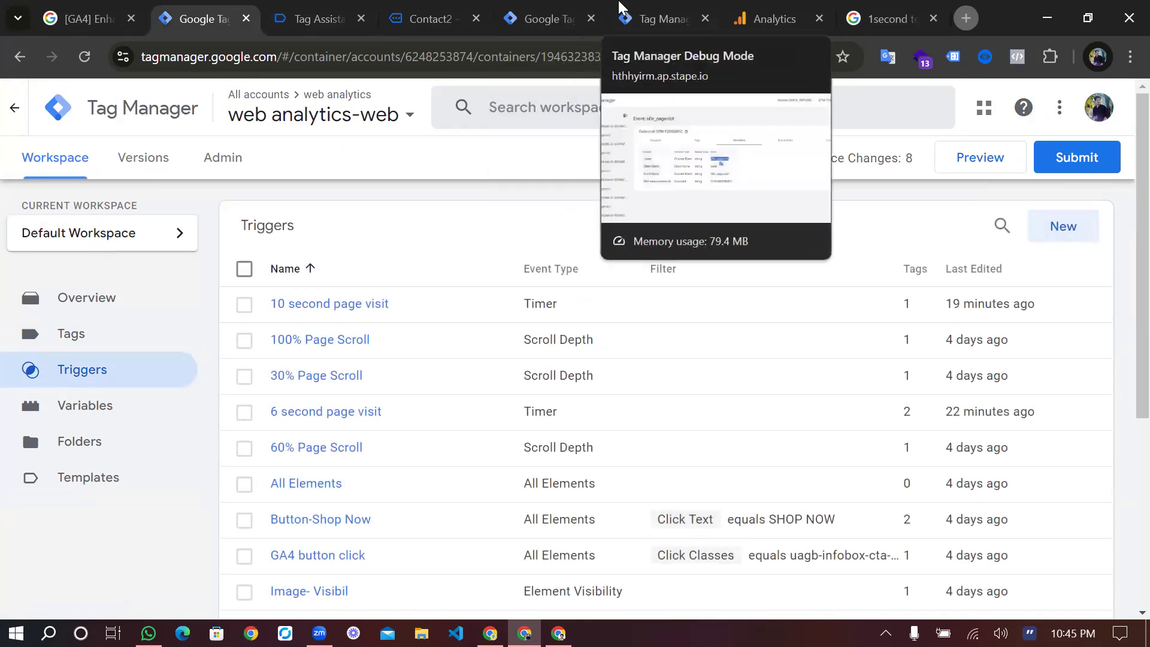
left_click(1052, 226)
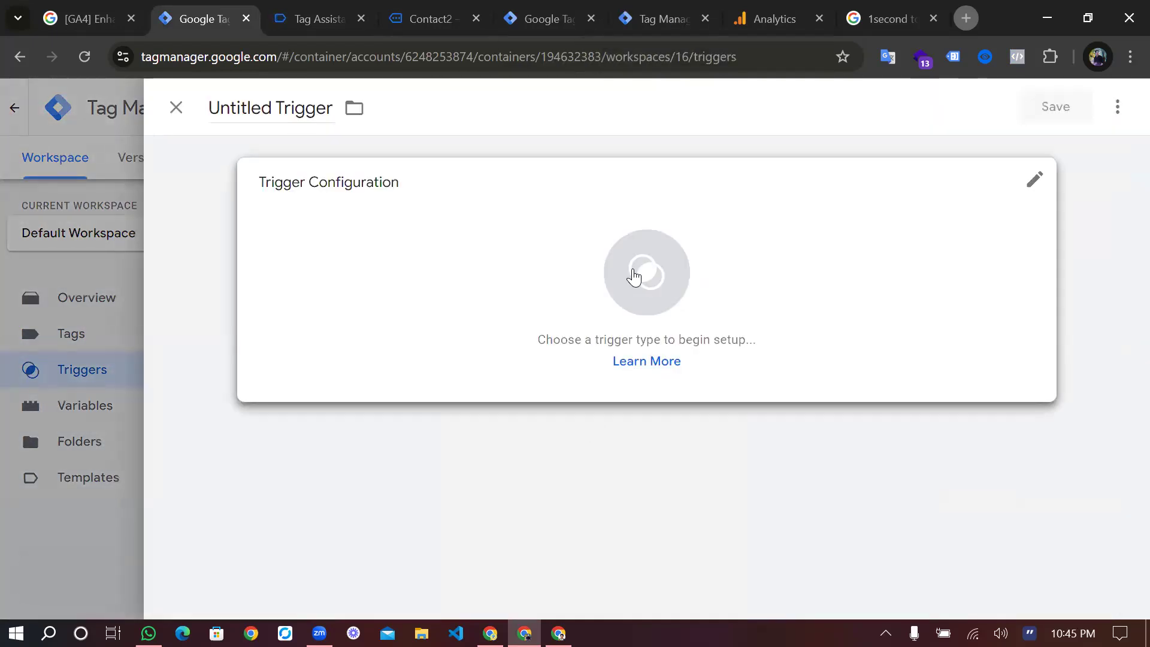
left_click(634, 275)
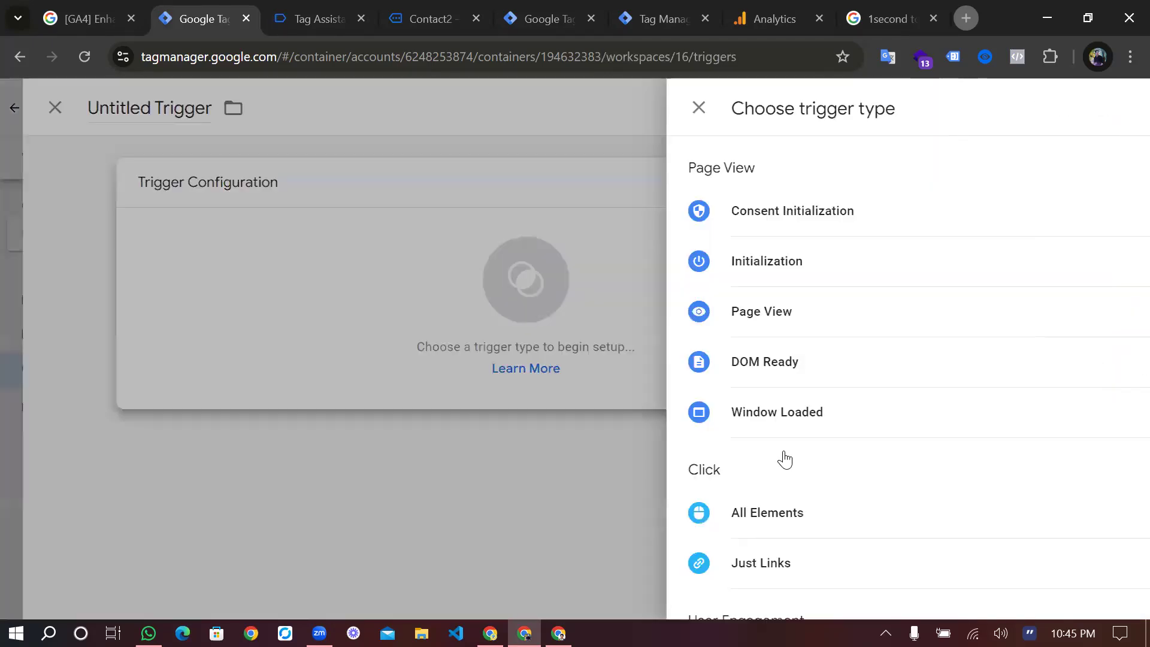
scroll(653, 393, "down", 5)
scroll(694, 407, "up", 1)
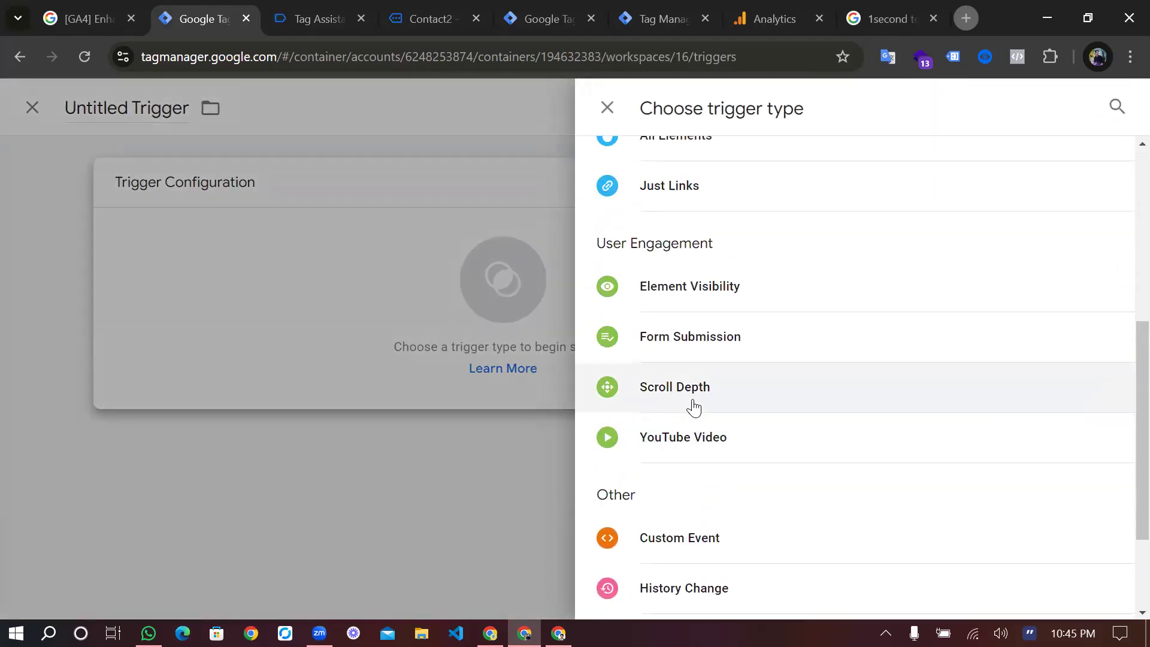
scroll(693, 408, "up", 4)
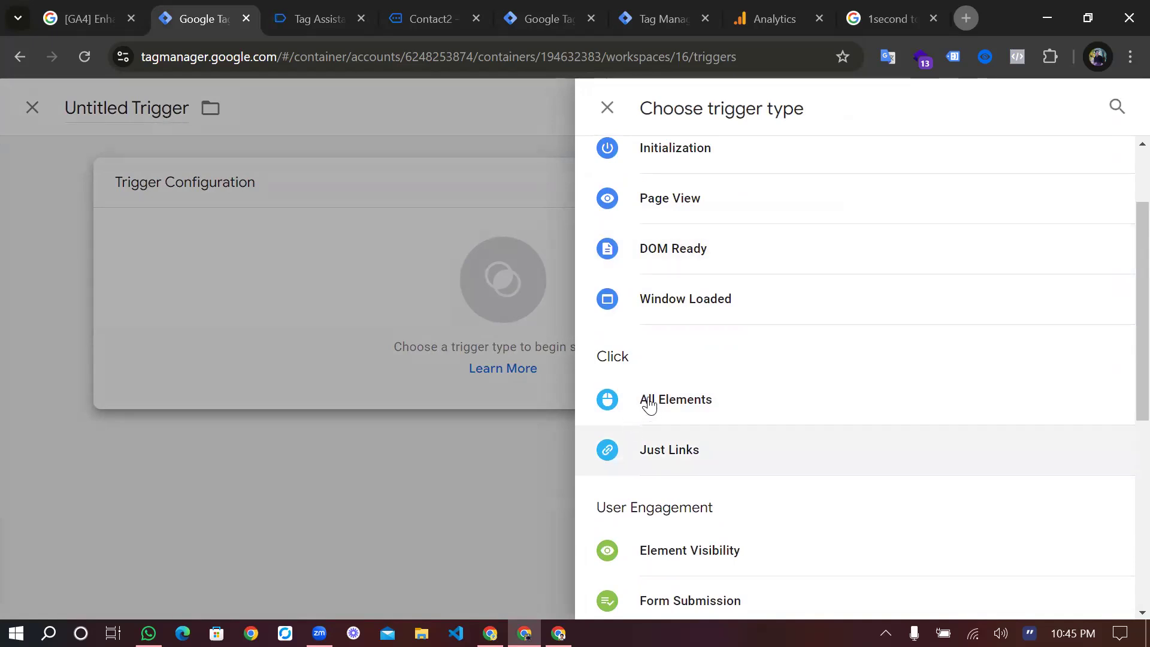
Return to the Contact2 page and check the form's Submit button and input fields.
left_click(445, 9)
scroll(527, 401, "down", 2)
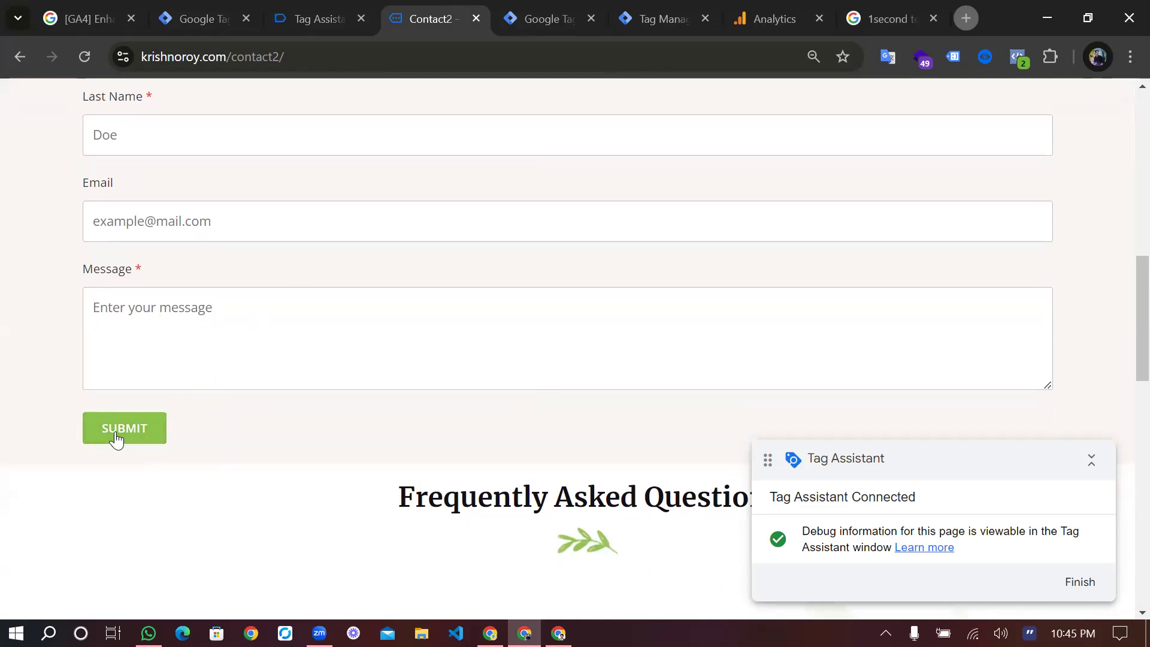
scroll(485, 249, "up", 3)
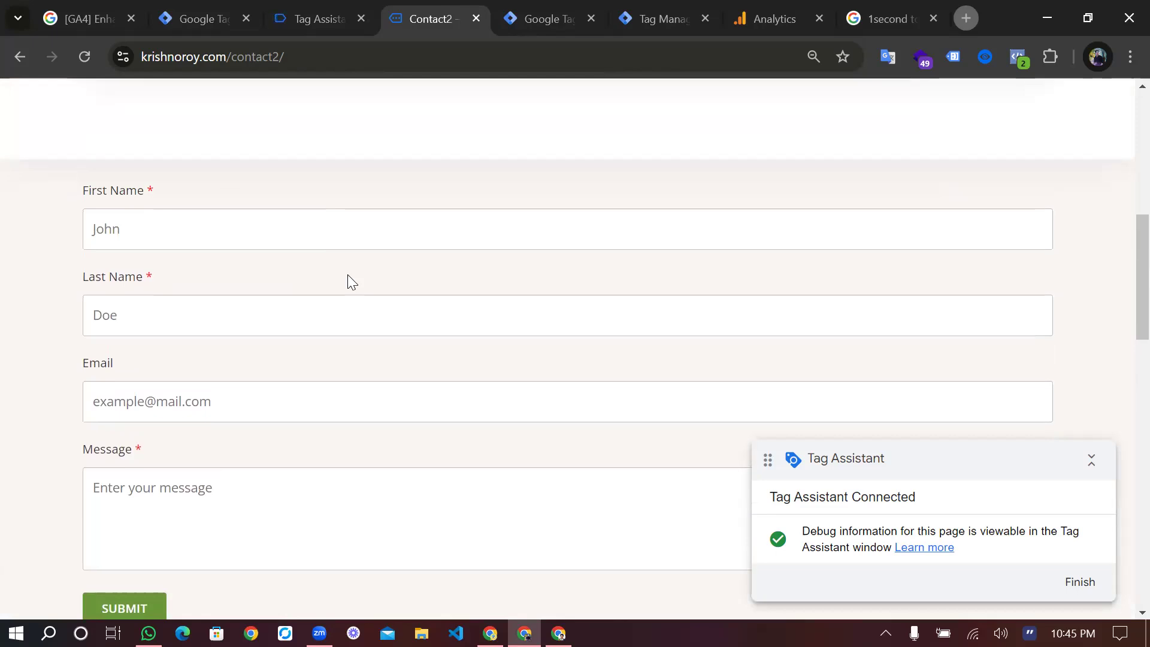
Test submitting the Contact2 form with all of its fields left empty.
scroll(348, 274, "down", 2)
left_click(149, 139)
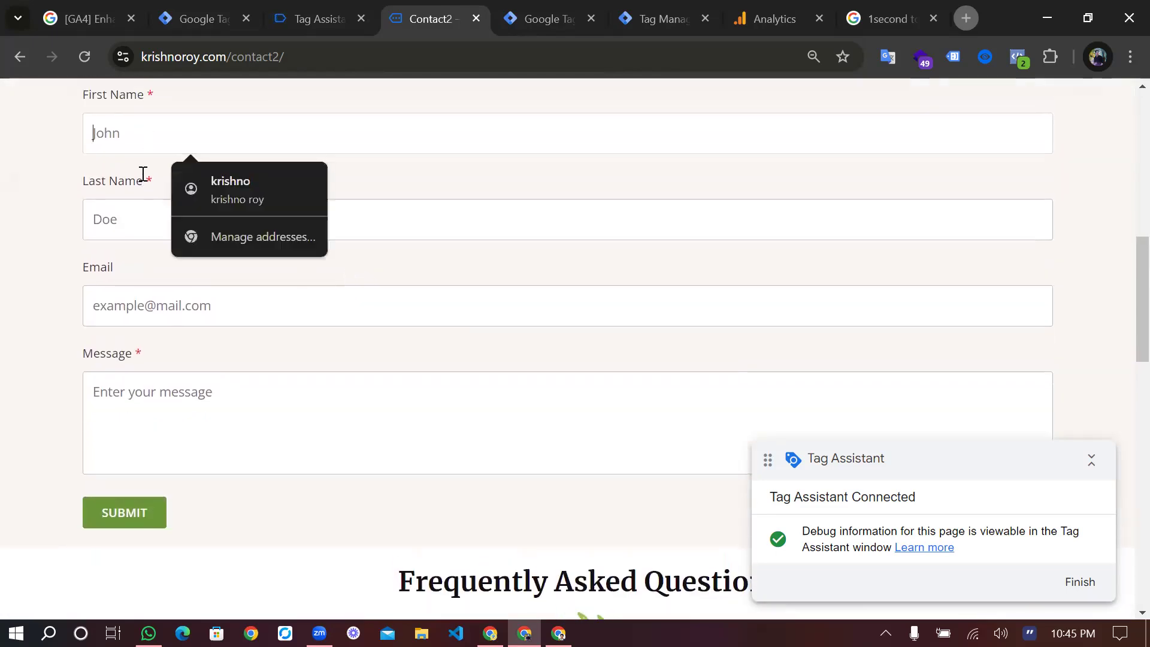
left_click(123, 223)
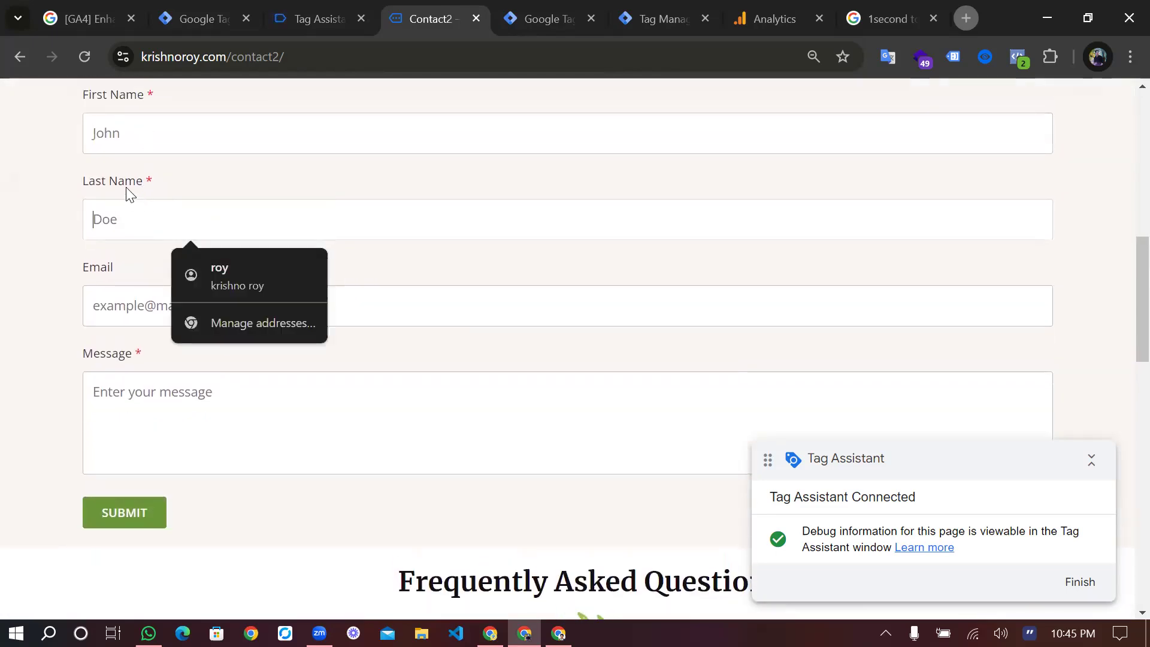
left_click(127, 234)
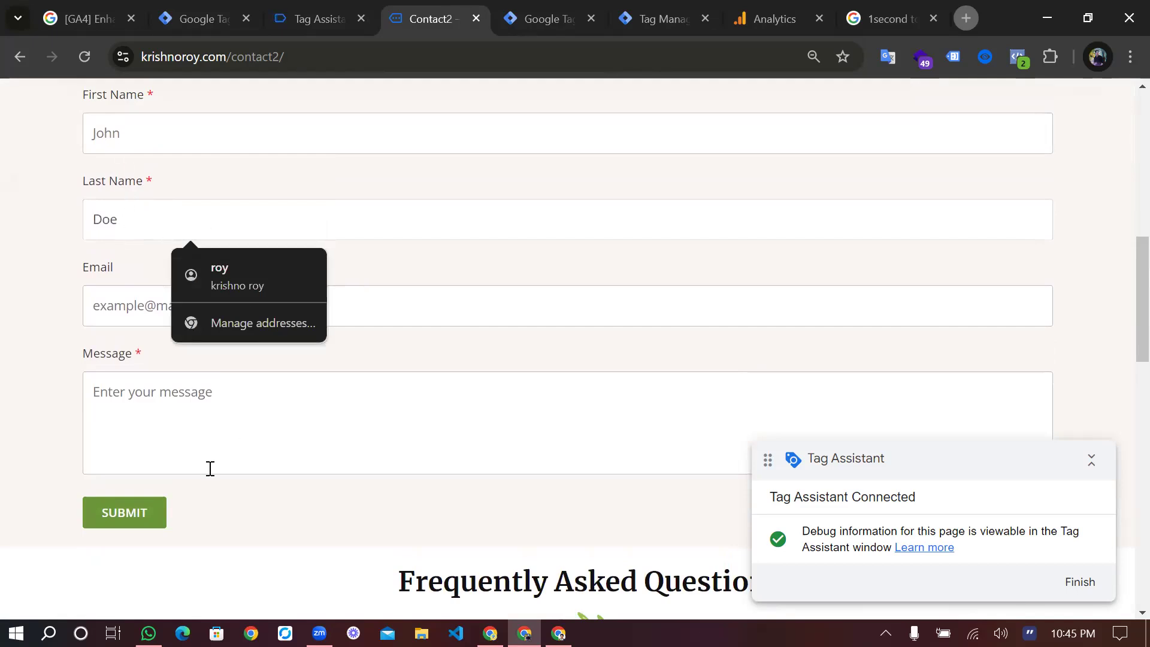
left_click(127, 523)
left_click(129, 524)
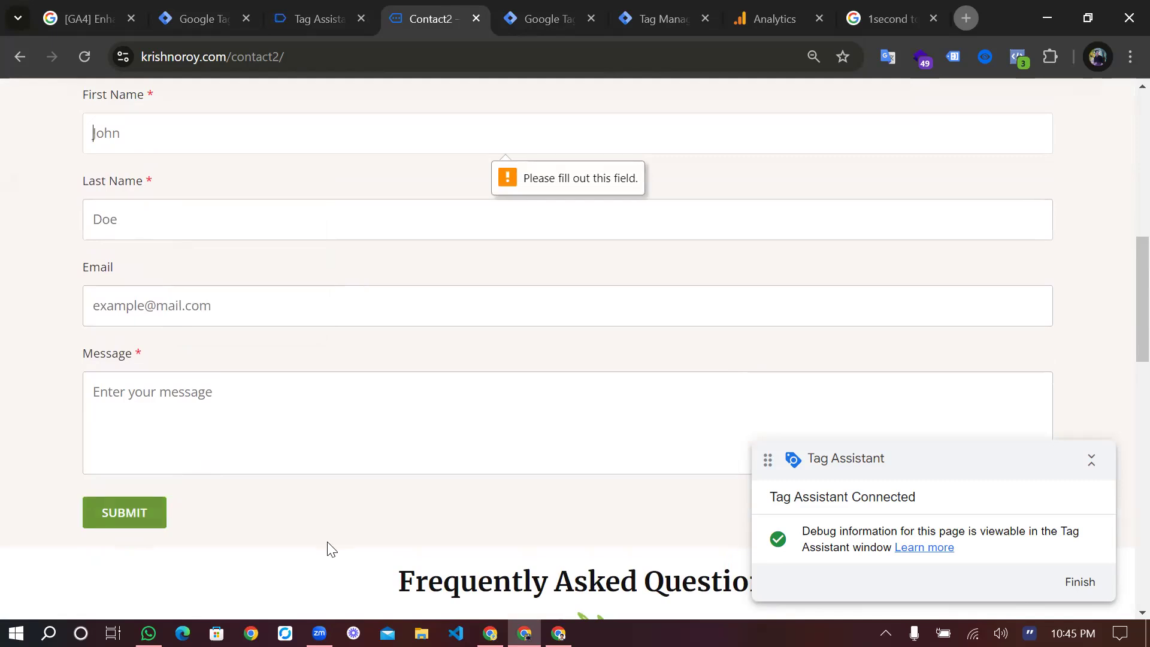
scroll(353, 287, "up", 2)
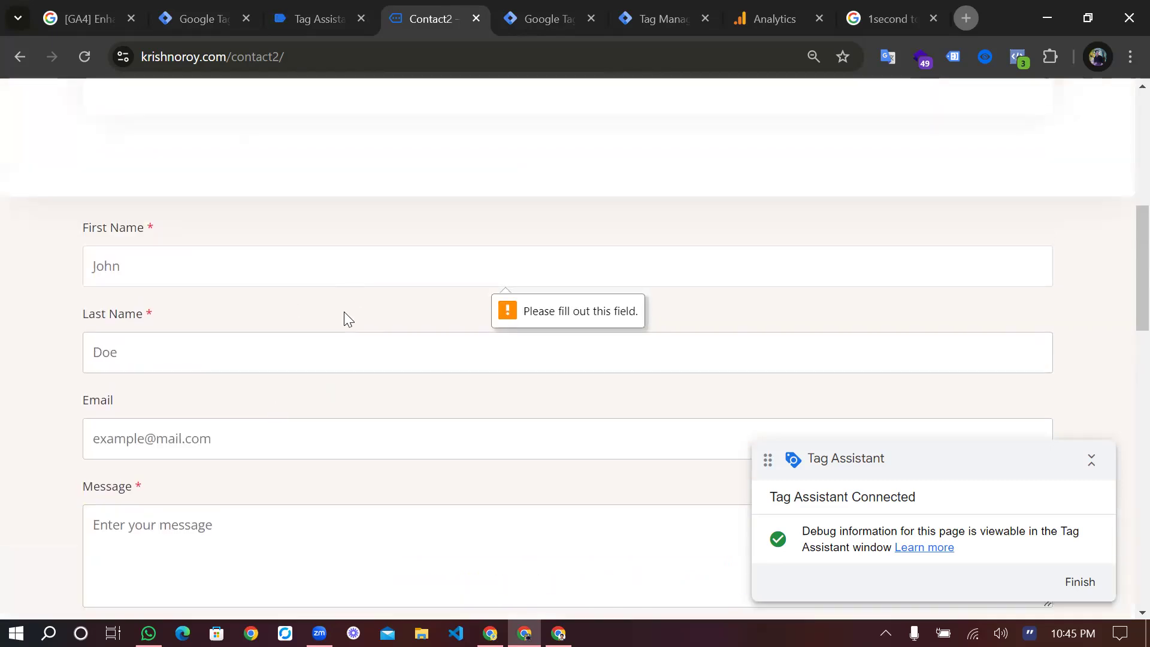
scroll(346, 365, "down", 3)
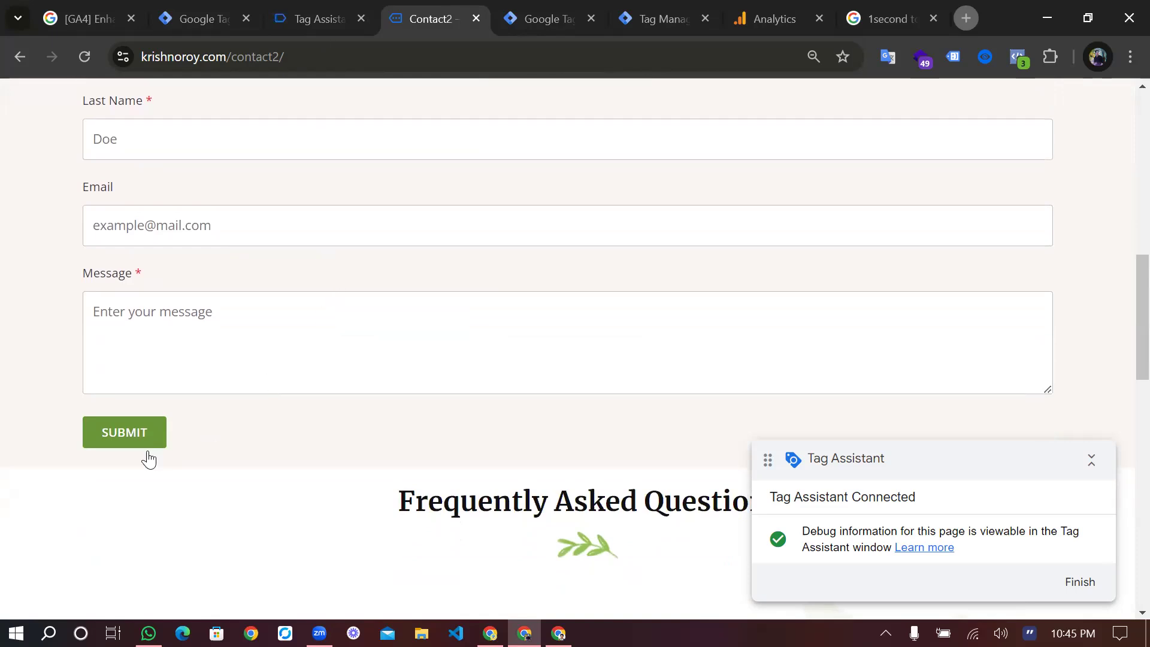
left_click(158, 426)
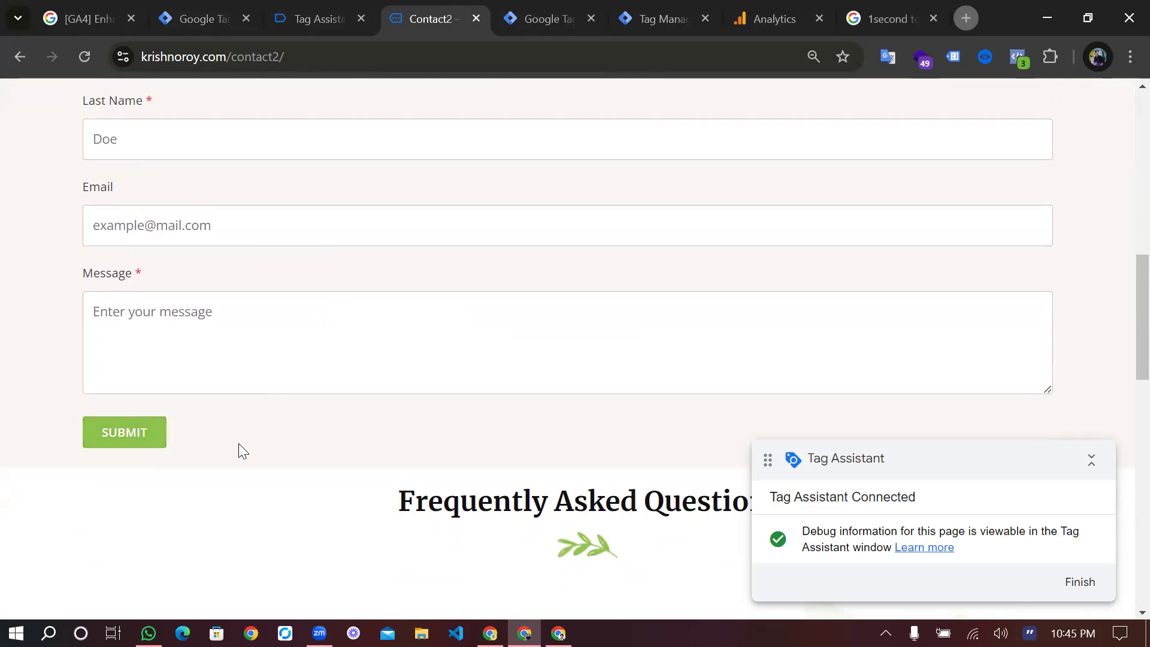
Fill in the Contact2 form with the saved contact details and the message "fdfdfdsf", and submit it.
left_click(192, 180)
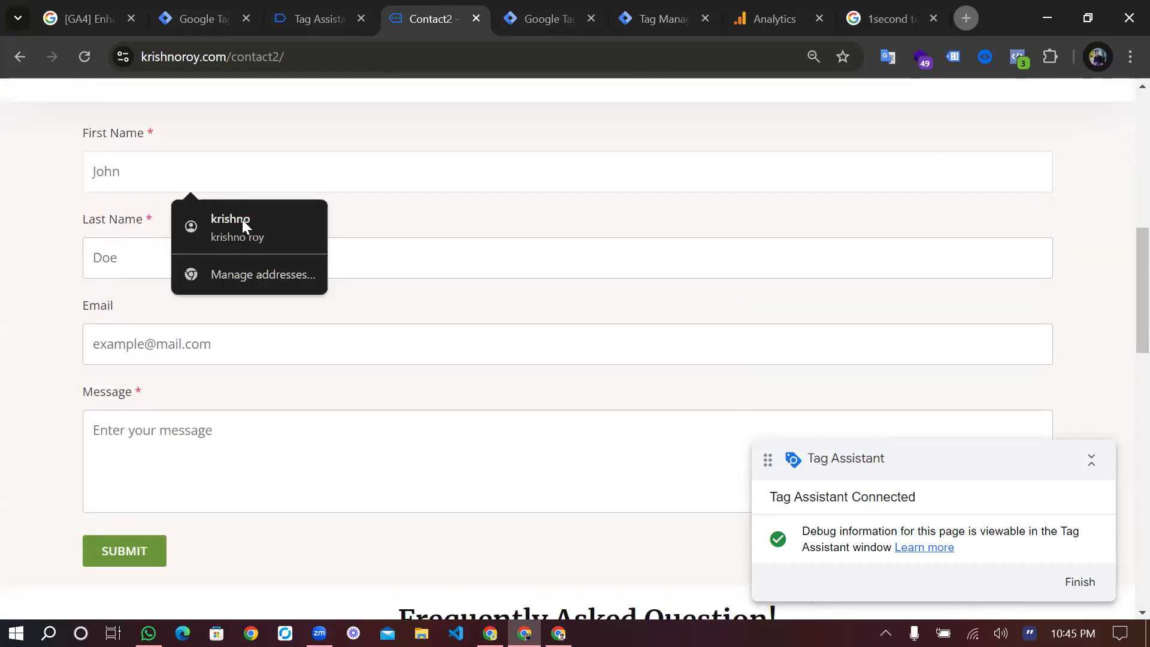
left_click(241, 221)
left_click(238, 453)
type("fdfdfdsf")
scroll(238, 453, "down", 3)
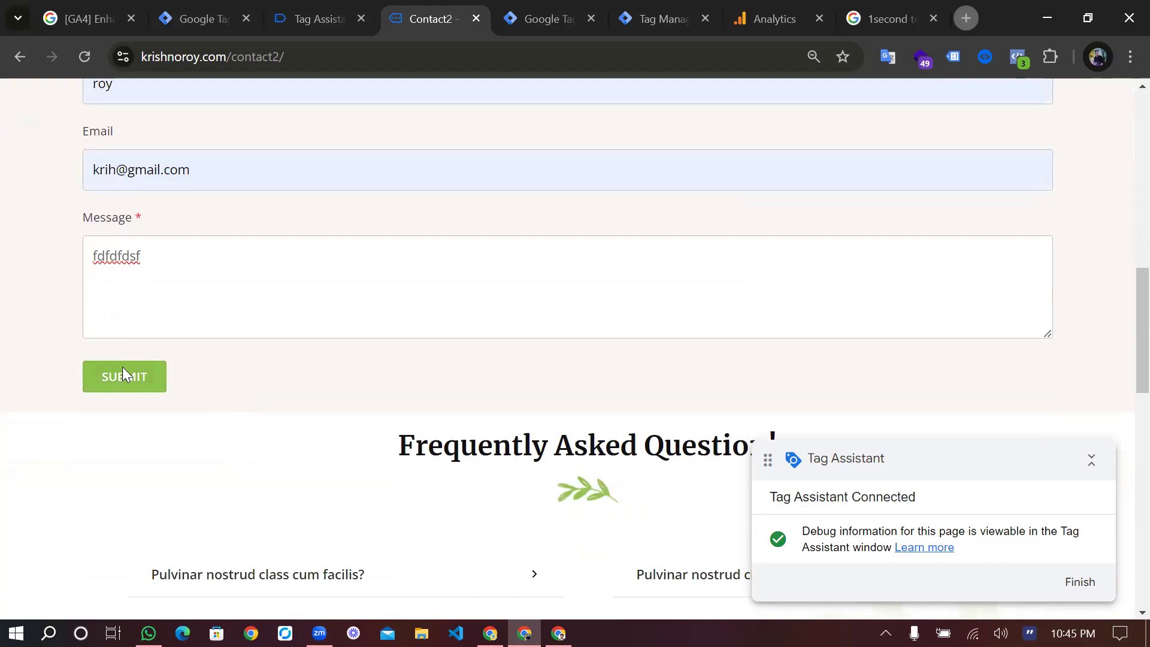
scroll(122, 374, "down", 5)
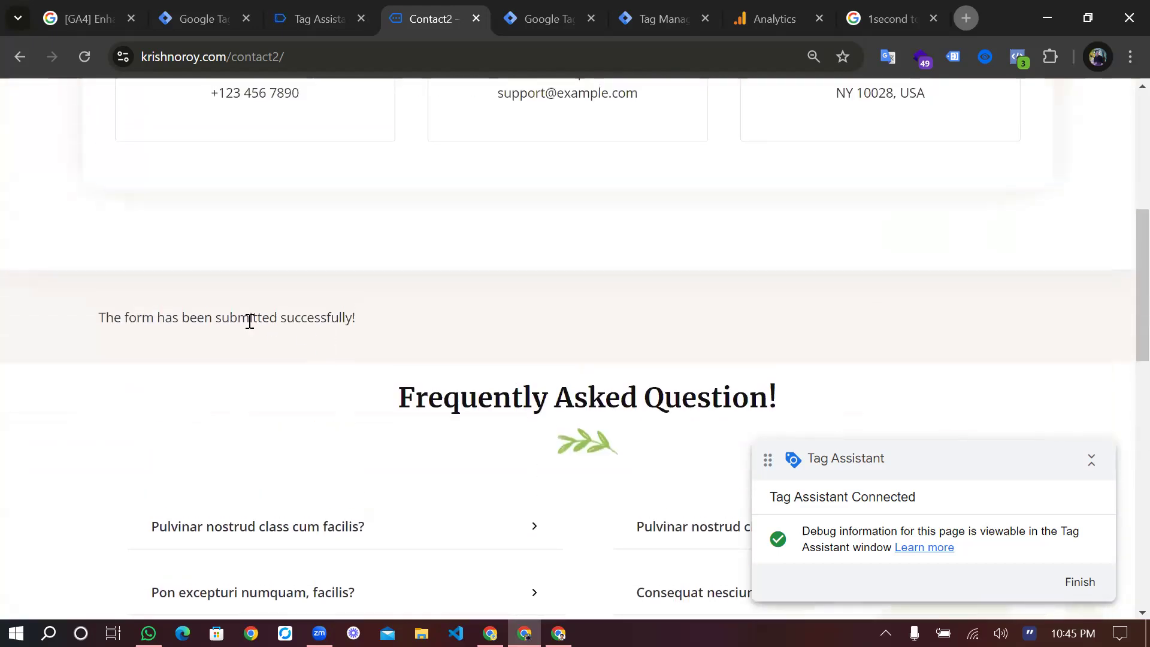
Examine the text shown in place of the Contact2 form after submission.
left_click_drag(368, 322, 96, 315)
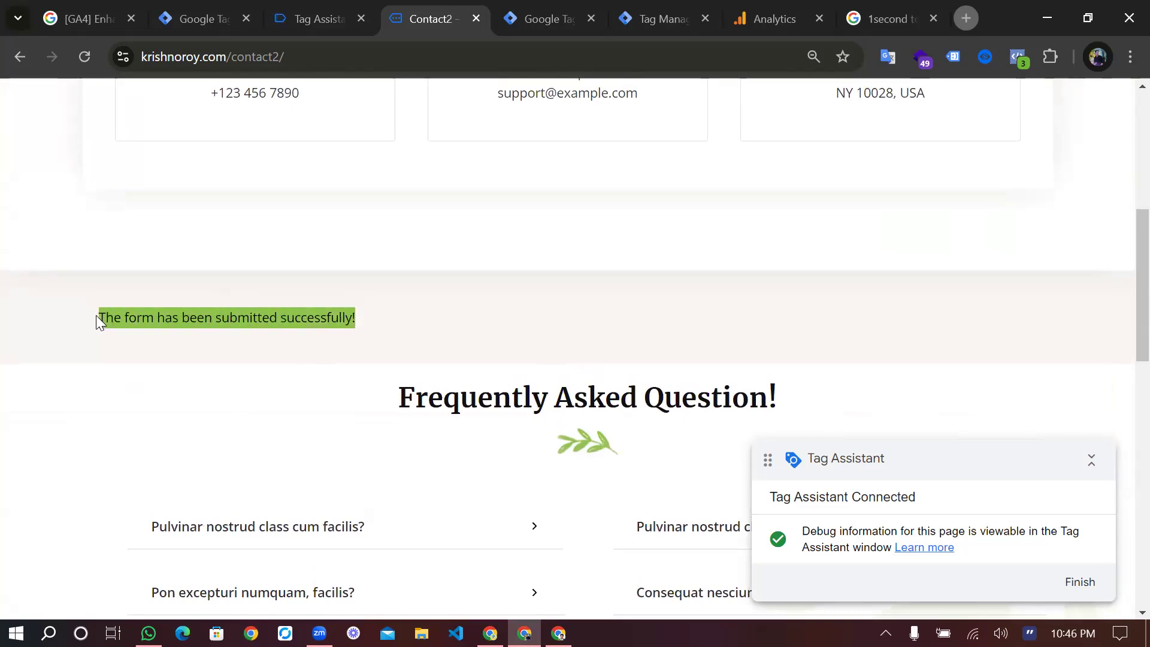
left_click(374, 336)
scroll(374, 337, "up", 2)
scroll(372, 337, "down", 1)
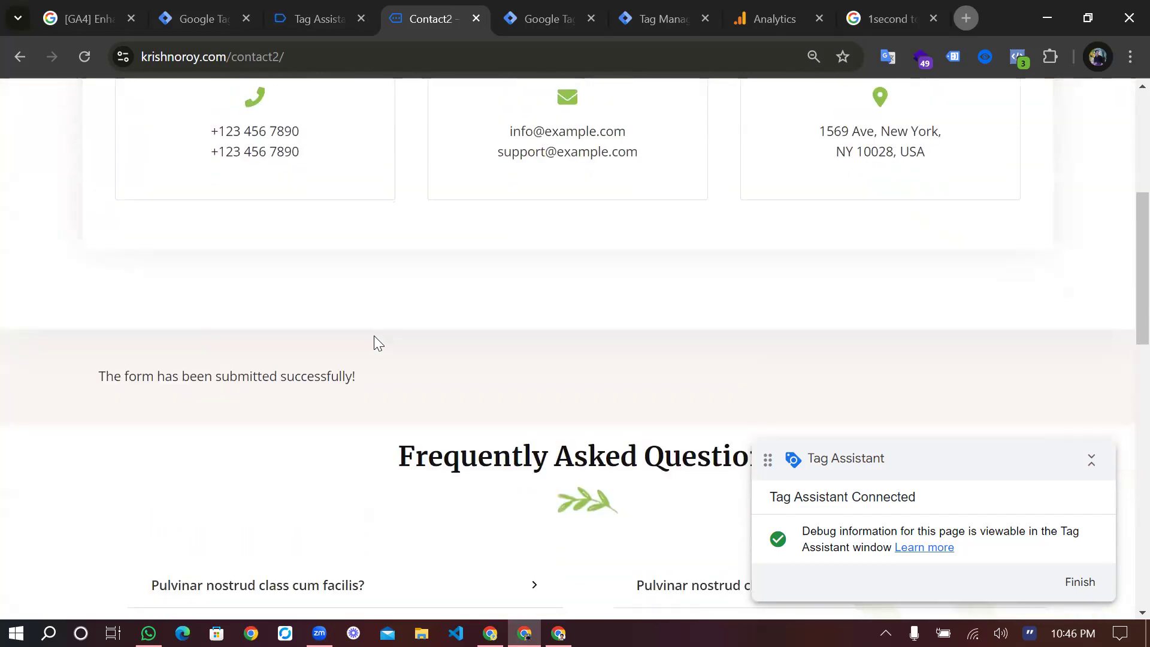
left_click_drag(367, 375, 96, 376)
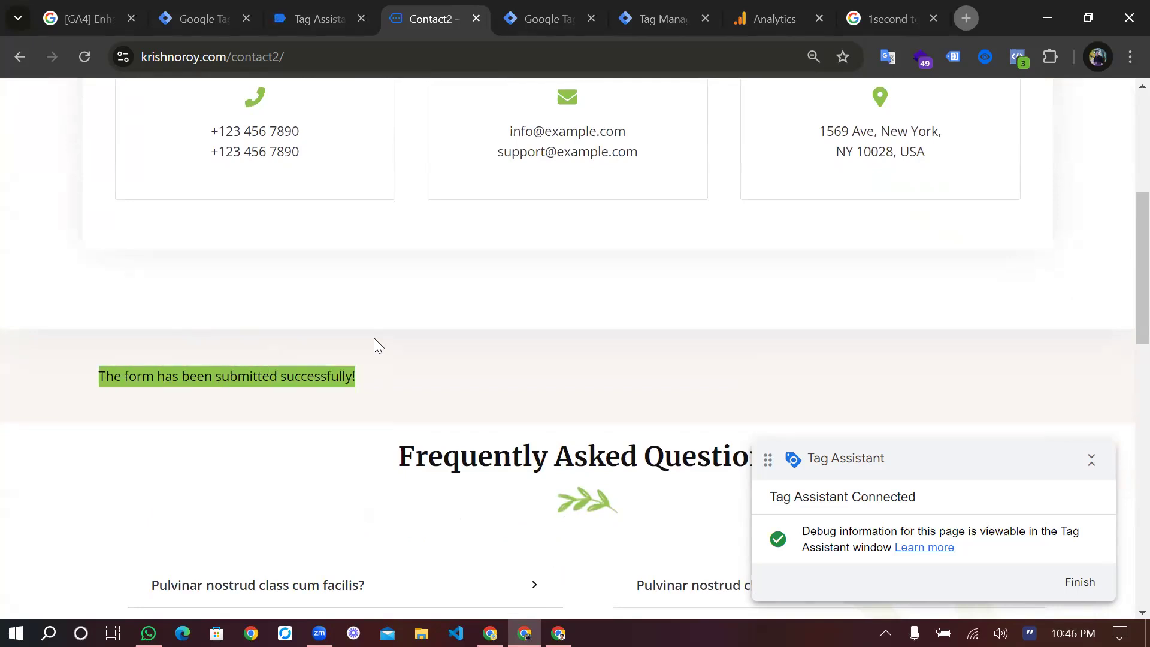
Reload the Contact2 page from the site navigation and look over its contact details and form.
scroll(386, 338, "up", 6)
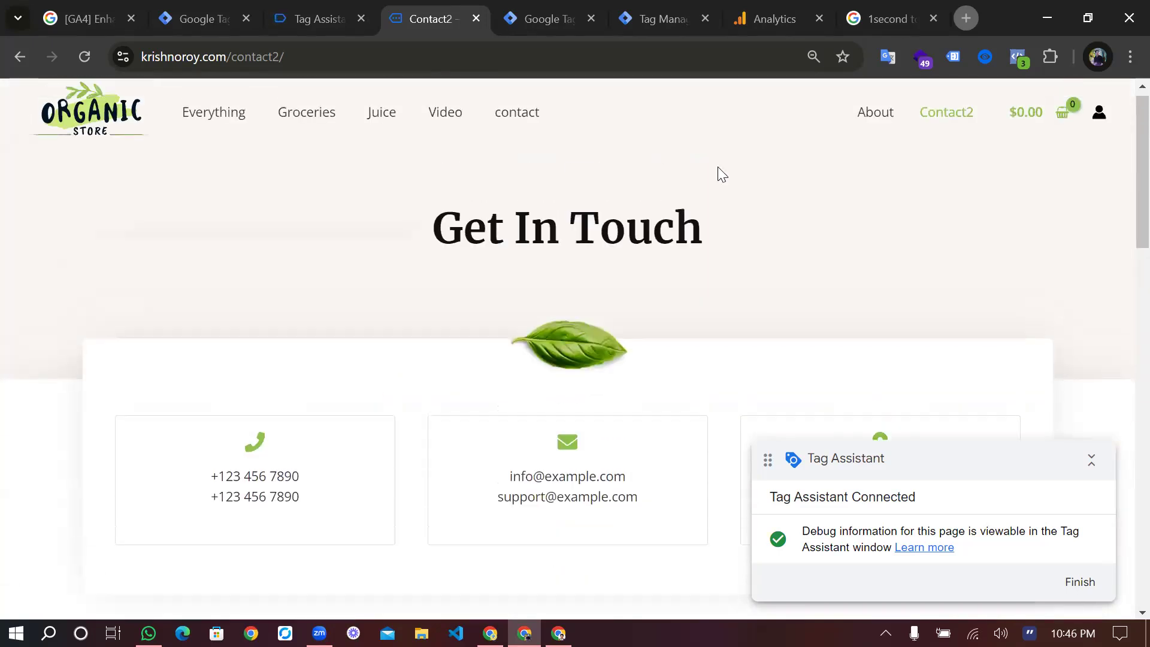
left_click(960, 121)
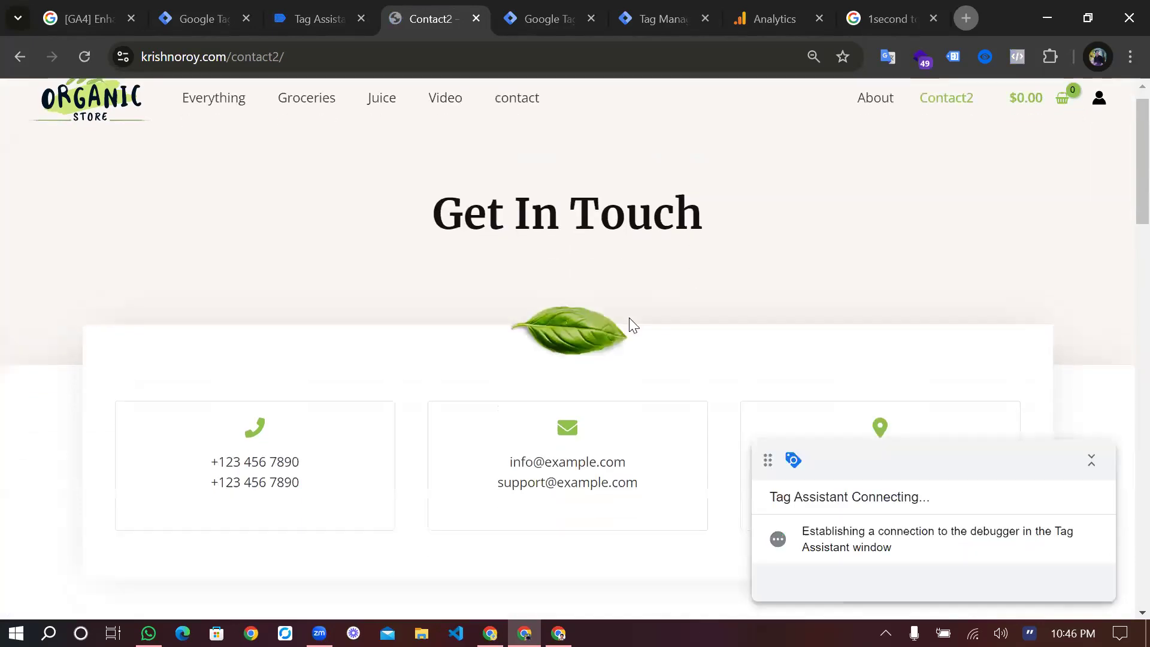
scroll(629, 319, "down", 3)
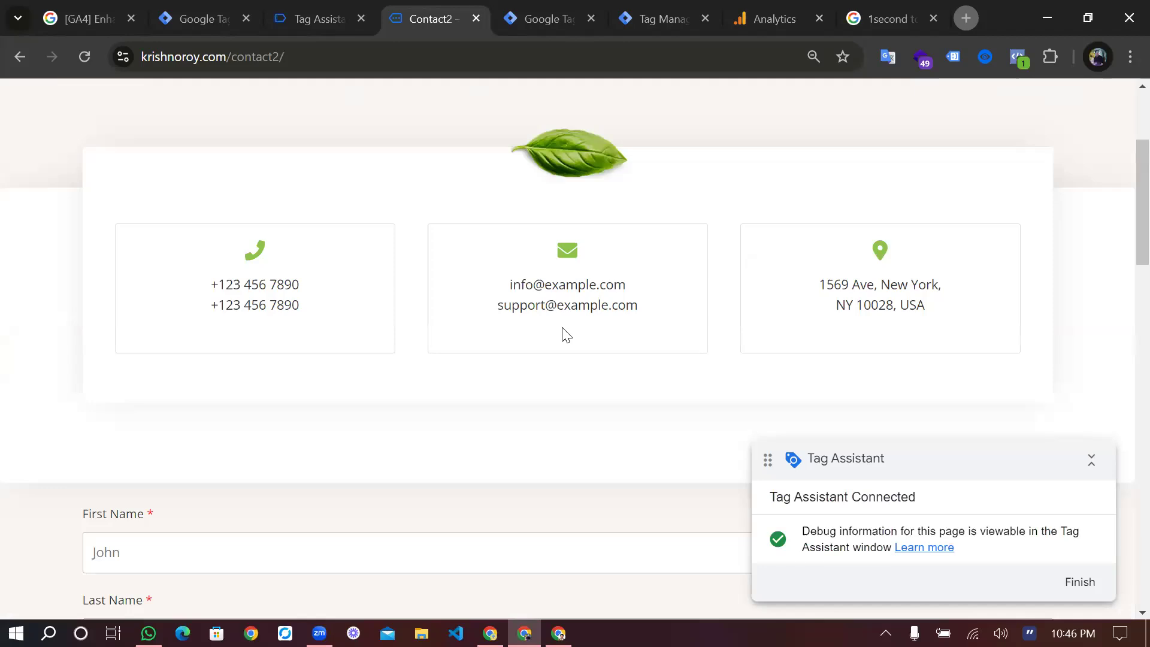
scroll(566, 335, "up", 1)
scroll(563, 330, "up", 3)
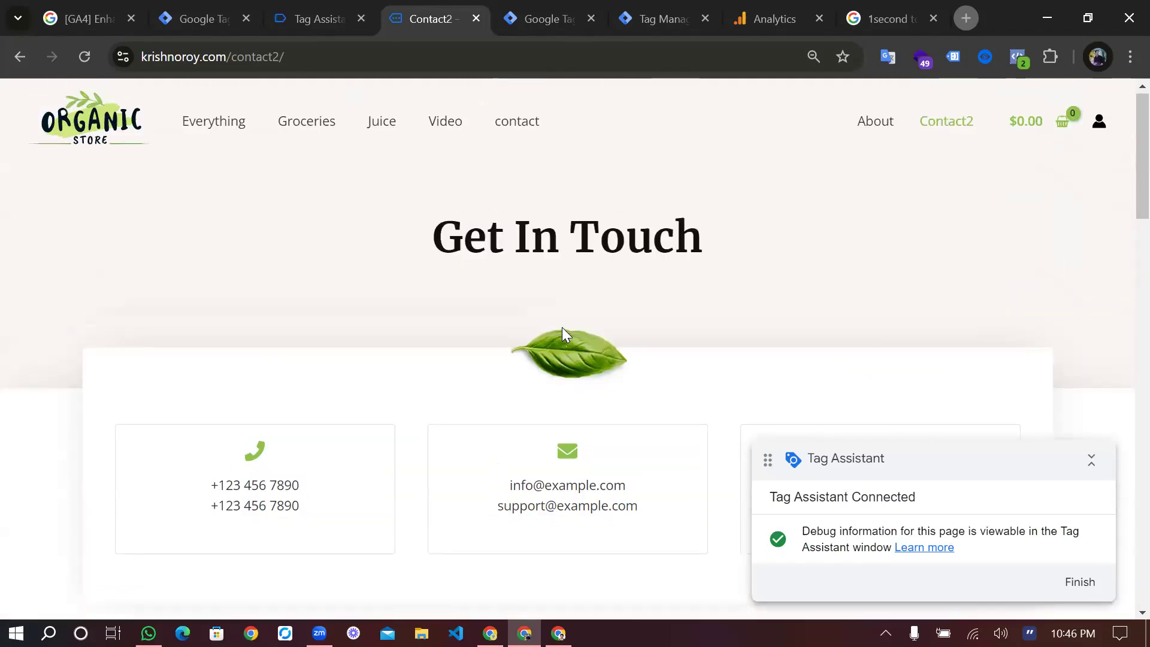
scroll(563, 329, "down", 2)
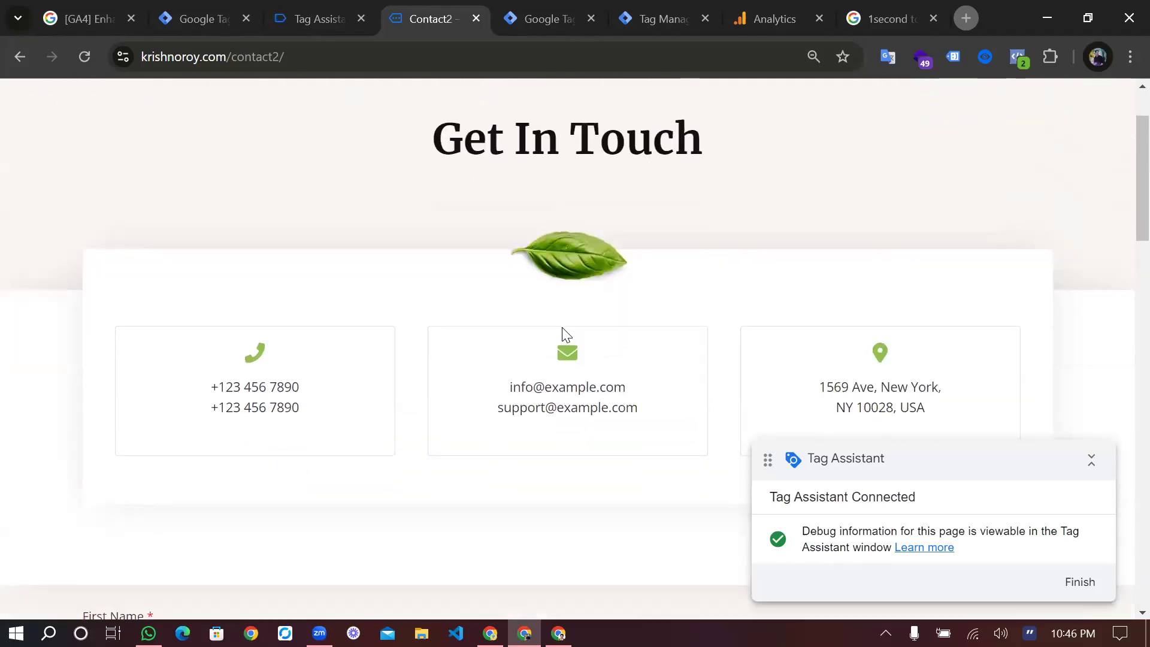
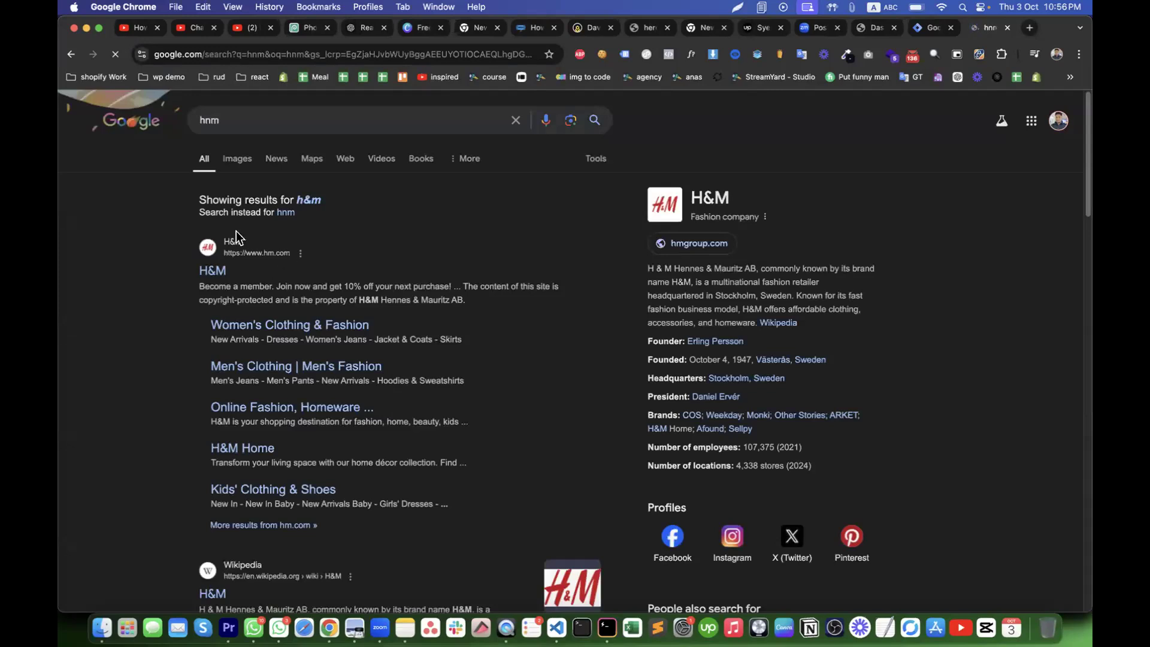
Look over the search results for "hnm" and open the official H&M website.
scroll(248, 390, "down", 1)
scroll(248, 390, "down", 1)
scroll(215, 398, "up", 2)
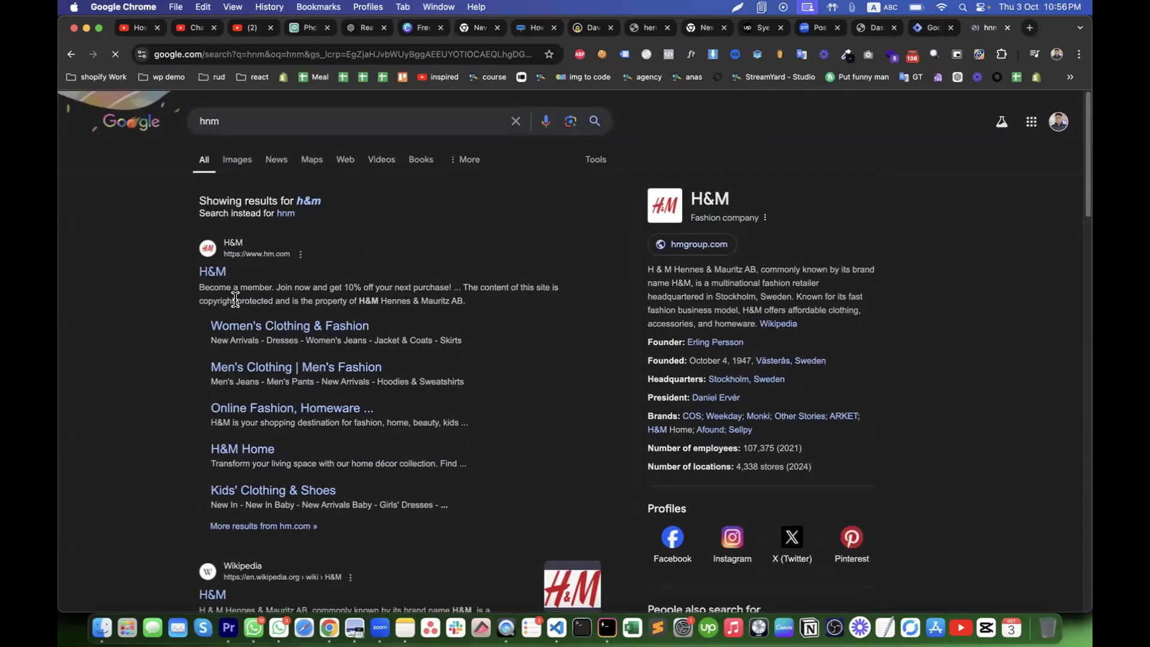
left_click(216, 272)
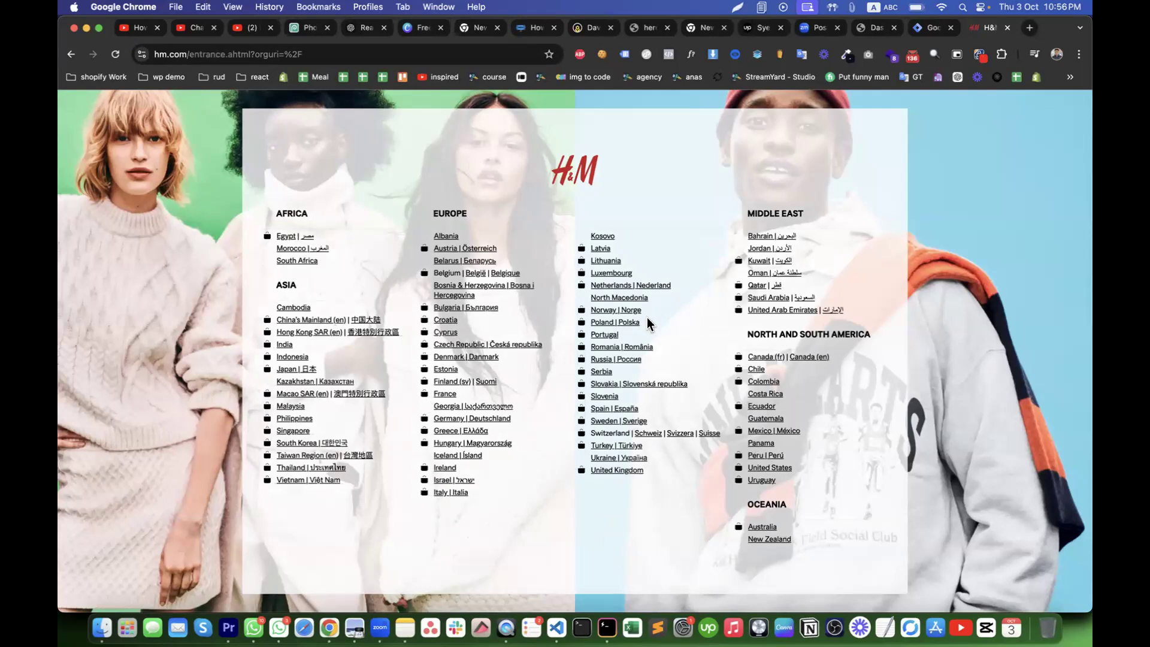
Open H&M's Portugal store in a new tab, switch to it, and accept all cookies.
right_click(605, 335)
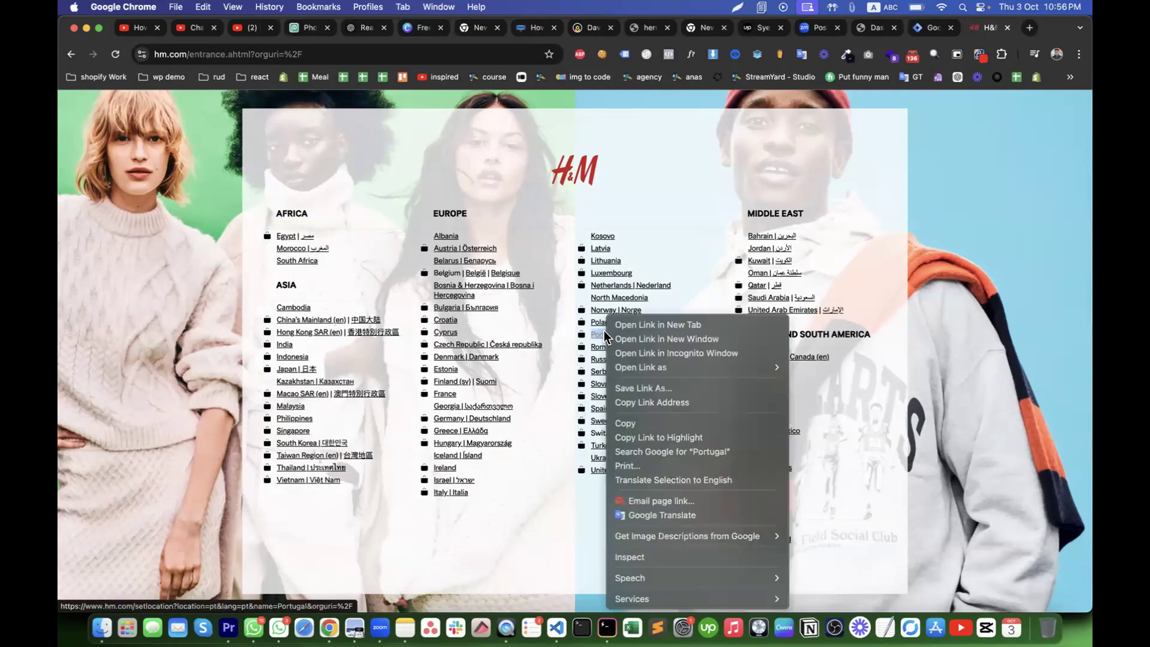
left_click(658, 325)
left_click(989, 28)
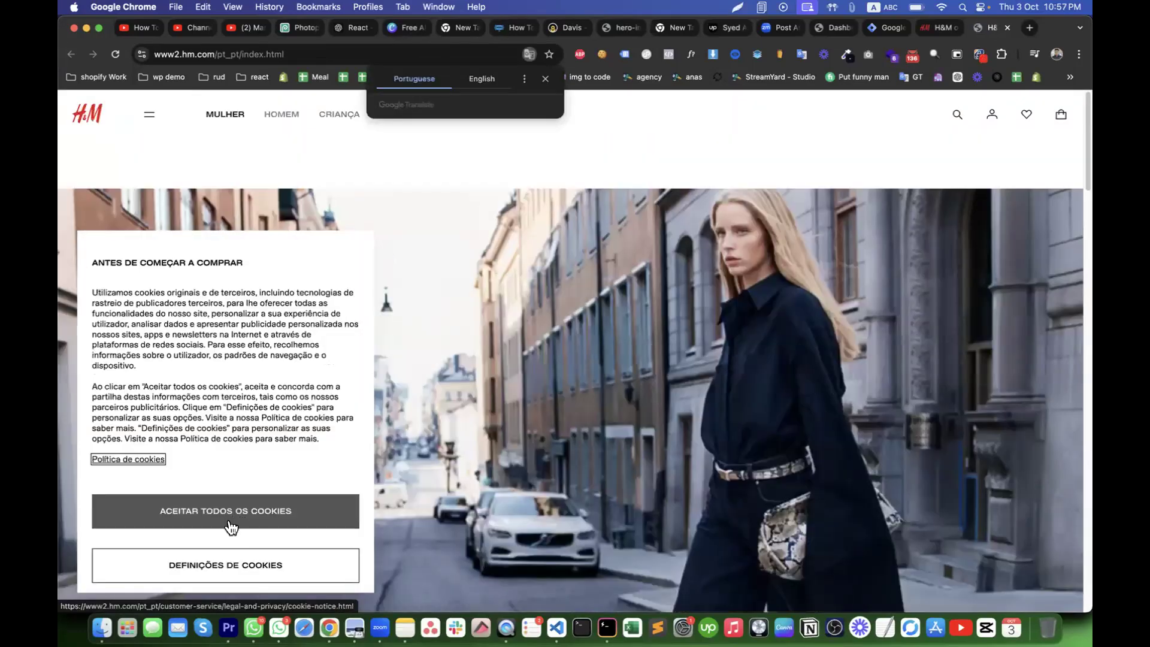
left_click(231, 527)
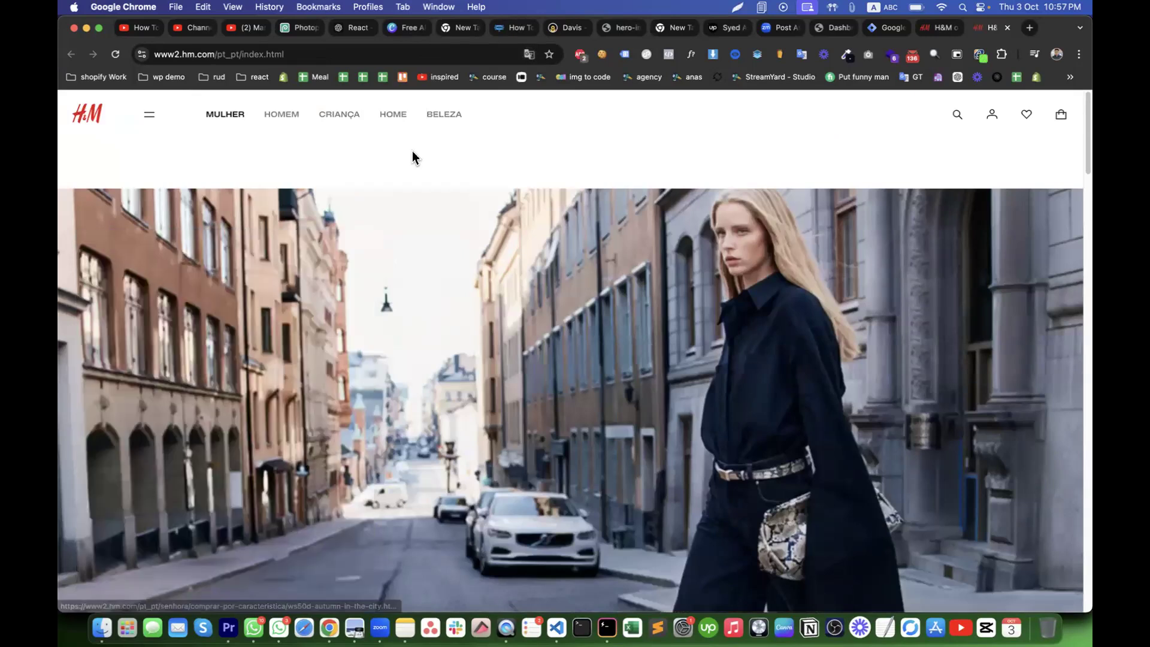
Browse the Portugal store's home page and review its analytics, advertising and tag manager technologies in Wappalyzer.
scroll(398, 303, "down", 15)
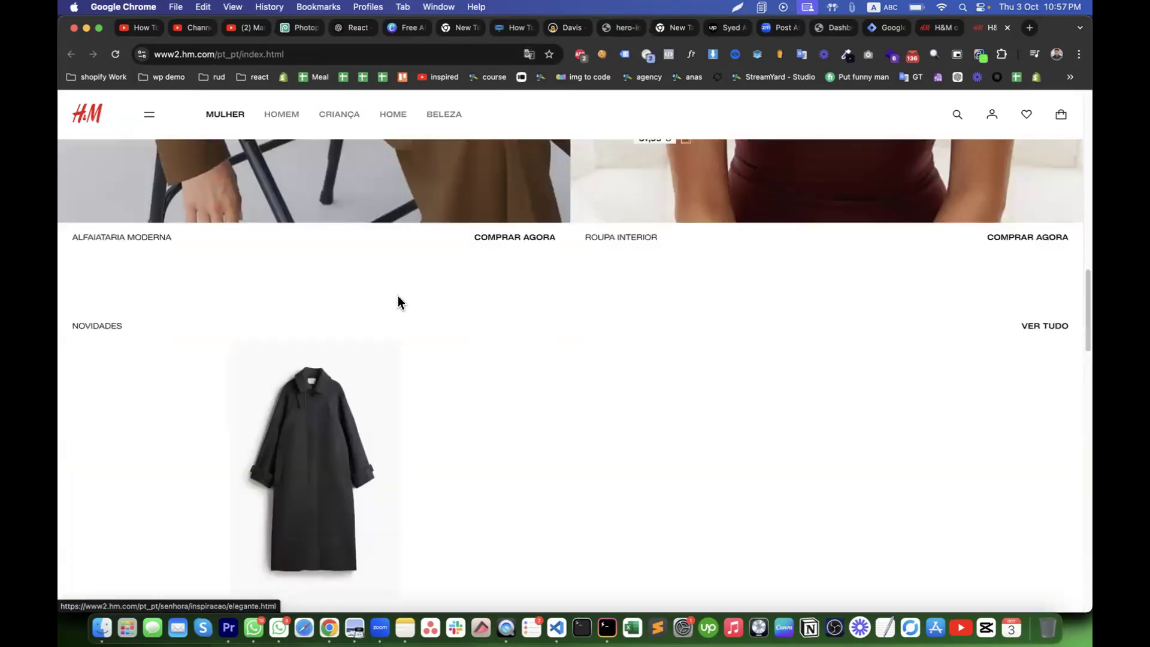
scroll(629, 173, "up", 10)
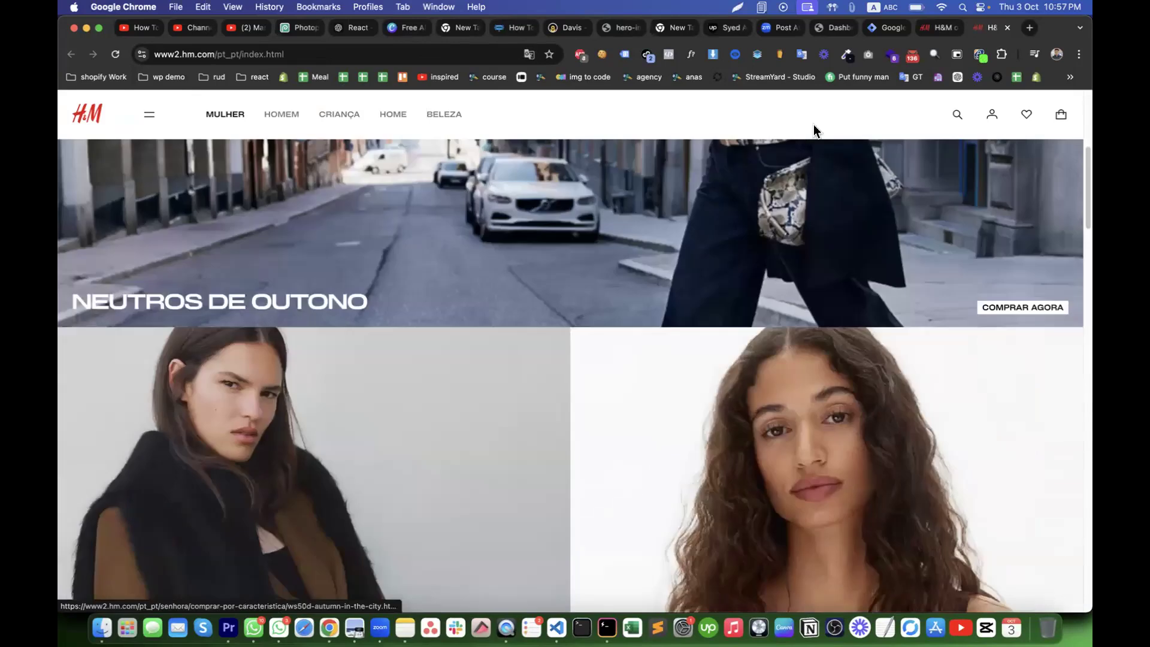
left_click(891, 55)
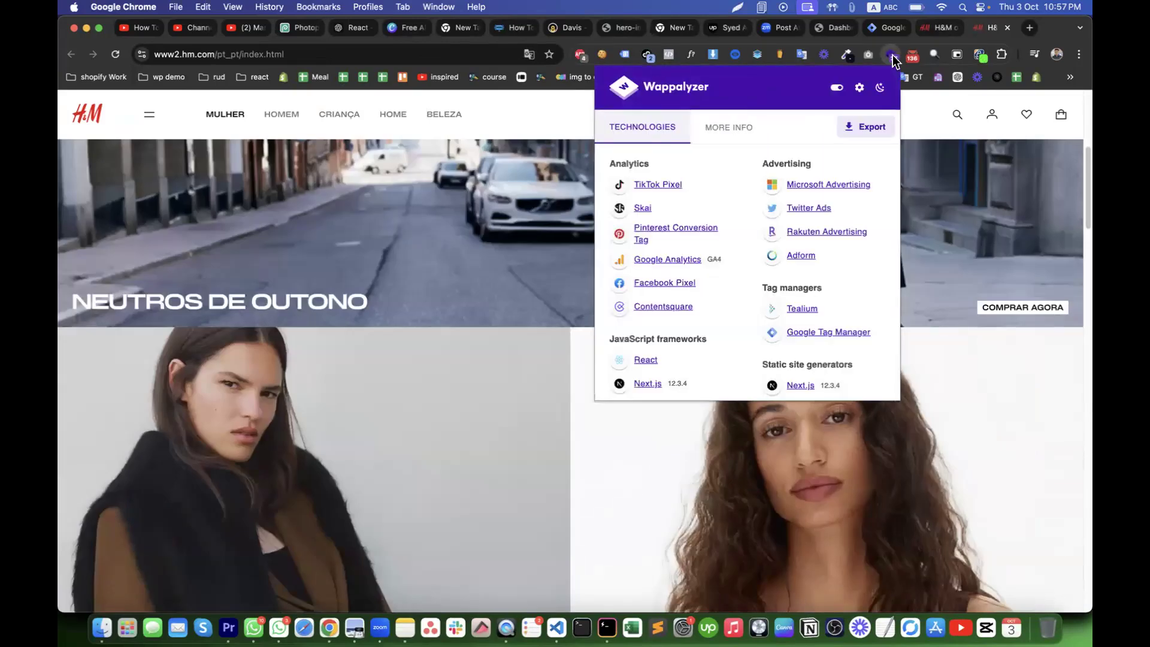
scroll(641, 333, "down", 3)
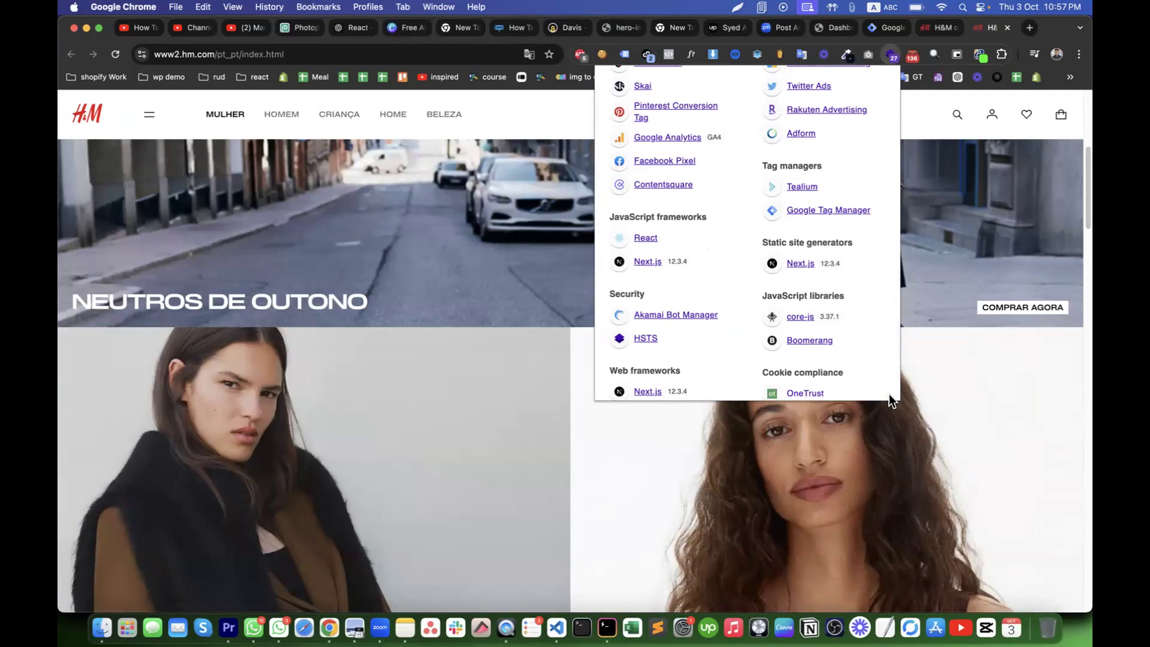
left_click(940, 392)
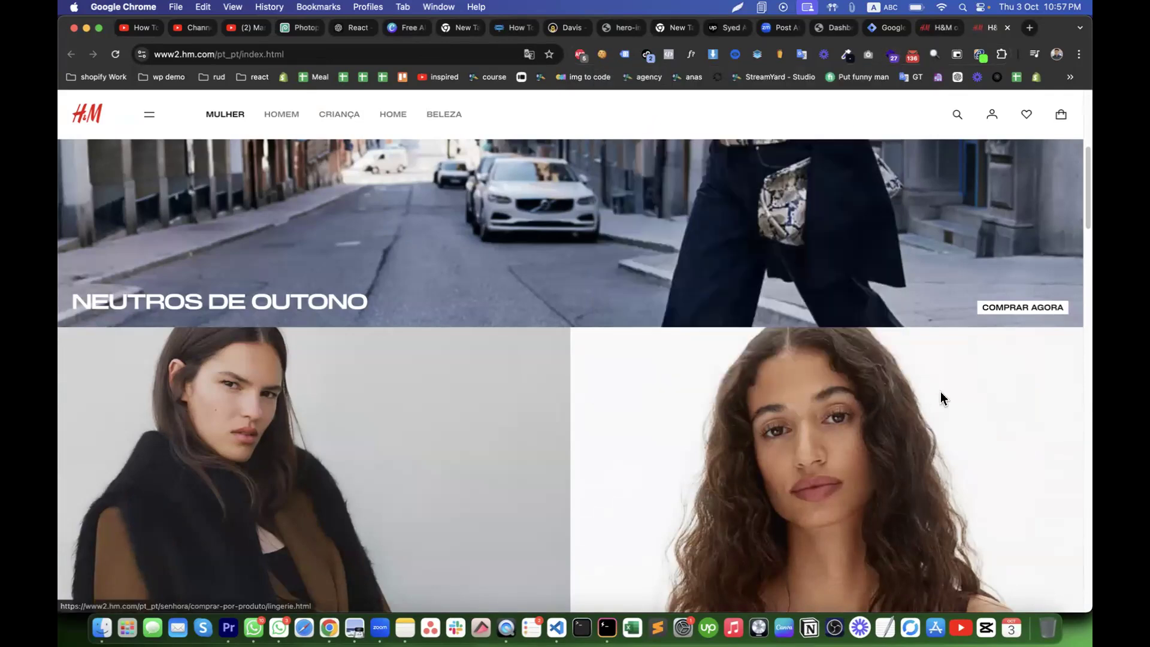
Open H&M's Schweiz store for Switzerland in a new tab, glance back at the Portugal store, and switch to the Swiss one.
left_click(941, 29)
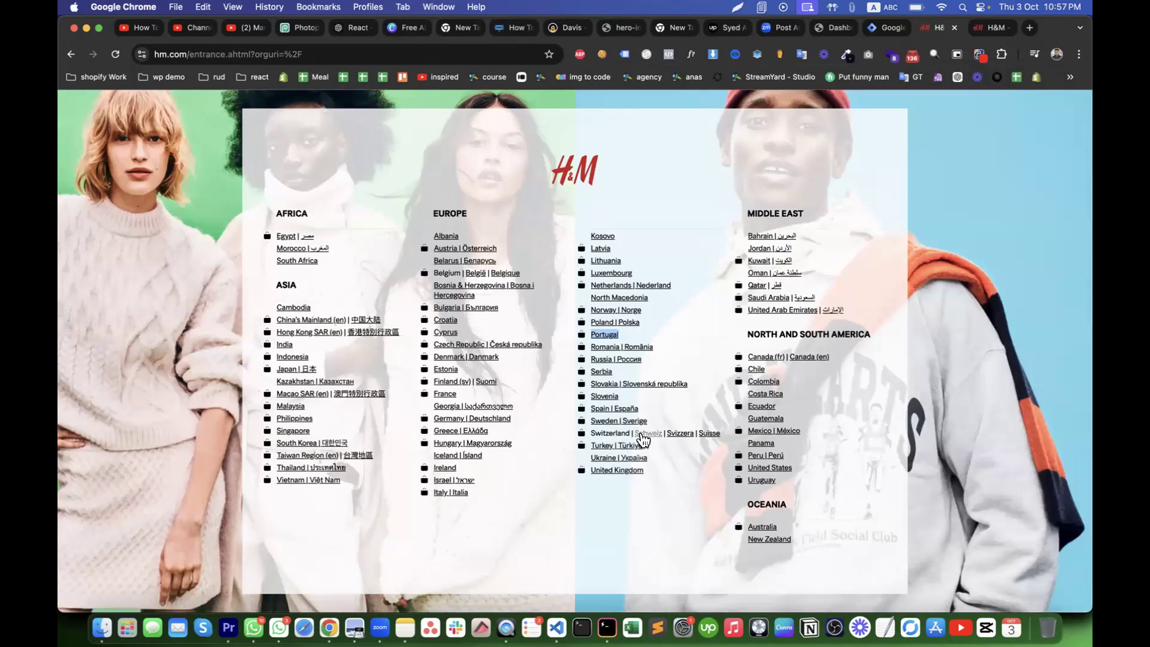
right_click(641, 435)
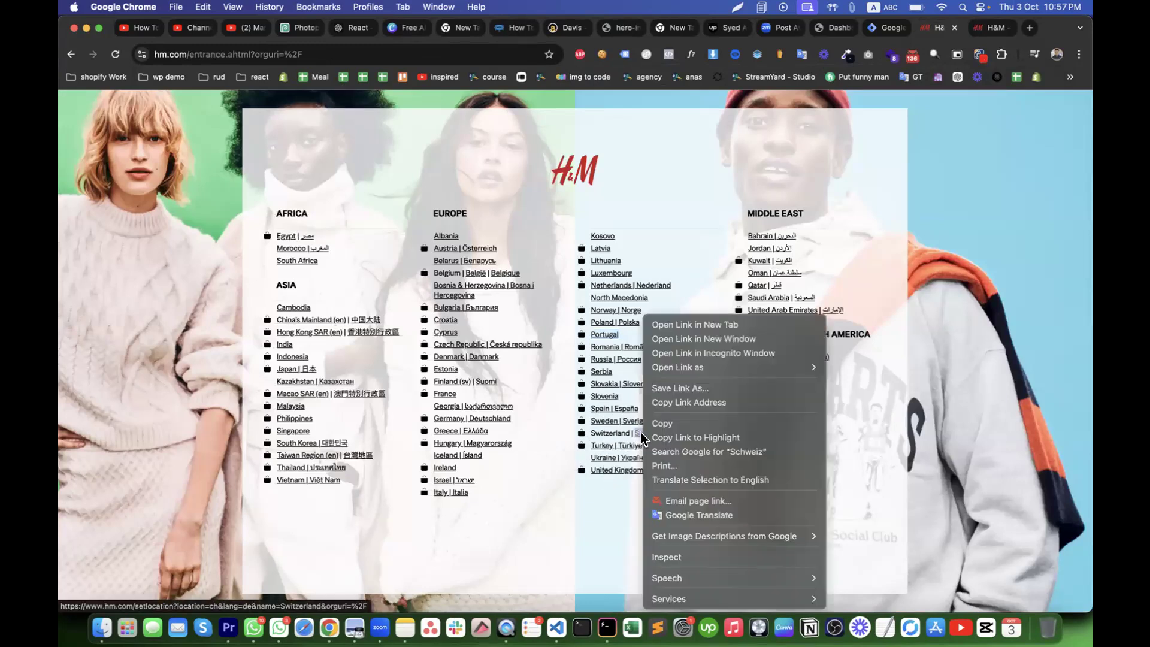
left_click(499, 532)
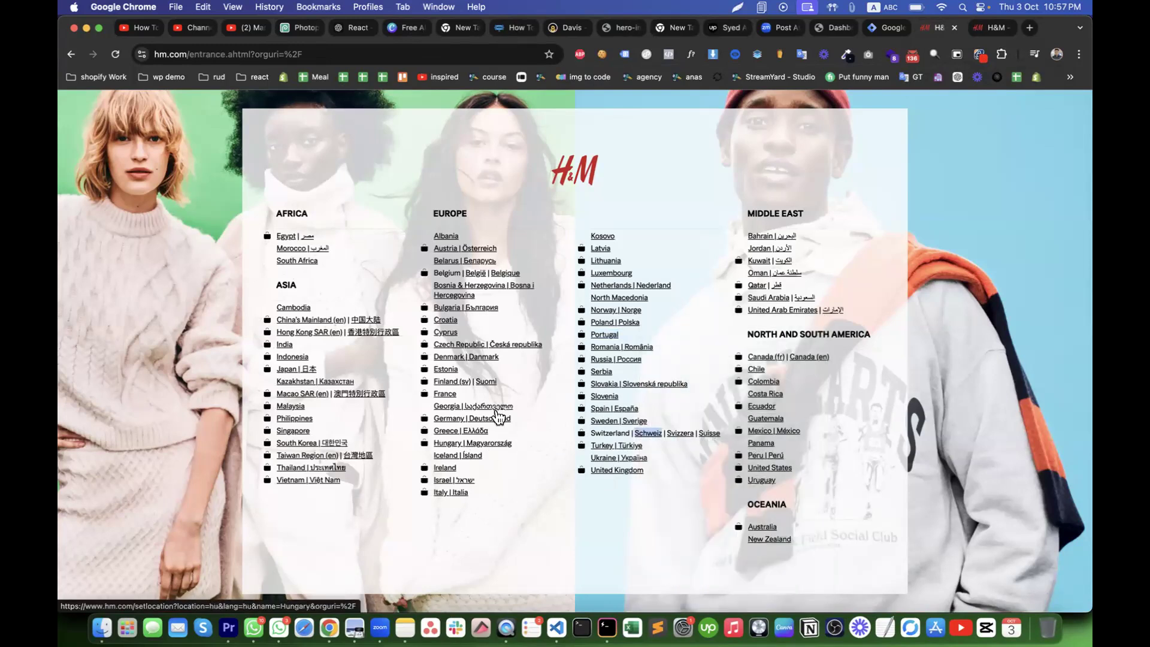
right_click(652, 435)
left_click(710, 325)
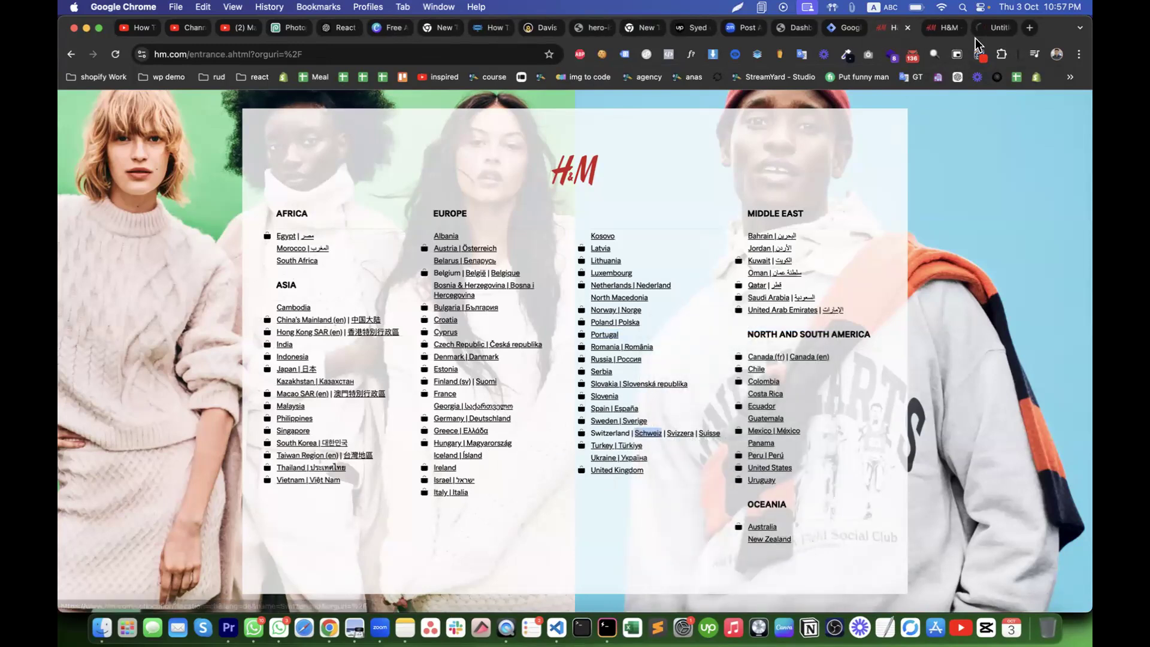
left_click(947, 27)
scroll(771, 241, "up", 5)
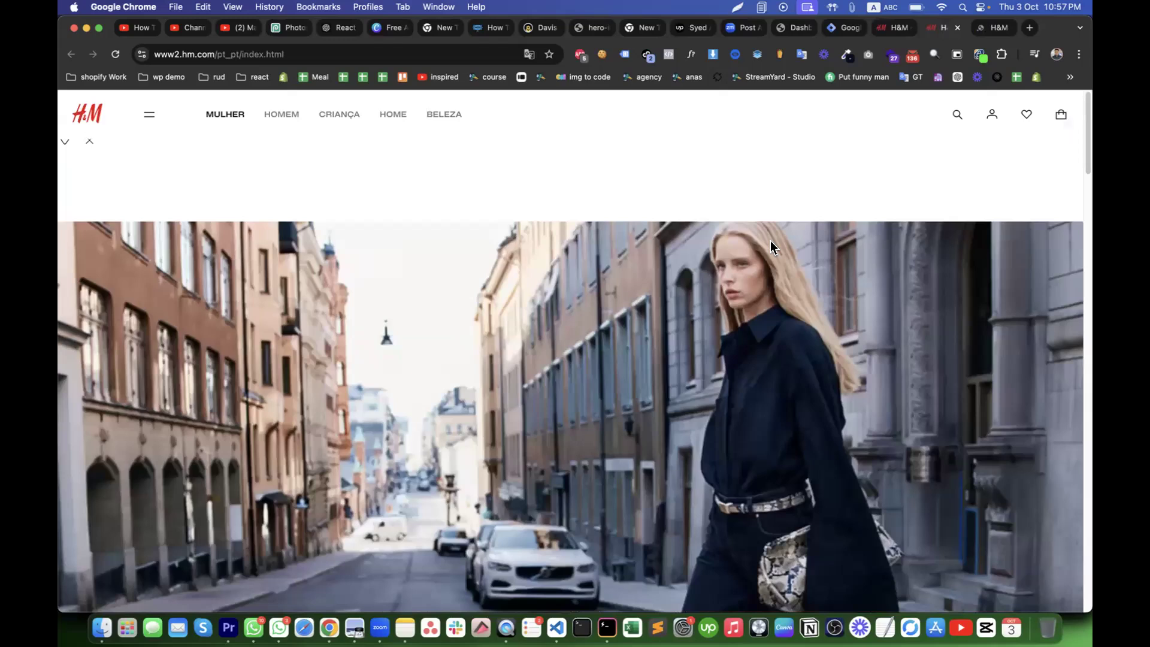
left_click(983, 29)
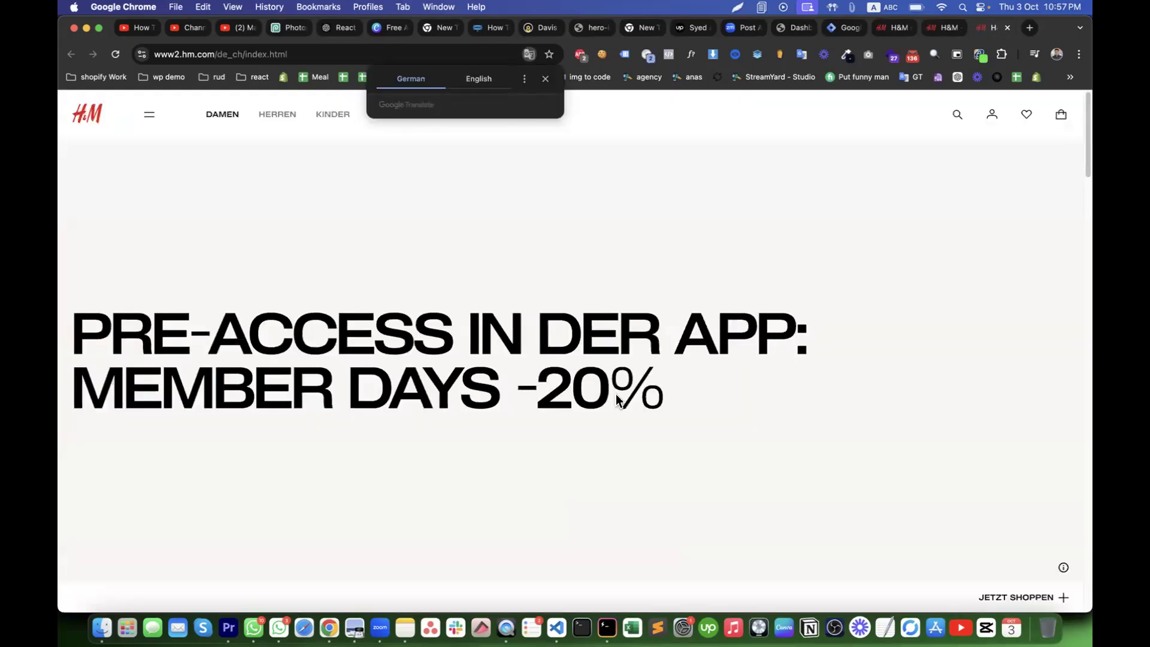
Compare the home pages and new-arrival product sections of H&M's Swiss and Portugal stores.
scroll(615, 394, "down", 6)
scroll(616, 394, "up", 6)
left_click(946, 28)
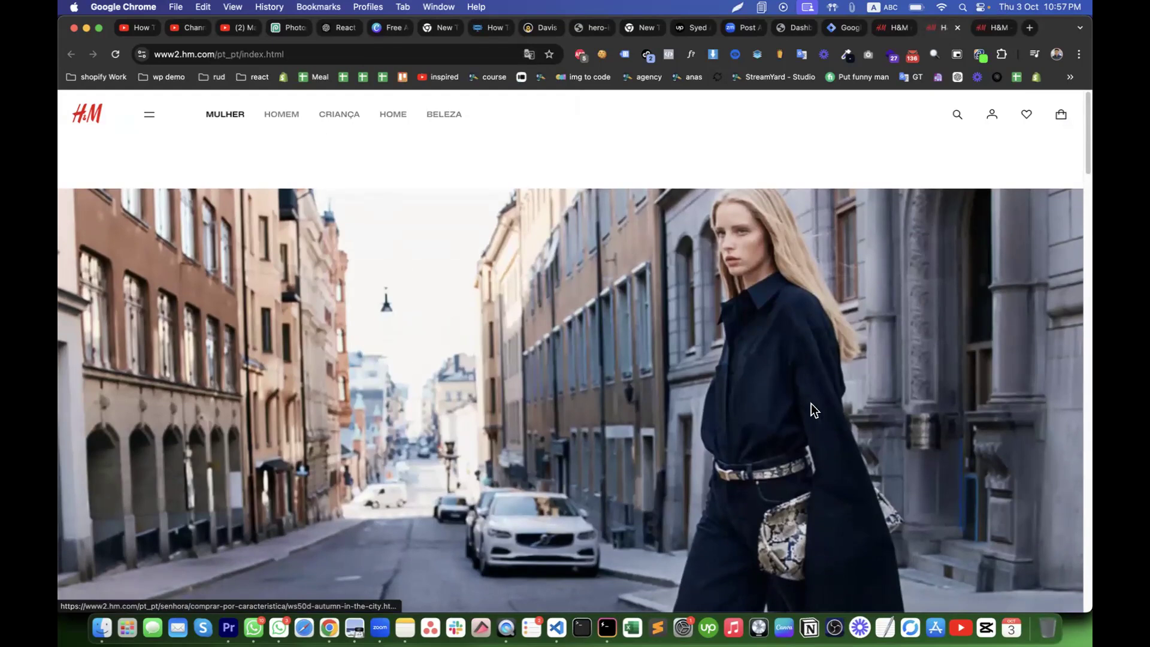
left_click(994, 29)
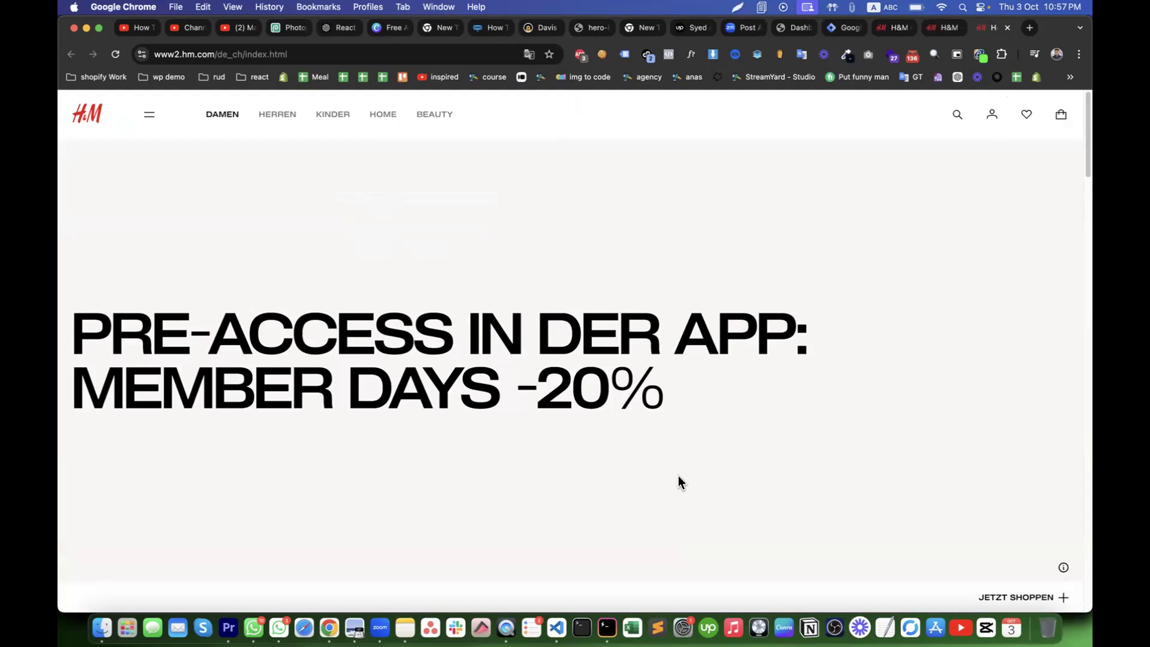
left_click(946, 24)
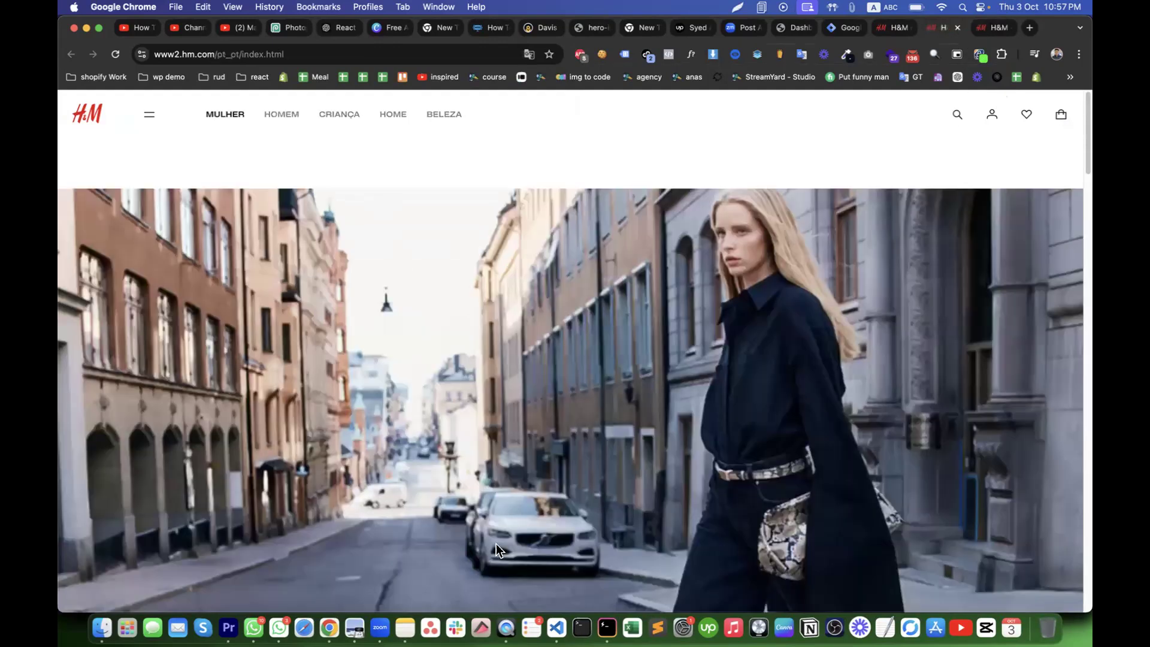
scroll(492, 558, "down", 10)
scroll(492, 558, "down", 4)
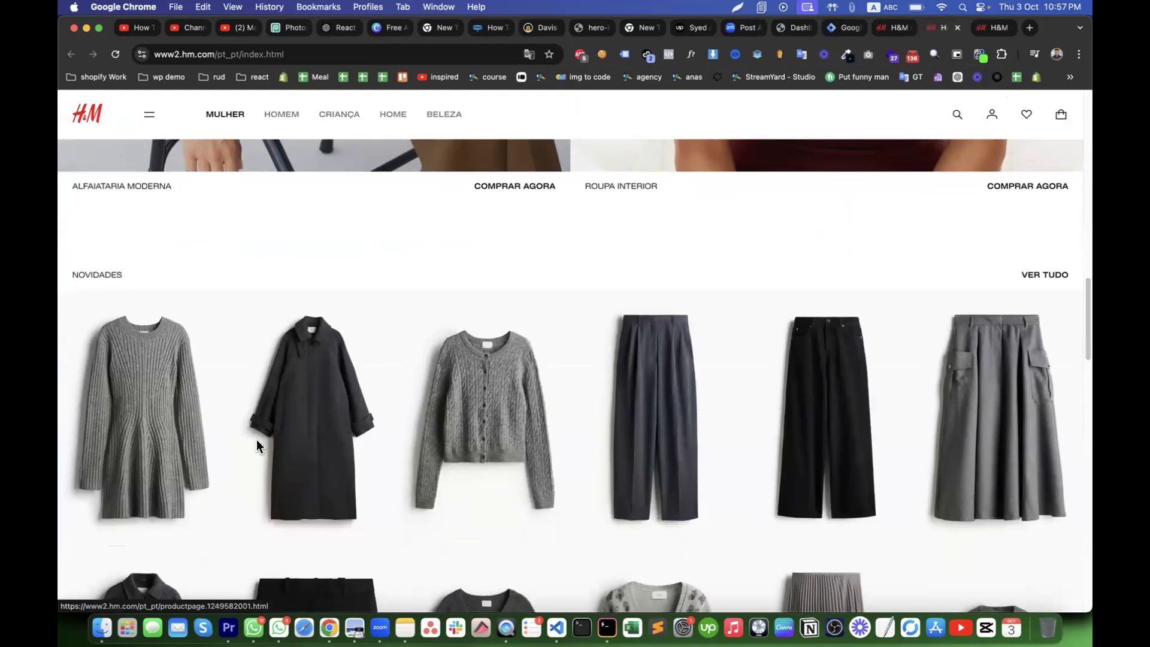
scroll(673, 432, "down", 4)
scroll(673, 431, "down", 4)
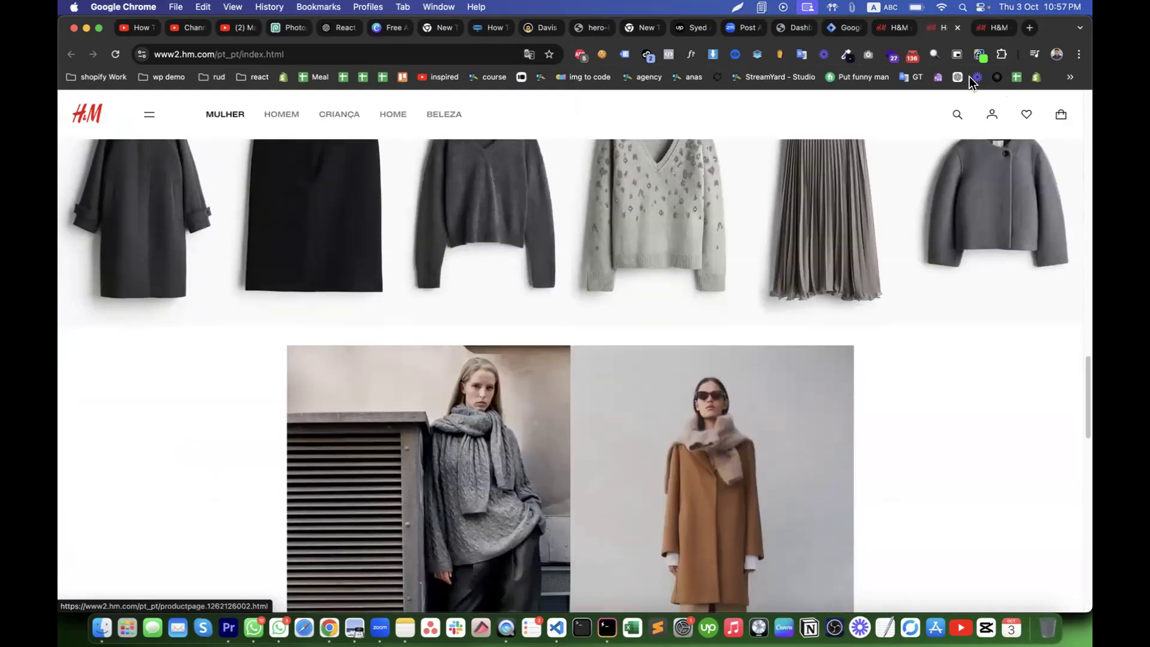
left_click(996, 30)
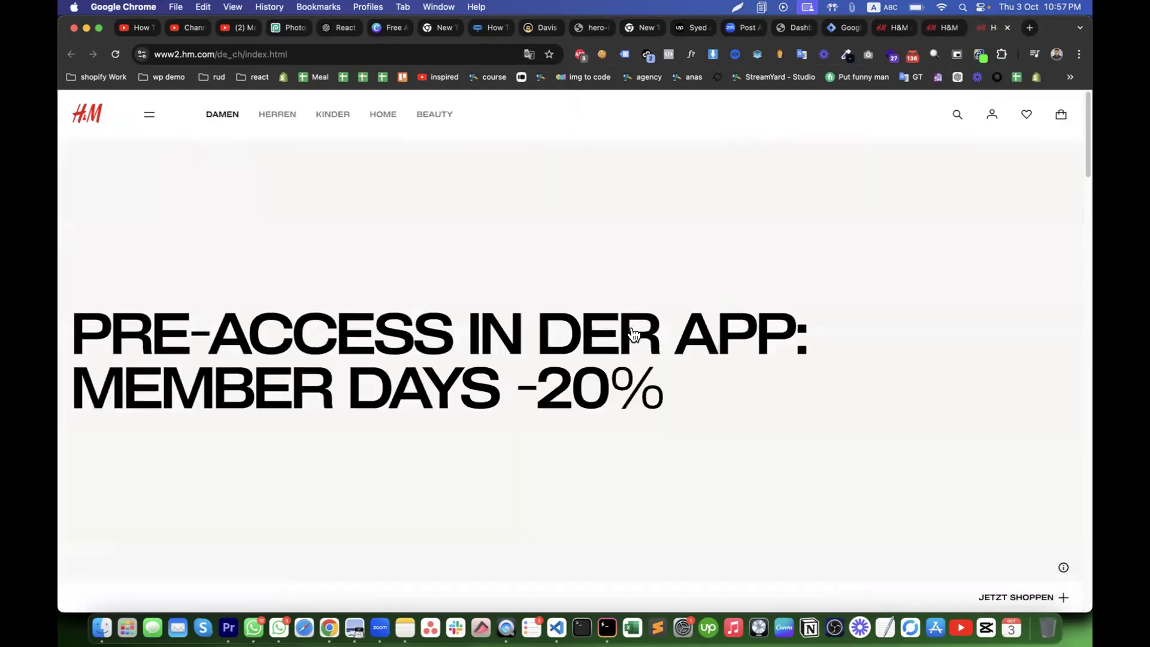
scroll(562, 393, "down", 15)
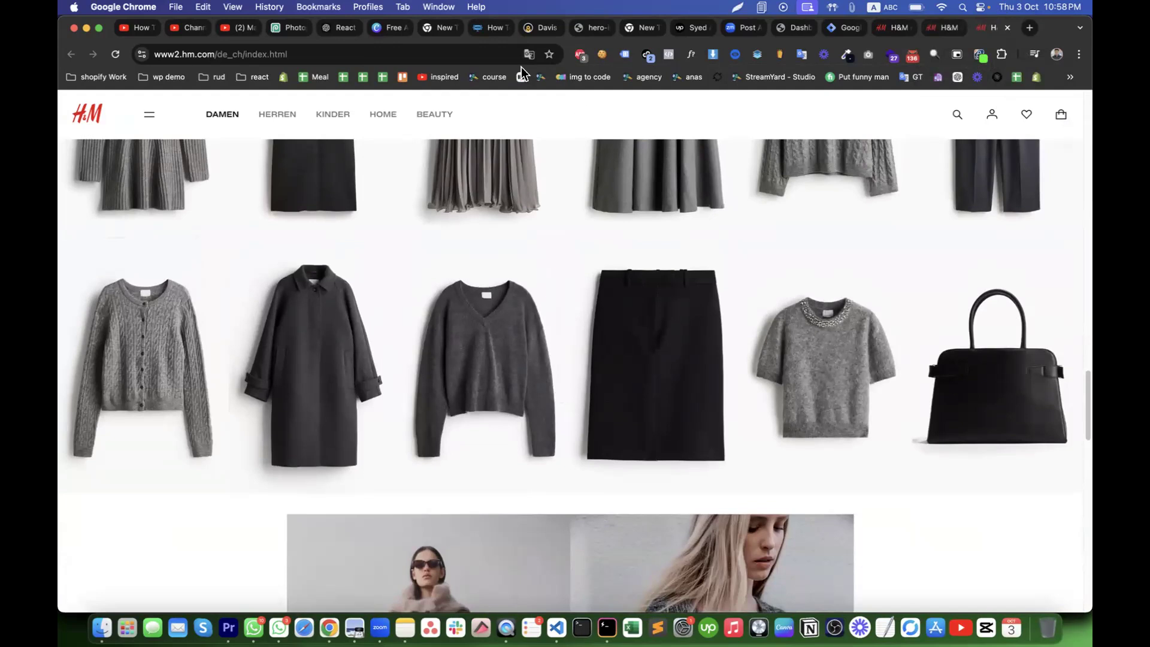
Examine how the Swiss store's web address is built, from the www2 subdomain to the de_ch country path.
left_click_drag(245, 54, 97, 50)
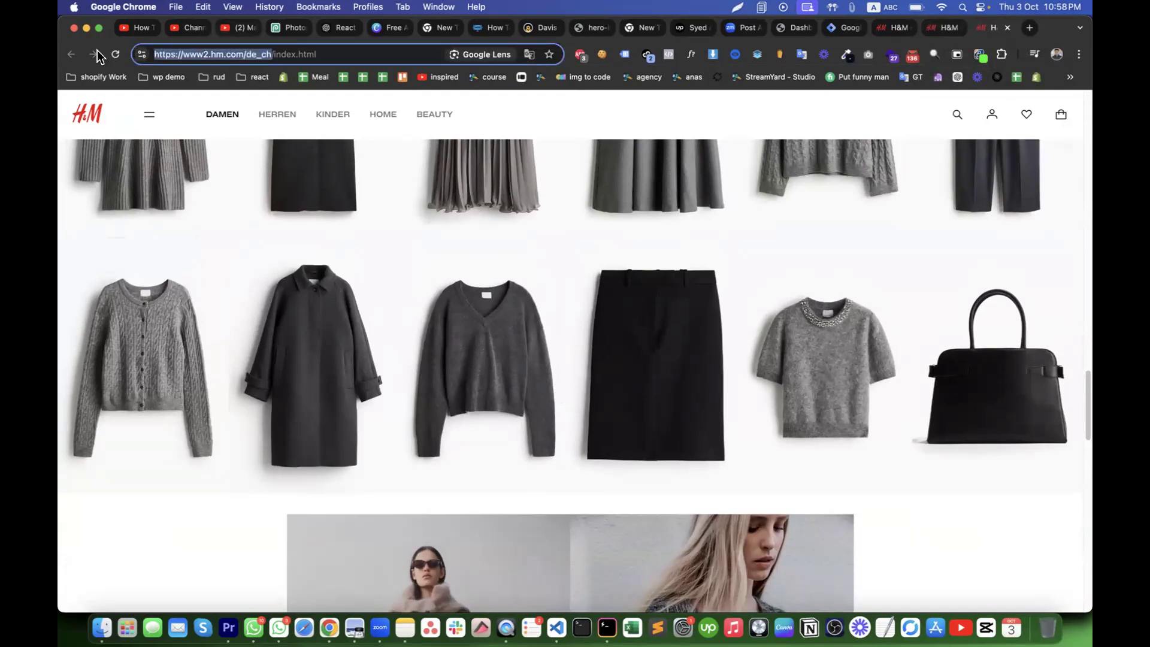
double_click(196, 55)
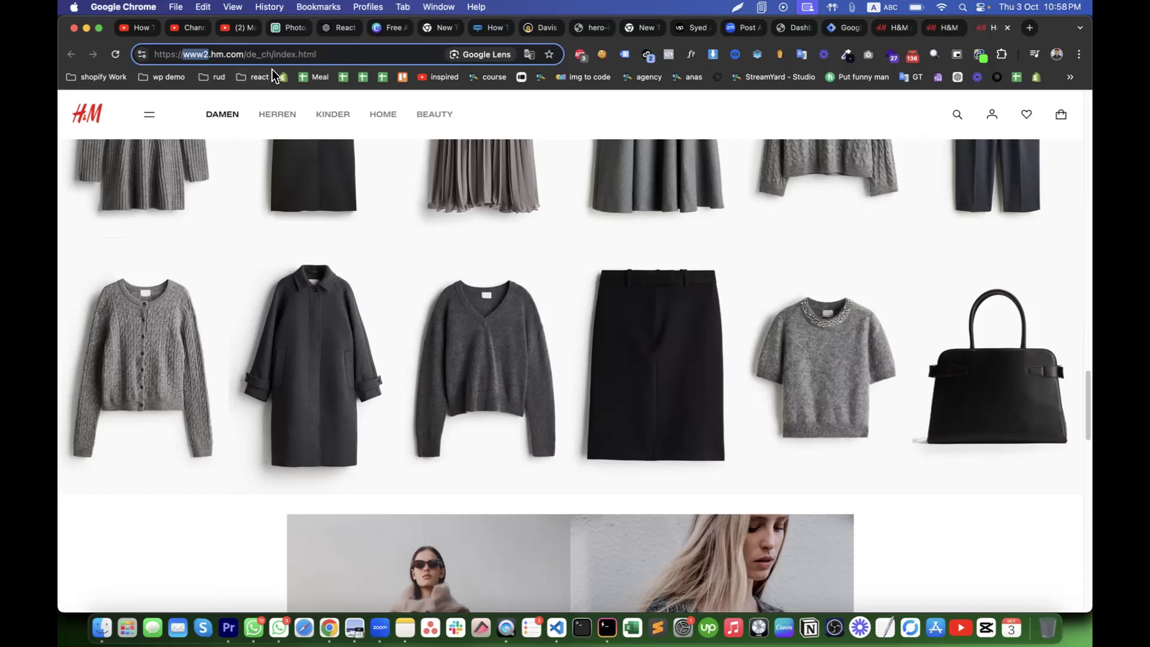
left_click_drag(271, 54, 171, 45)
left_click_drag(328, 54, 155, 54)
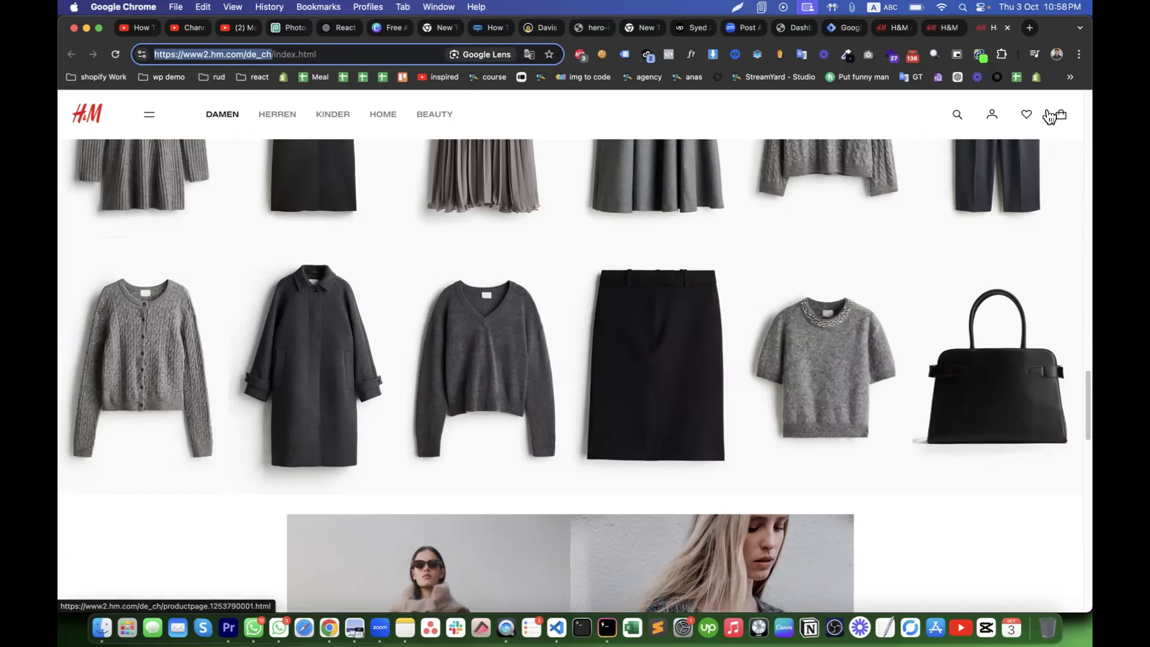
Go back to H&M's country selection page and load analytics.google.com/analytics/web/ in its place.
left_click(941, 26)
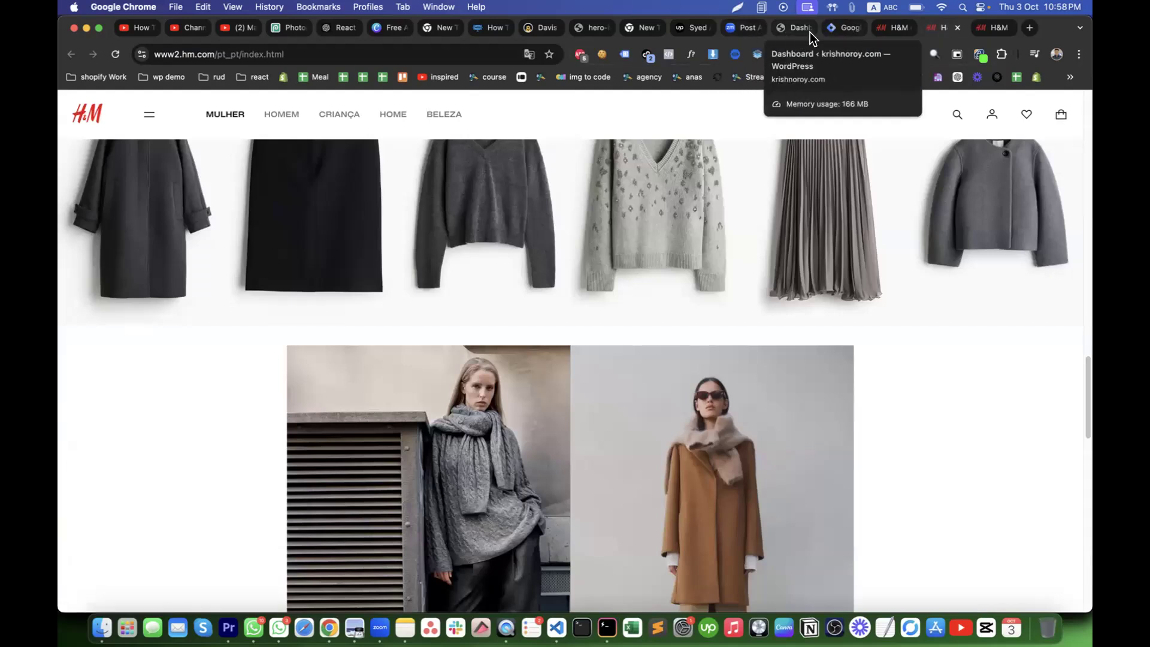
left_click(892, 27)
left_click(437, 55)
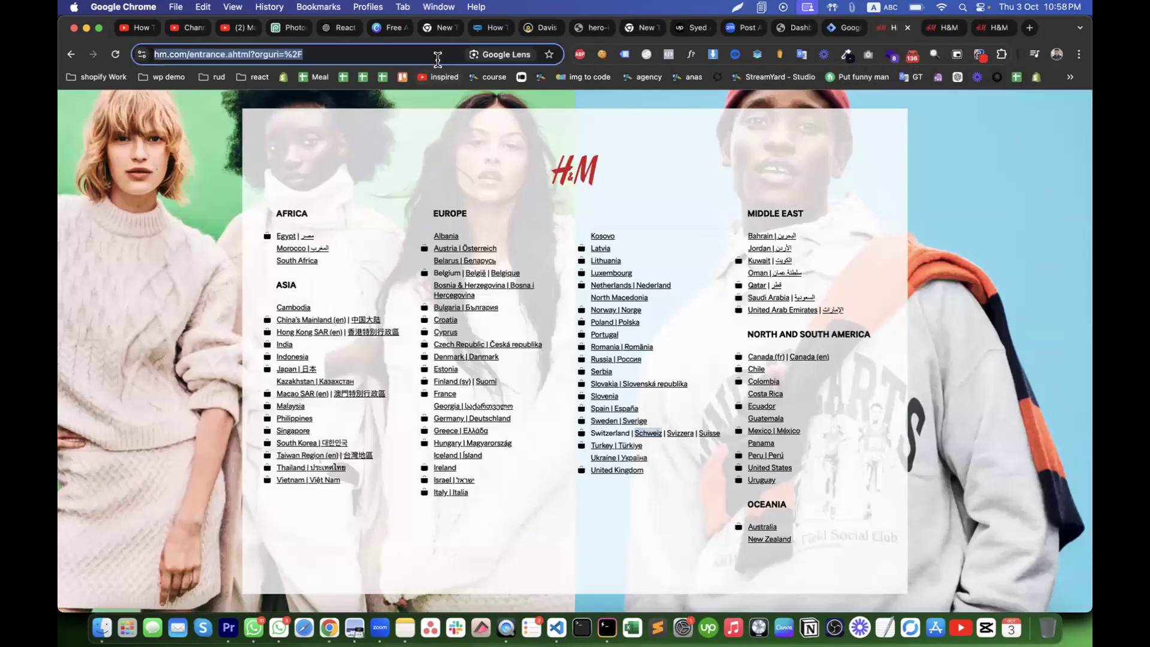
type("ana")
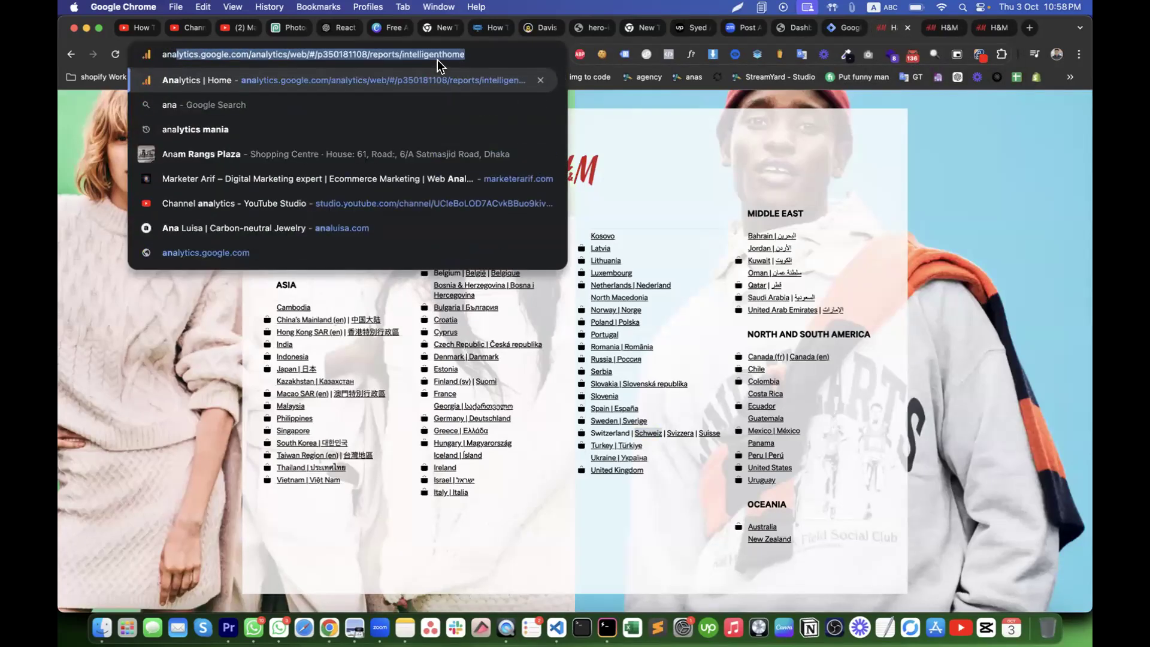
left_click(283, 53)
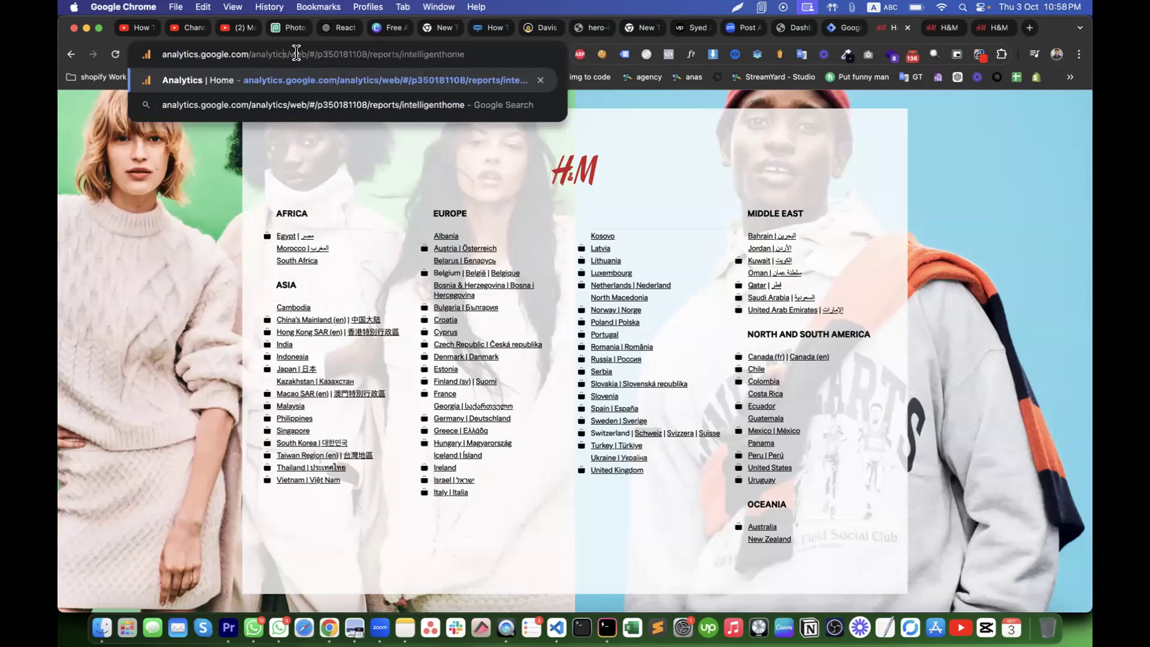
left_click_drag(307, 53, 466, 53)
key("BackSpace")
key("Return")
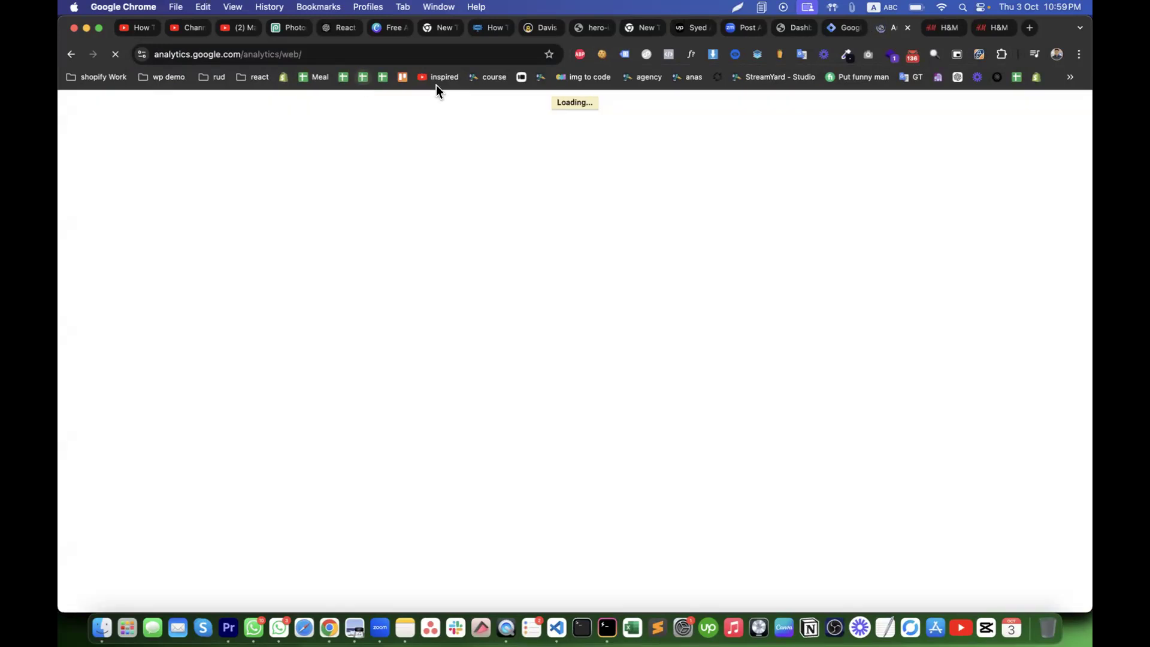
Close the pages of H&M's Portugal and Swiss stores.
left_click(957, 32)
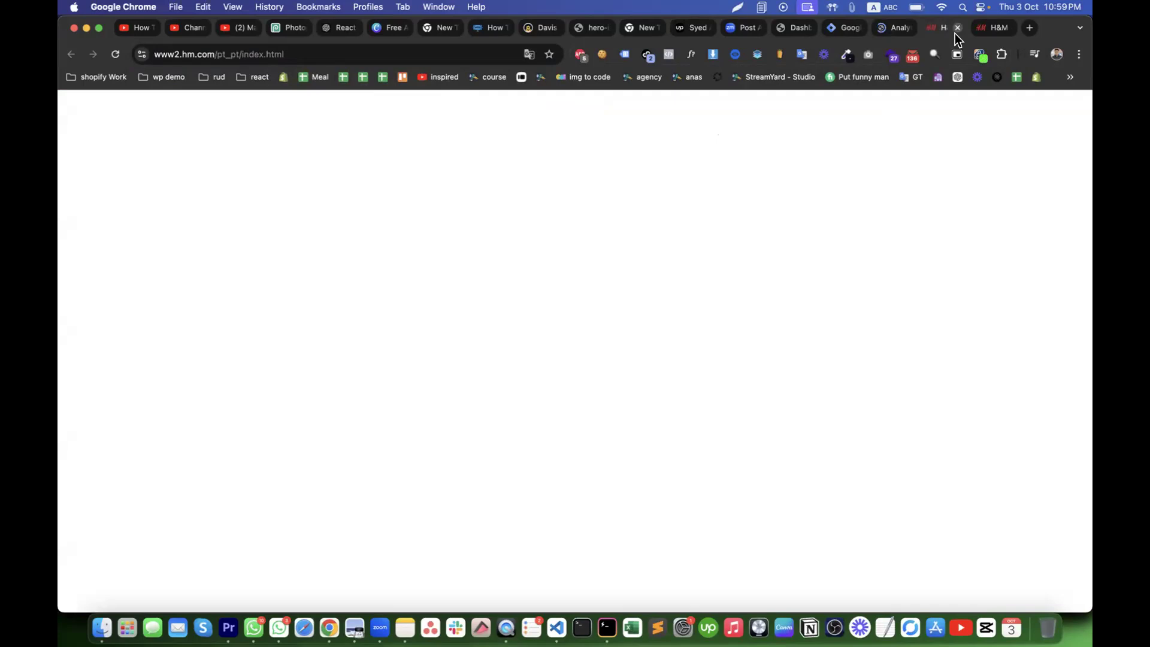
left_click(958, 29)
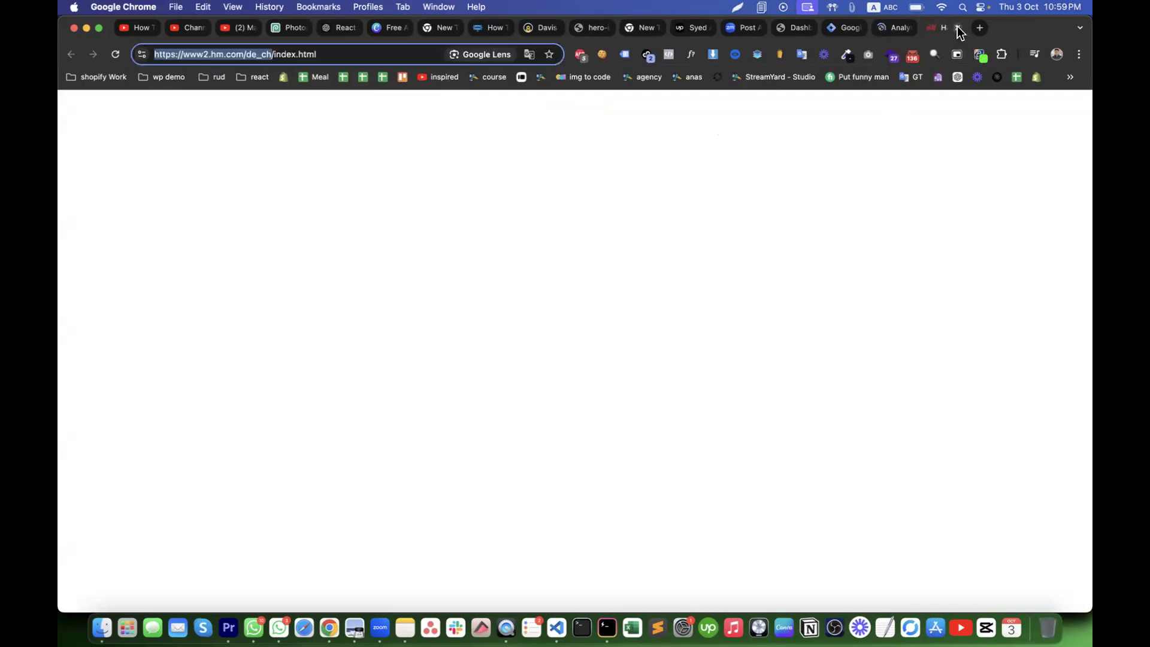
left_click(957, 27)
Switch to Google Tag Manager, start a new account, and name it "krishnoroy - Paid Class".
left_click(832, 28)
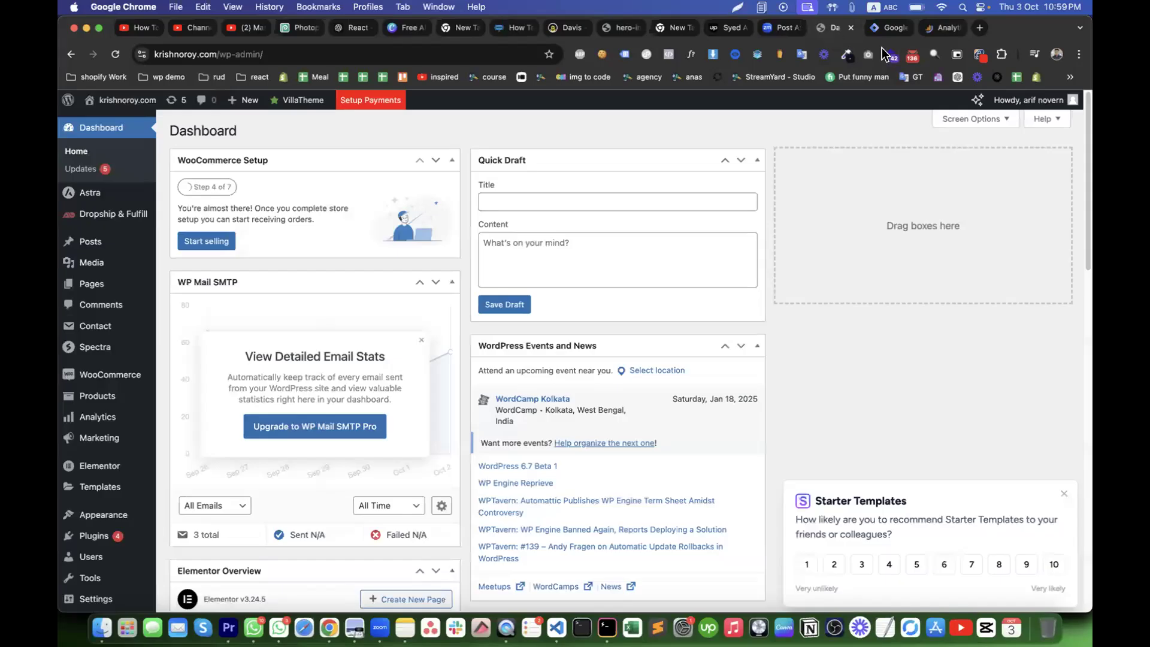
left_click(880, 30)
left_click(896, 161)
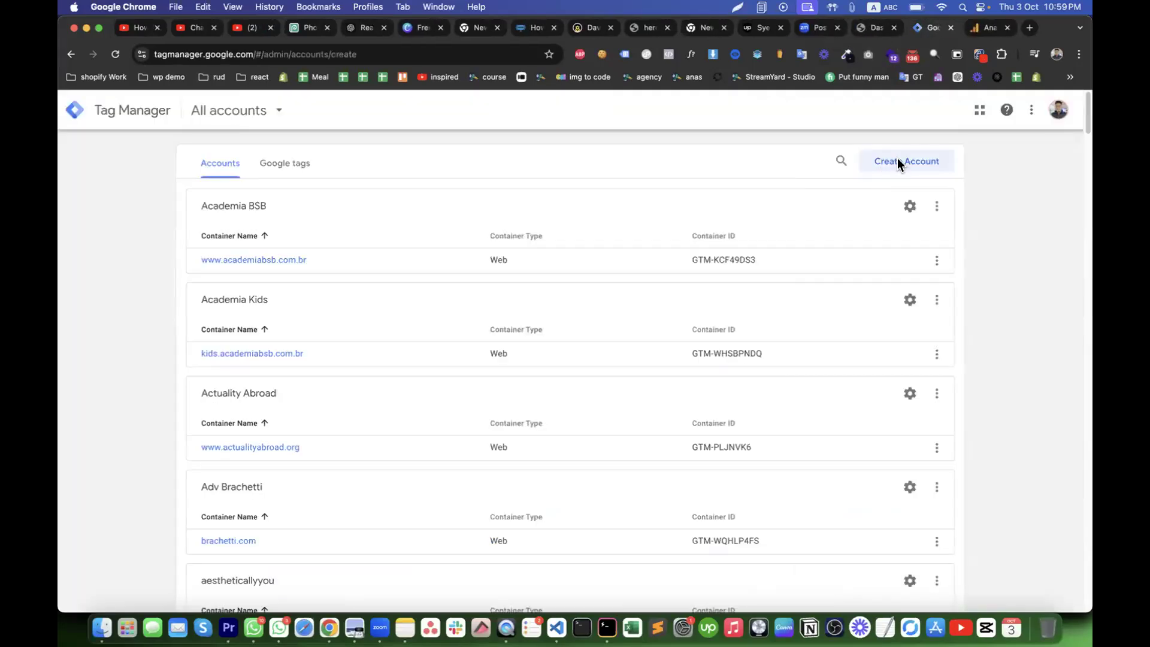
left_click(311, 284)
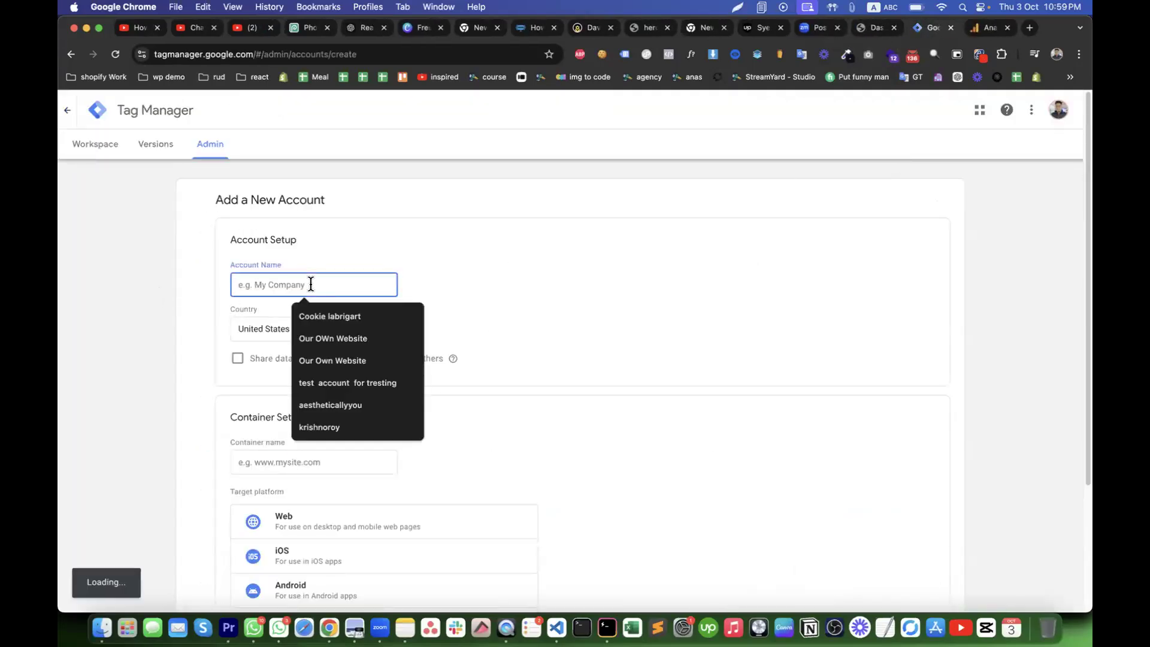
type("K")
key("BackSpace")
type("Krish")
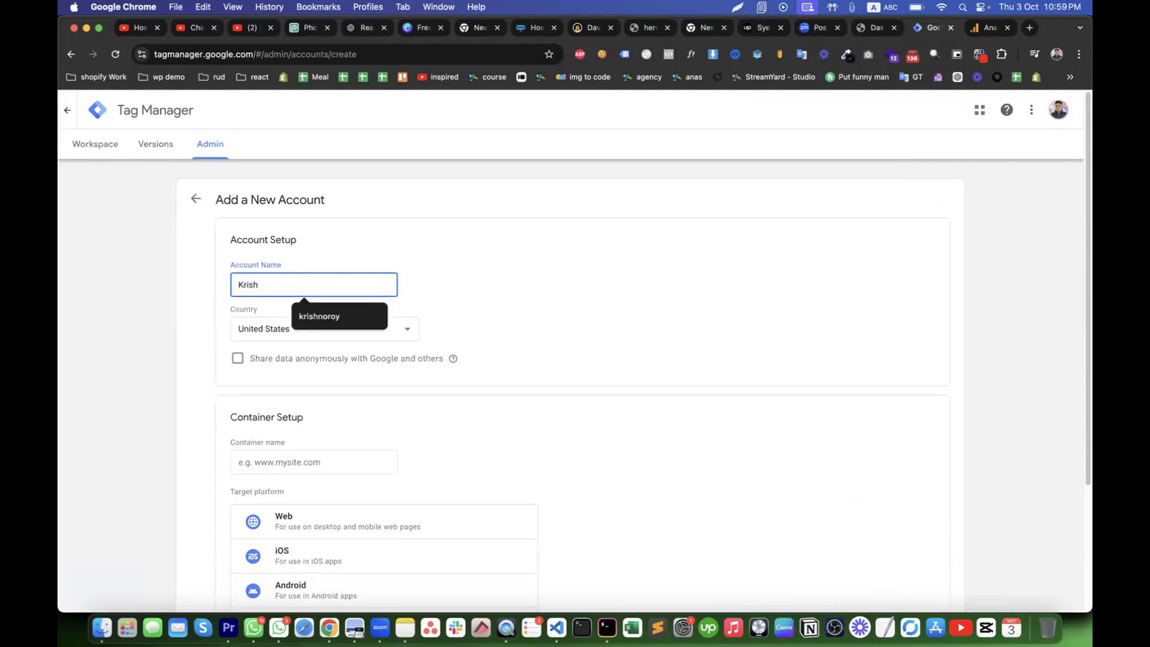
left_click(342, 317)
type("-")
type(" b")
type("Paid Class")
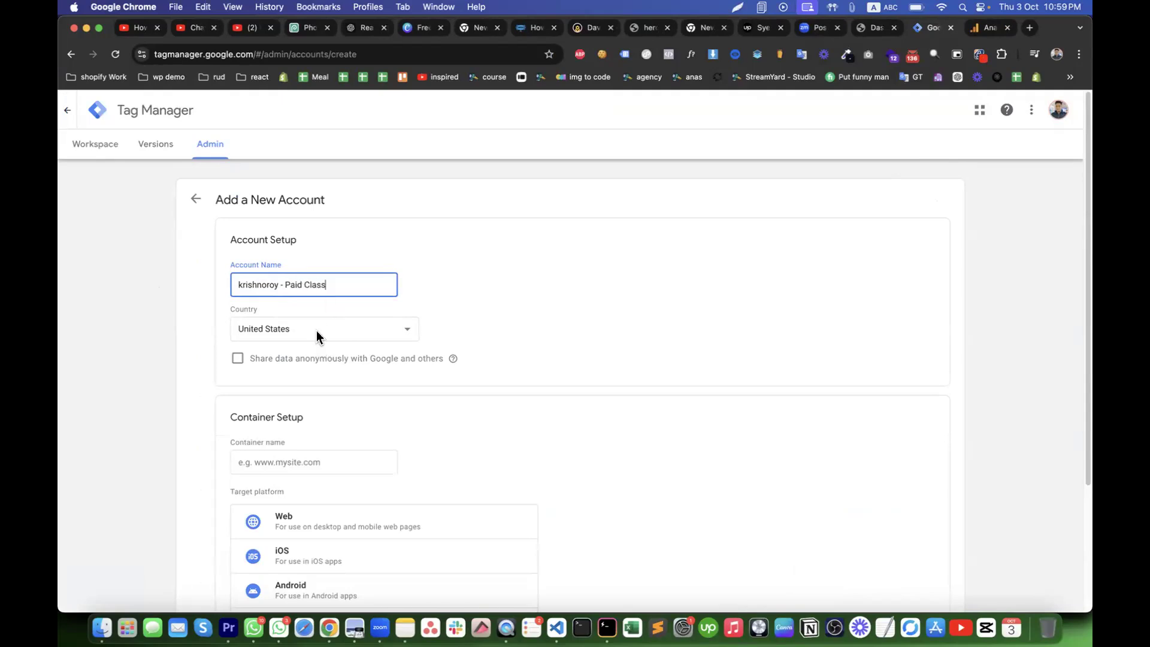
Set the new Tag Manager account's country to Bangladesh.
left_click(285, 329)
type("ban")
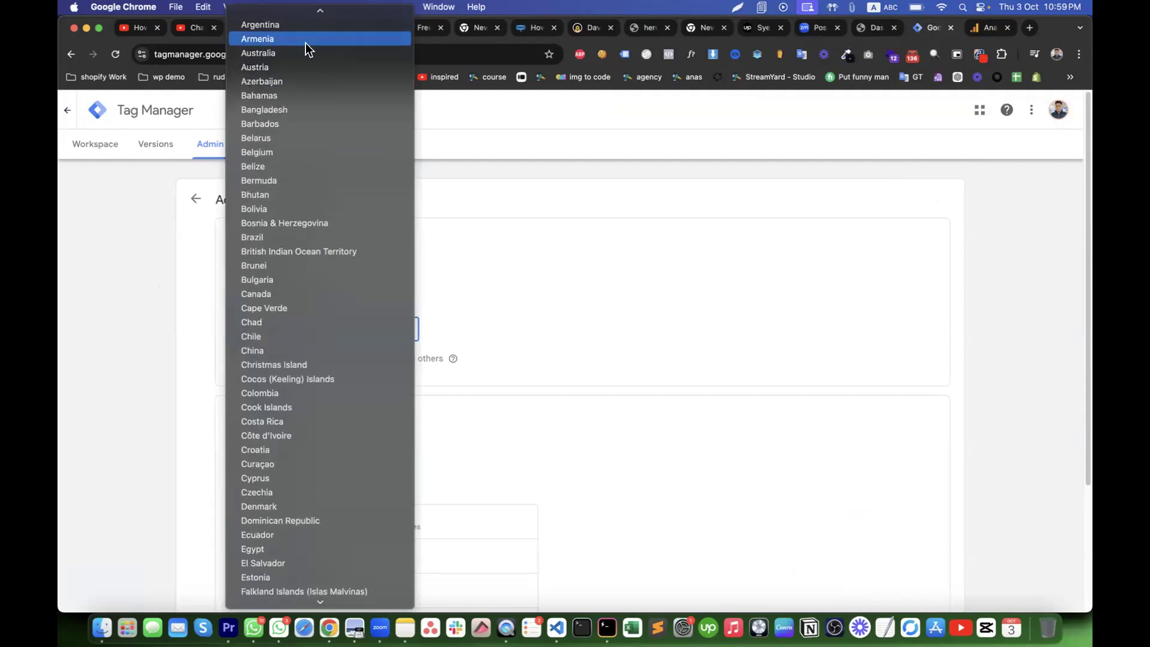
left_click(274, 110)
Name the container "krishnoroy.com - web" and choose Web as its target platform.
scroll(536, 306, "down", 2)
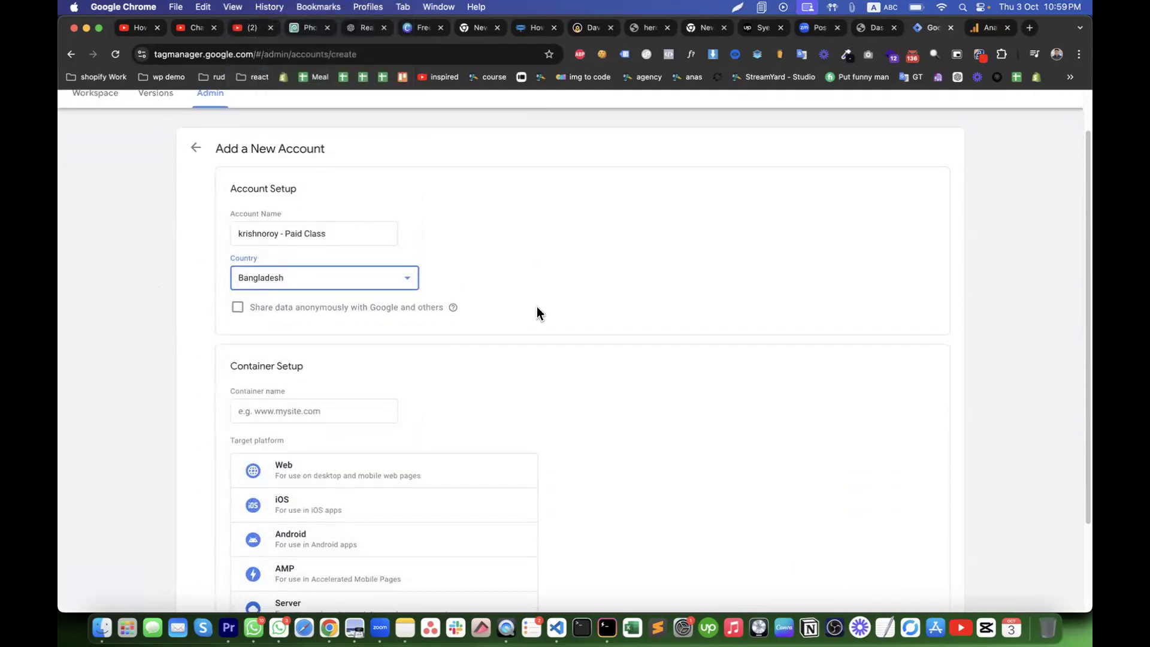
scroll(348, 406, "down", 2)
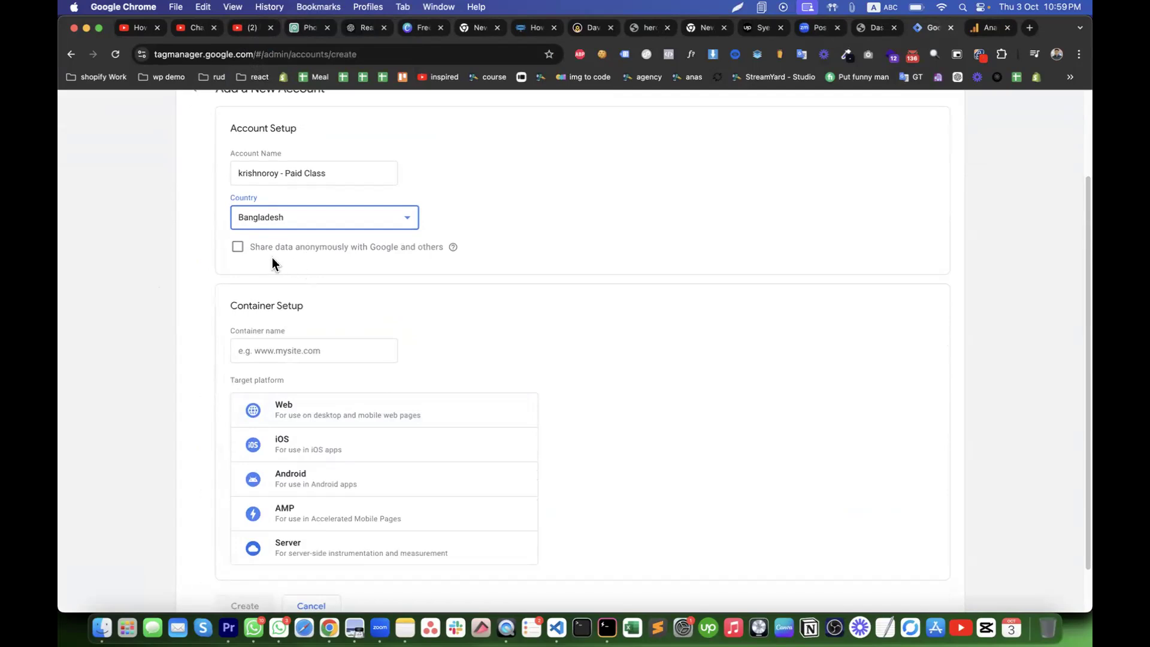
left_click(273, 350)
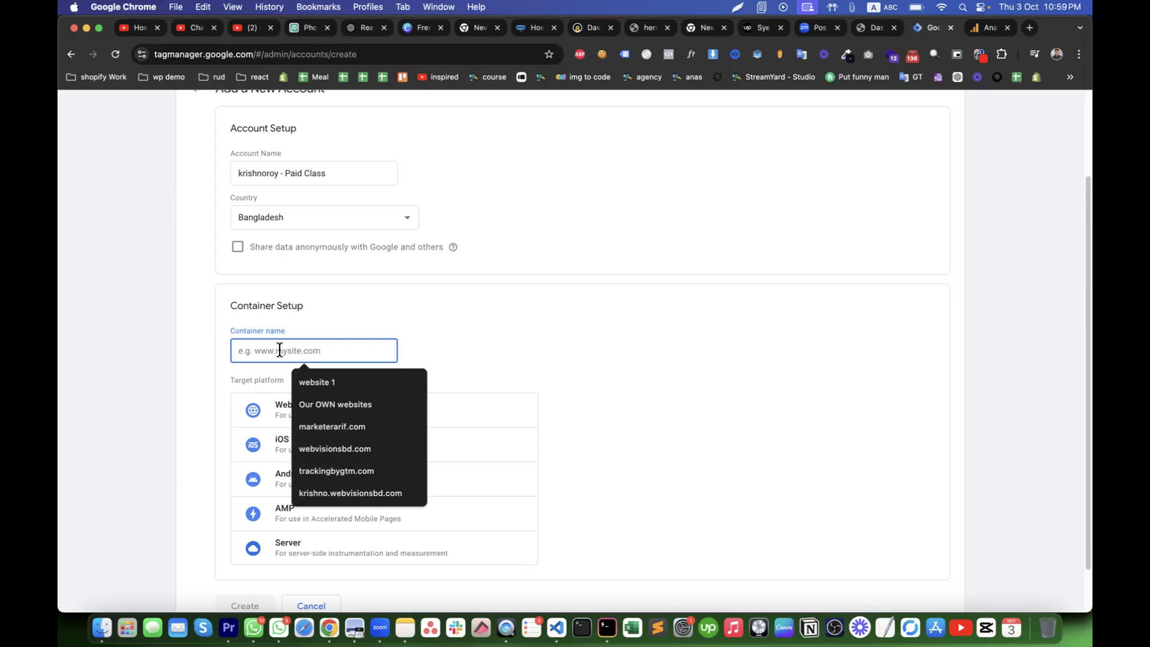
type("Krish")
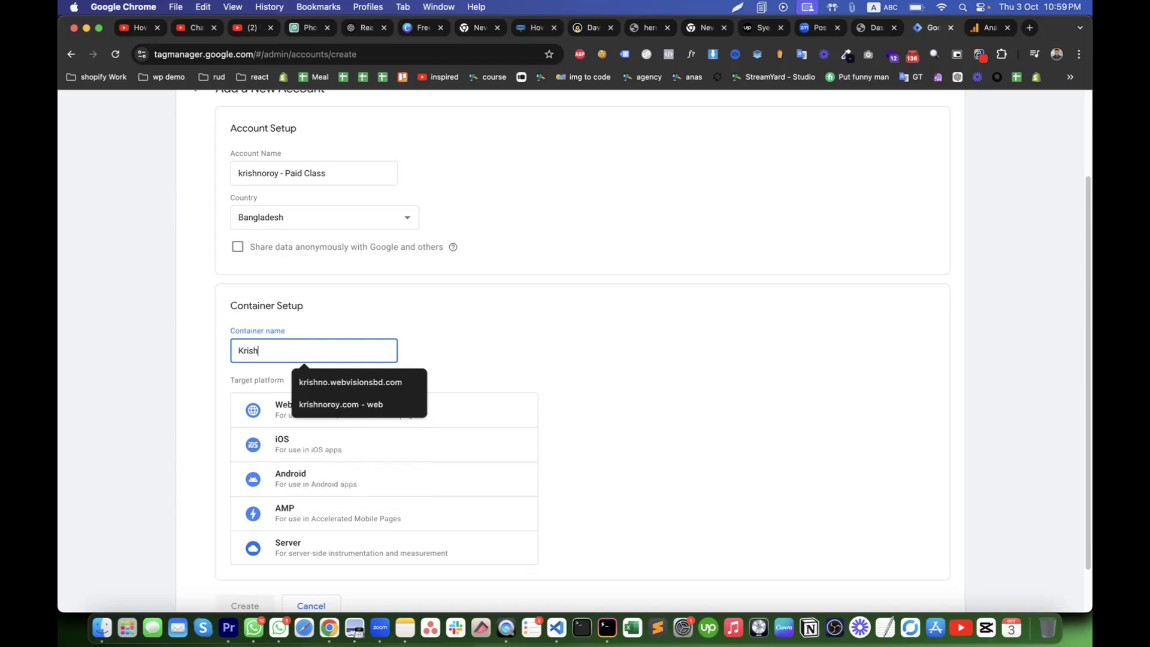
left_click(308, 404)
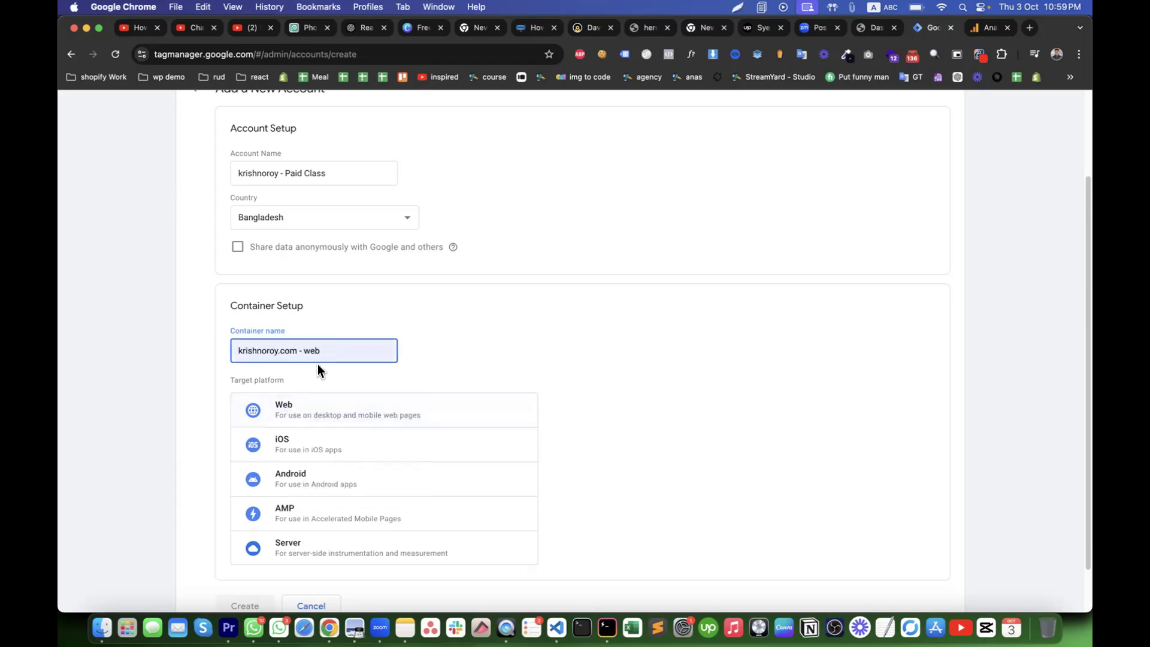
left_click(322, 416)
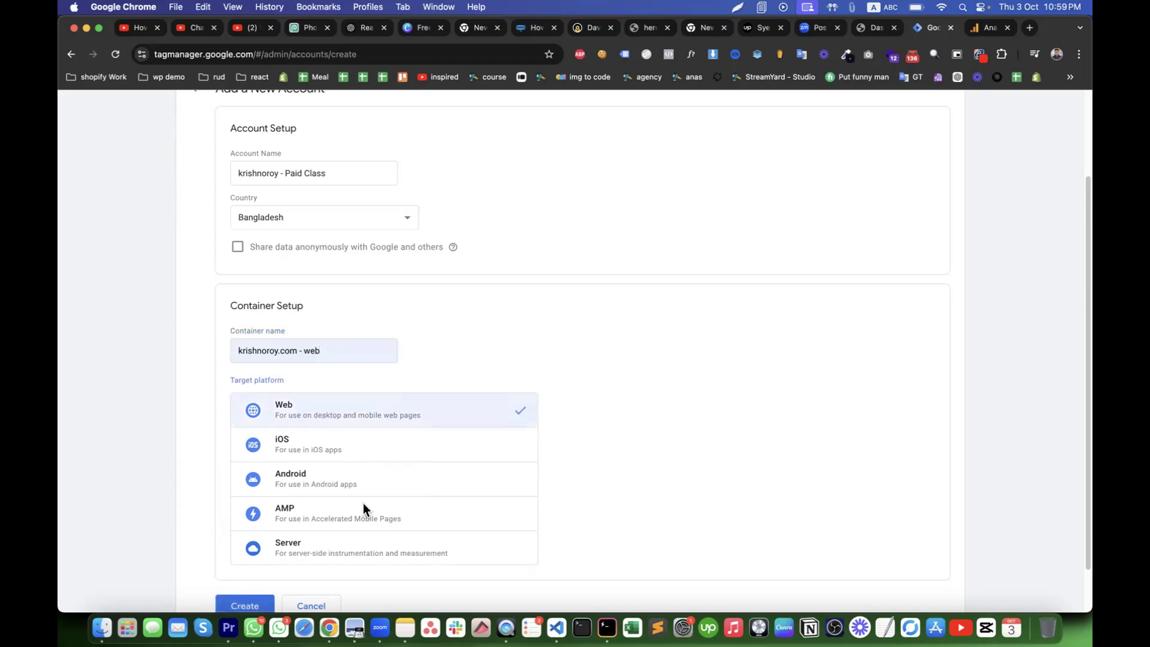
Create the Tag Manager account with its container and accept the terms of service.
left_click(257, 606)
left_click(329, 594)
left_click(1052, 108)
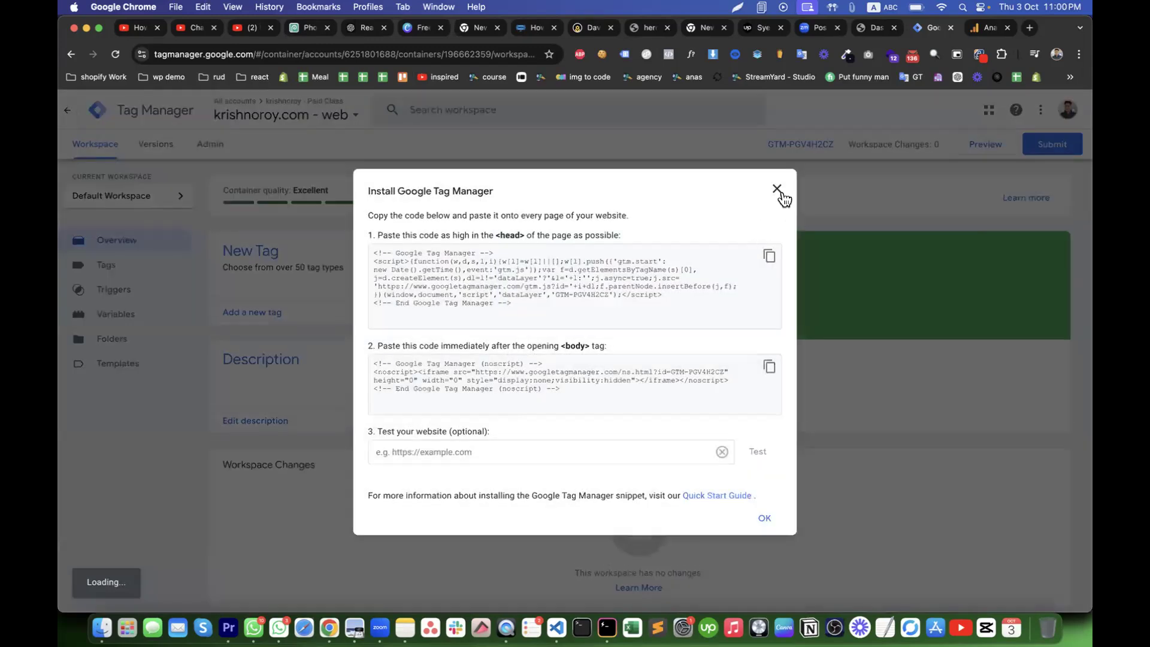
Copy the container ID from the head installation snippet and close the Install Google Tag Manager dialog.
double_click(588, 295)
key("cmd+c")
left_click(777, 189)
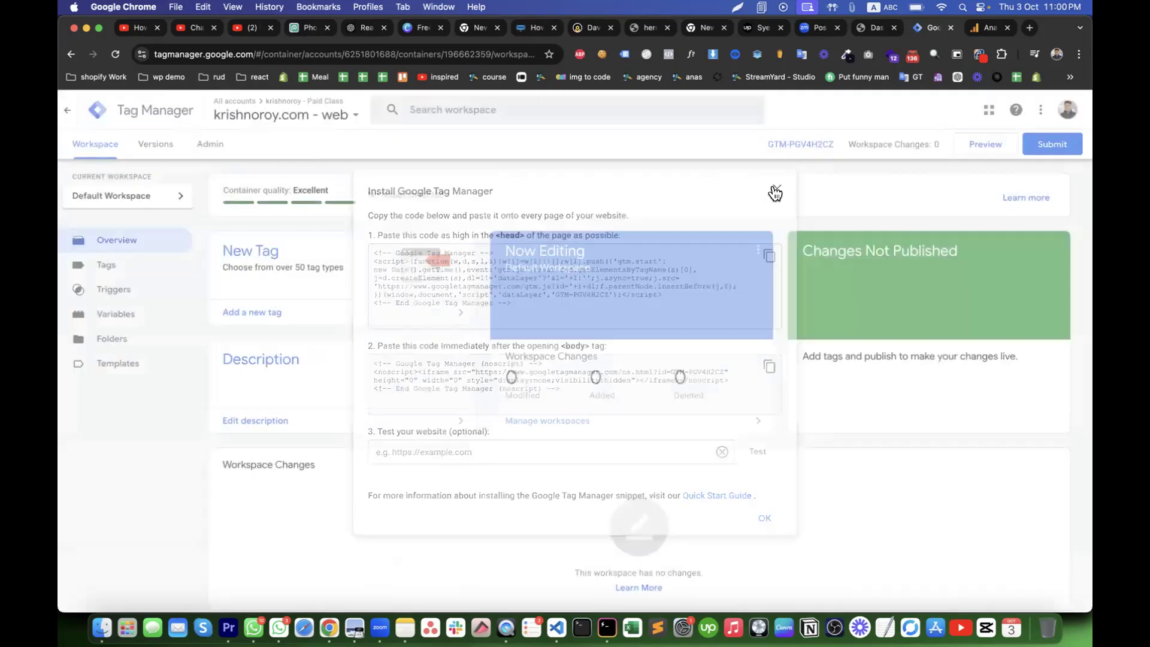
Switch to the krishnoroy.com WordPress dashboard and open the Google Tag Manager plugin's settings.
left_click(878, 29)
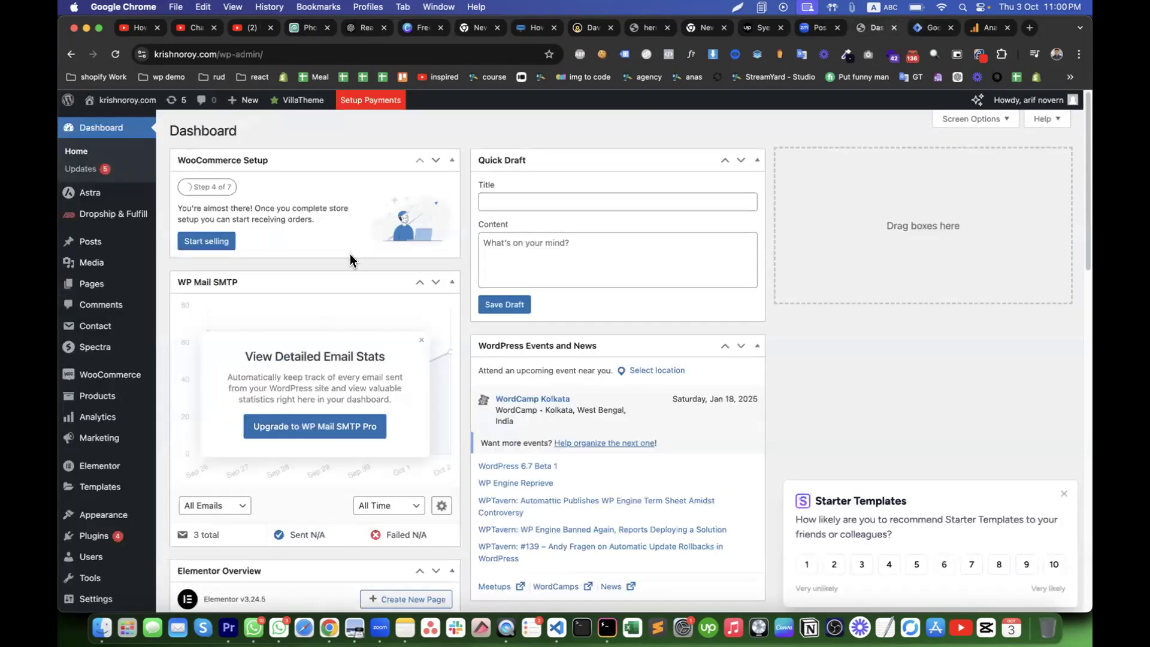
mouse_move(91, 516)
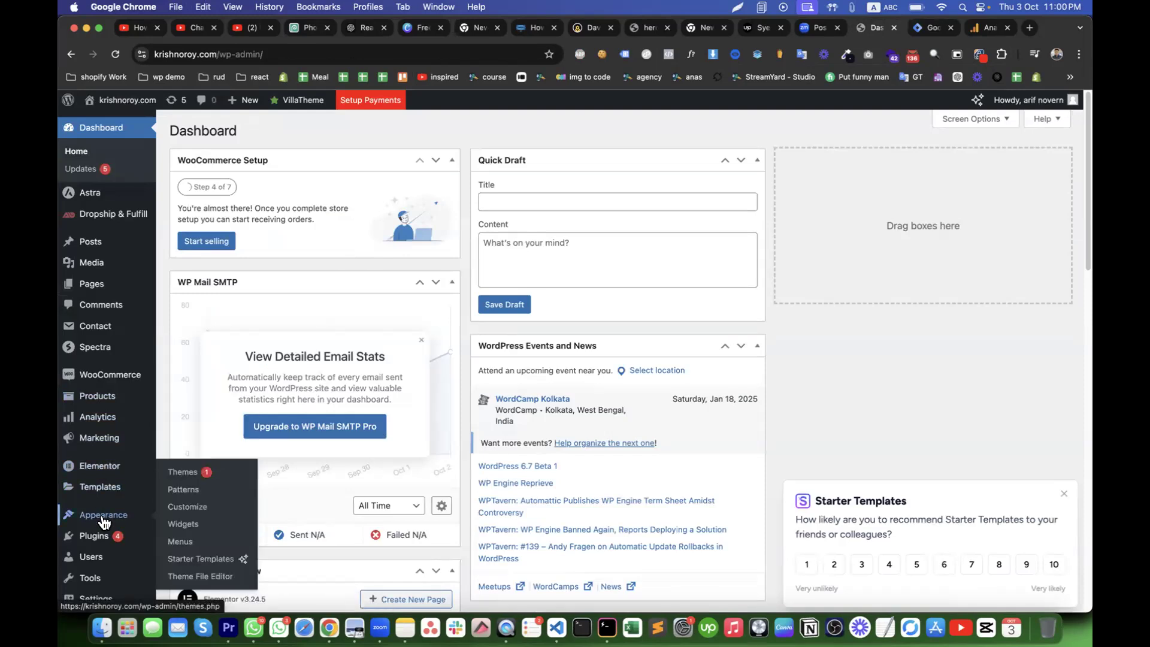
scroll(92, 552, "down", 4)
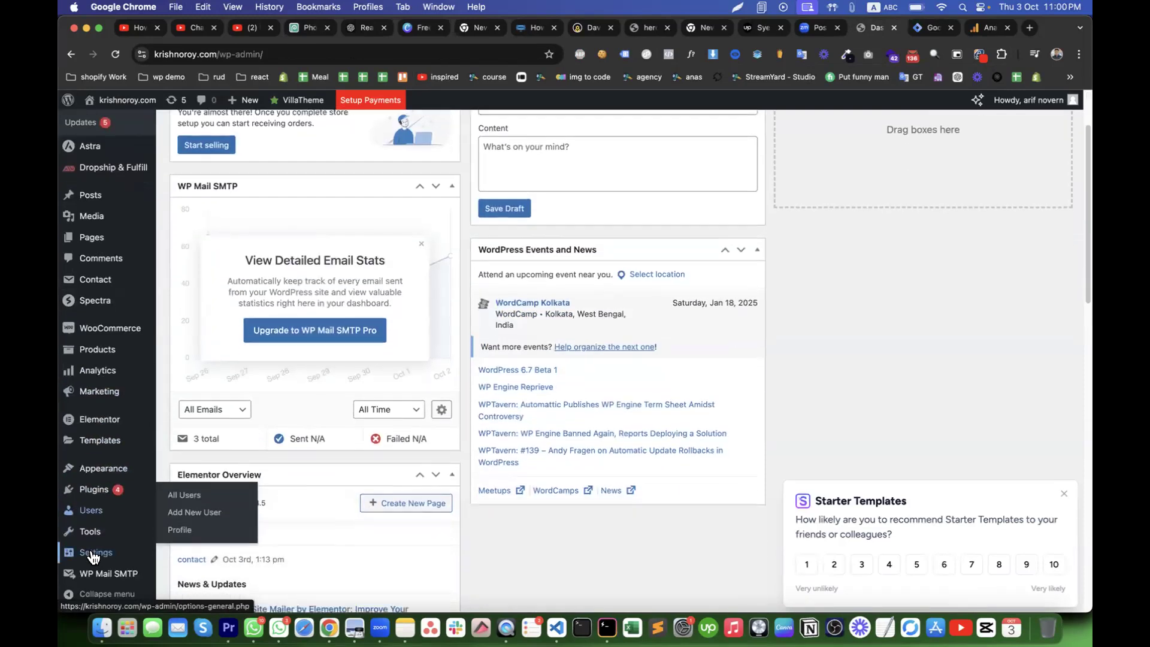
mouse_move(90, 563)
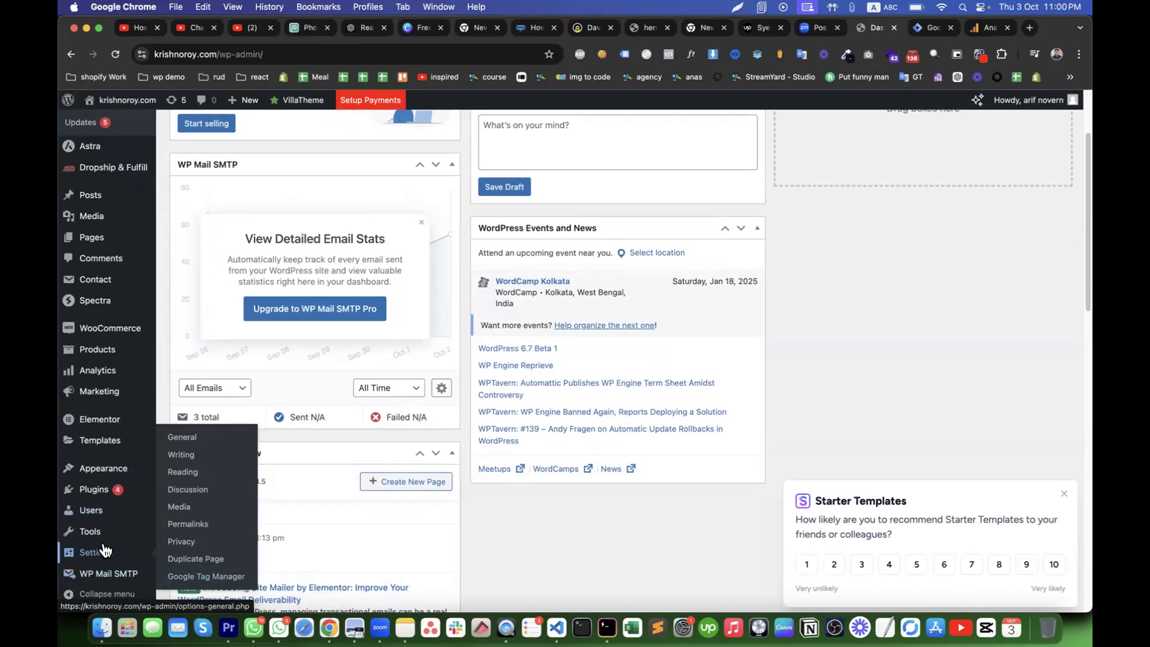
mouse_move(96, 490)
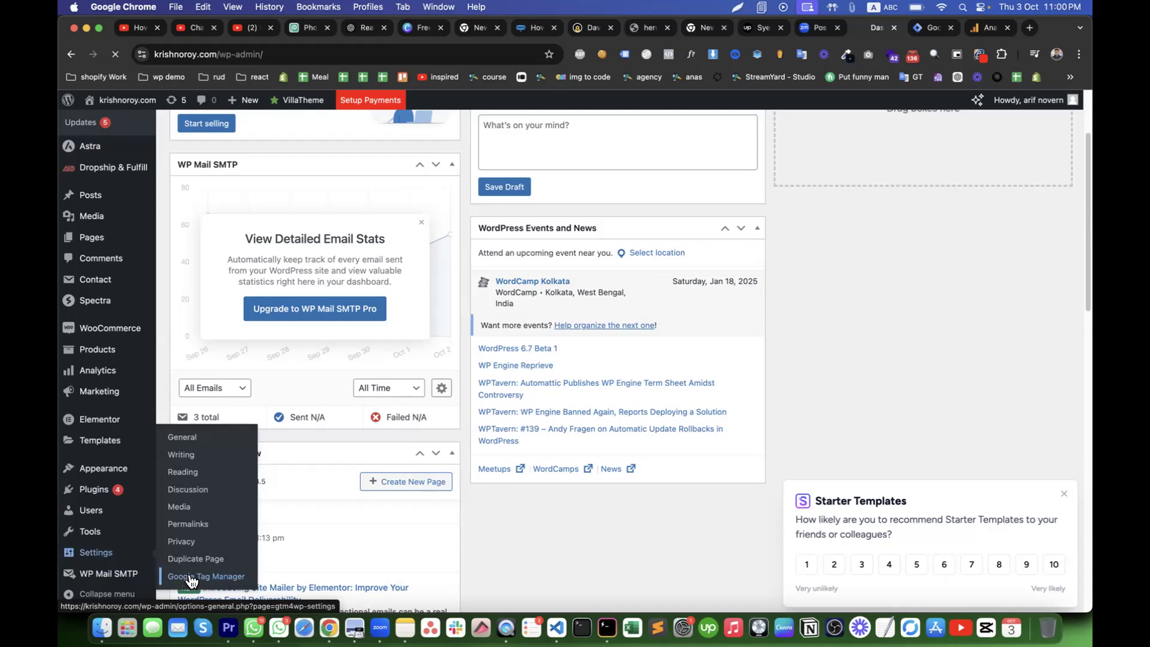
left_click(191, 578)
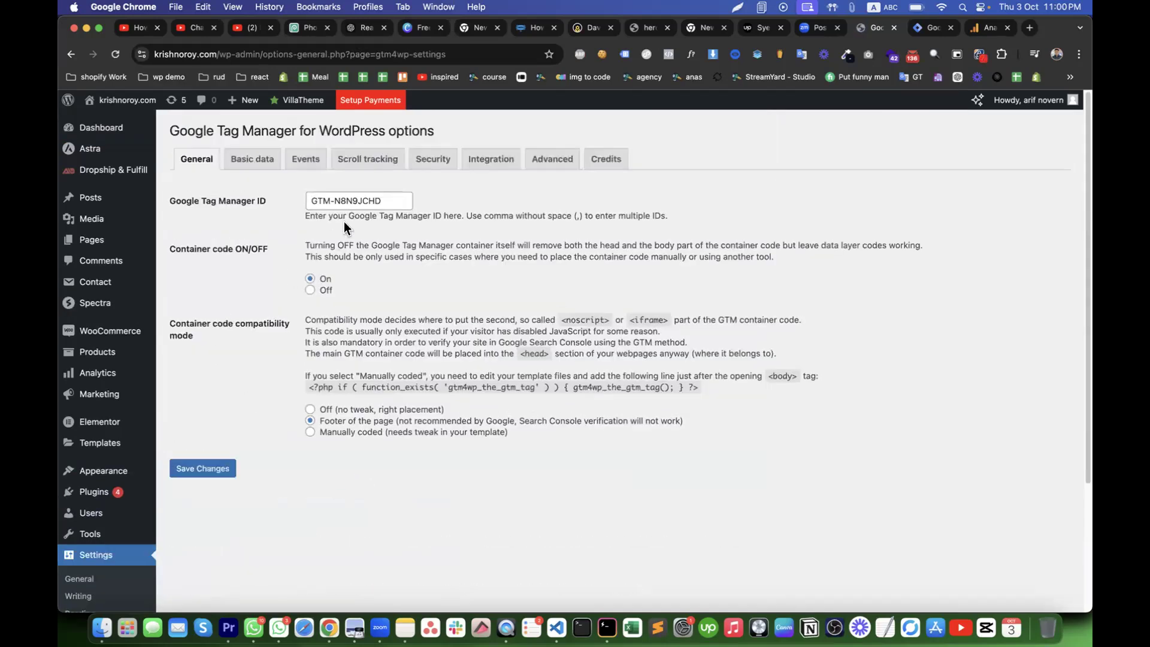
Replace the Google Tag Manager ID with the copied container ID GTM-PGV4H2CZ and save the plugin settings.
double_click(357, 201)
key("cmd+v")
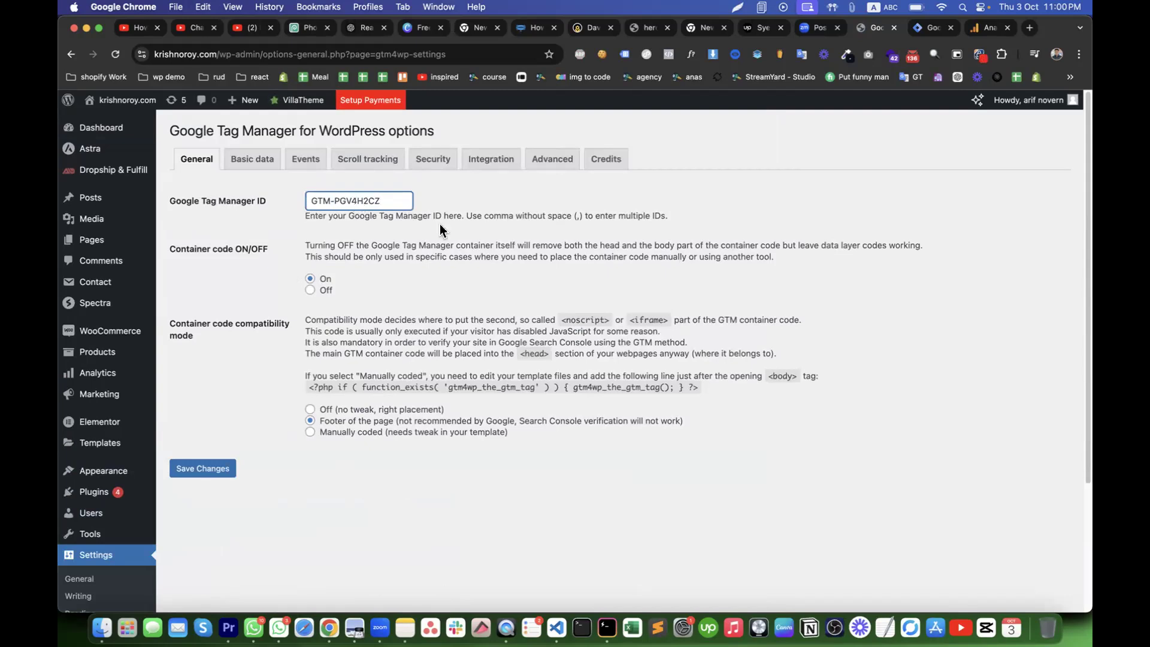
left_click(217, 466)
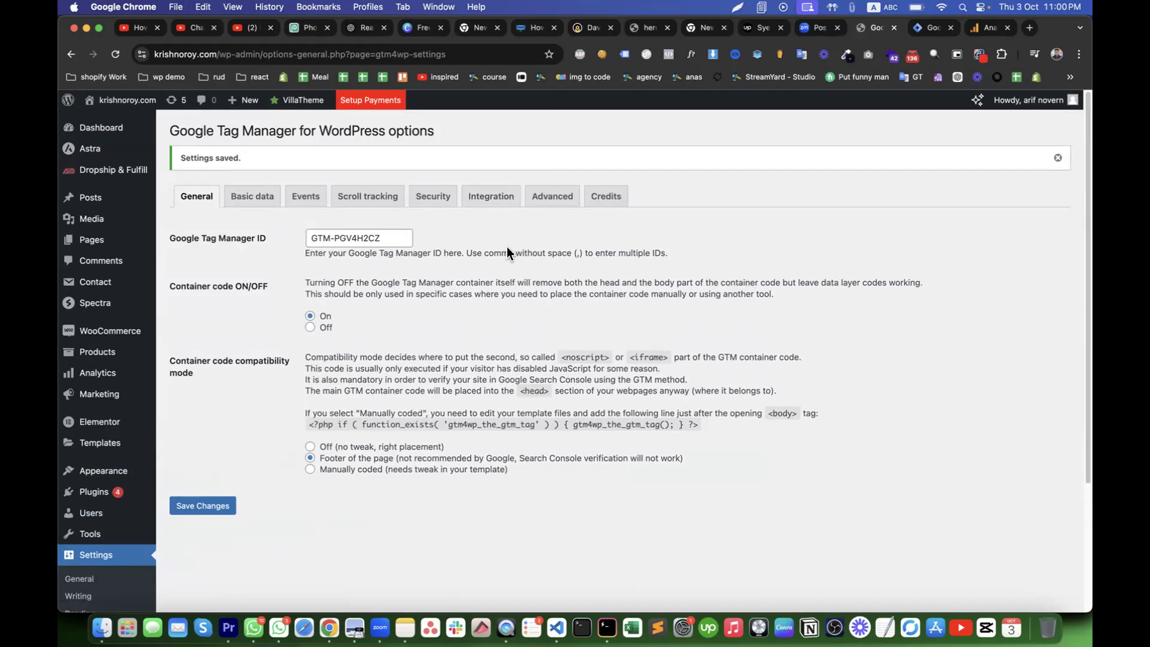
Examine the plugin's WooCommerce integration options, especially Track e-commerce, Customer data in data layer and Order data in data layer.
left_click(492, 195)
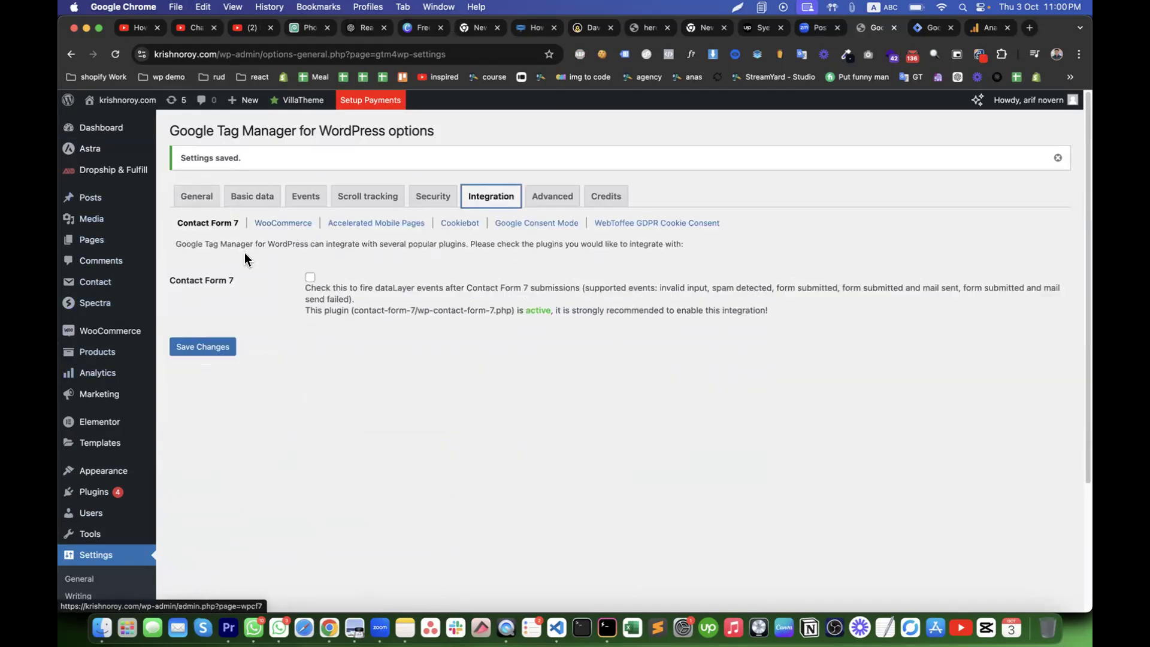
left_click(280, 224)
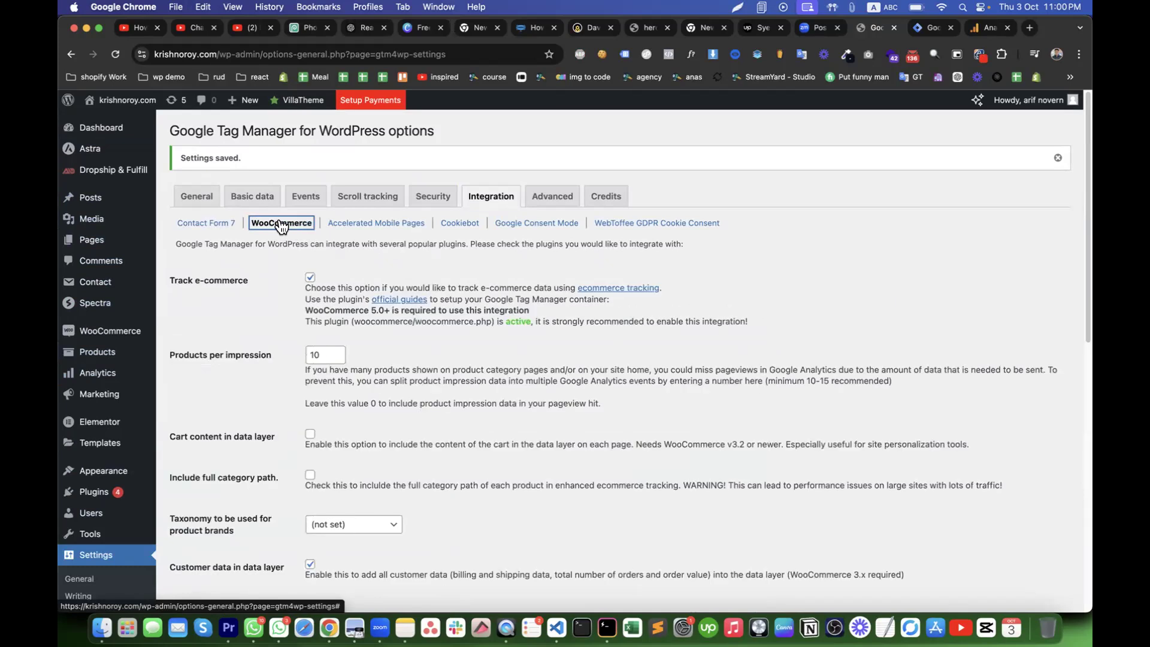
left_click(310, 278)
left_click_drag(173, 279, 266, 285)
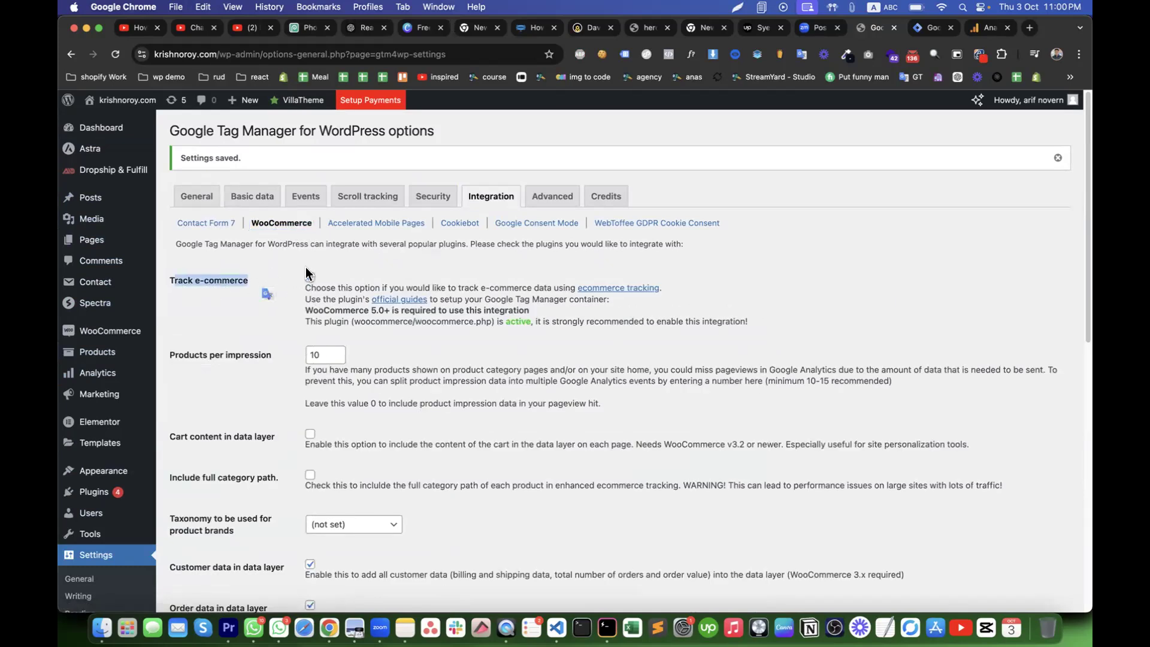
scroll(255, 455, "down", 5)
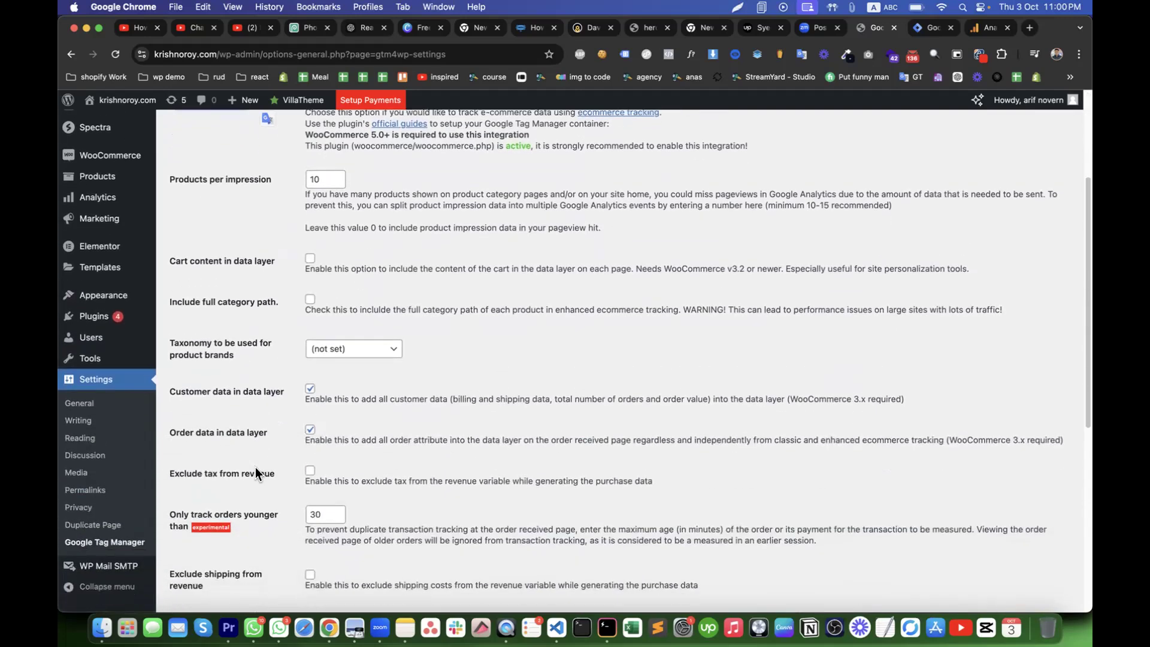
left_click_drag(185, 374, 267, 379)
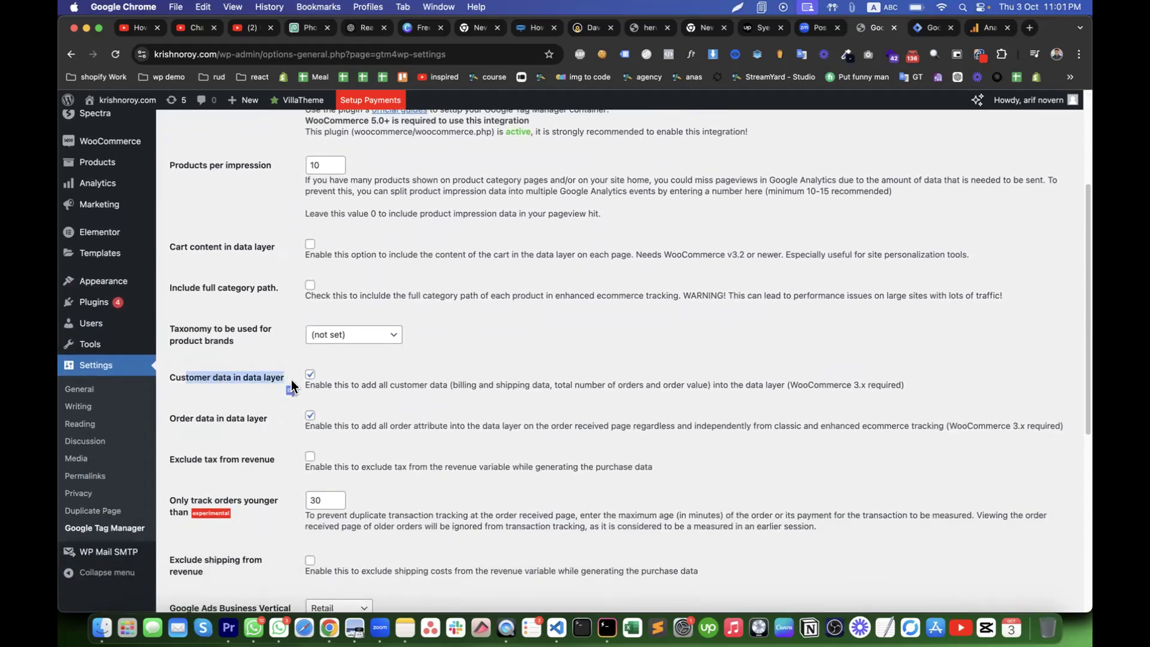
scroll(292, 385, "up", 2)
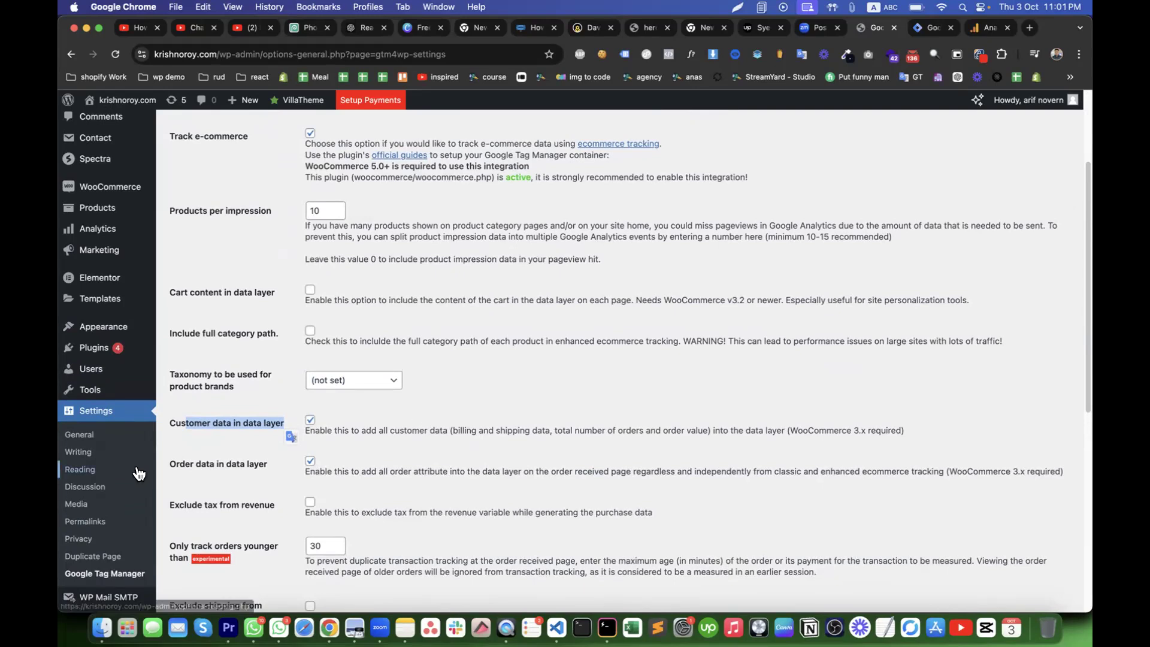
left_click(189, 427)
left_click_drag(176, 423, 284, 422)
scroll(277, 422, "down", 3)
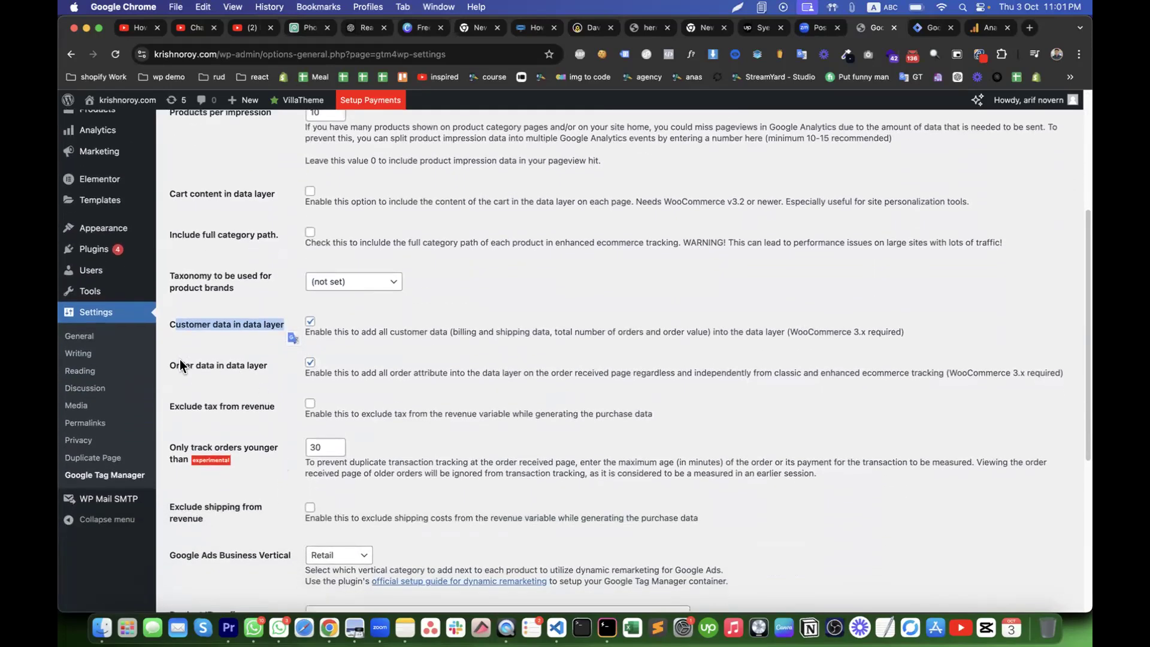
scroll(368, 354, "down", 3)
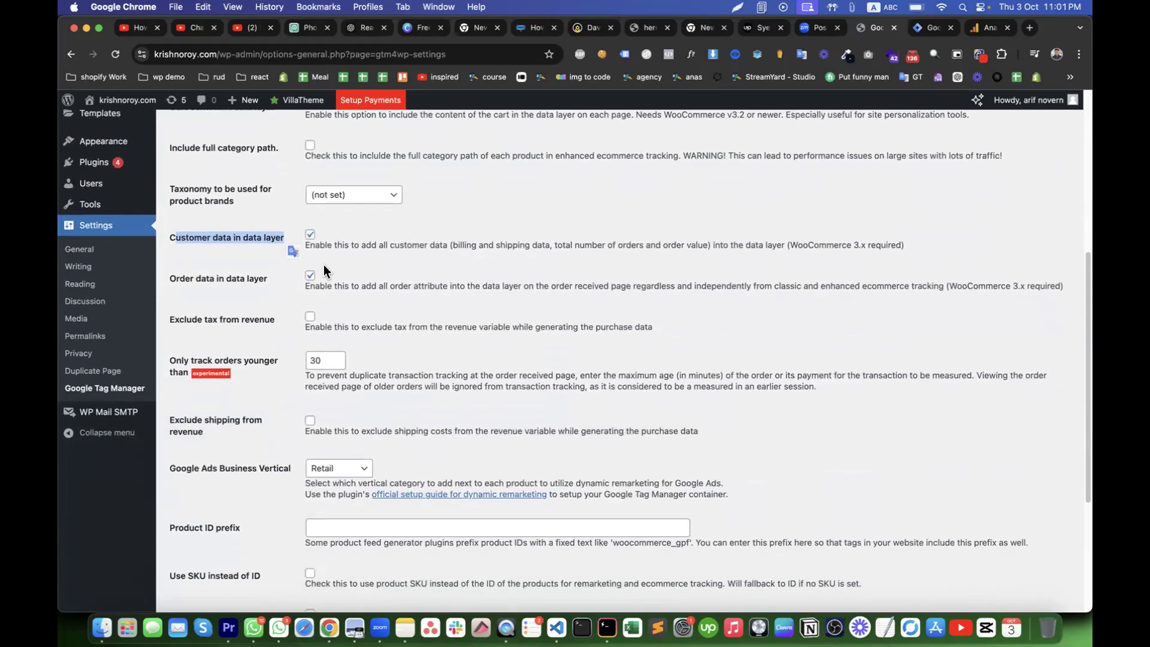
scroll(323, 271, "down", 6)
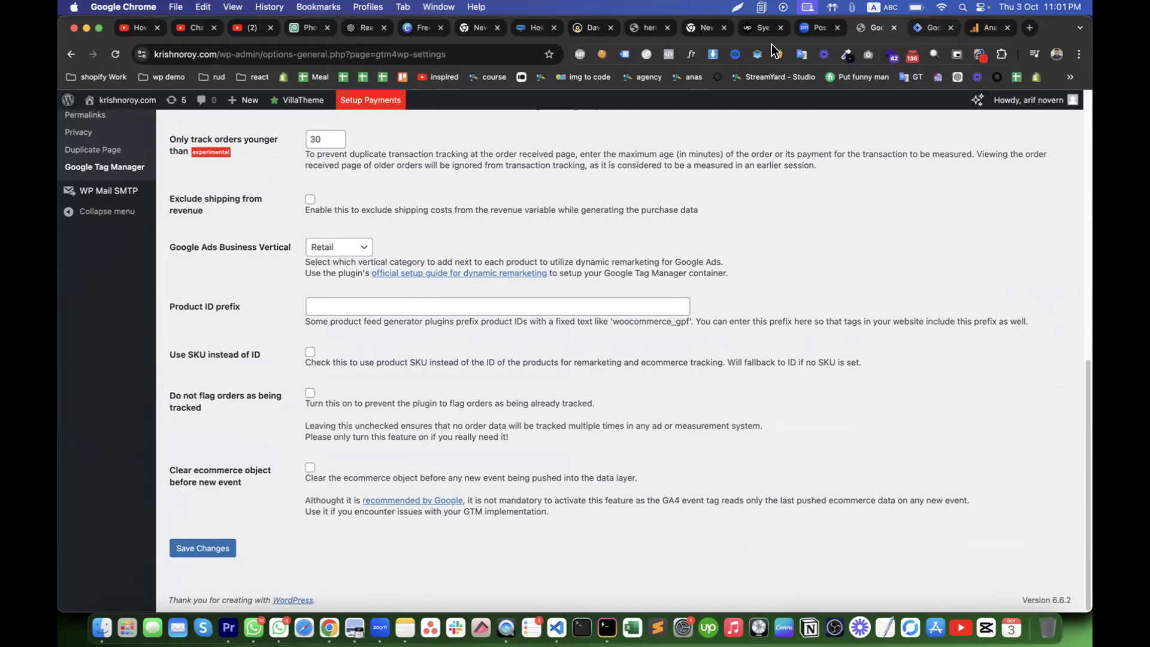
Open the krishnoroy.com storefront in a new tab and turn off Adblock Plus for this website.
left_click(111, 104, "super")
left_click(879, 24)
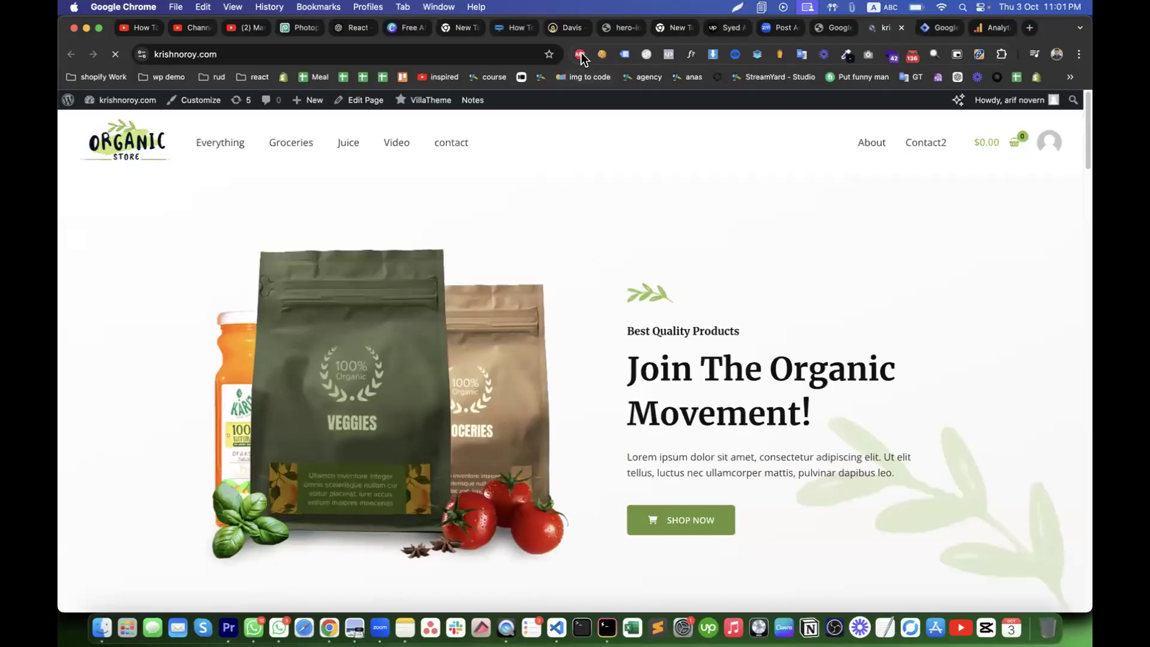
left_click(579, 55)
left_click(563, 132)
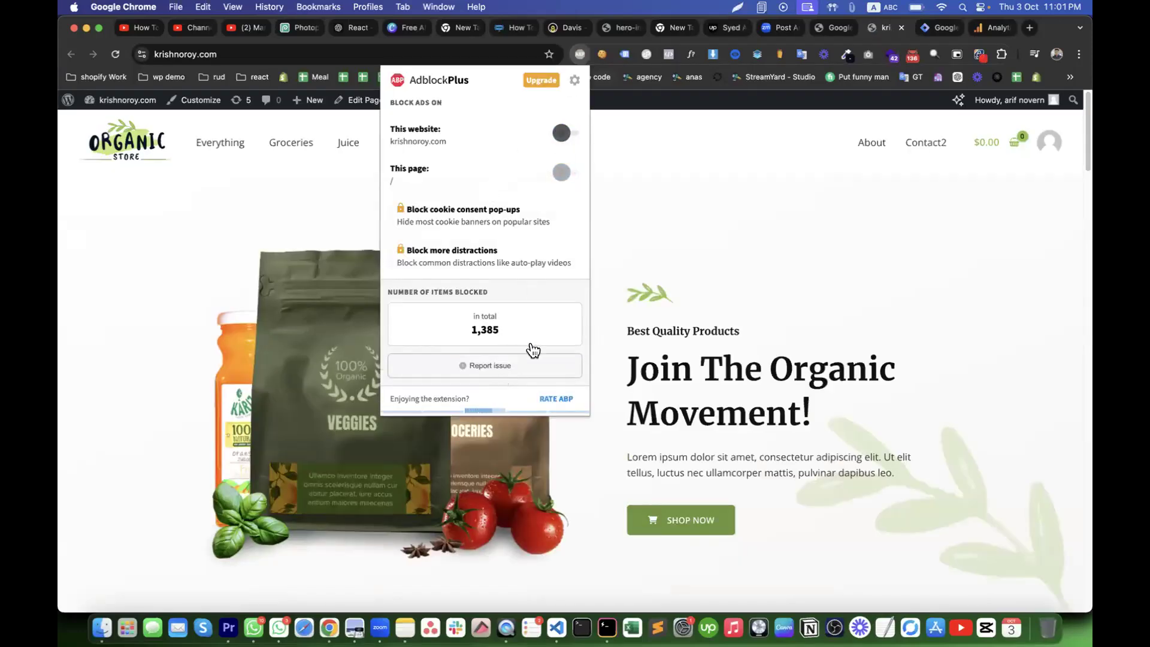
left_click(774, 198)
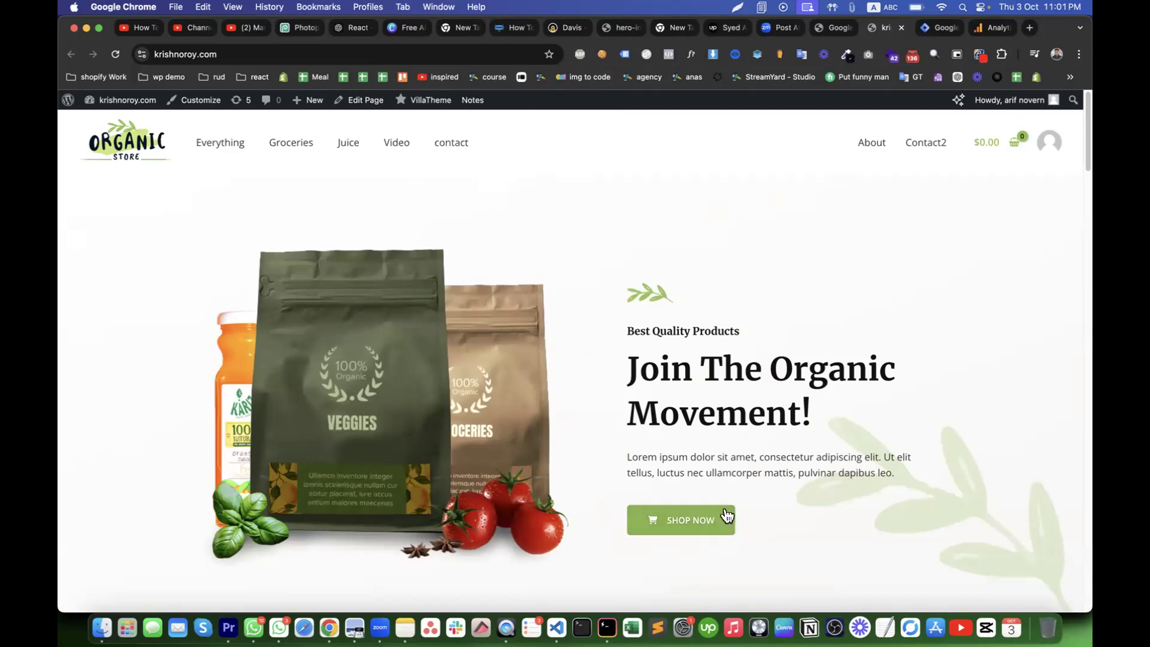
Open the baby stroller hooks product from the shop's Everything page and check its data layer with datalayer checker.
left_click(213, 143)
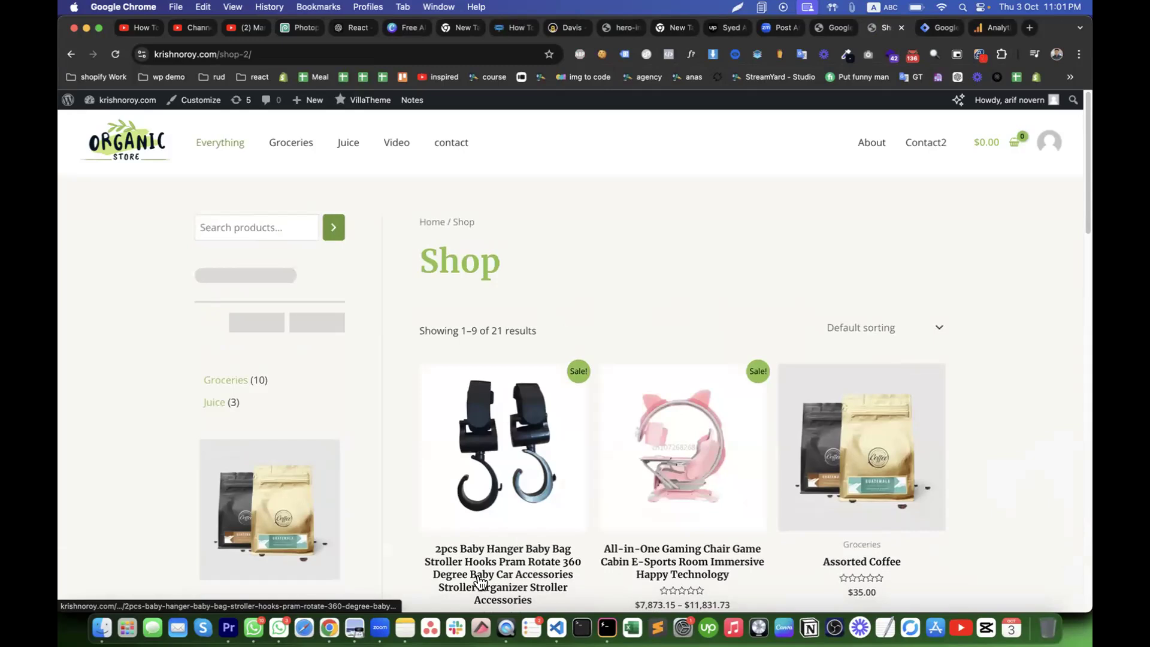
left_click(494, 574)
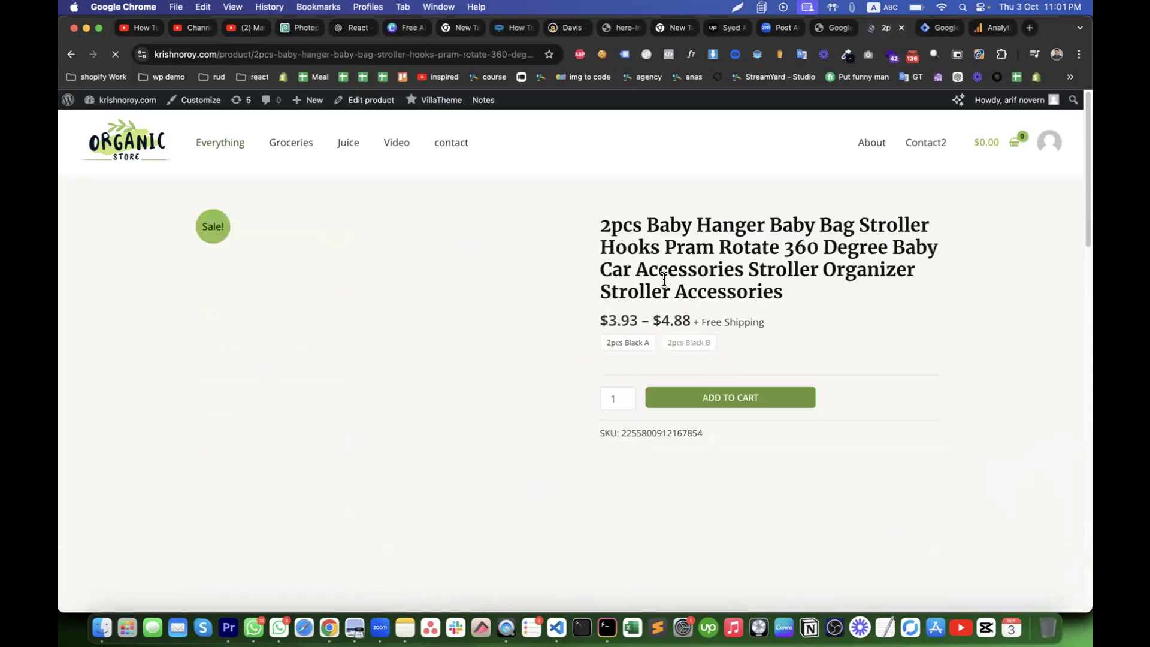
left_click(735, 54)
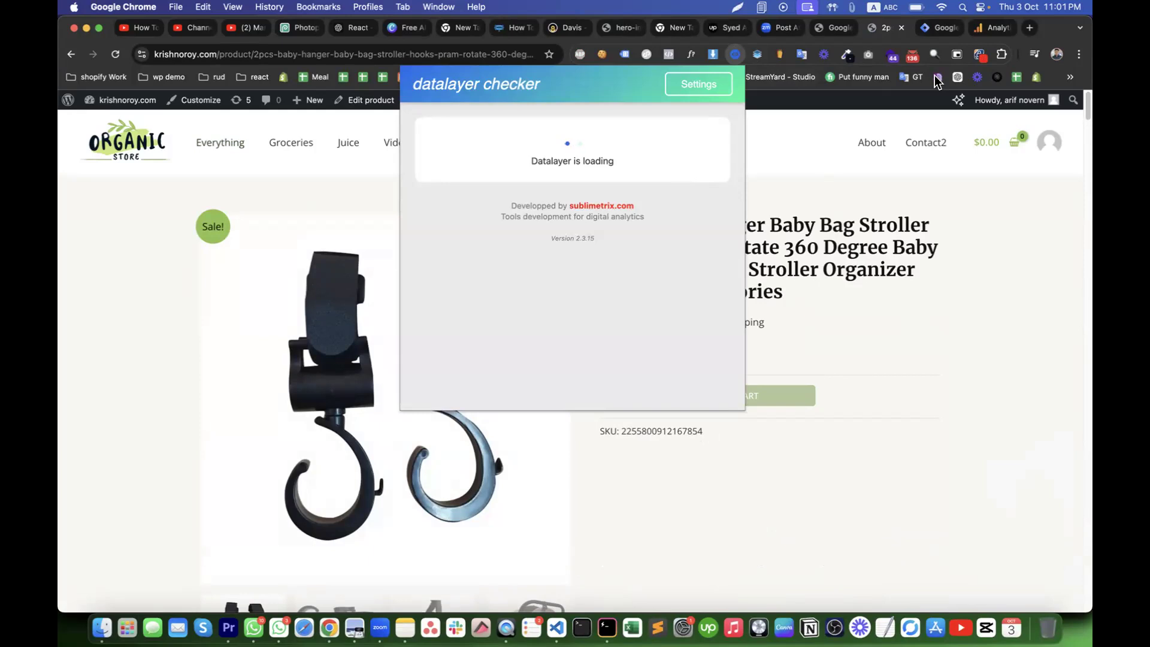
left_click(832, 28)
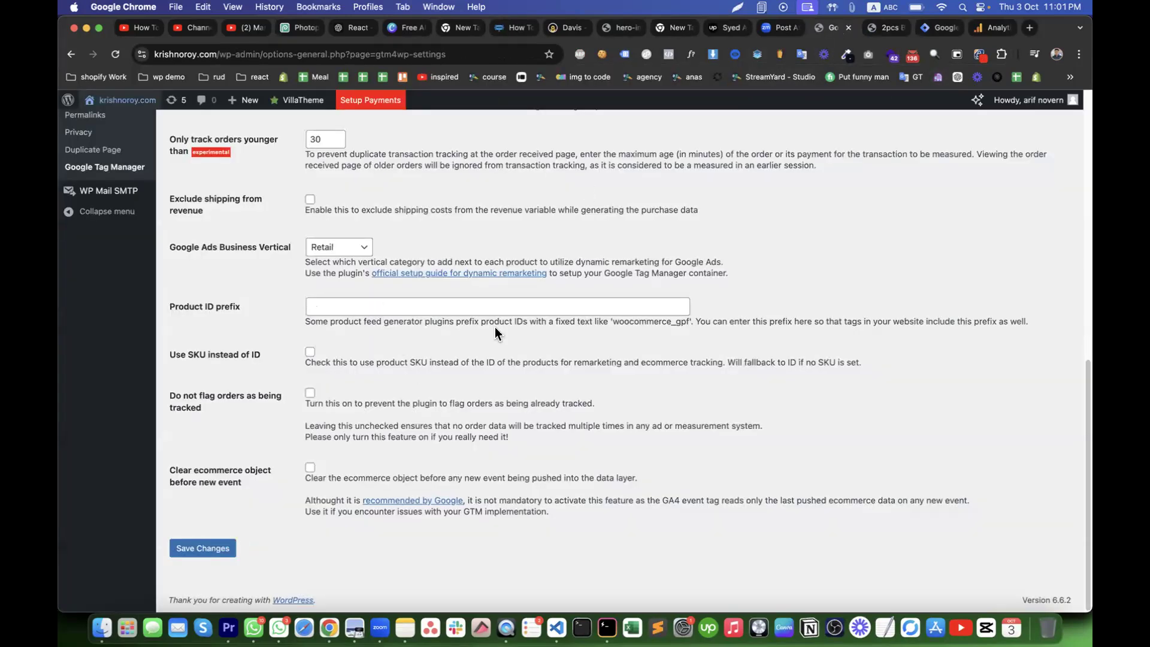
left_click(500, 309)
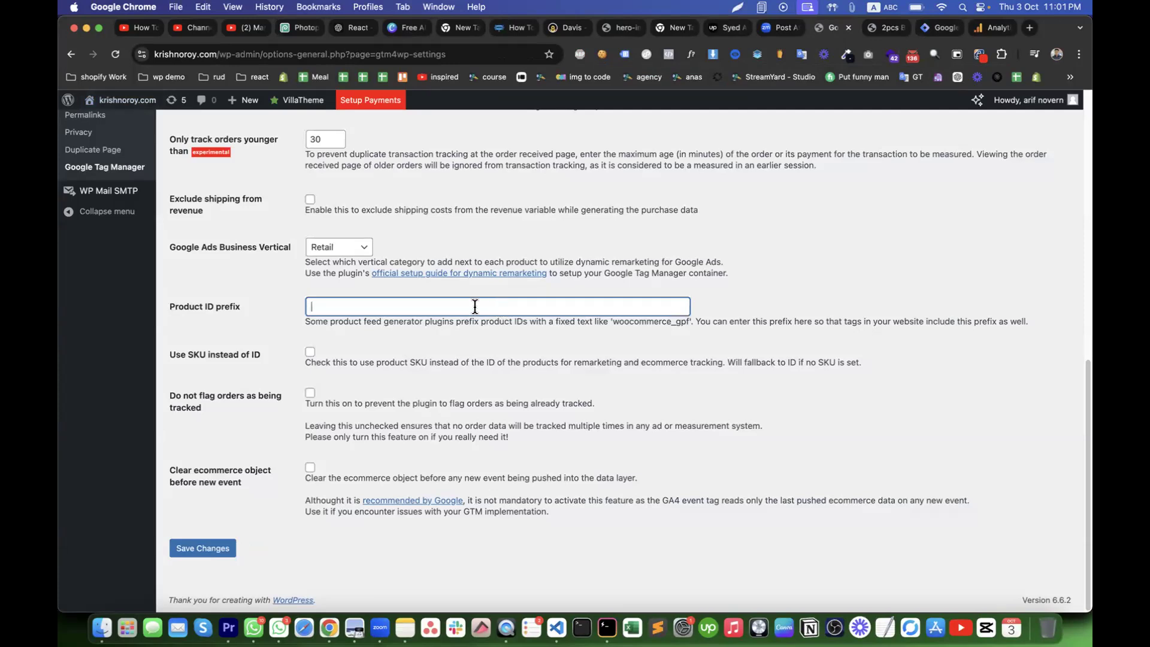
left_click(184, 53)
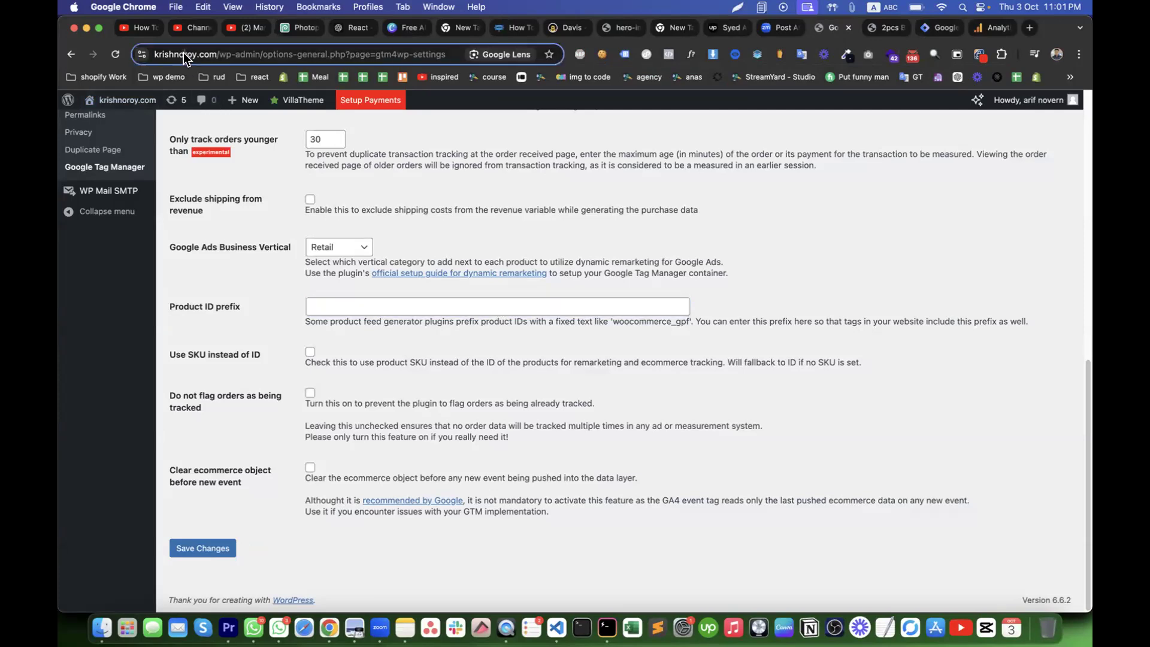
left_click(355, 306)
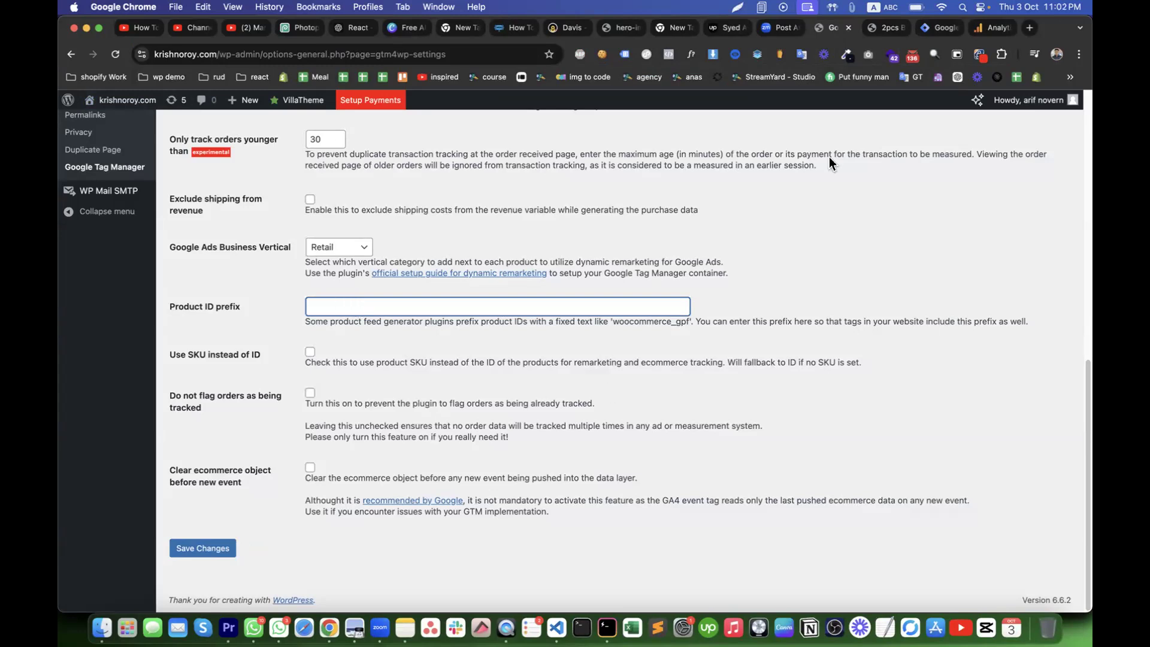
Inspect the stroller hooks product page's data layer in Simple Data Layer Viewer and list its events in datalayer checker.
left_click(880, 26)
left_click(757, 54)
scroll(648, 230, "down", 1)
scroll(649, 230, "down", 10)
scroll(648, 230, "up", 10)
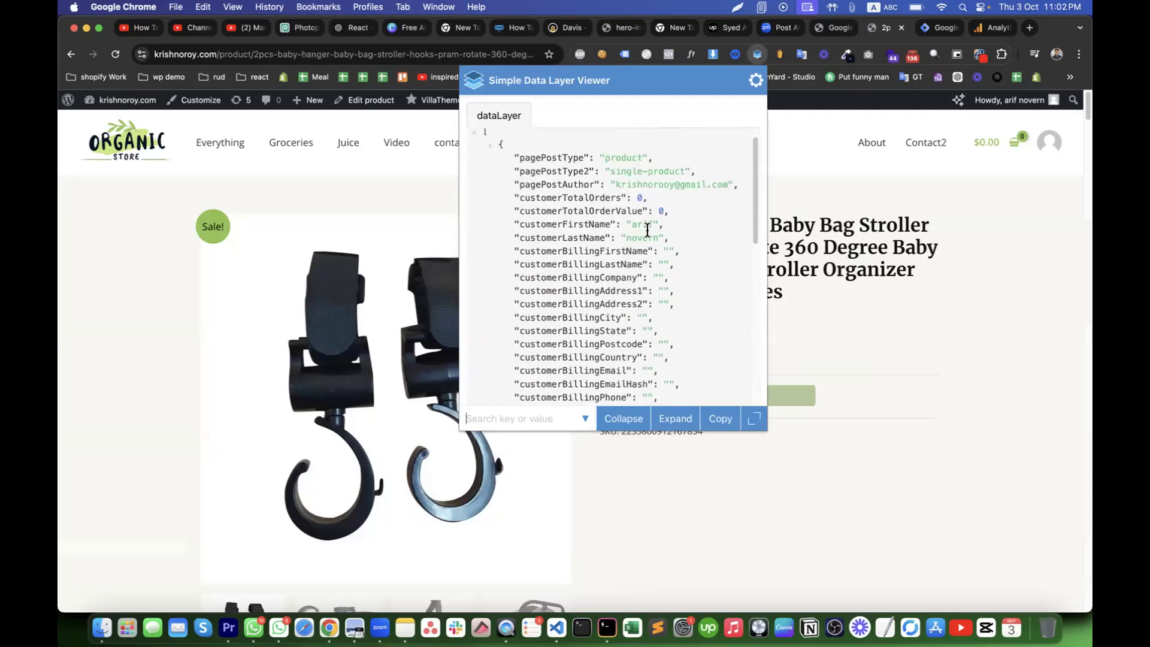
left_click(735, 54)
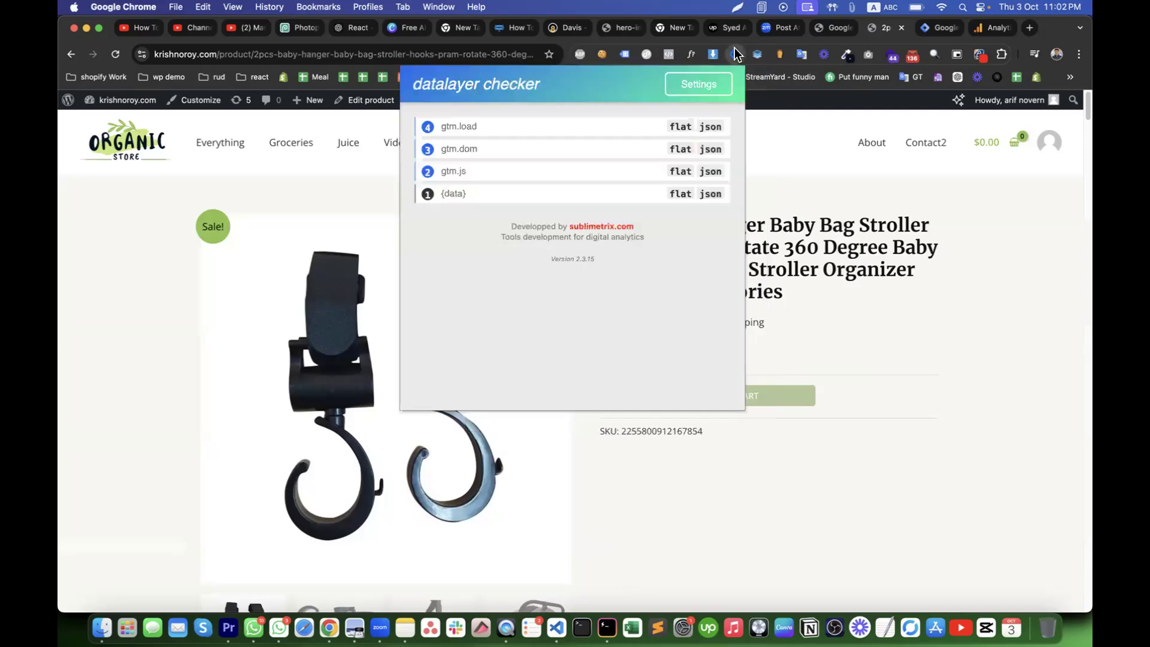
left_click(844, 233)
Open the Farm Fresh Eggs product, examine its view_item event in datalayer checker, and return to the plugin settings.
scroll(844, 232, "left", 5)
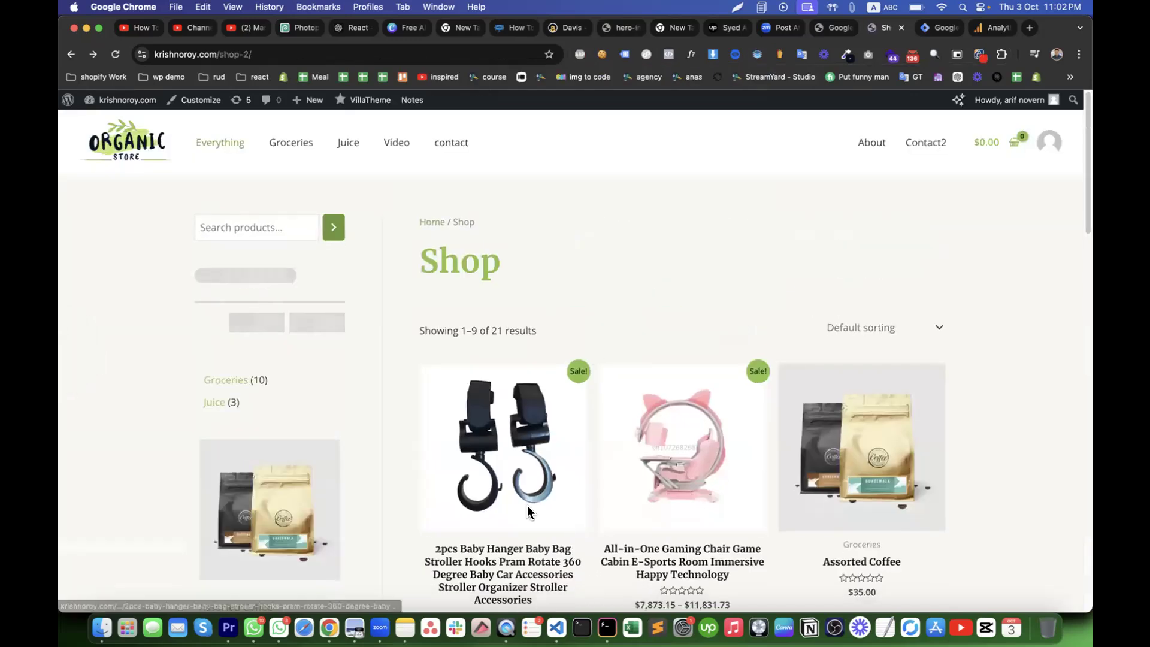
scroll(527, 505, "down", 10)
left_click(676, 323)
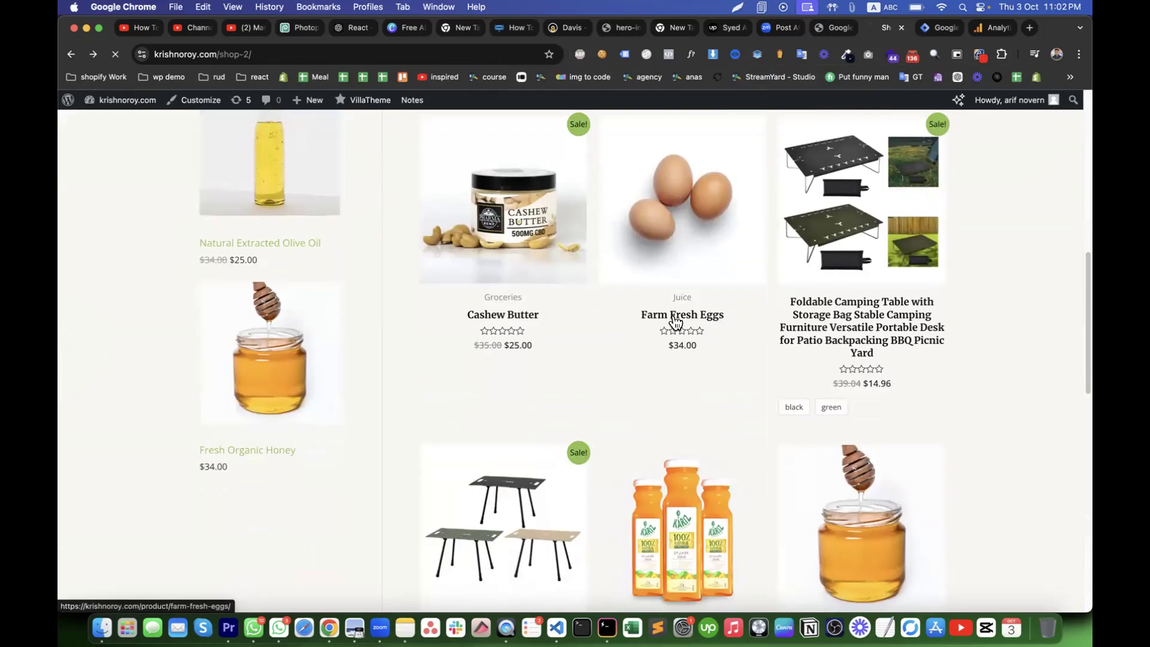
left_click(735, 54)
left_click(454, 194)
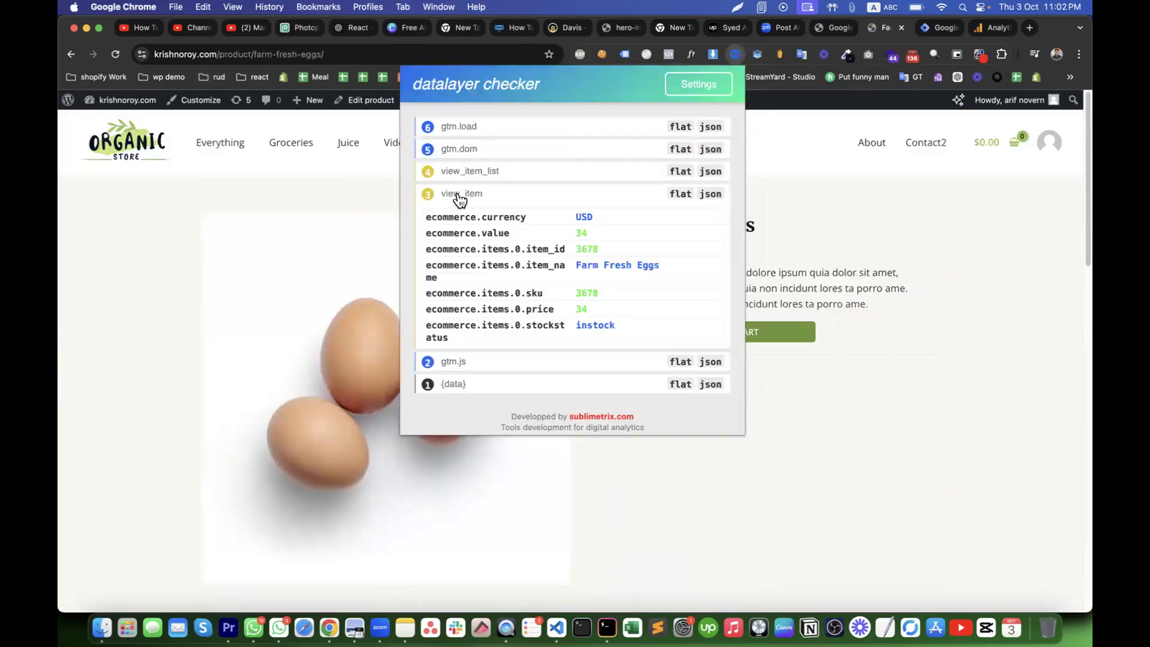
scroll(490, 395, "down", 5)
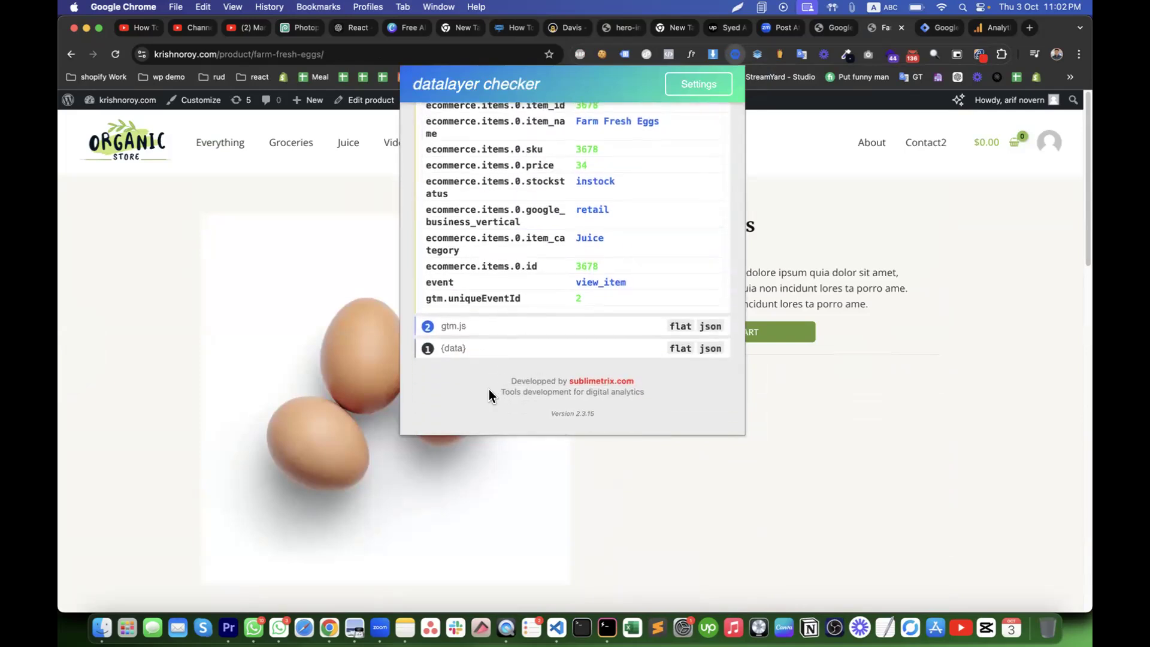
scroll(489, 389, "up", 5)
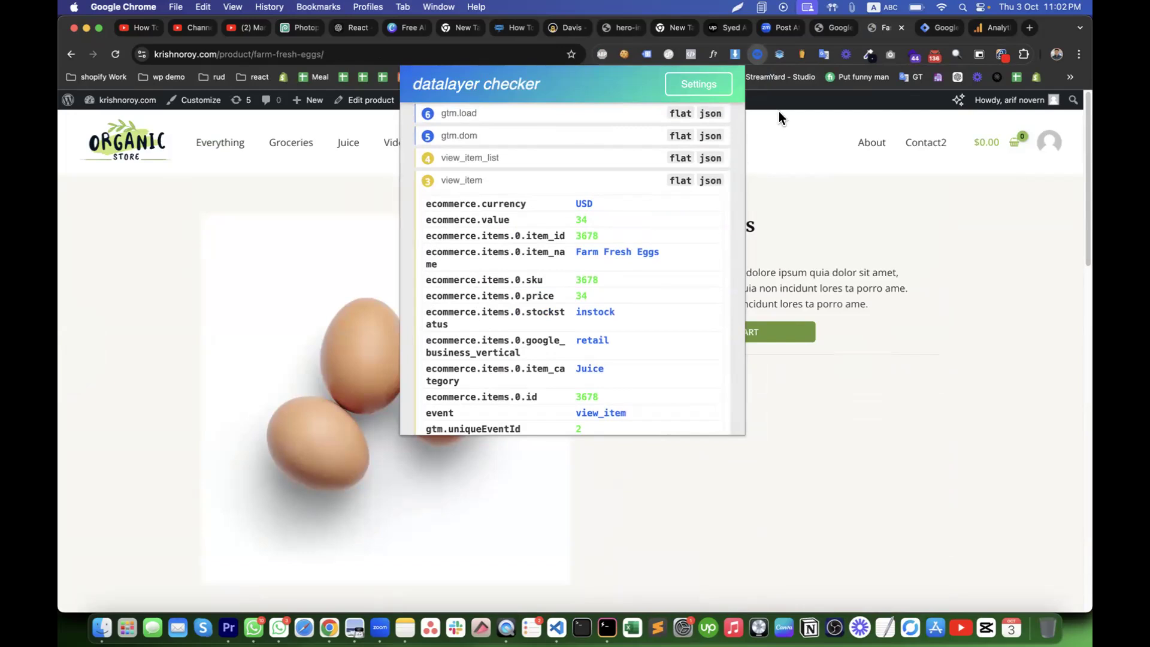
left_click(837, 27)
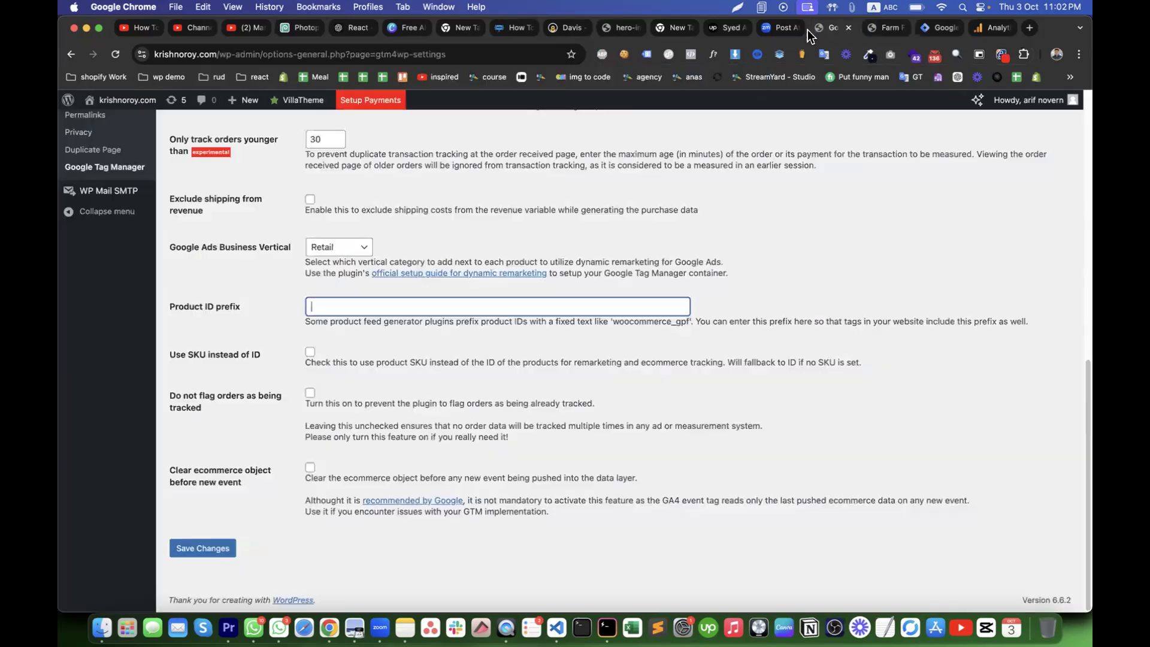
Set the WooCommerce product ID prefix to krishnoroy_ and save the plugin settings.
double_click(183, 55)
key("super+c")
left_click(325, 306)
key("super+v")
left_click(199, 549)
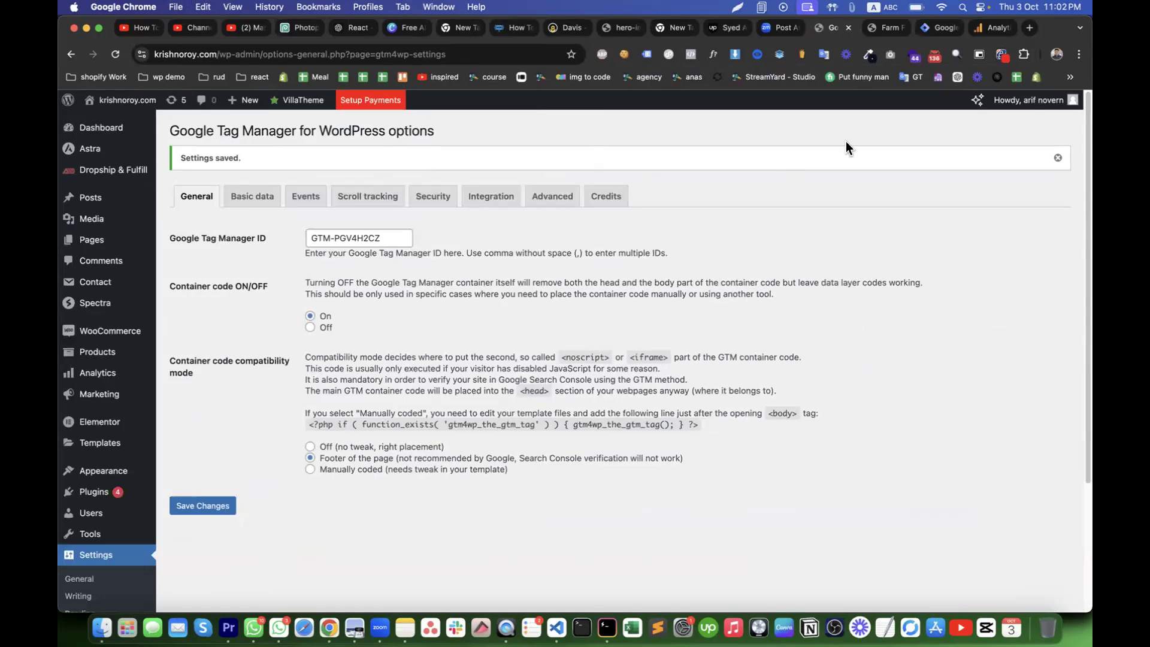
Examine the Farm Fresh Eggs page's view_item event in datalayer checker, comparing its prefixed id with the item_id.
left_click(882, 30)
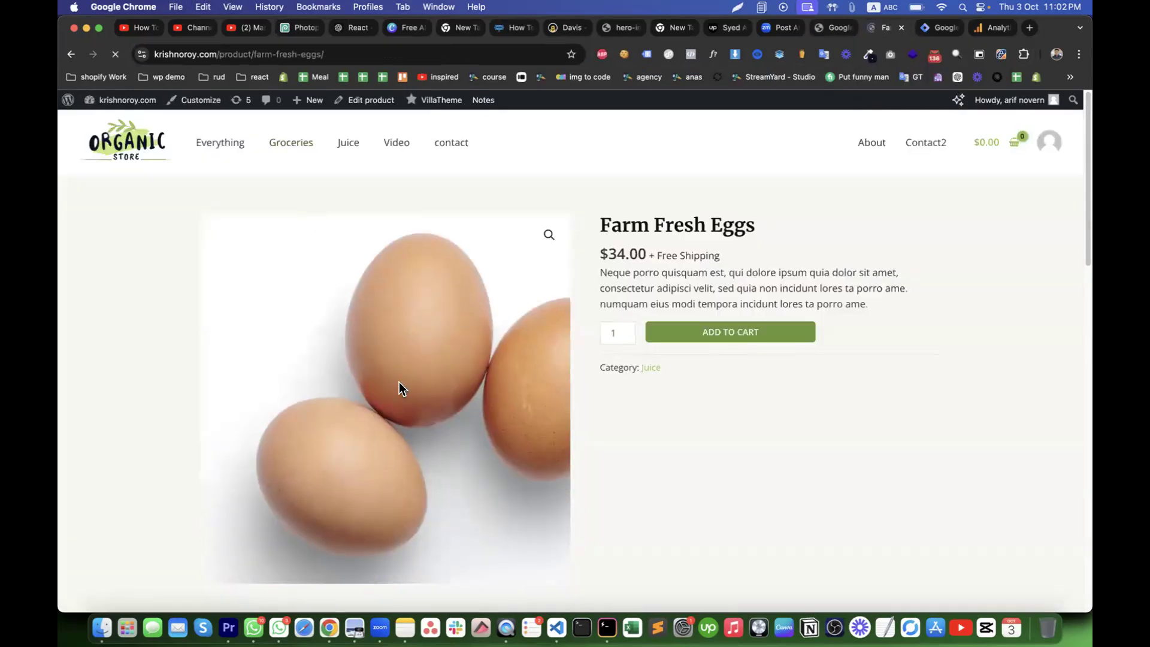
left_click(757, 54)
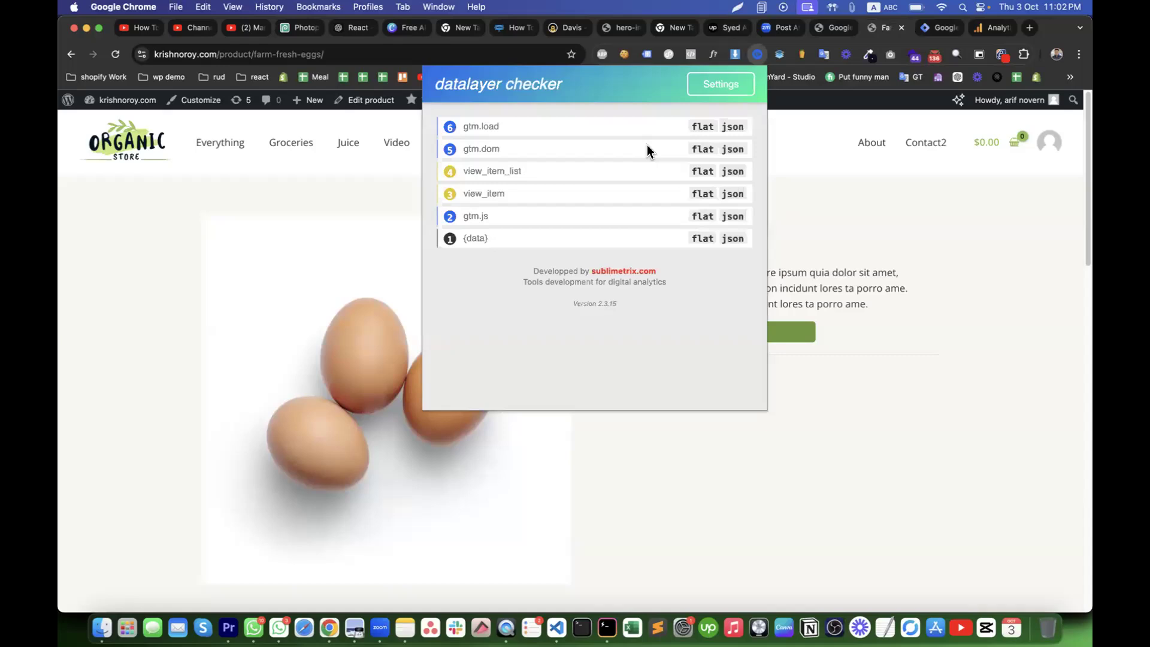
left_click(483, 193)
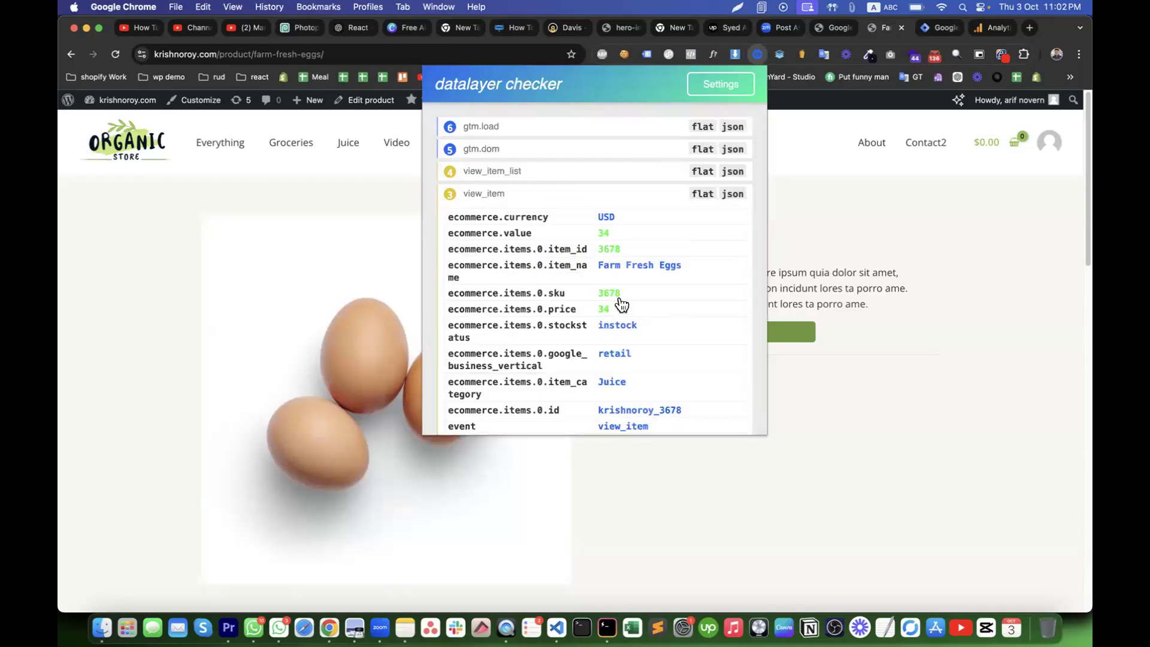
scroll(619, 282, "down", 1)
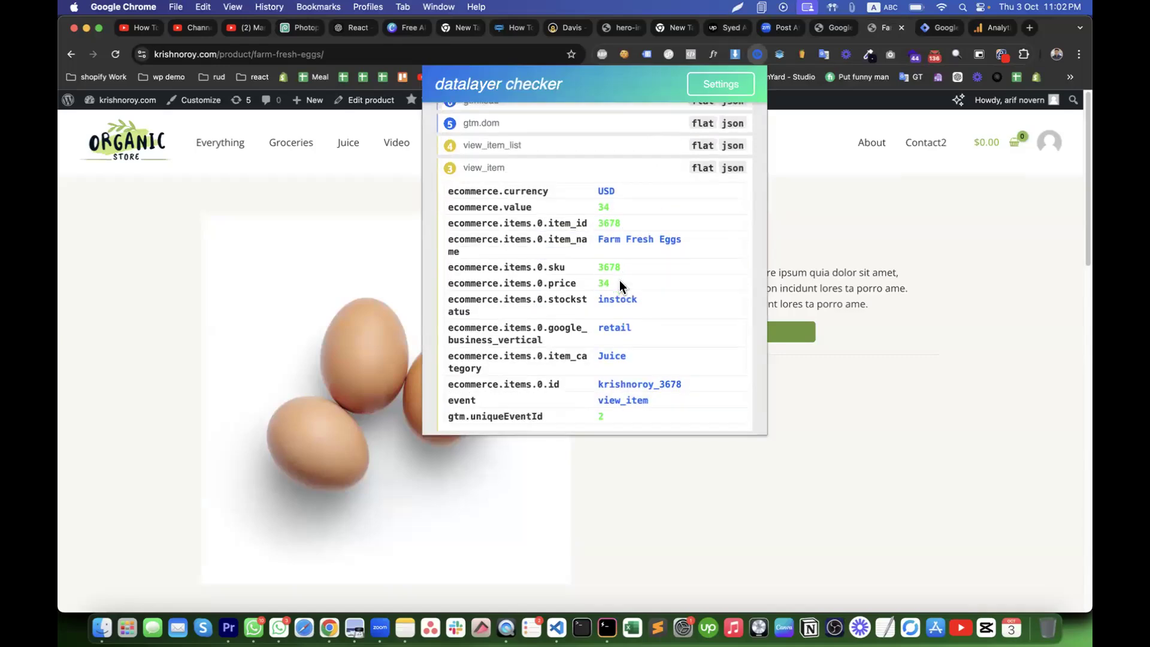
scroll(619, 281, "down", 4)
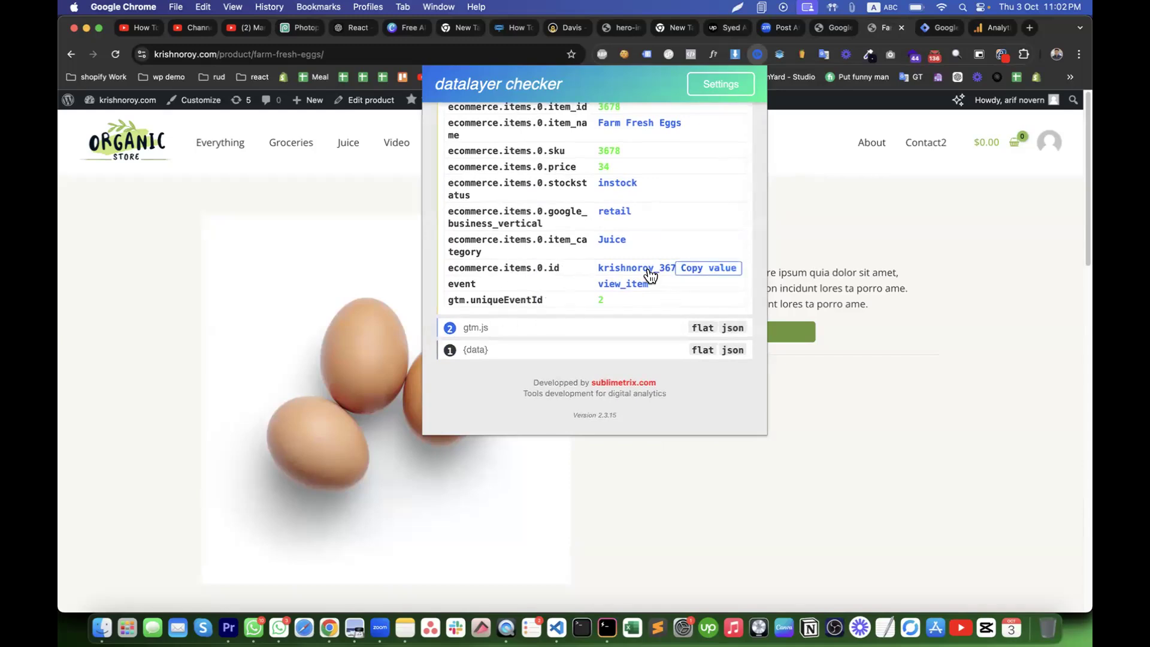
scroll(650, 275, "up", 5)
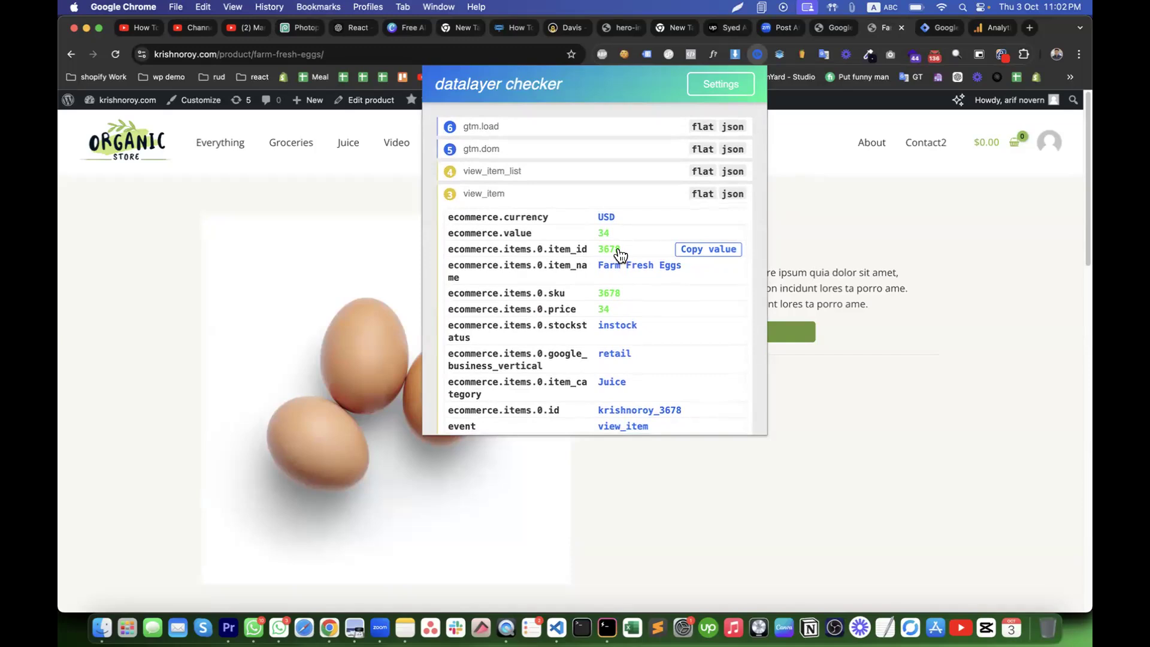
scroll(619, 252, "down", 5)
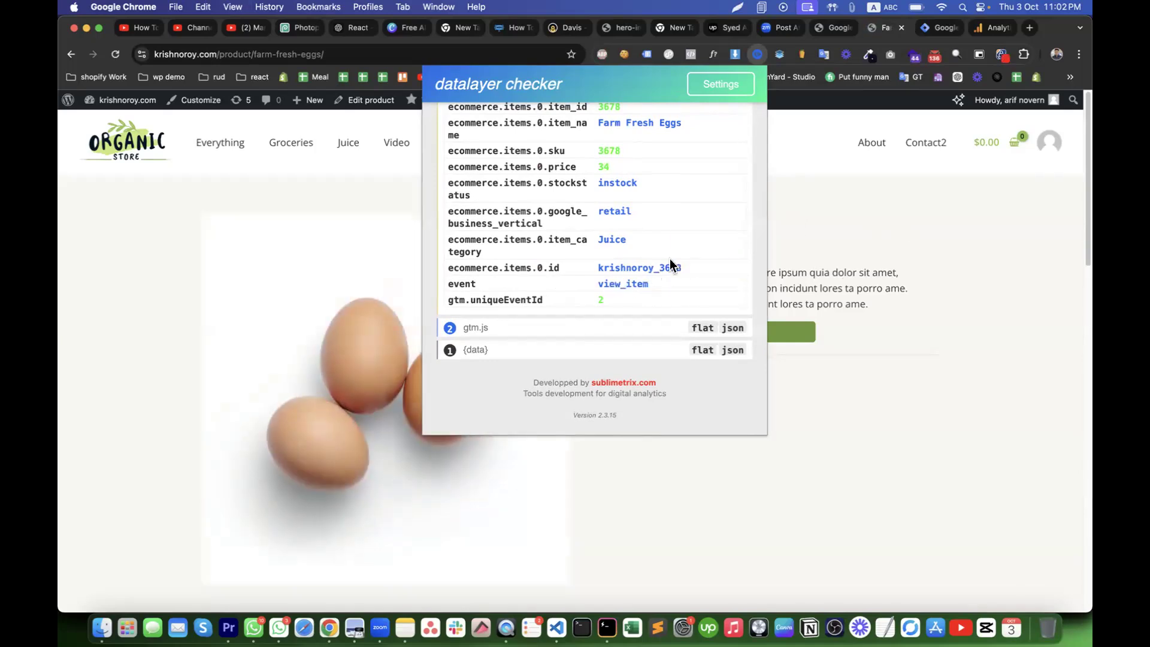
scroll(671, 264, "up", 5)
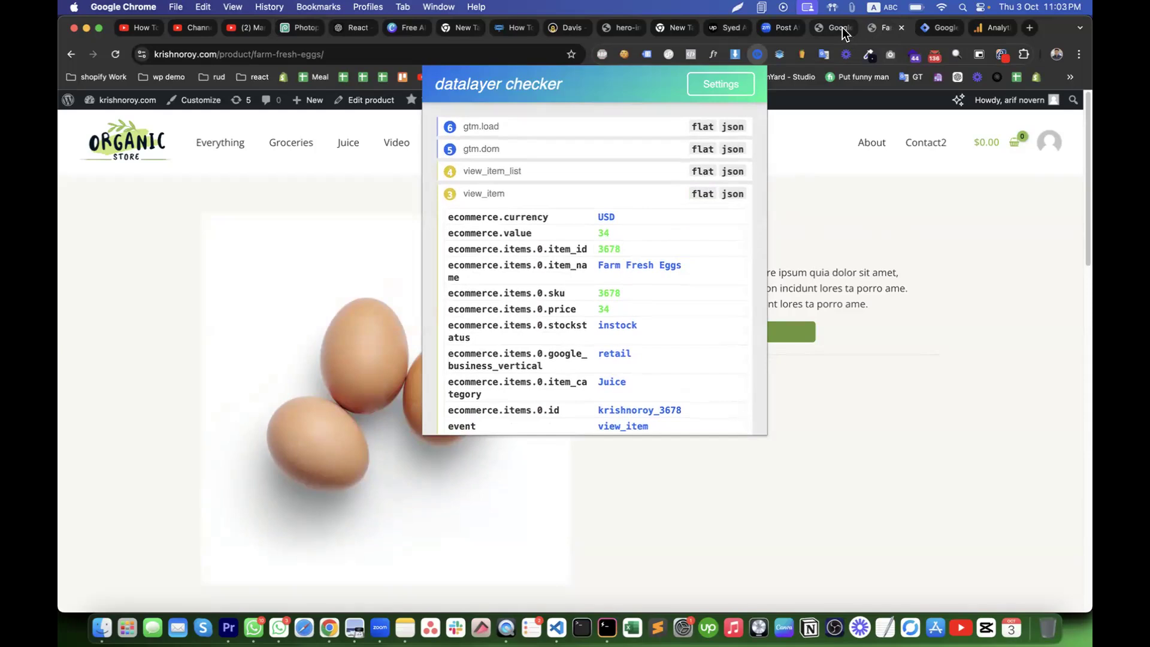
Review the plugin's WooCommerce integration settings, including the product ID prefix.
left_click(841, 28)
left_click(489, 197)
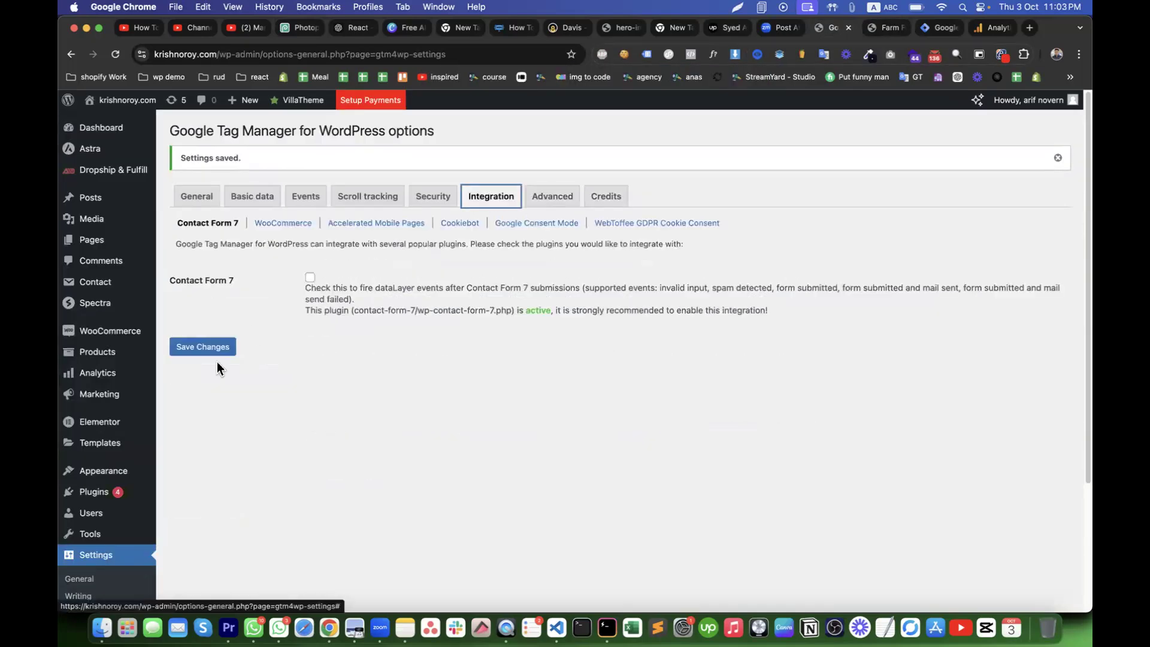
left_click(284, 224)
scroll(403, 443, "down", 10)
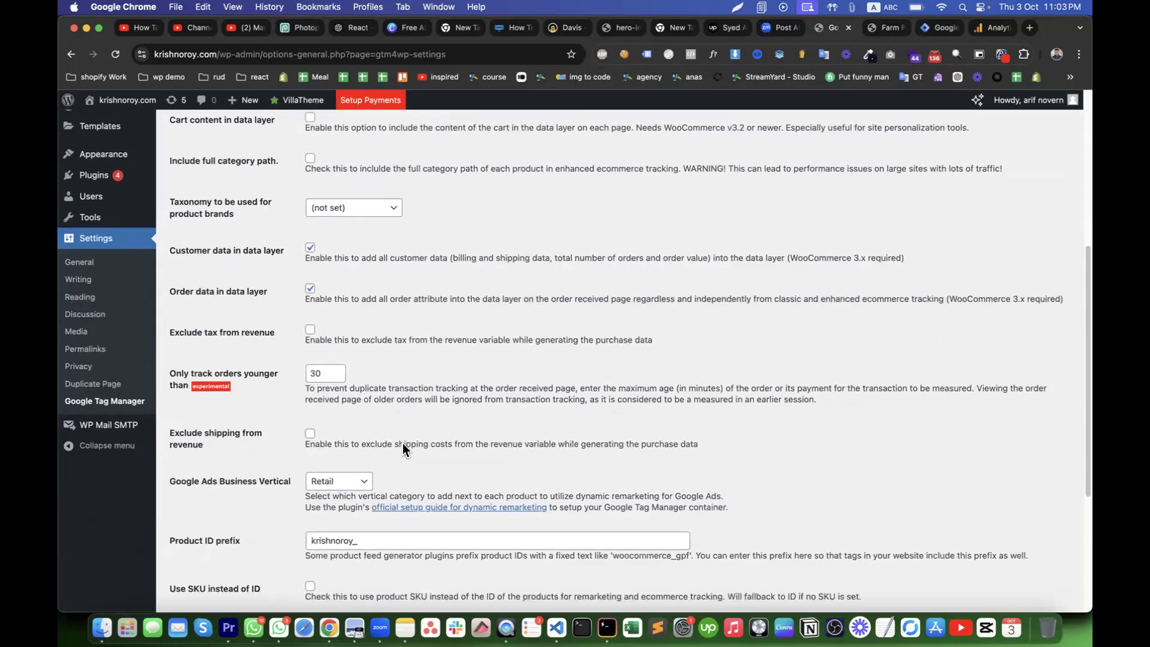
scroll(373, 368, "down", 3)
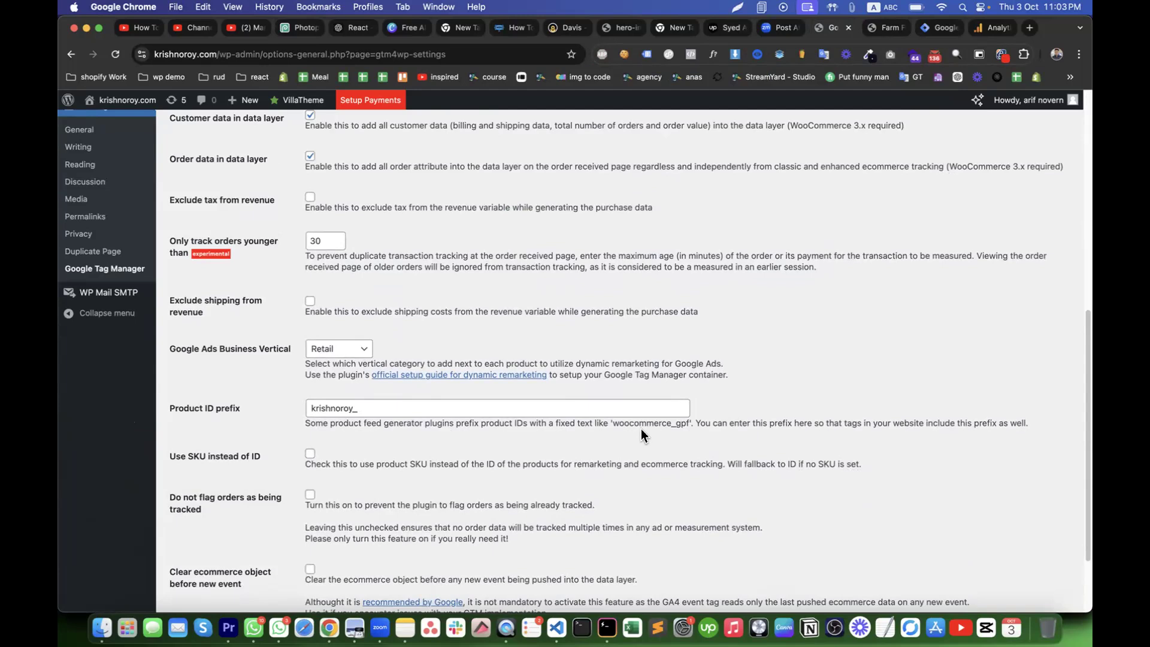
left_click(891, 30)
left_click(835, 27)
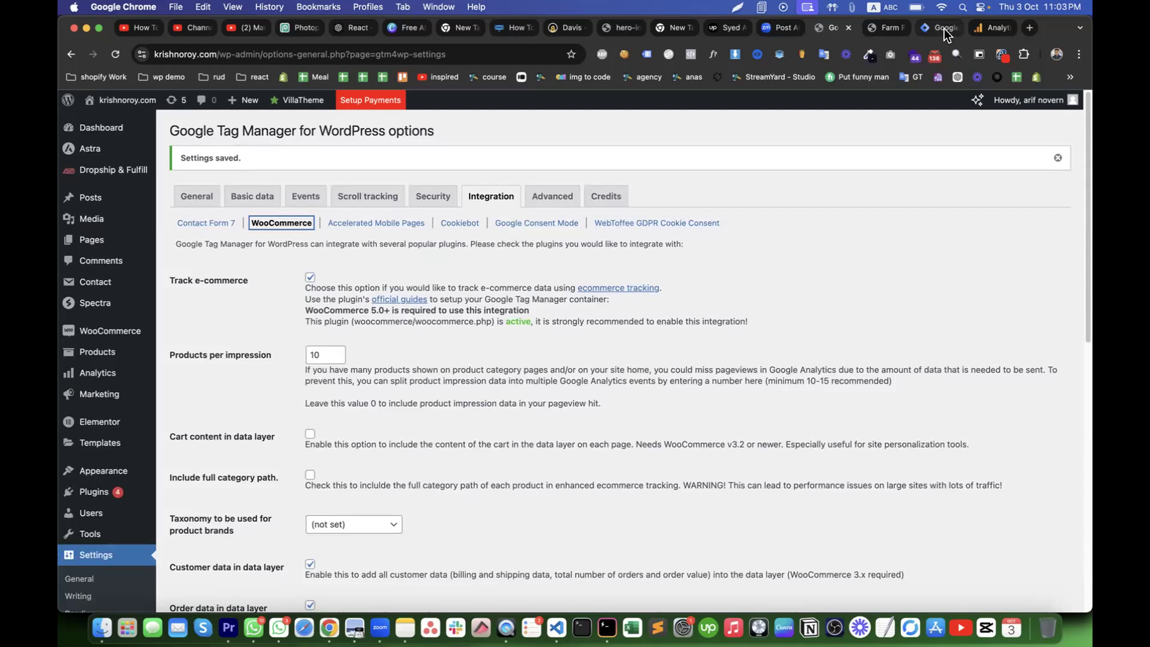
Open the container's tag list in Tag Manager, and start creating a new account in Google Analytics.
left_click(944, 29)
left_click(98, 264)
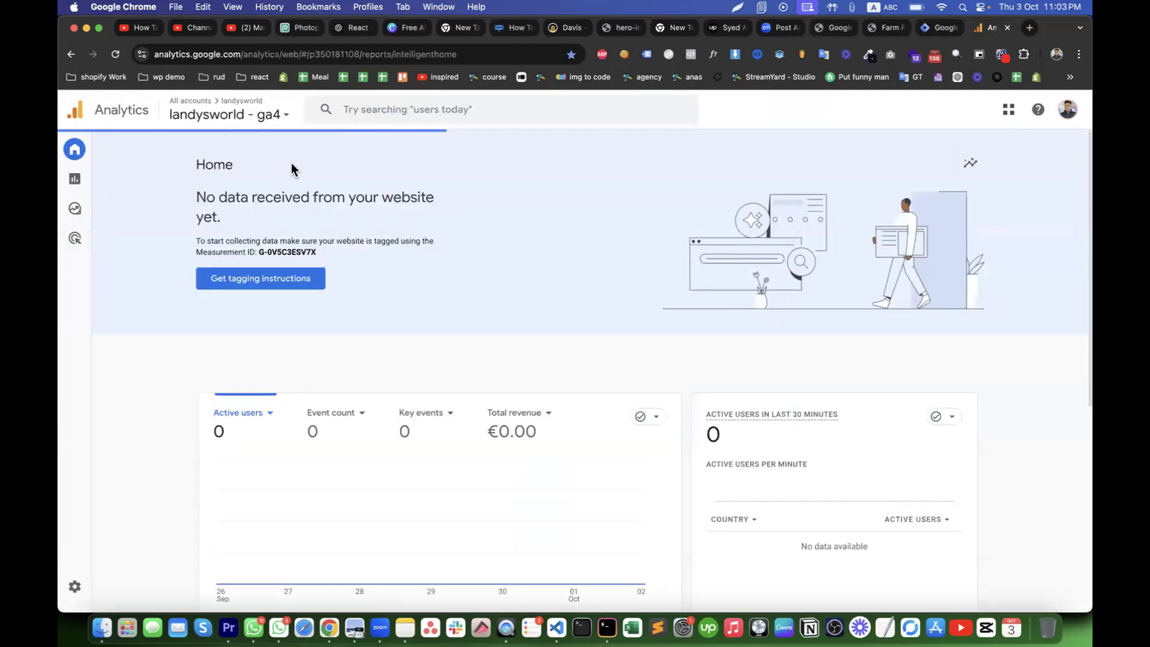
left_click(84, 592)
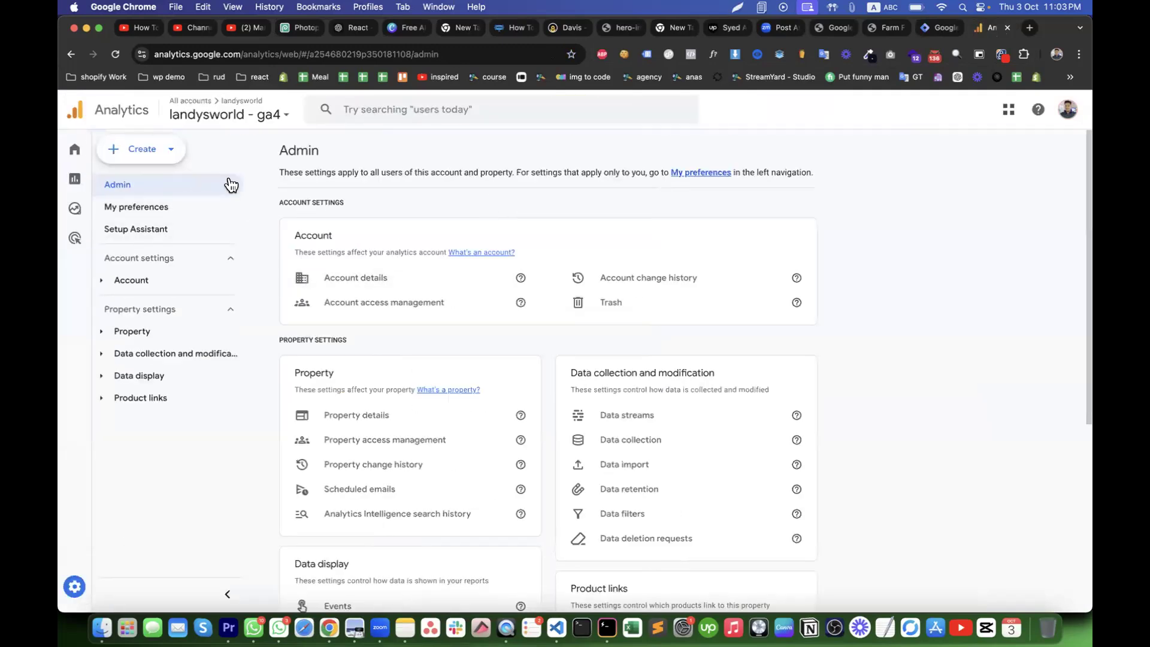
left_click(154, 151)
left_click(139, 186)
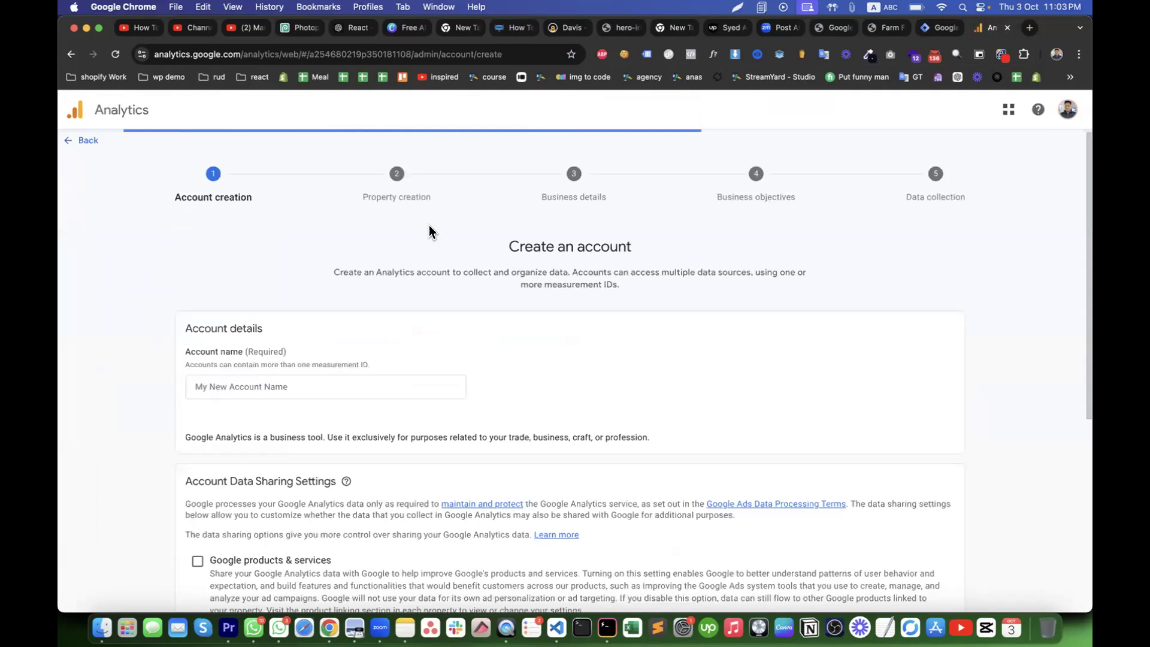
Name the new Analytics account "krishnoroy - Paid Class", copied from the Tag Manager account, and proceed to property creation.
left_click(259, 384)
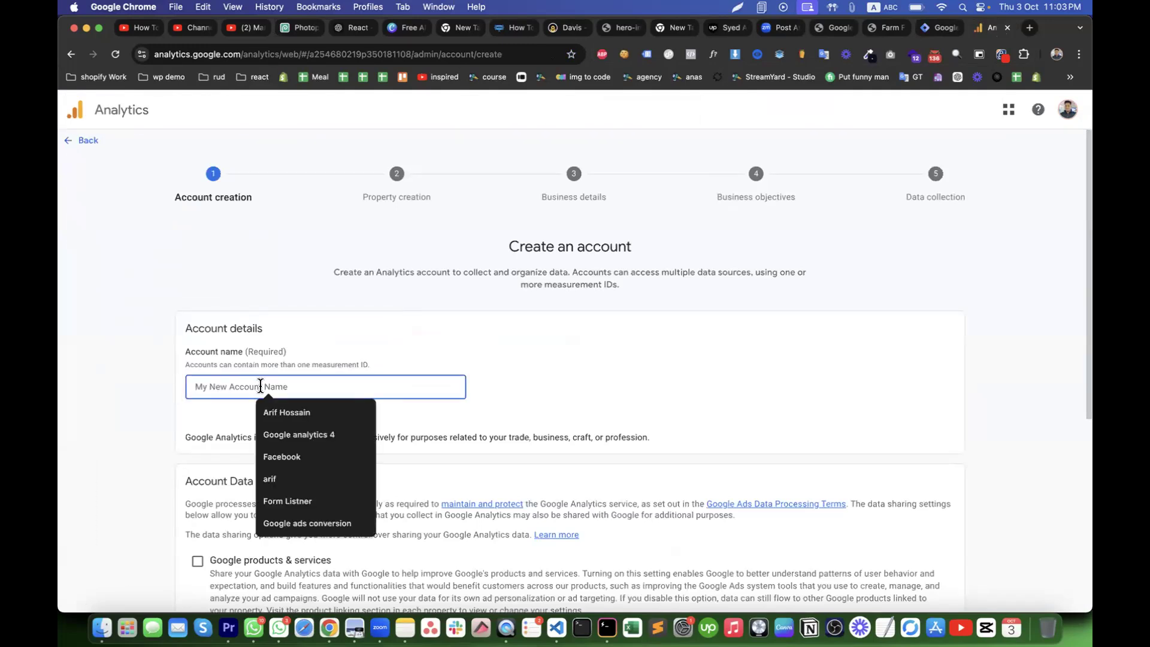
left_click(941, 27)
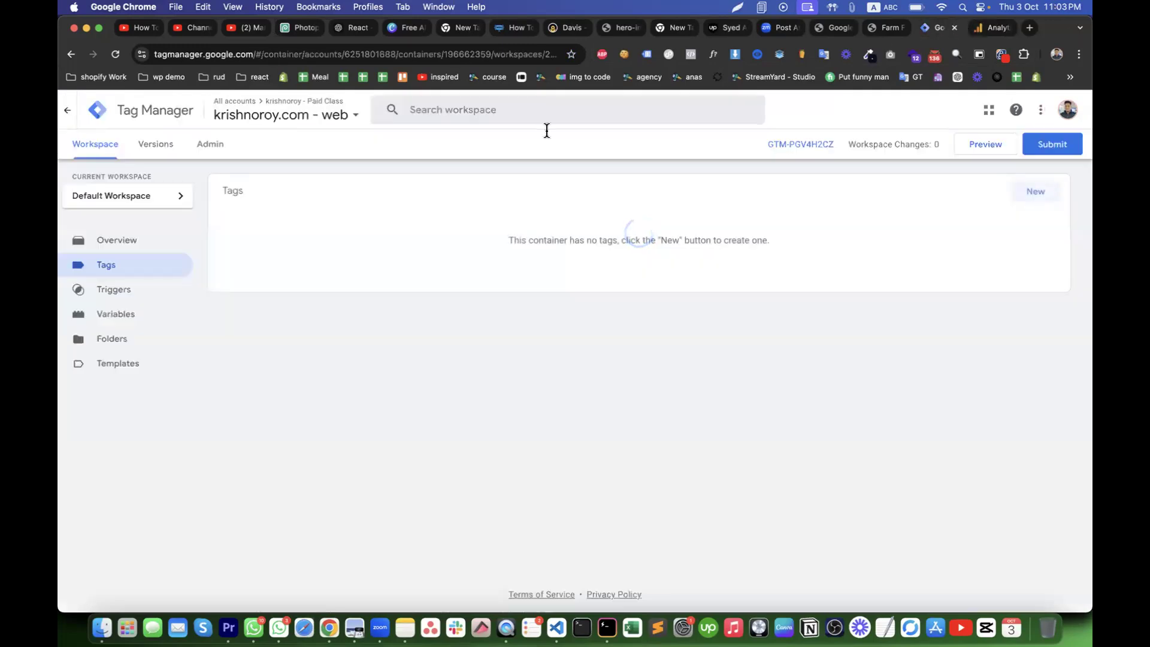
left_click(204, 144)
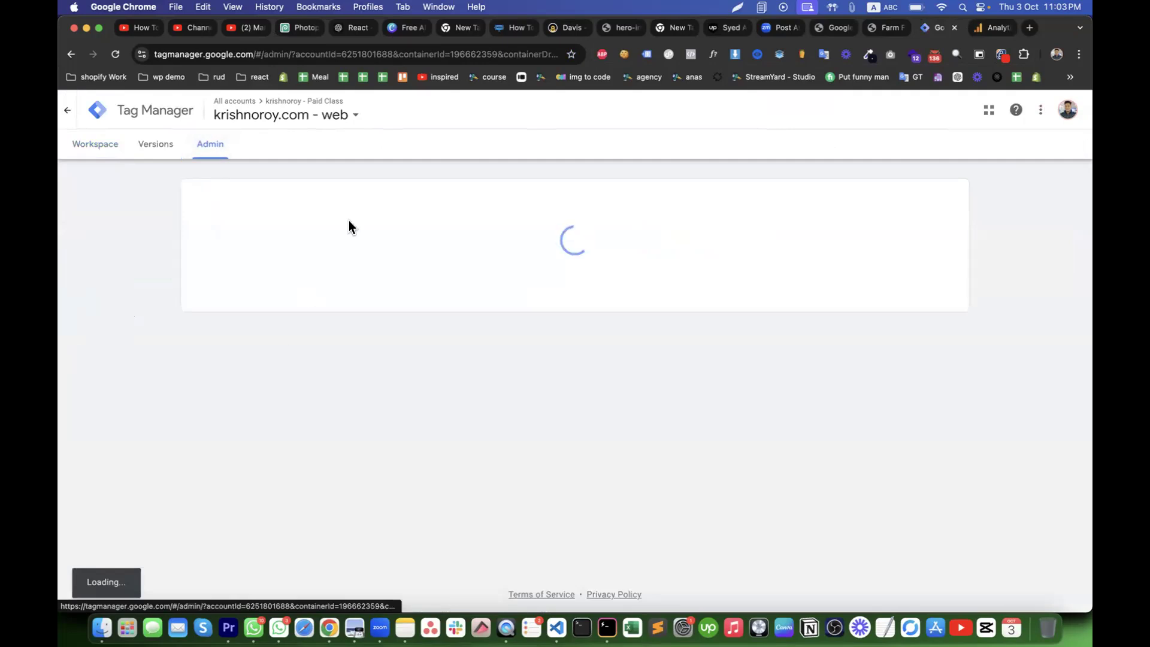
left_click_drag(185, 219, 322, 226)
key("super+c")
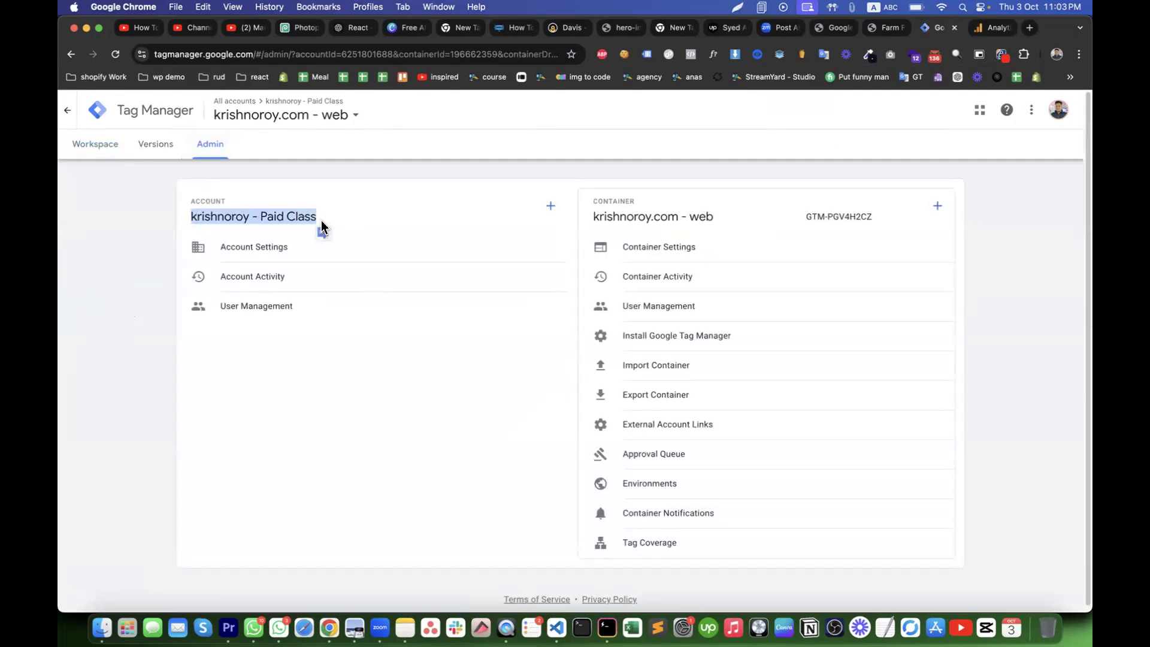
left_click(976, 30)
key("super+v")
scroll(349, 373, "down", 10)
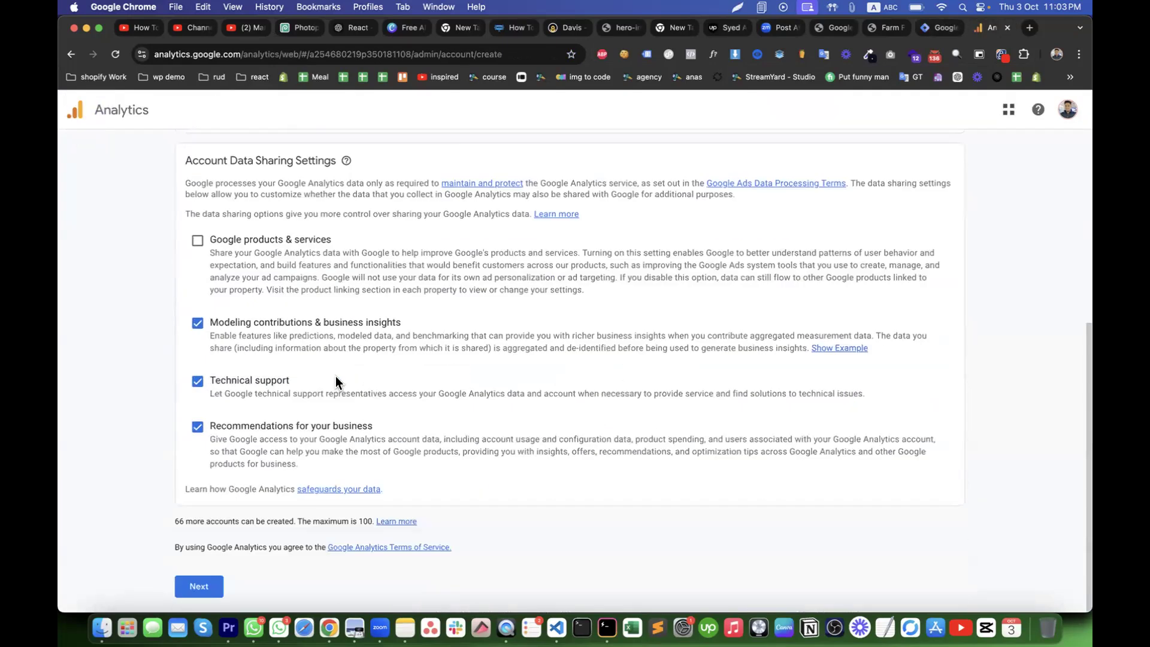
left_click(198, 585)
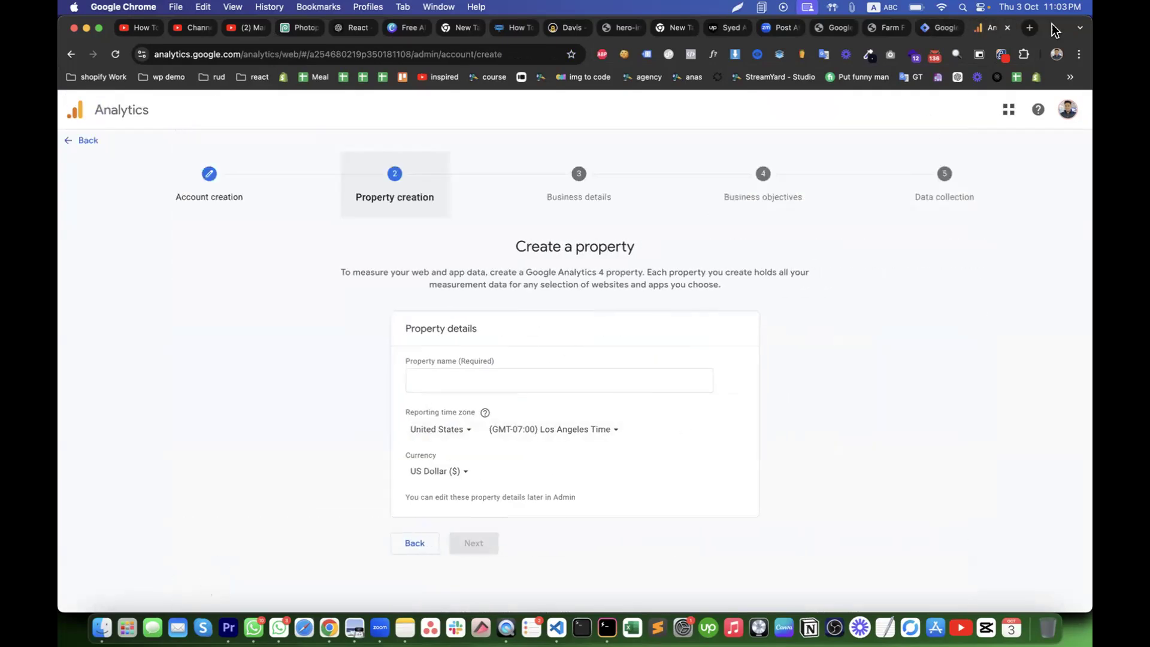
Copy the Tag Manager container name "krishnoroy.com - web" and use it as the new Analytics property's name.
left_click(952, 31)
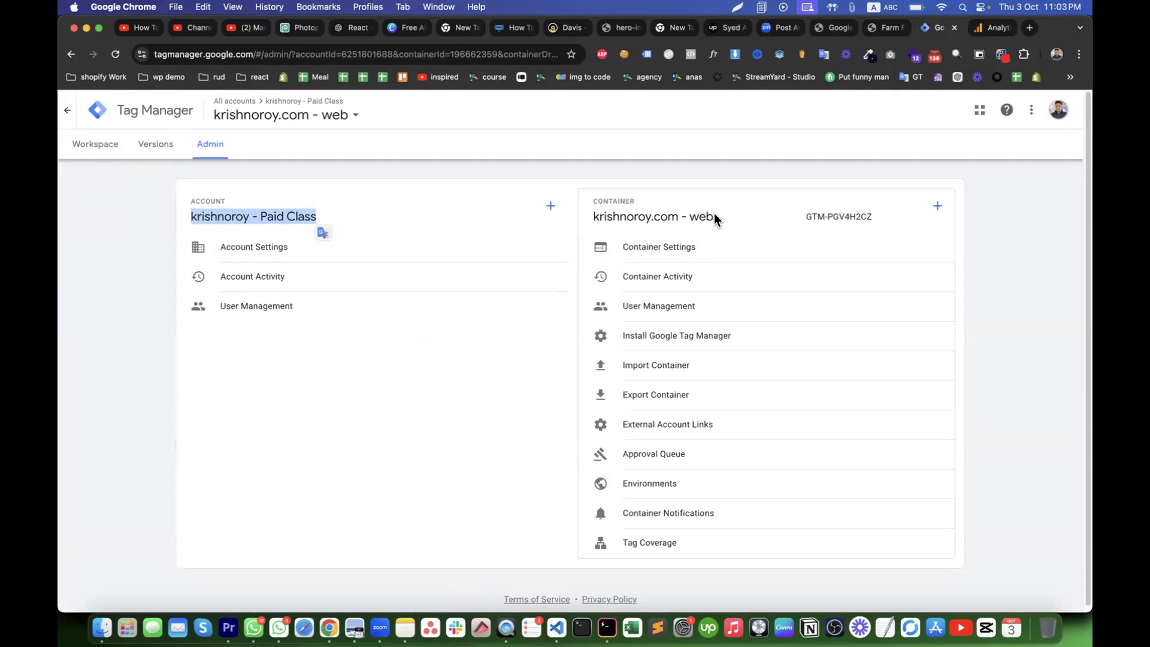
left_click_drag(715, 218, 595, 221)
key("super+c")
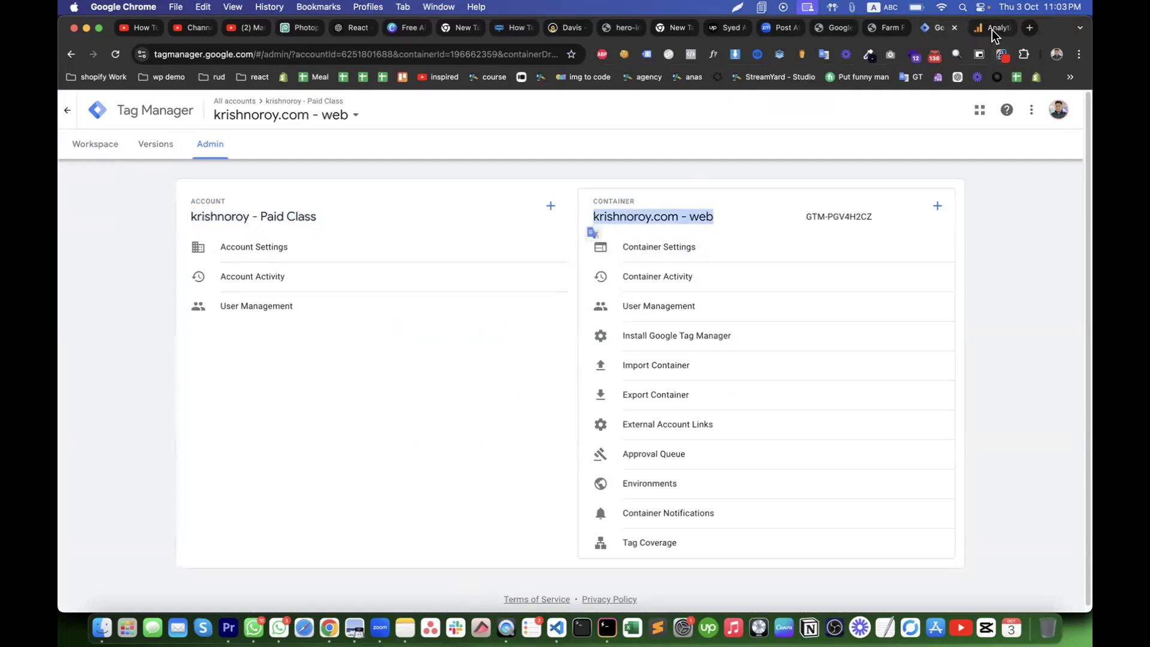
left_click(992, 30)
left_click(471, 381)
key("super+v")
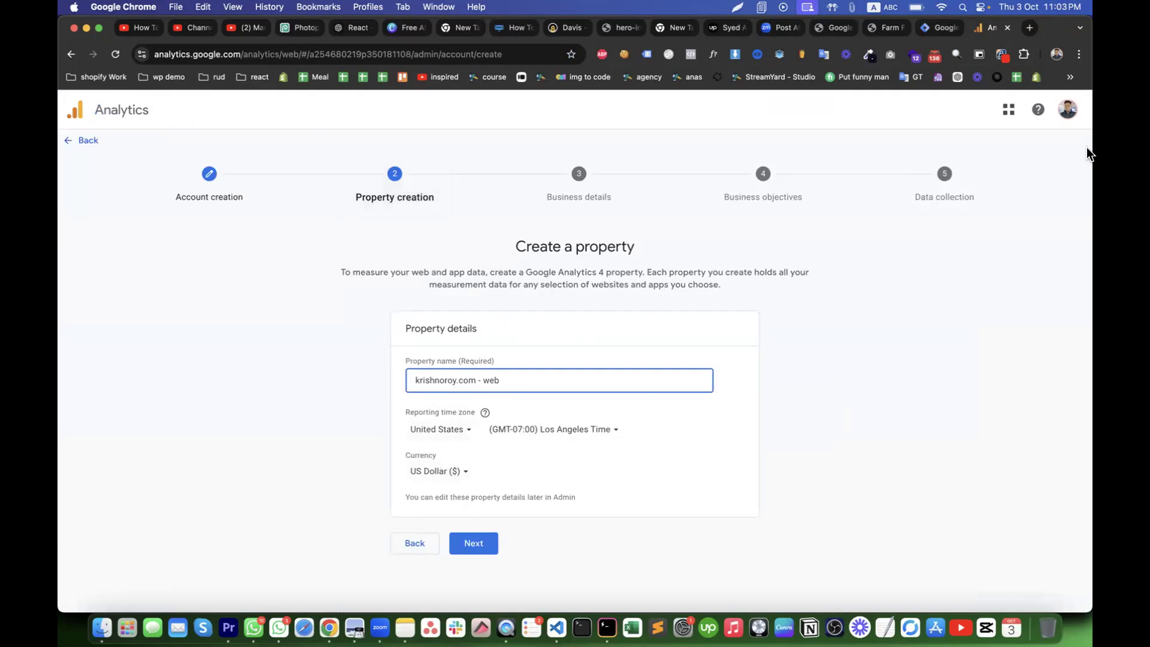
left_click(566, 437)
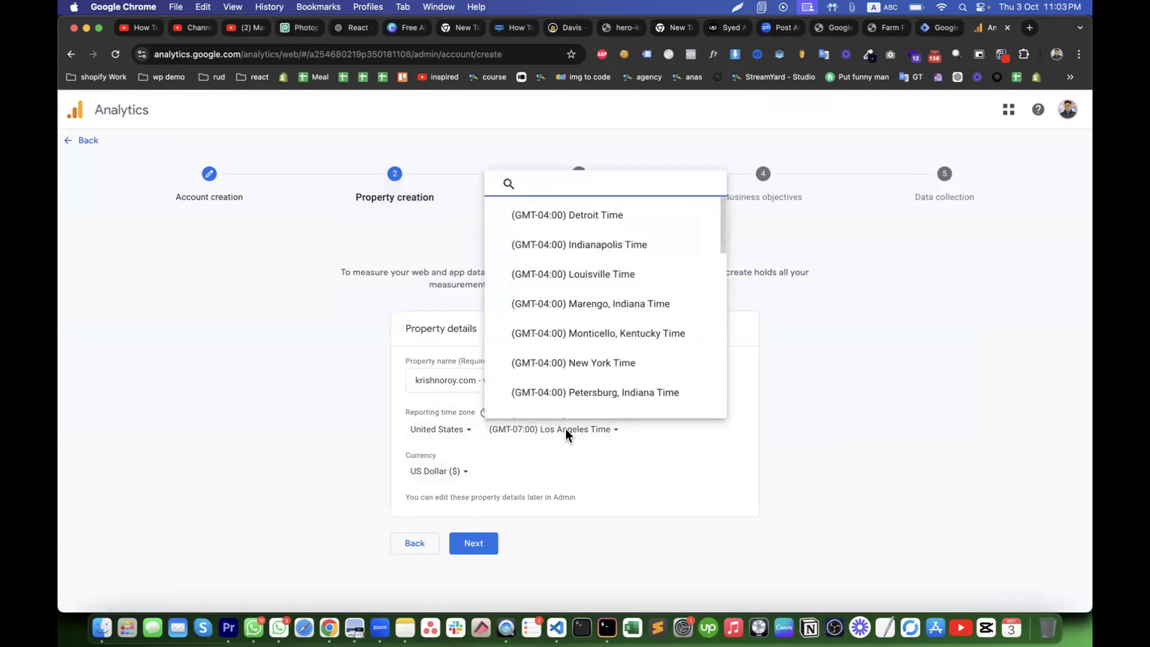
type("dha")
type("m")
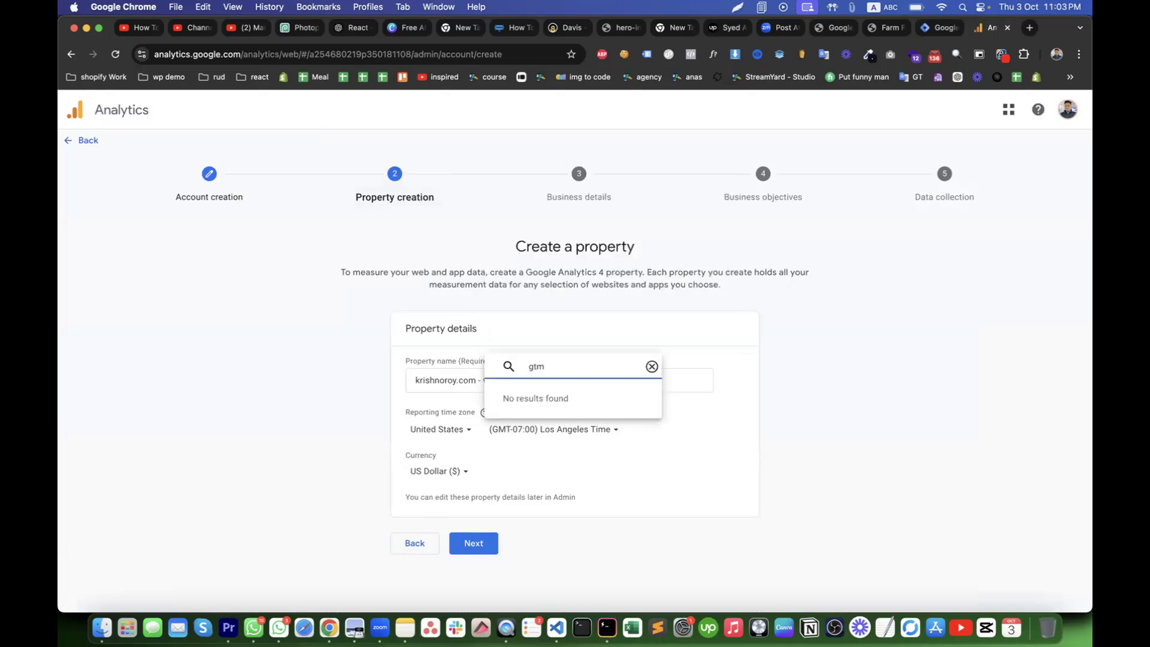
scroll(605, 316, "down", 10)
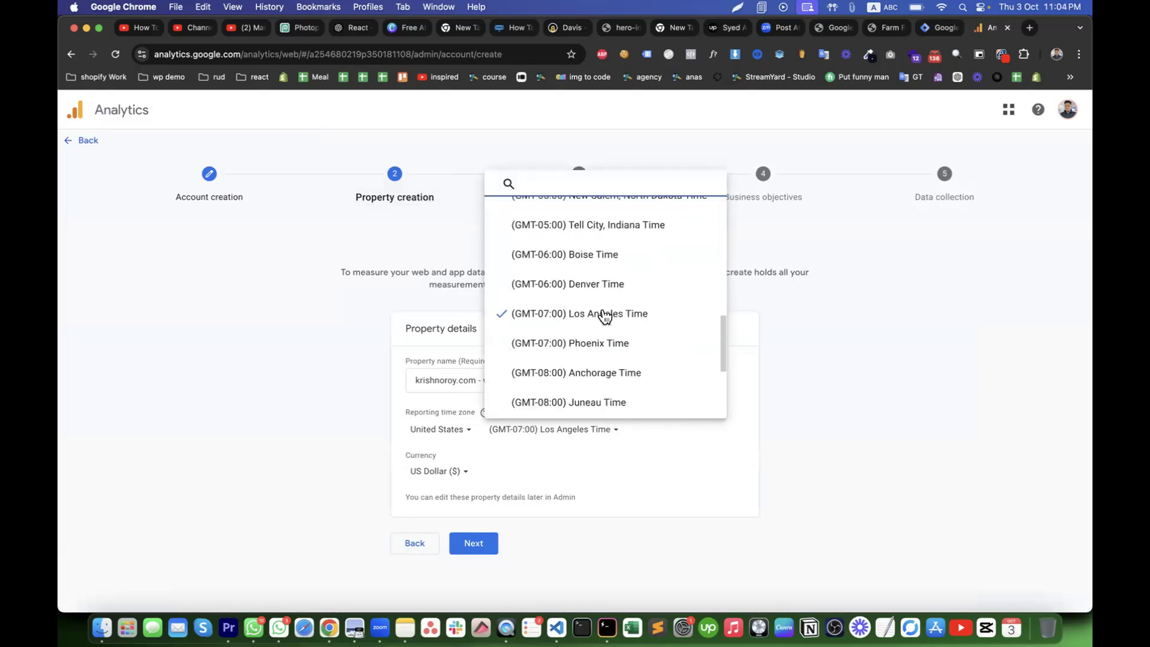
scroll(605, 316, "up", 10)
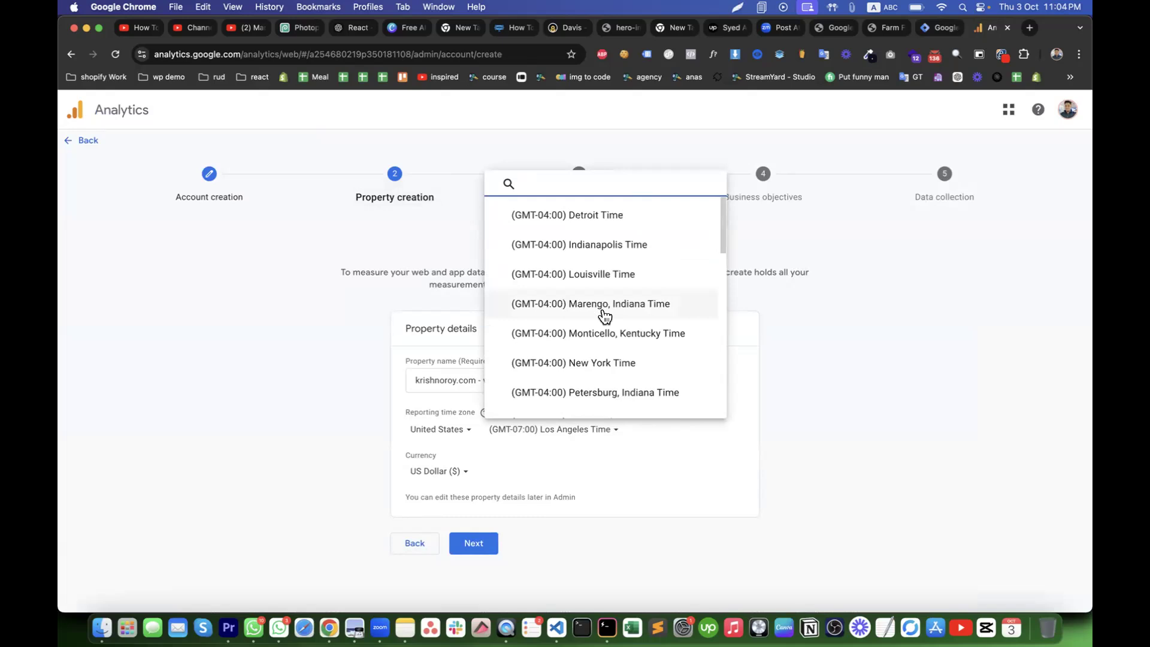
scroll(604, 316, "down", 10)
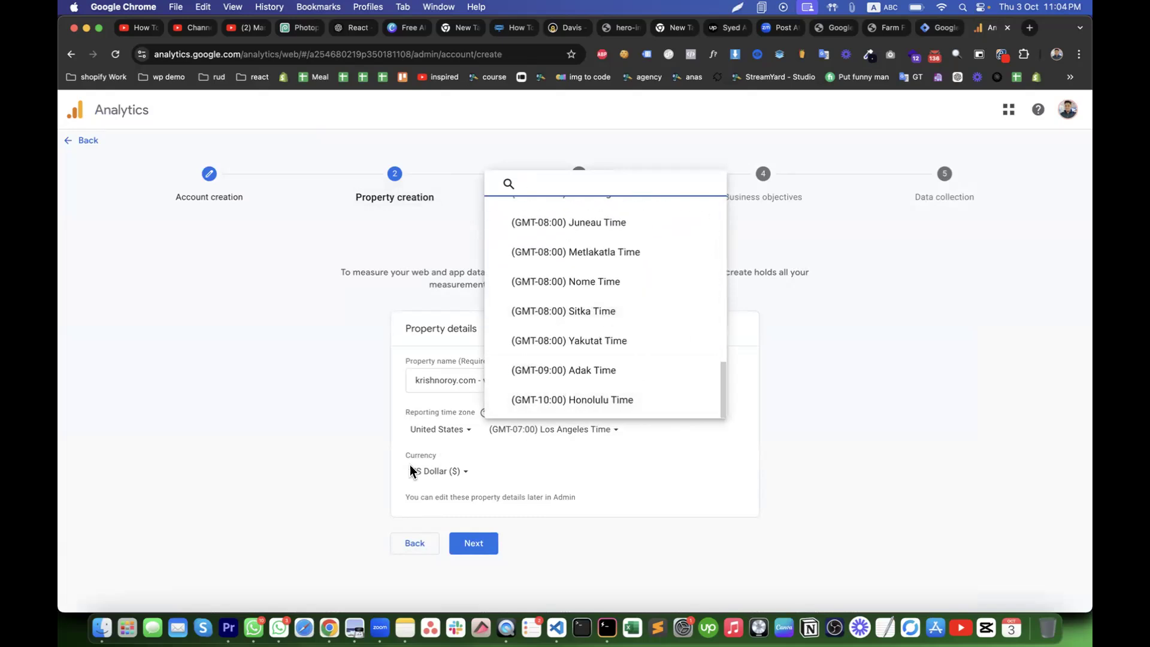
left_click(518, 460)
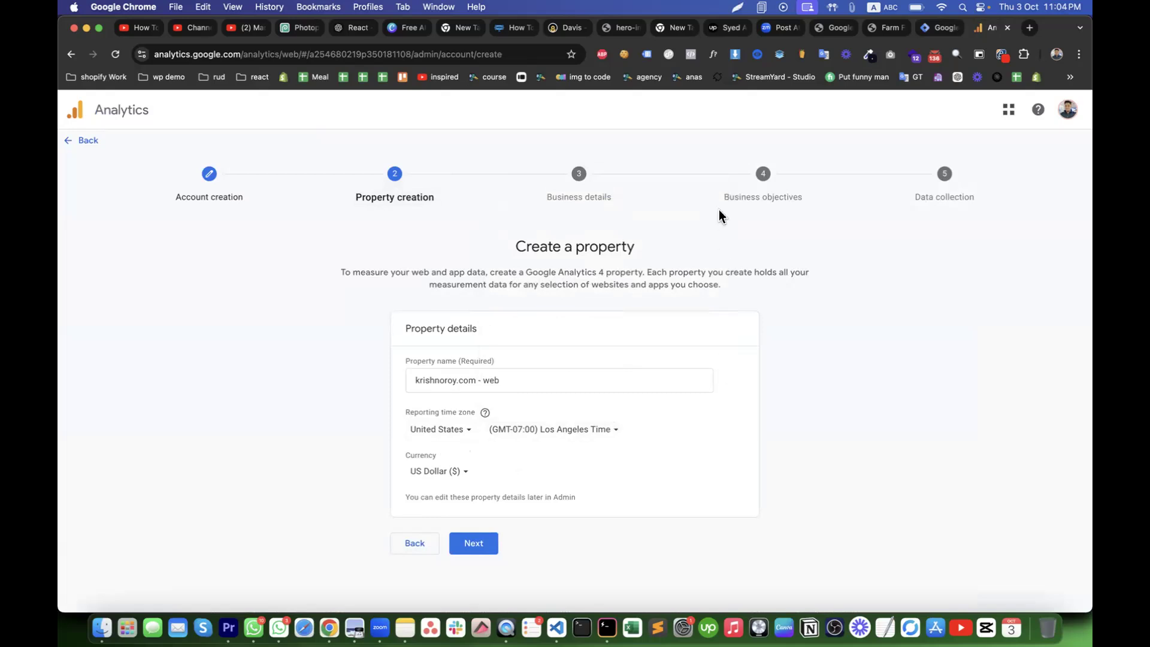
Set the property's reporting country to Bangladesh and check the available time zone options.
left_click(436, 430)
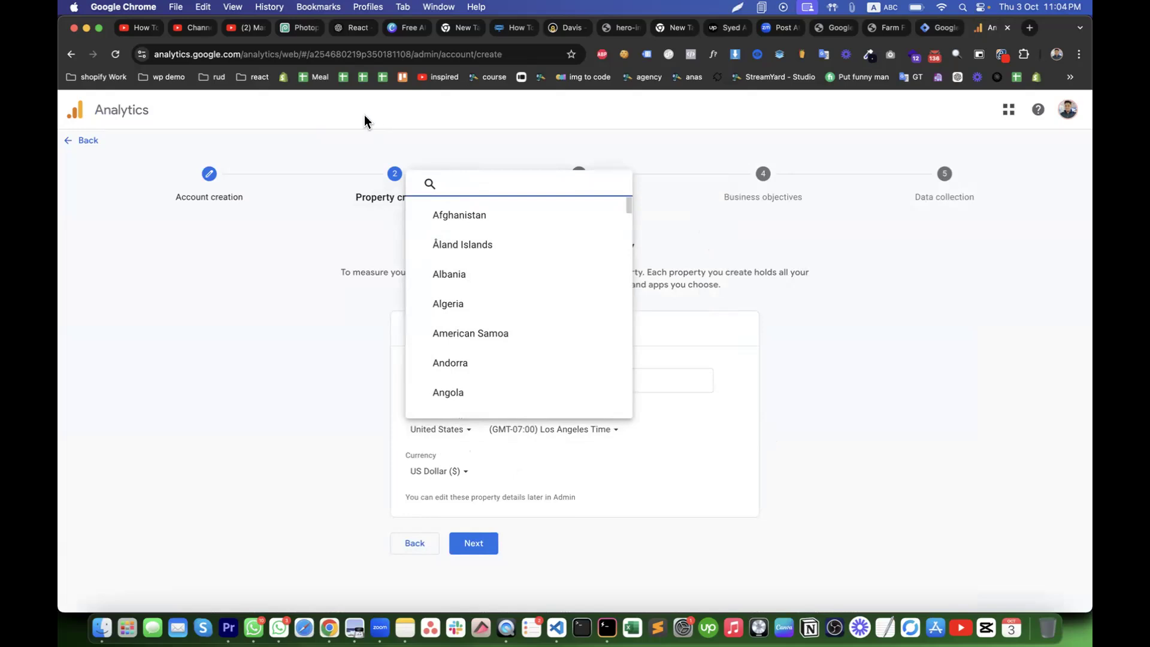
type("bang")
left_click(443, 399)
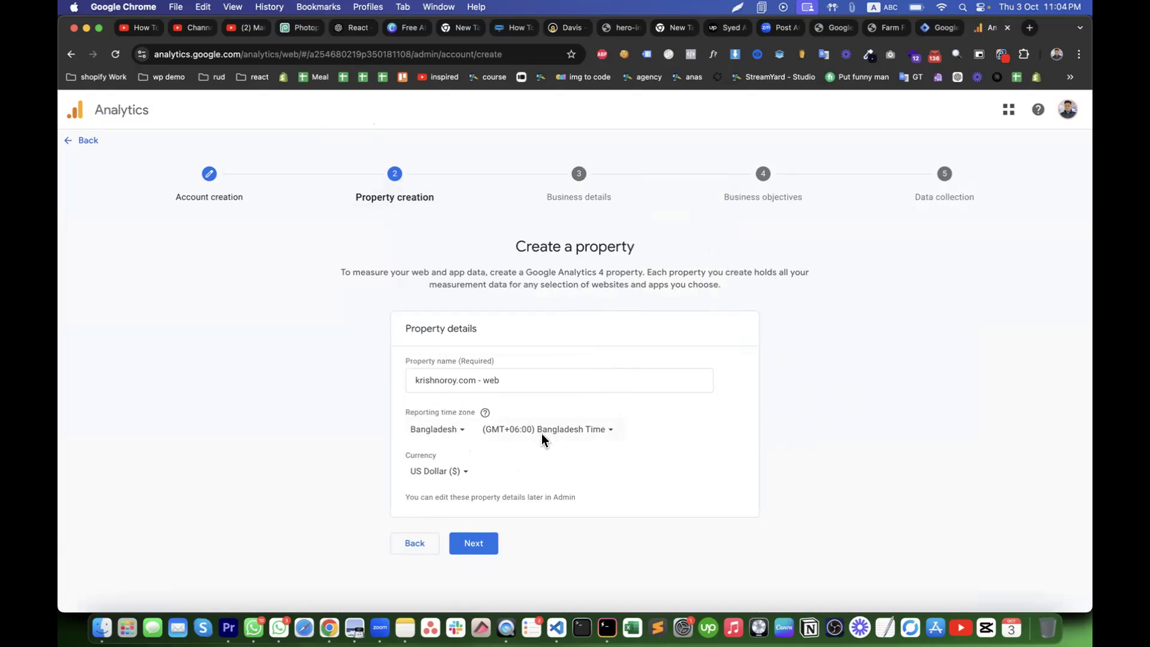
left_click(517, 432)
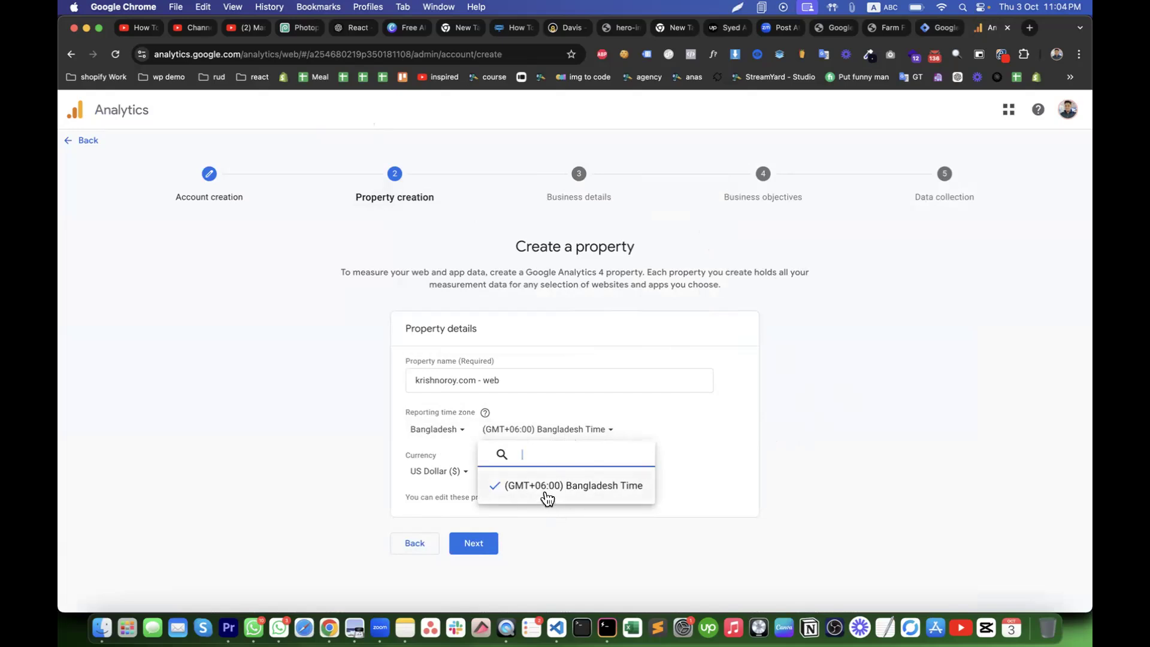
left_click(713, 401)
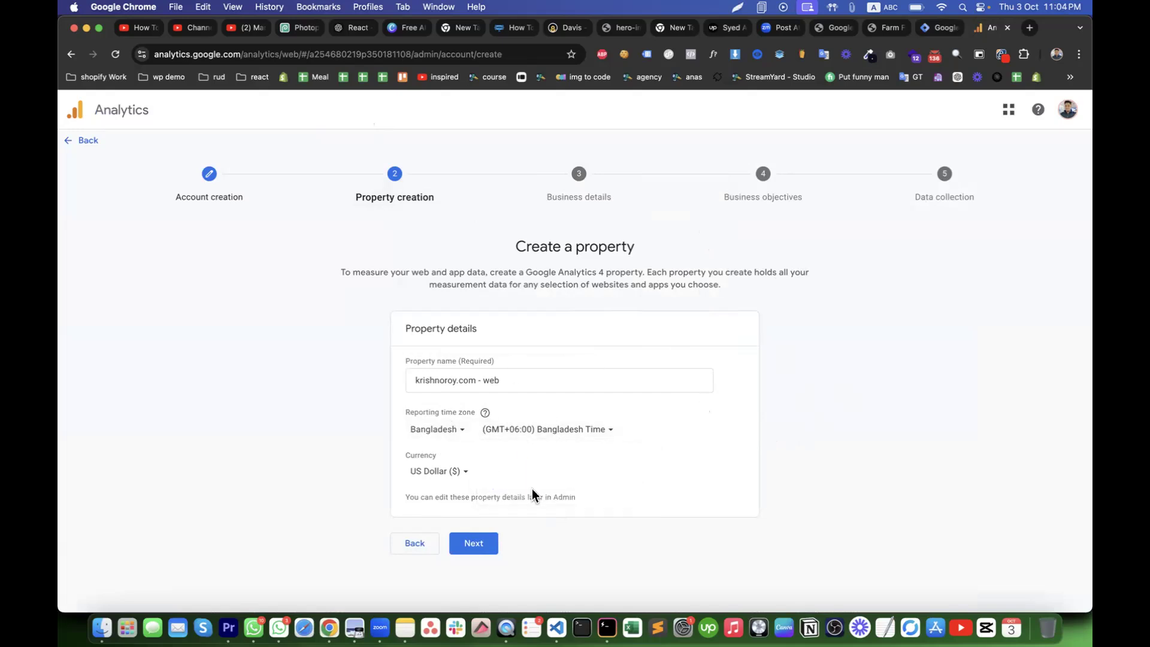
Accept the property details, set the industry category to Shopping and the business size to Medium, and proceed to business objectives.
left_click(473, 542)
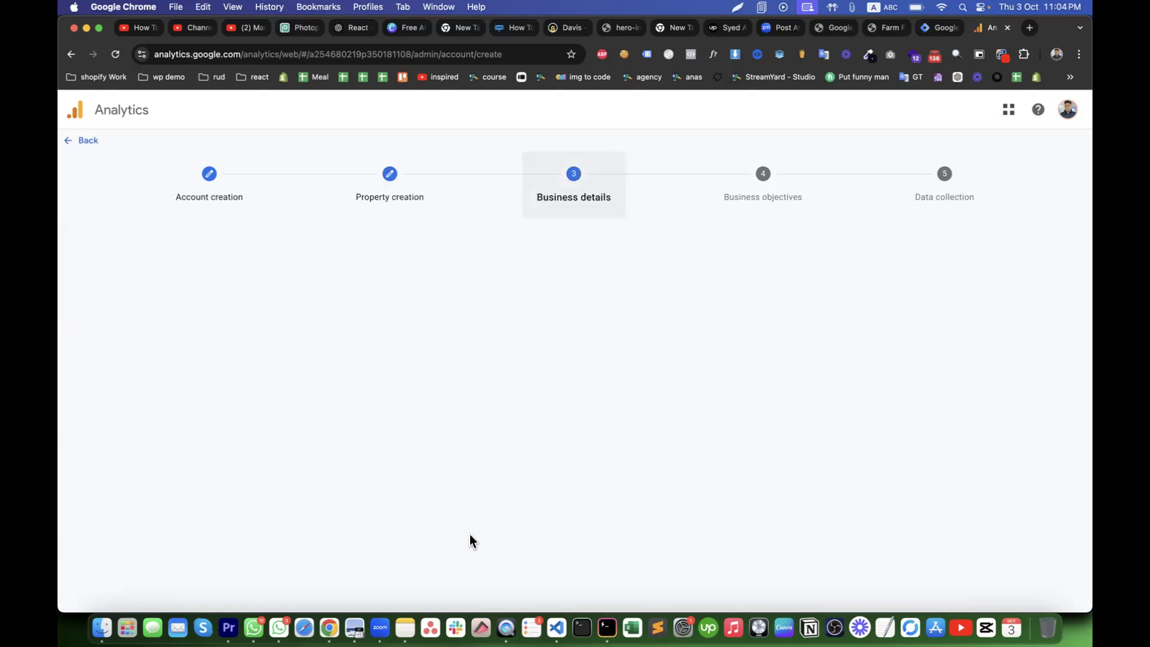
left_click(437, 390)
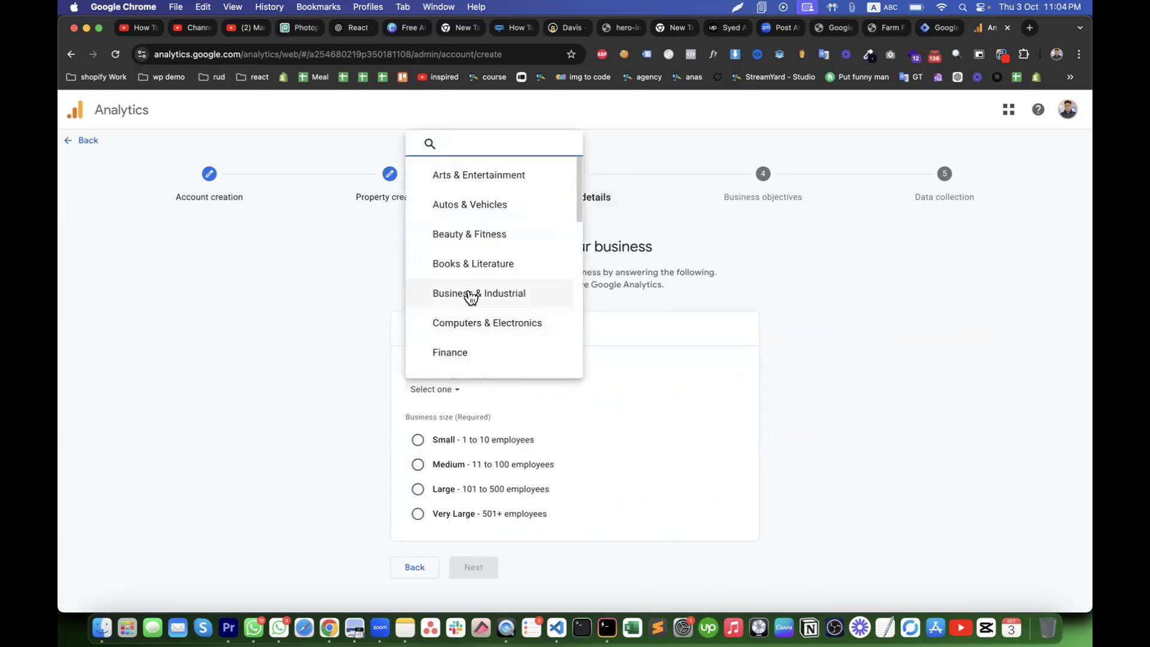
type("sho")
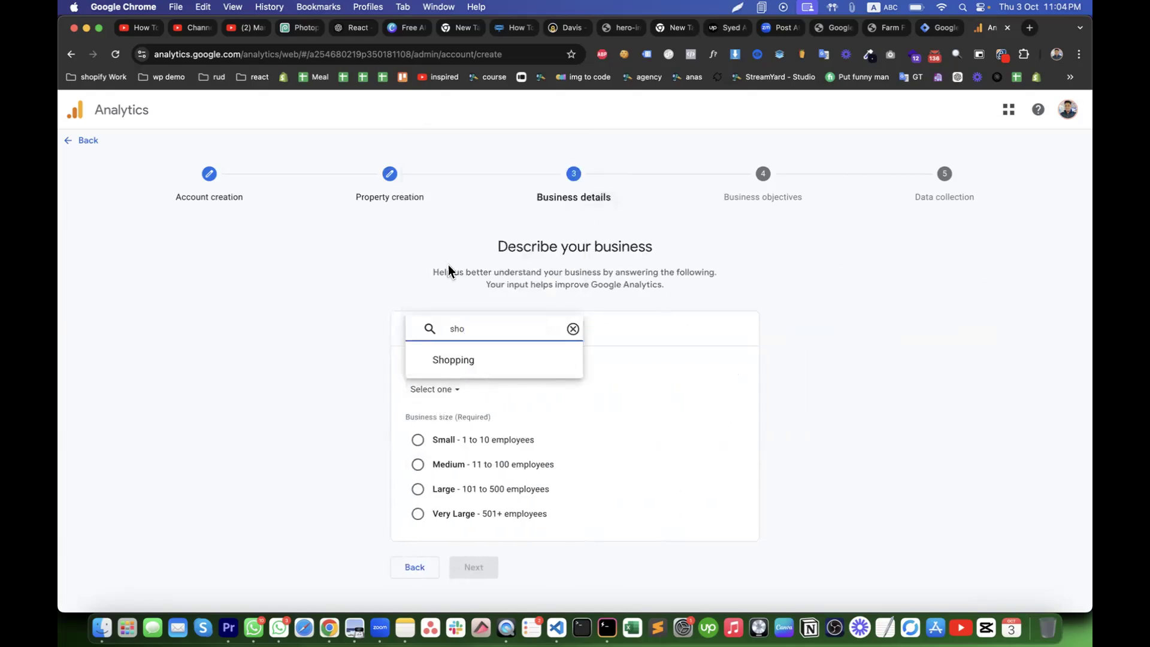
left_click(465, 362)
left_click(437, 466)
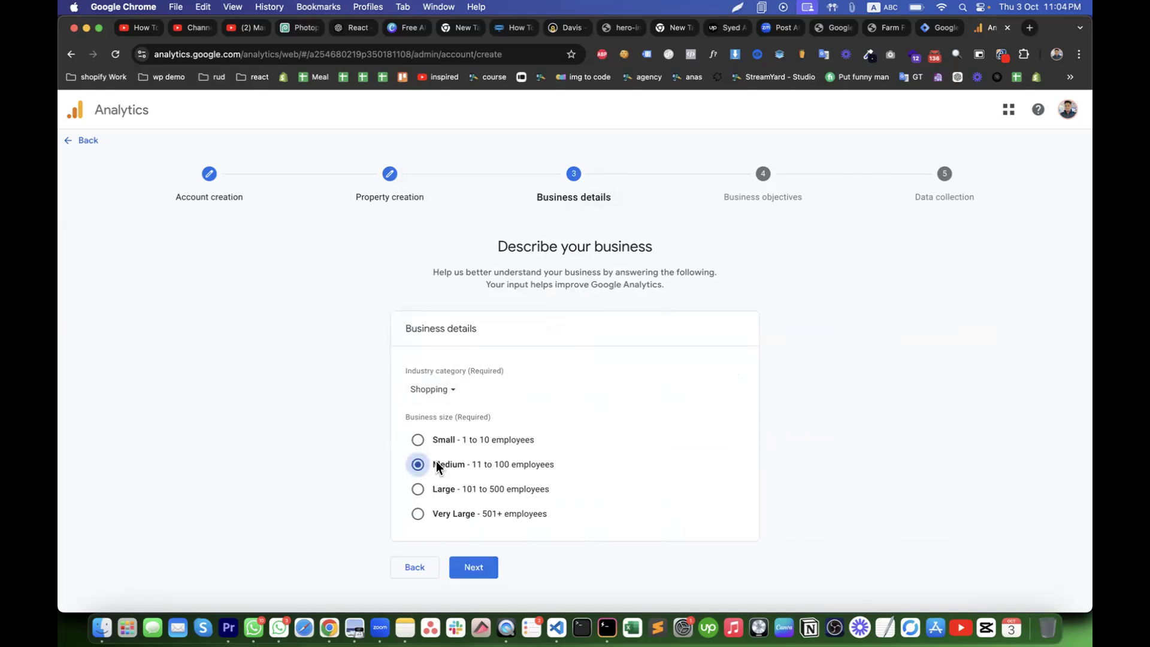
left_click(474, 566)
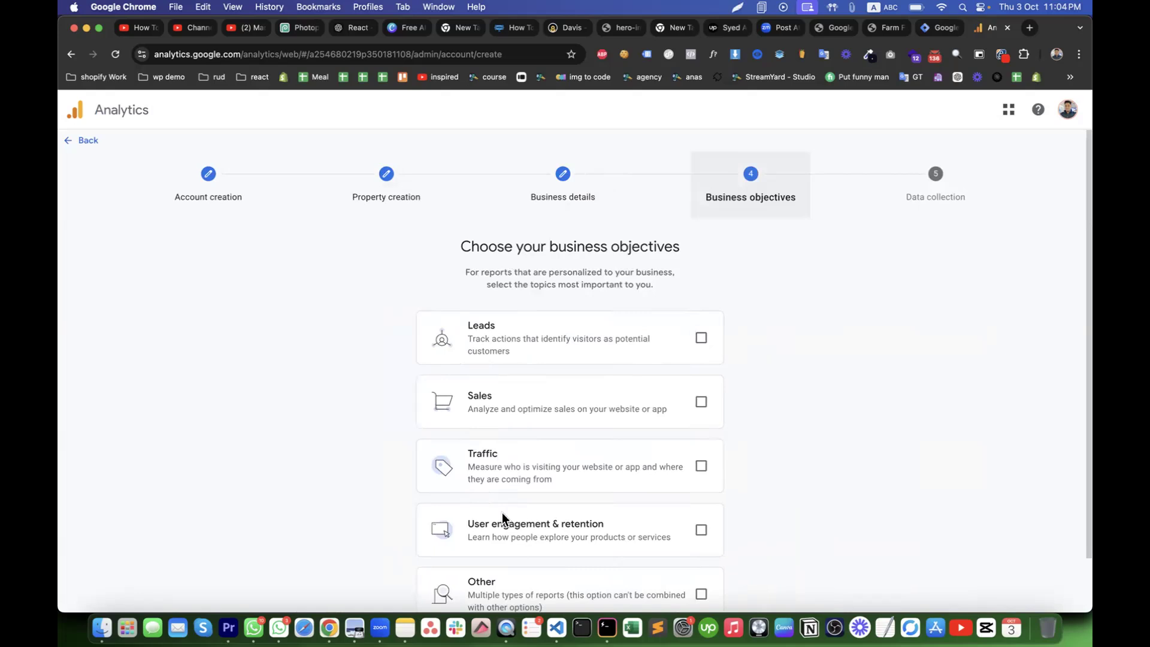
Choose Sales, Traffic and User engagement & retention as business objectives, and submit the account and property for creation.
scroll(503, 514, "down", 2)
left_click(701, 347)
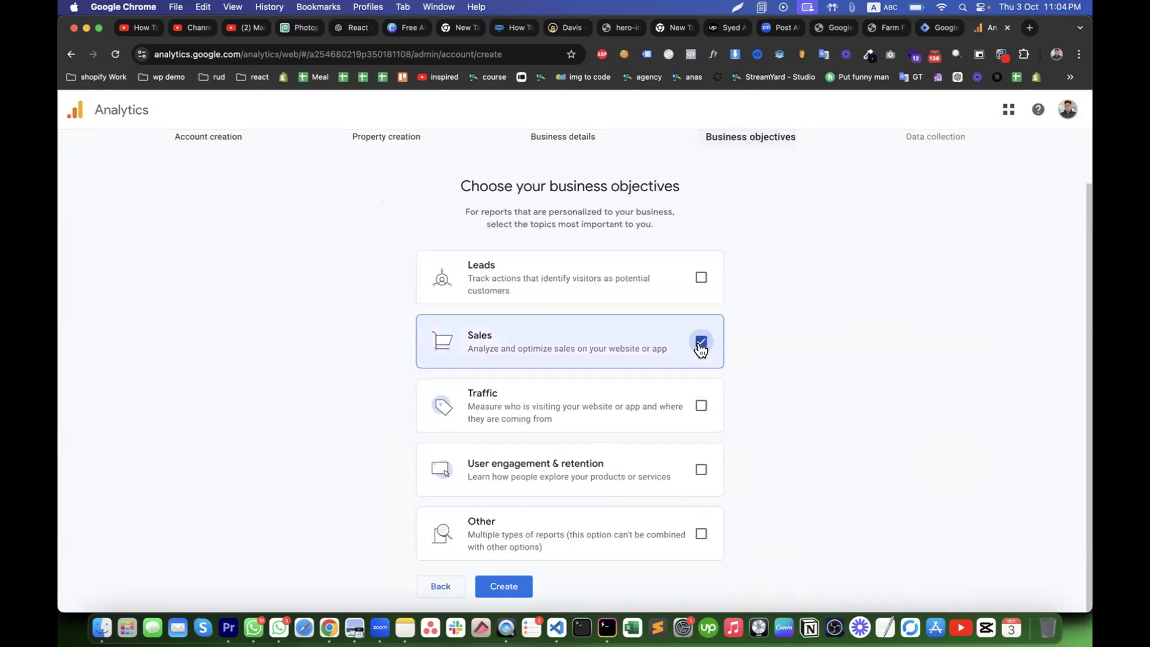
left_click(700, 408)
left_click(701, 470)
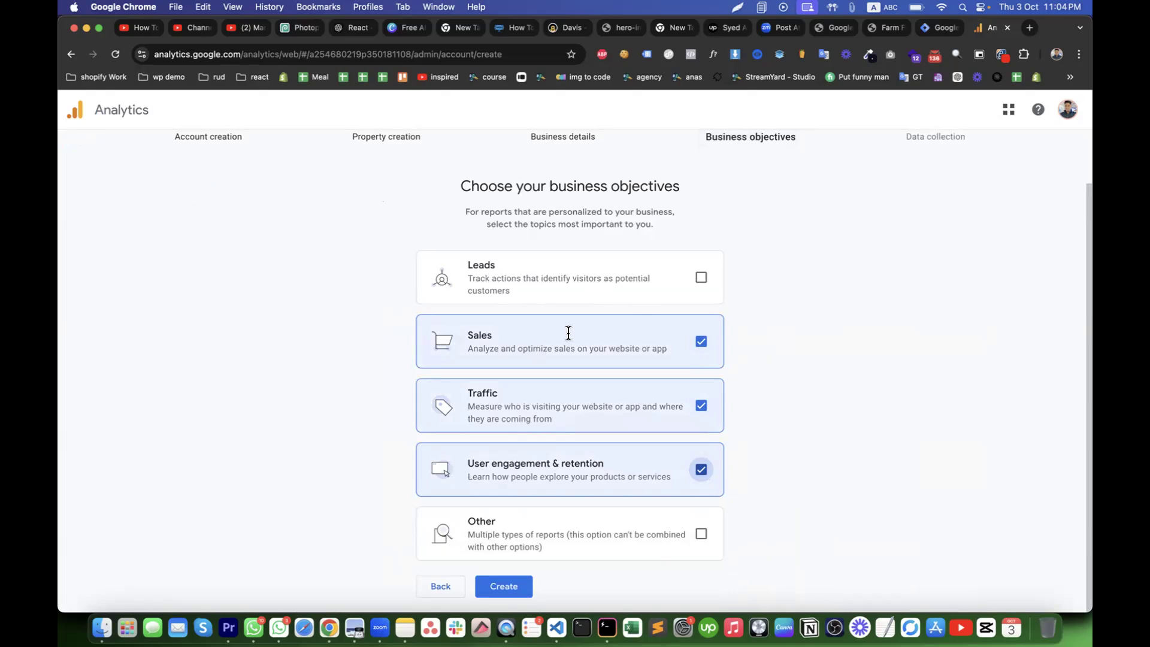
left_click(506, 587)
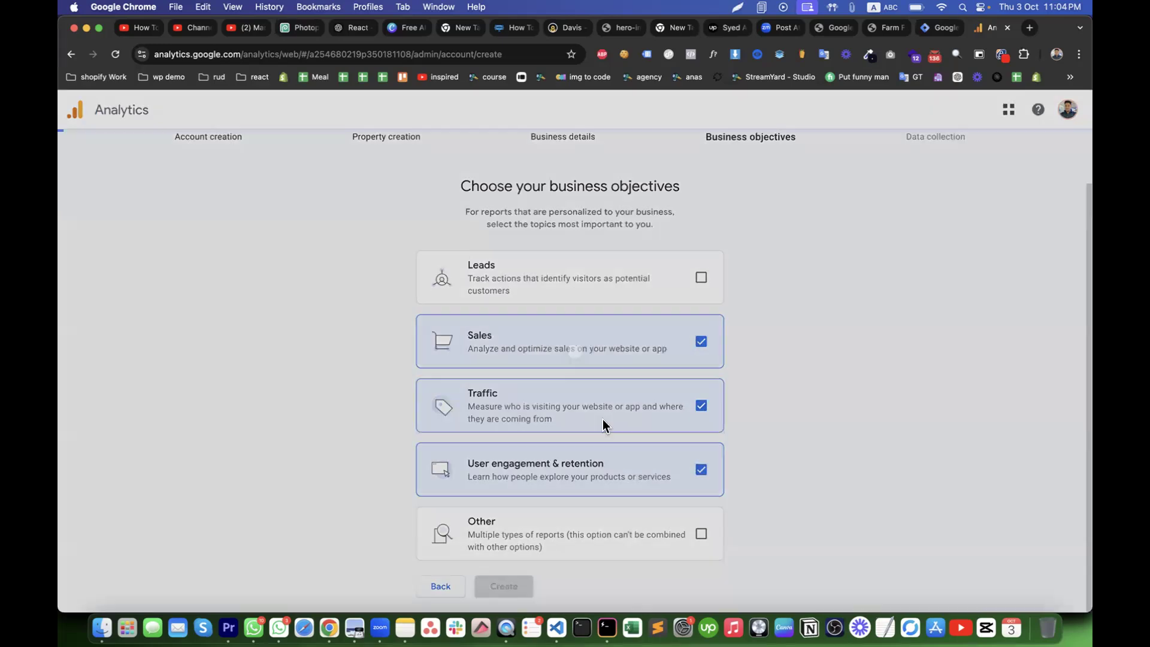
Finish creating the account and property, skip the data collection setup, and continue to the property's Home page.
left_click(413, 465)
left_click(450, 507)
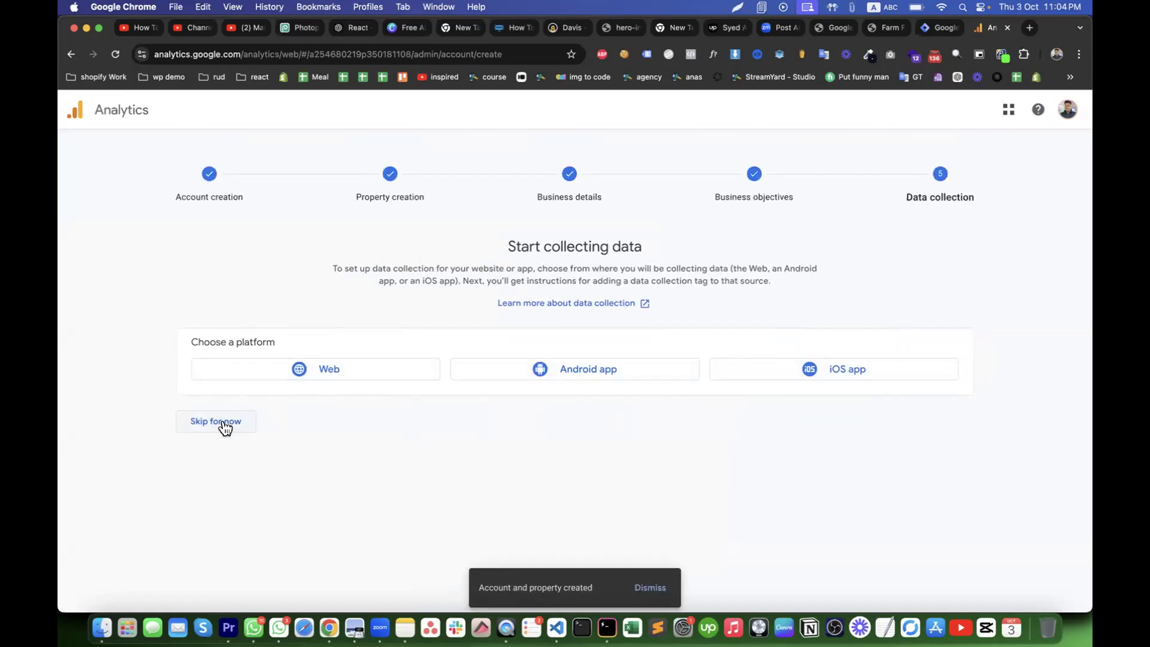
left_click(230, 426)
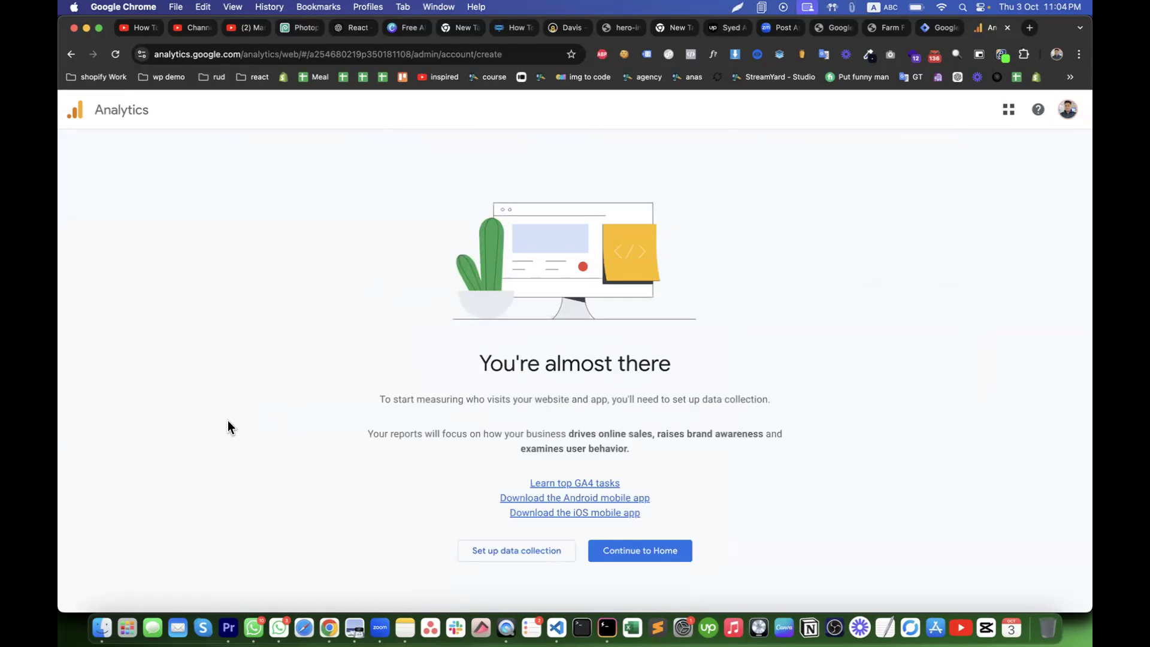
left_click(623, 555)
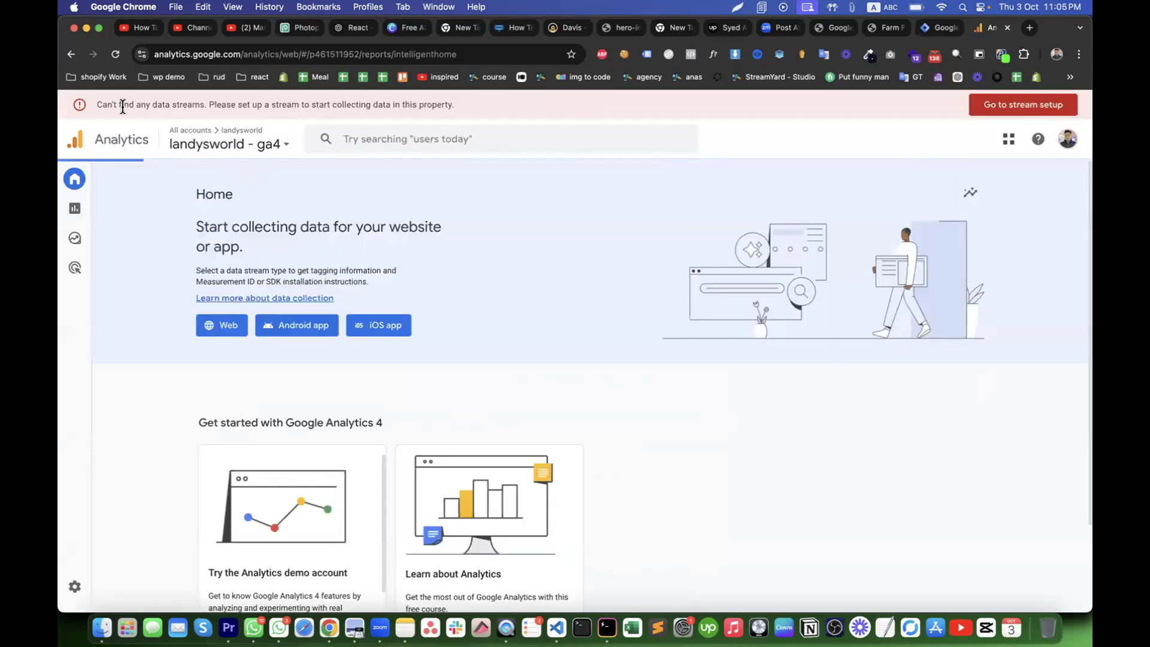
Examine the new property's data stream notice, and look over the store's product page and the Tag Manager container.
left_click_drag(114, 105, 495, 106)
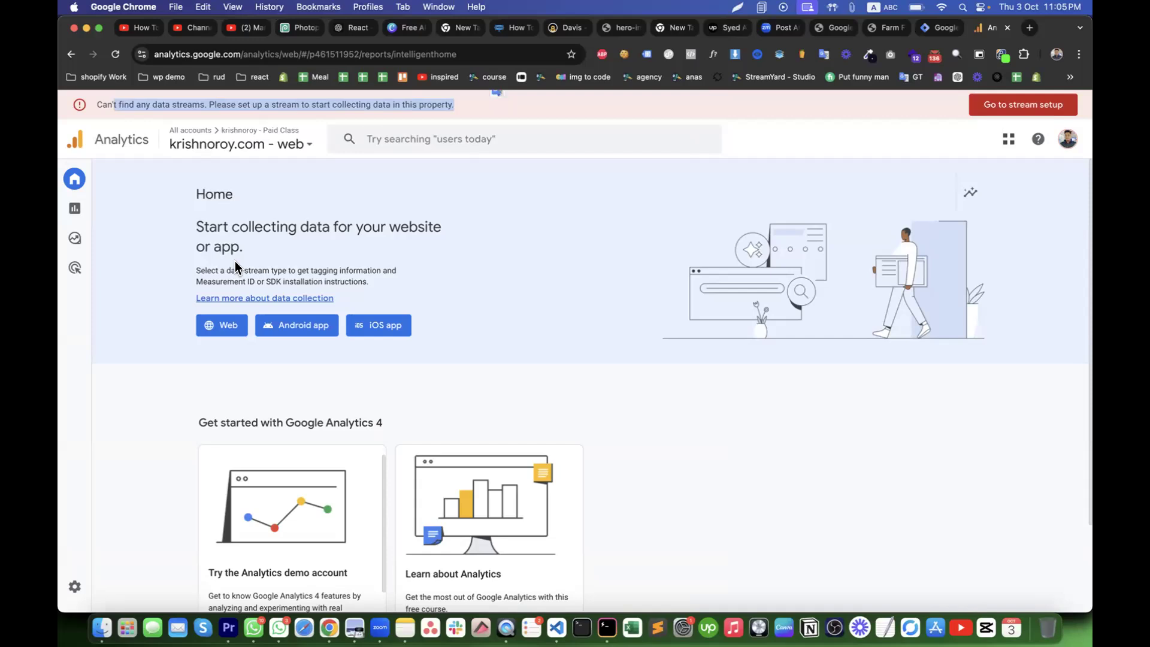
left_click(590, 396)
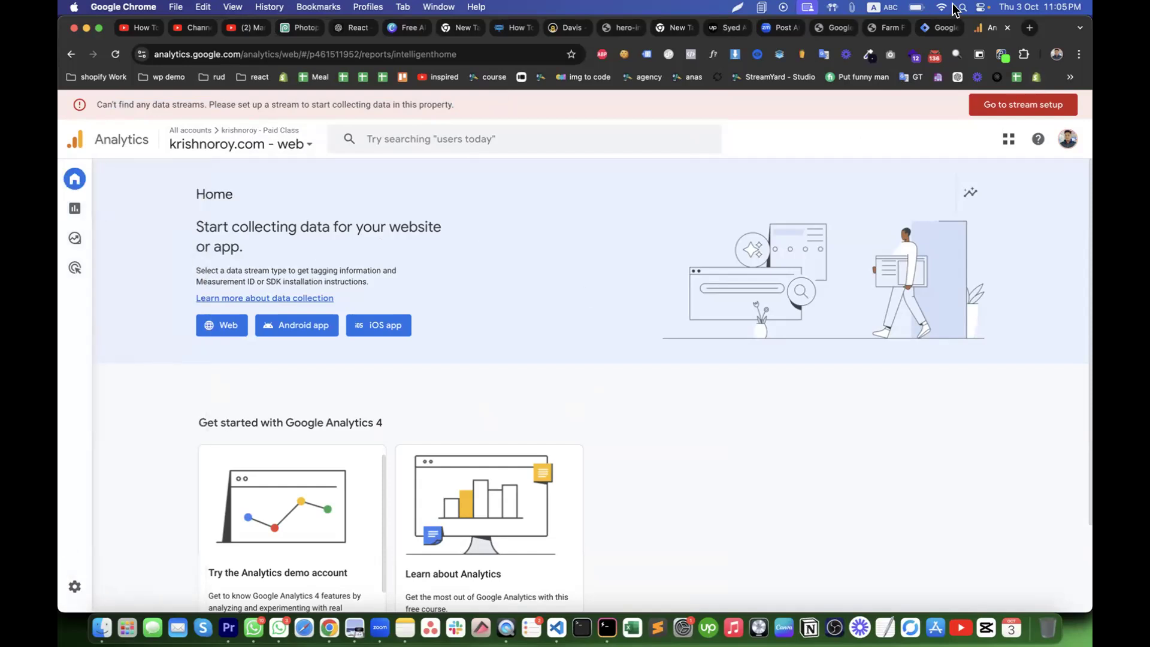
left_click(894, 30)
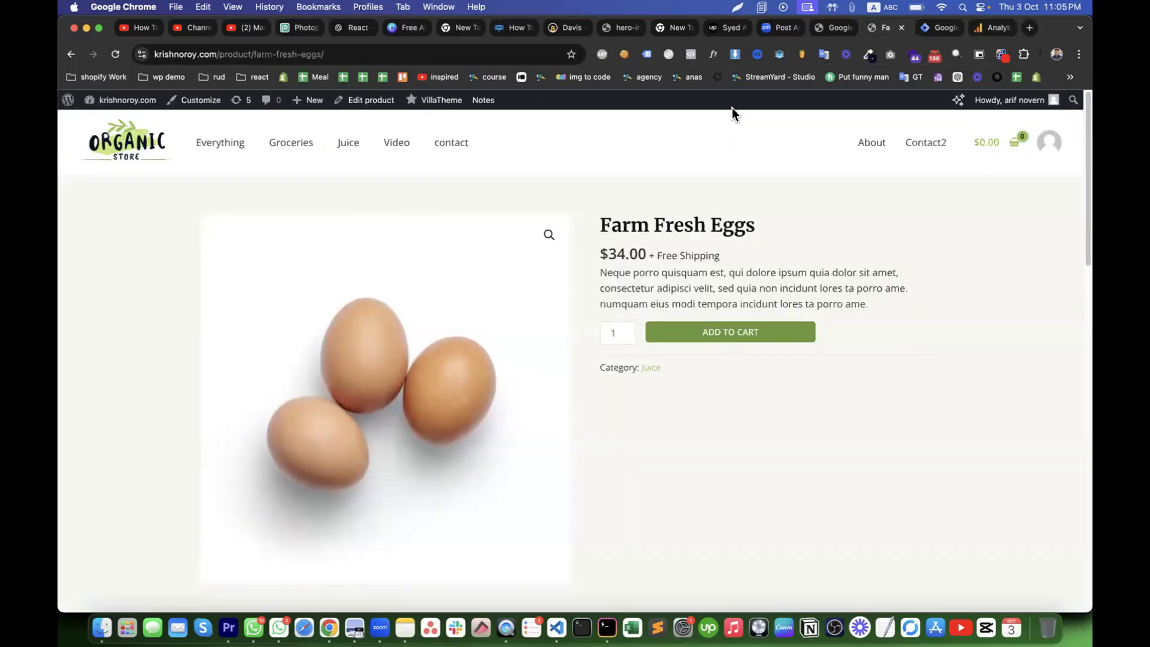
left_click(935, 29)
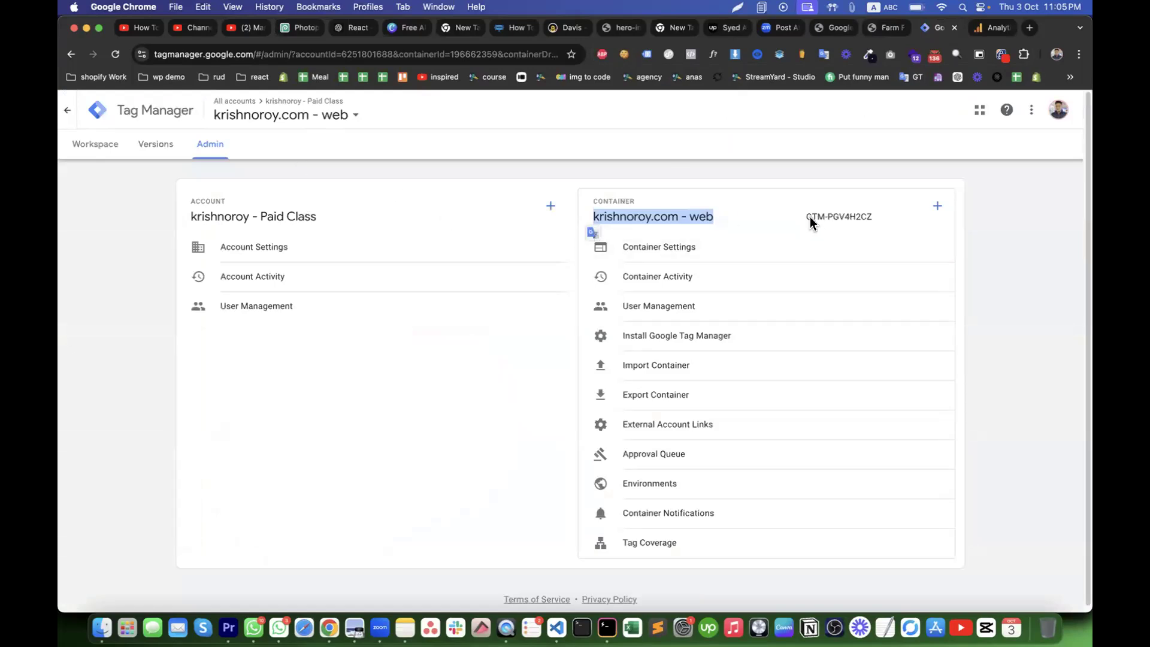
left_click(994, 30)
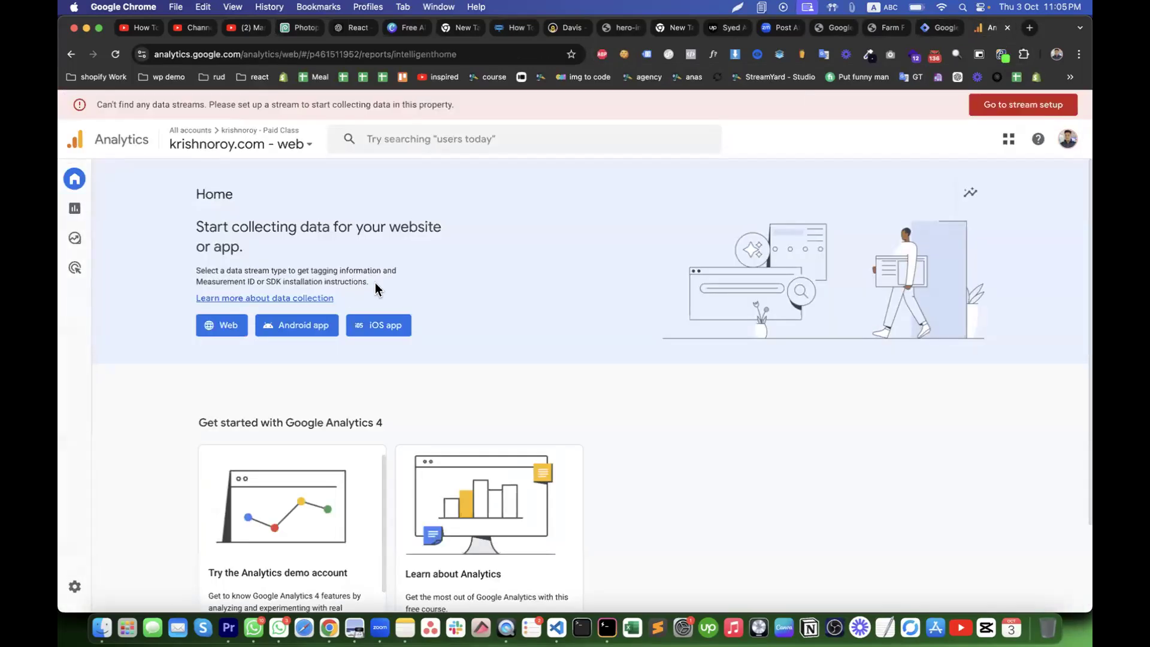
Log out of the WordPress store site and copy its base address, krishnoroy.com, from the login page's URL.
left_click(889, 28)
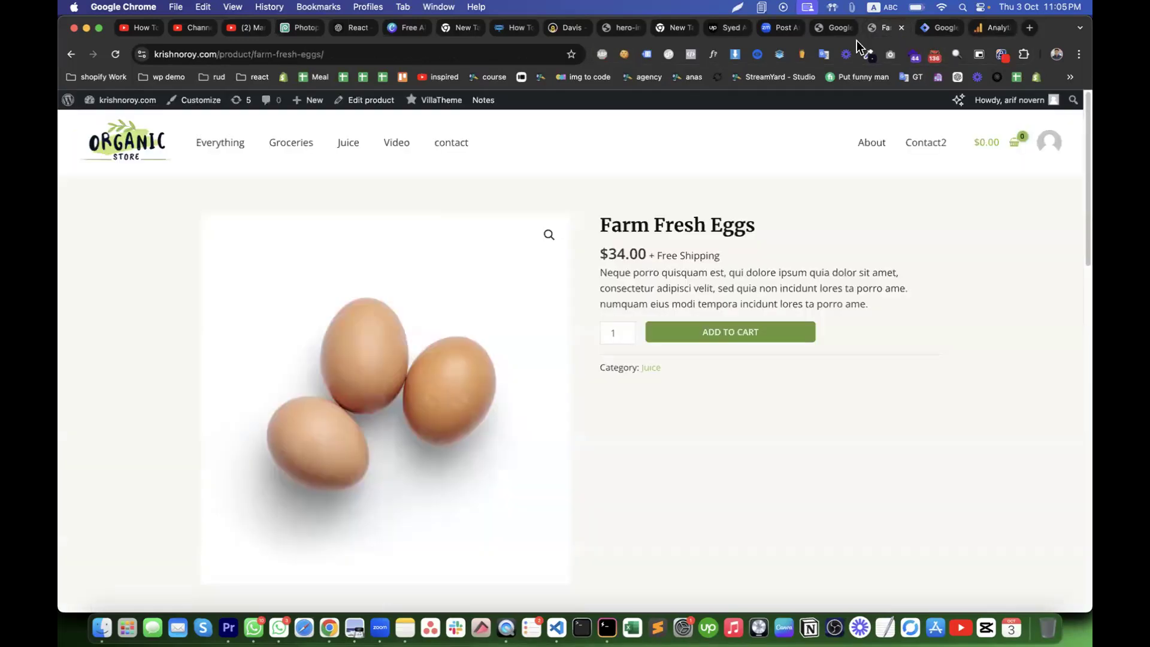
mouse_move(1003, 100)
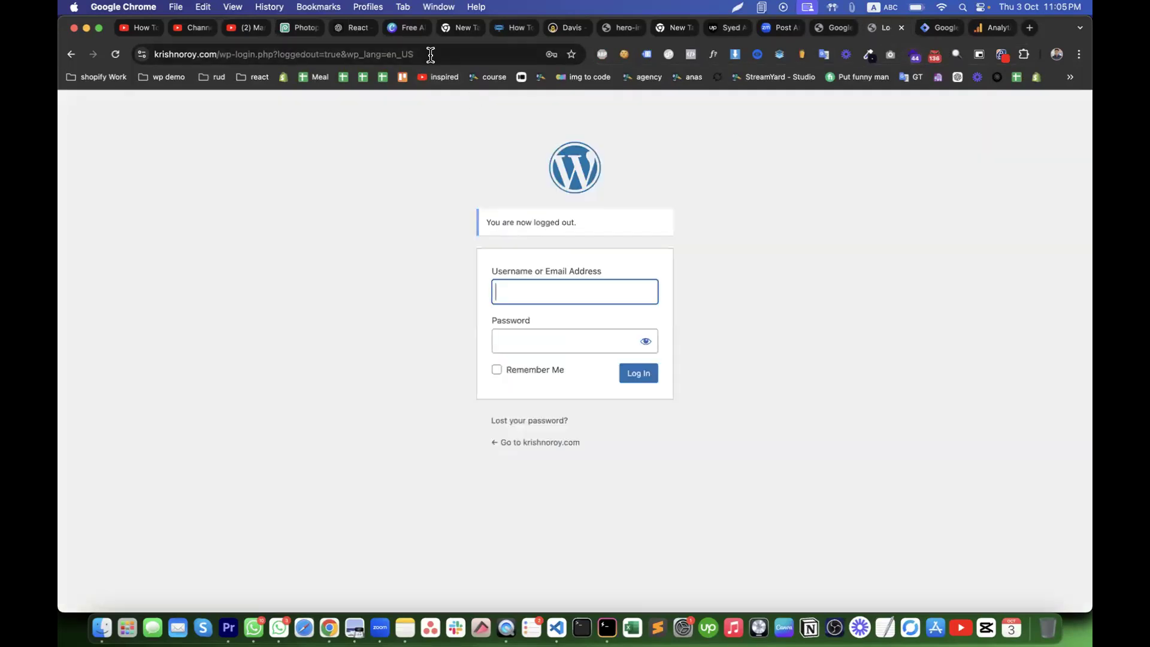
left_click_drag(218, 54, 155, 54)
key("super+c")
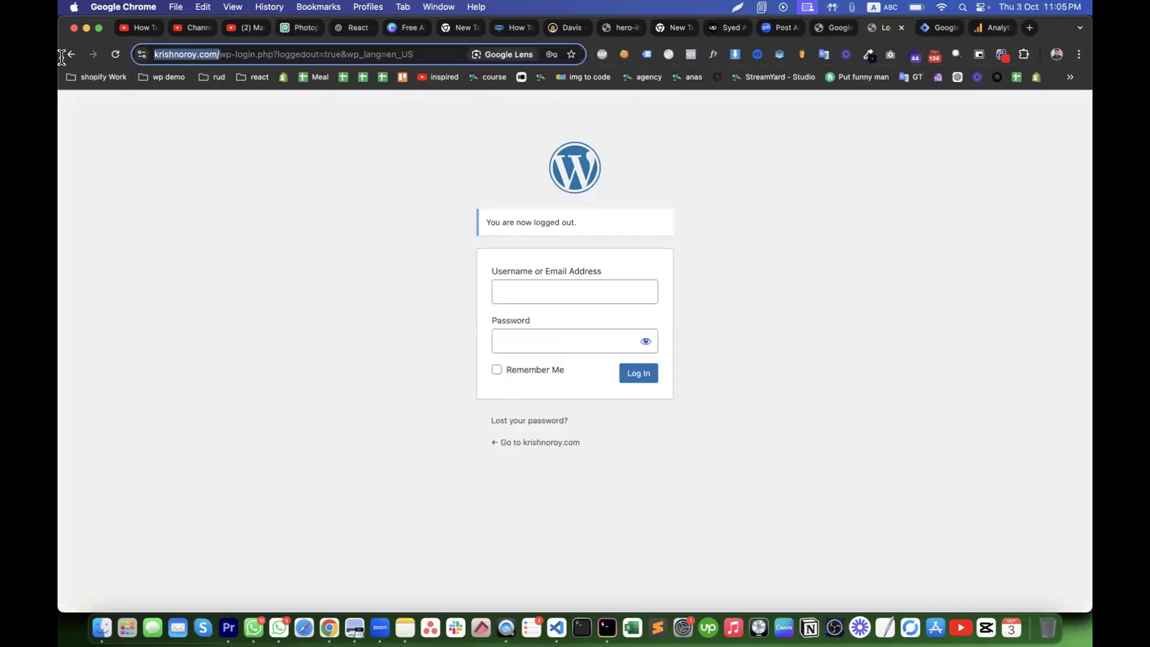
left_click(925, 27)
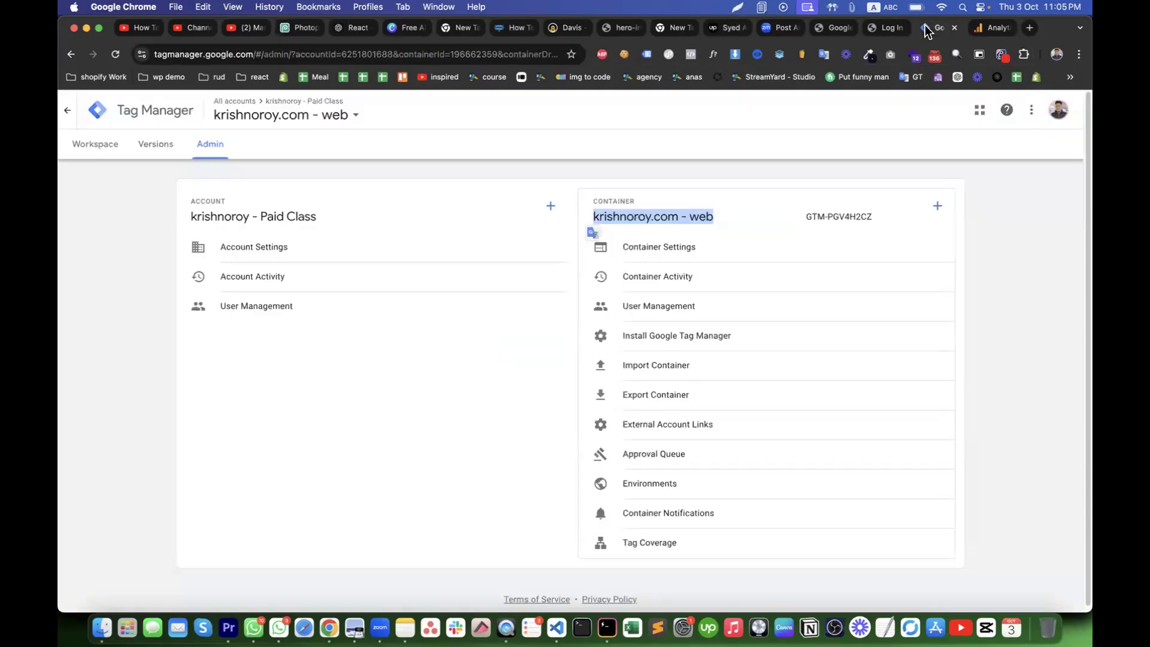
left_click(97, 145)
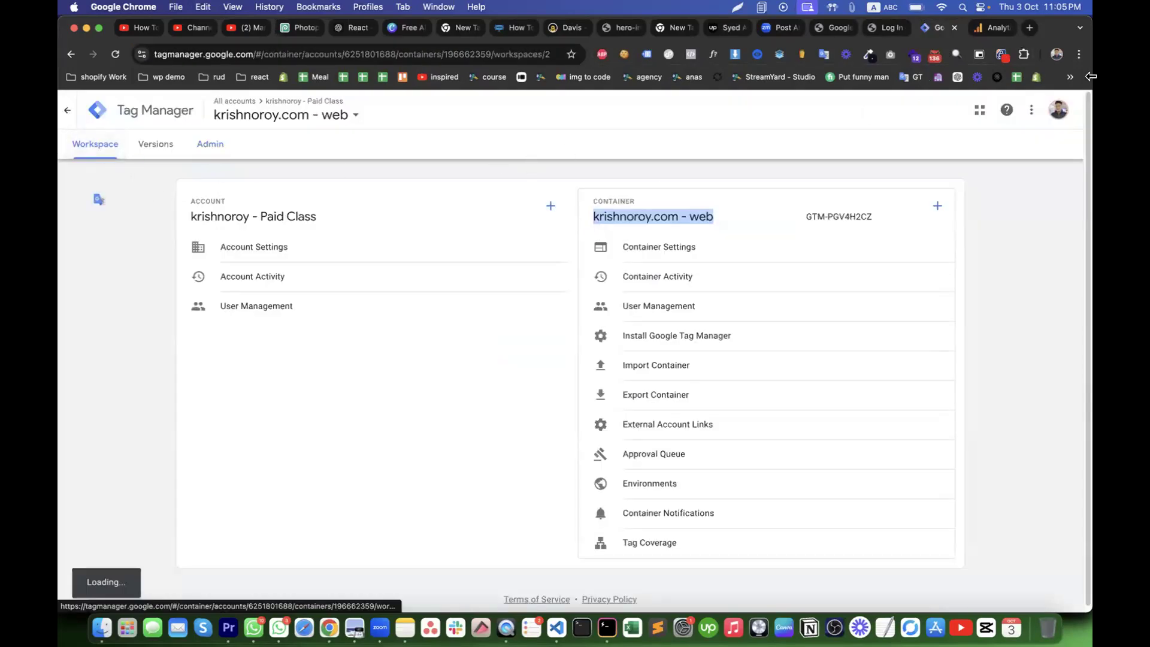
left_click(991, 28)
left_click(217, 329)
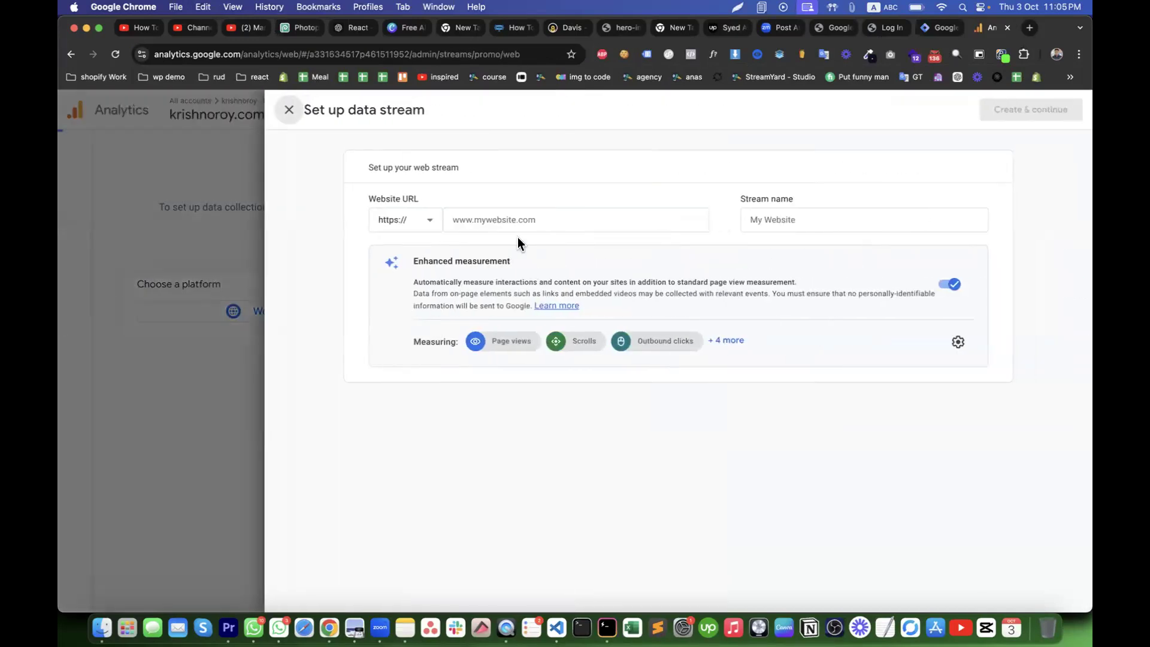
left_click(517, 230)
key("super+v")
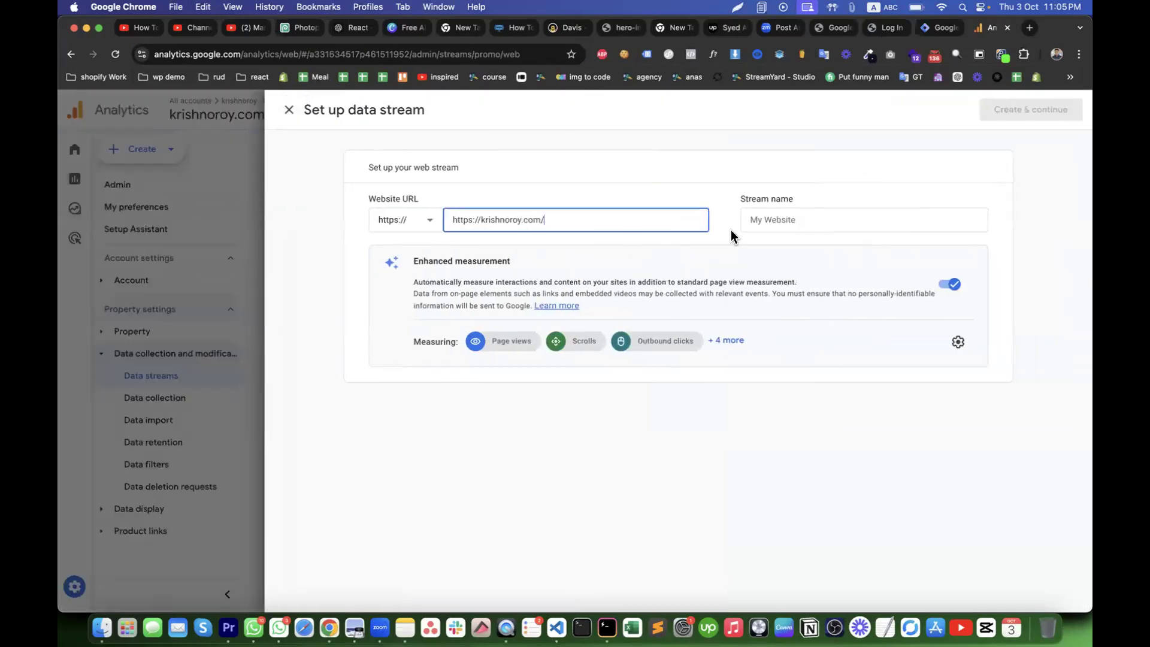
Name the web data stream "Krishnoroy.com", using the copied address without its protocol and trailing slash.
left_click(768, 209)
key("super+v")
left_click_drag(782, 220, 721, 226)
type("K")
key("Delete")
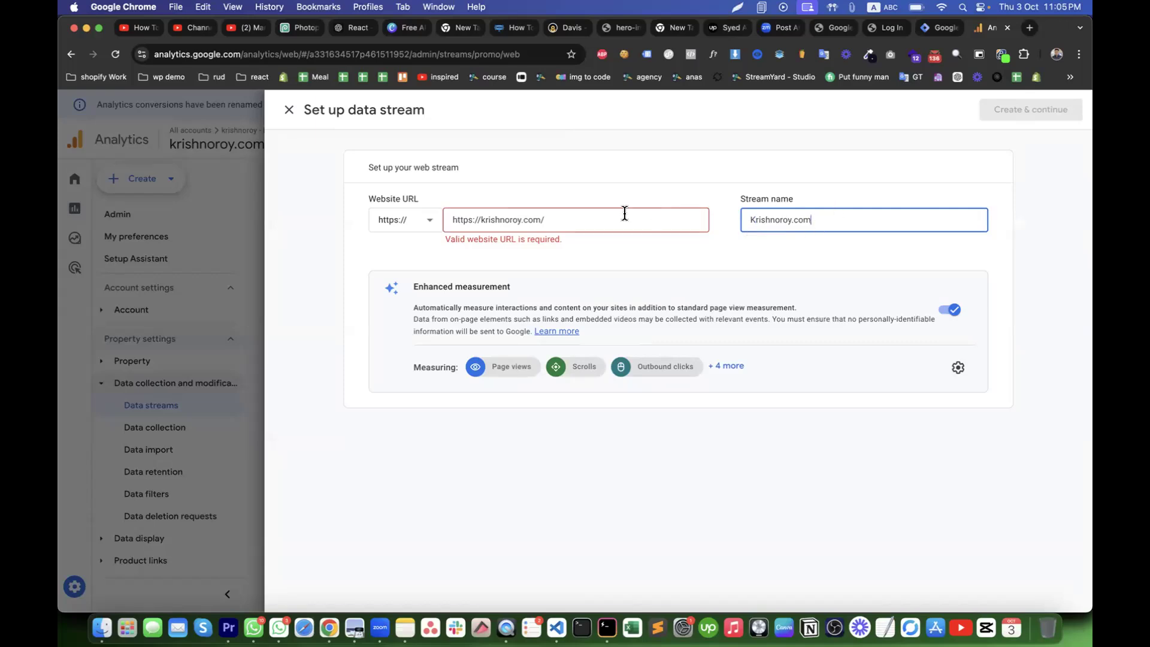
left_click_drag(481, 218, 430, 226)
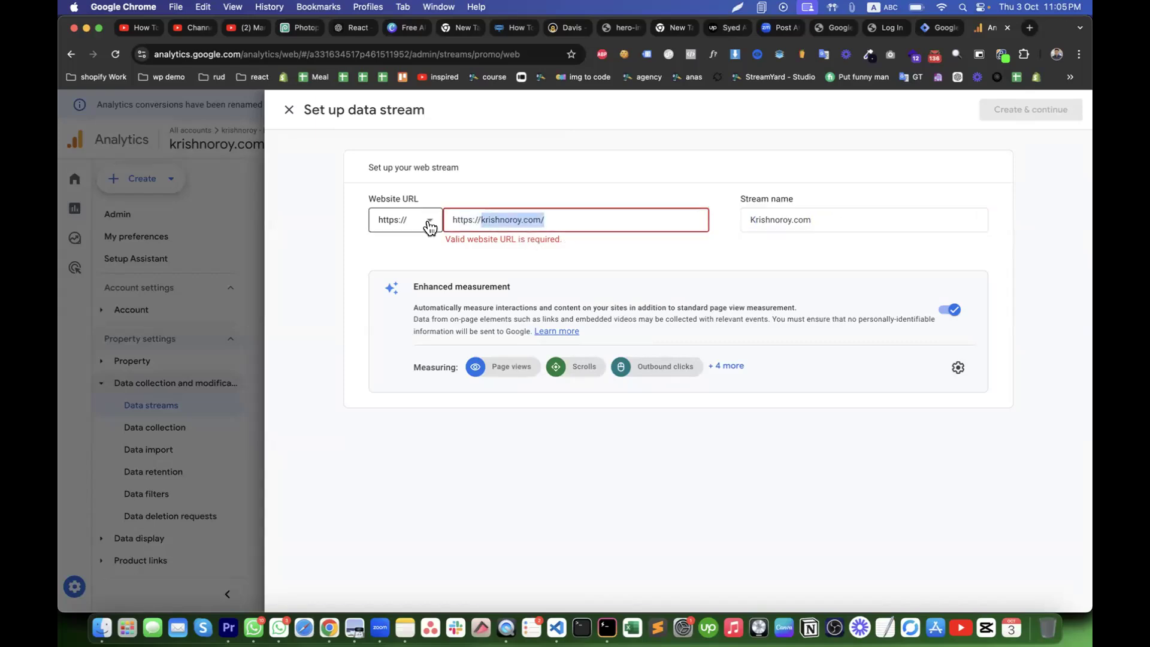
left_click(556, 217)
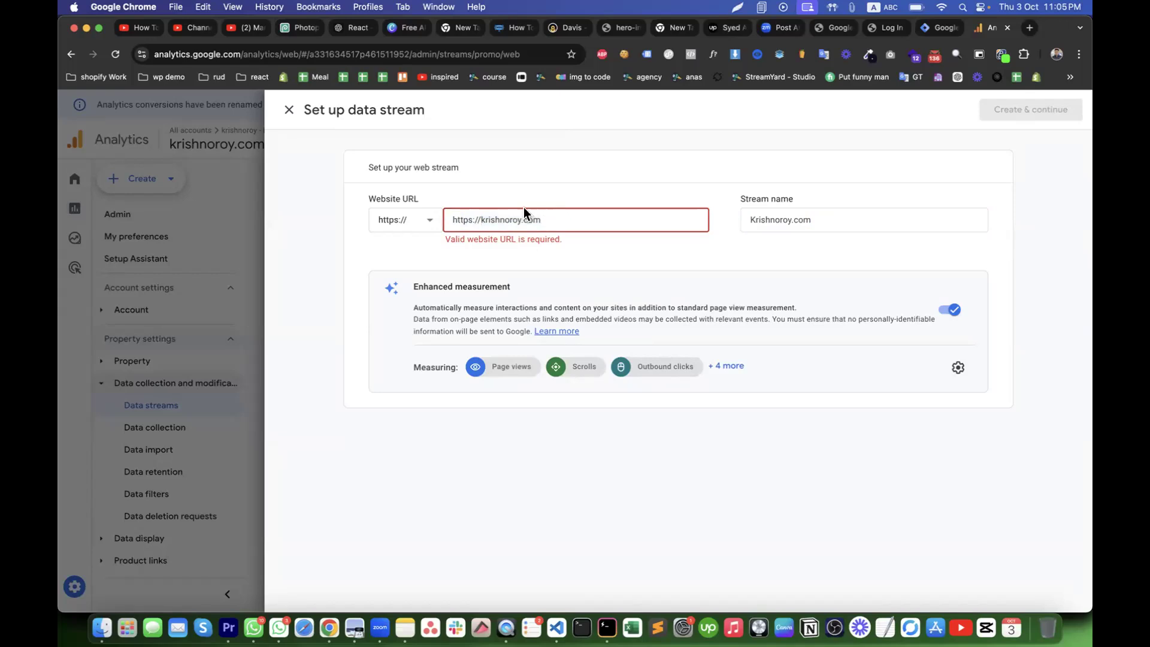
left_click_drag(479, 219, 455, 219)
key("BackSpace")
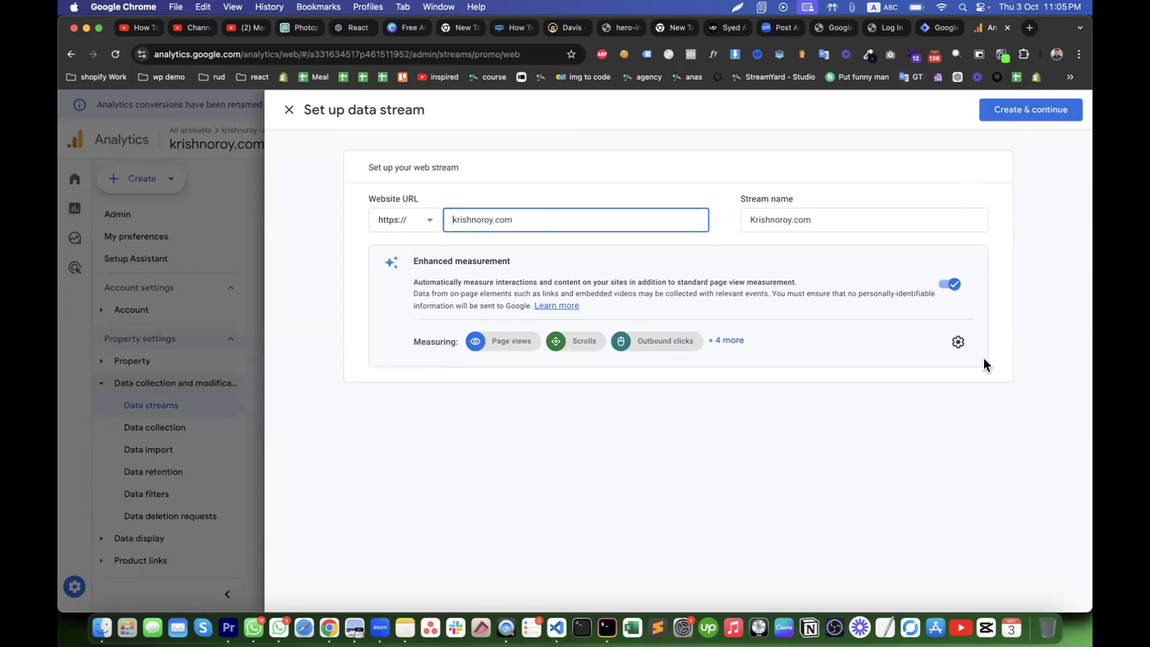
Show all interactions covered by enhanced measurement, and create the web data stream with enhanced measurement enabled.
left_click(726, 340)
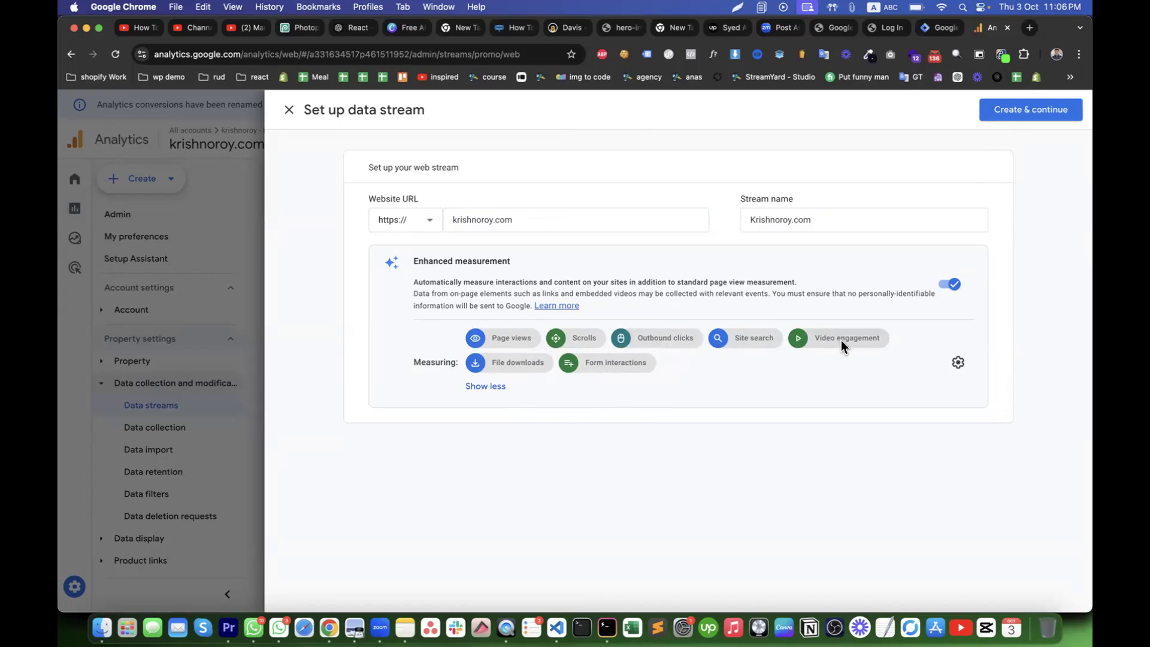
left_click_drag(420, 362, 455, 365)
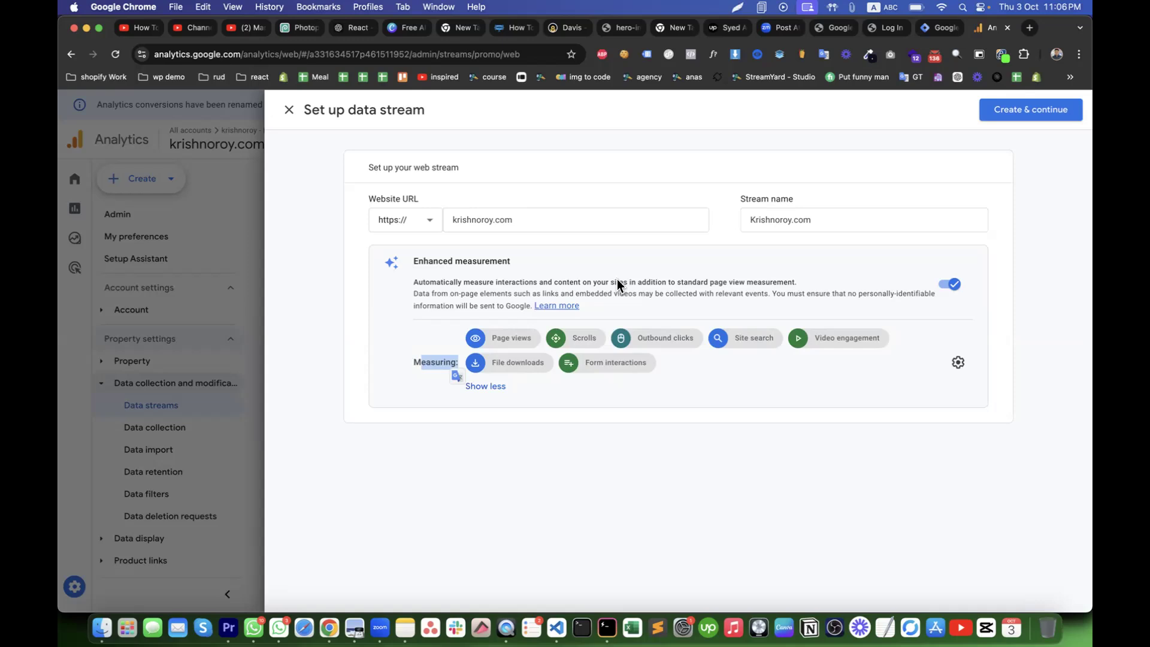
left_click(601, 388)
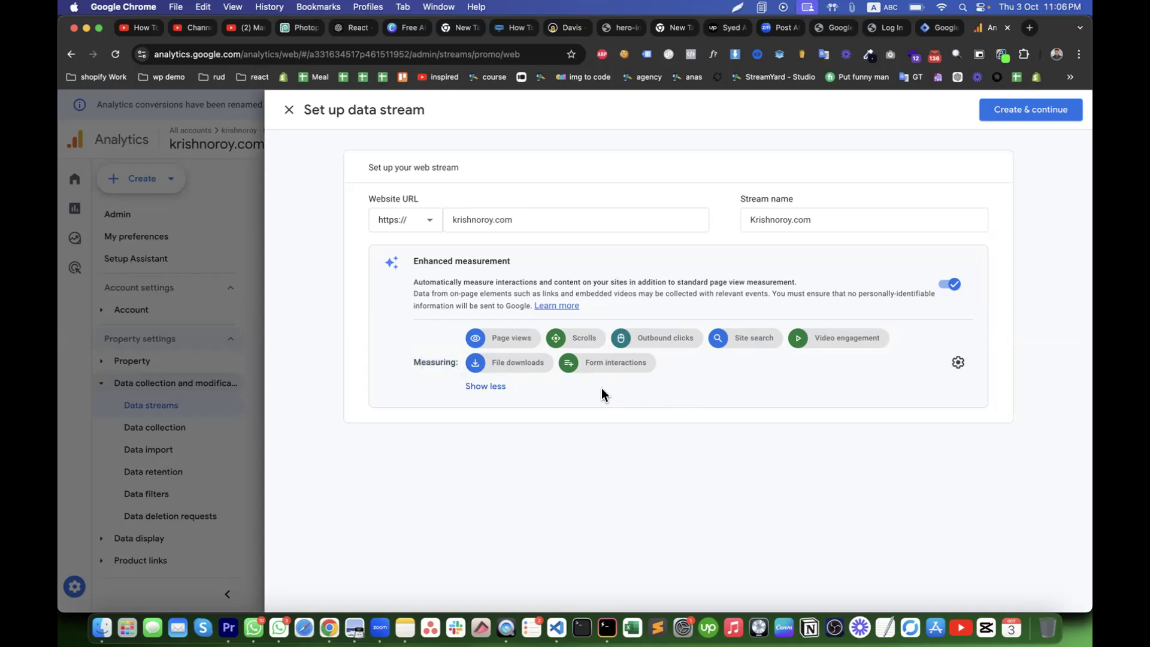
left_click(1018, 112)
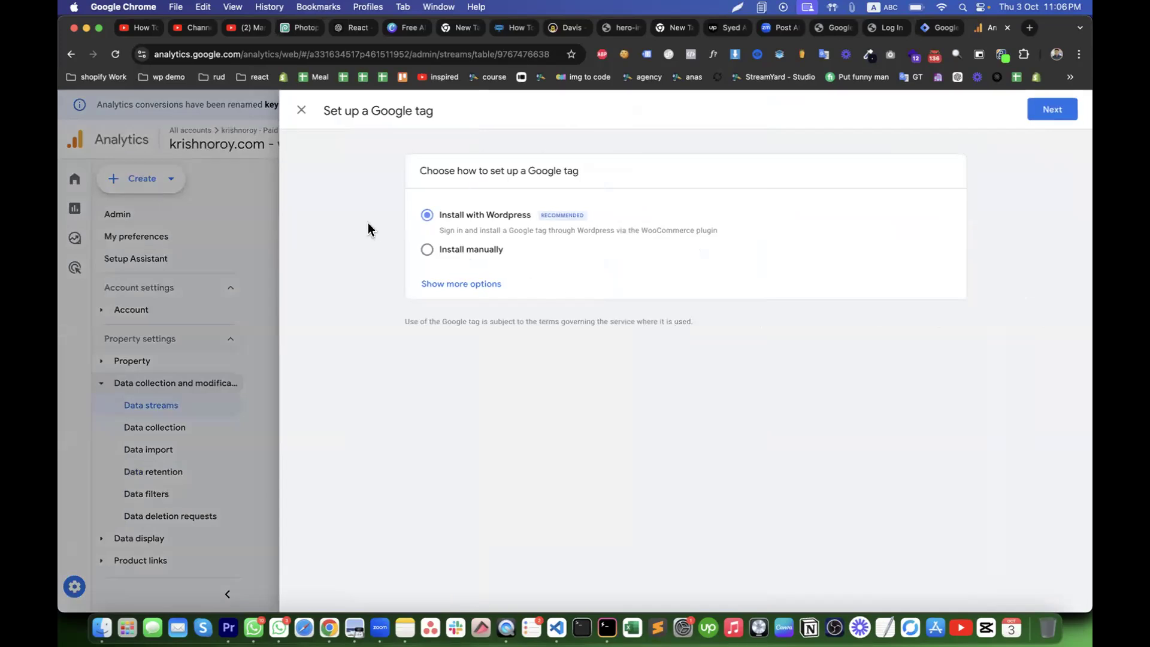
Copy the web stream's measurement ID in Google Analytics and start a new tag in Google Tag Manager, browsing the available tag types.
left_click(299, 112)
left_click(539, 254)
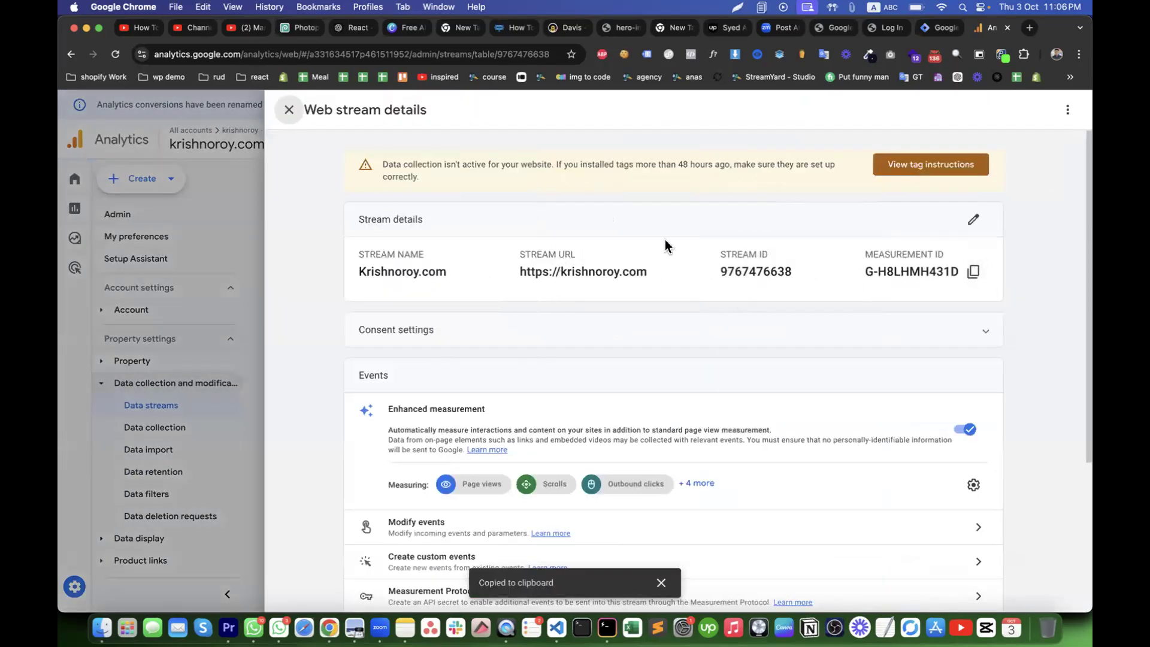
left_click(947, 29)
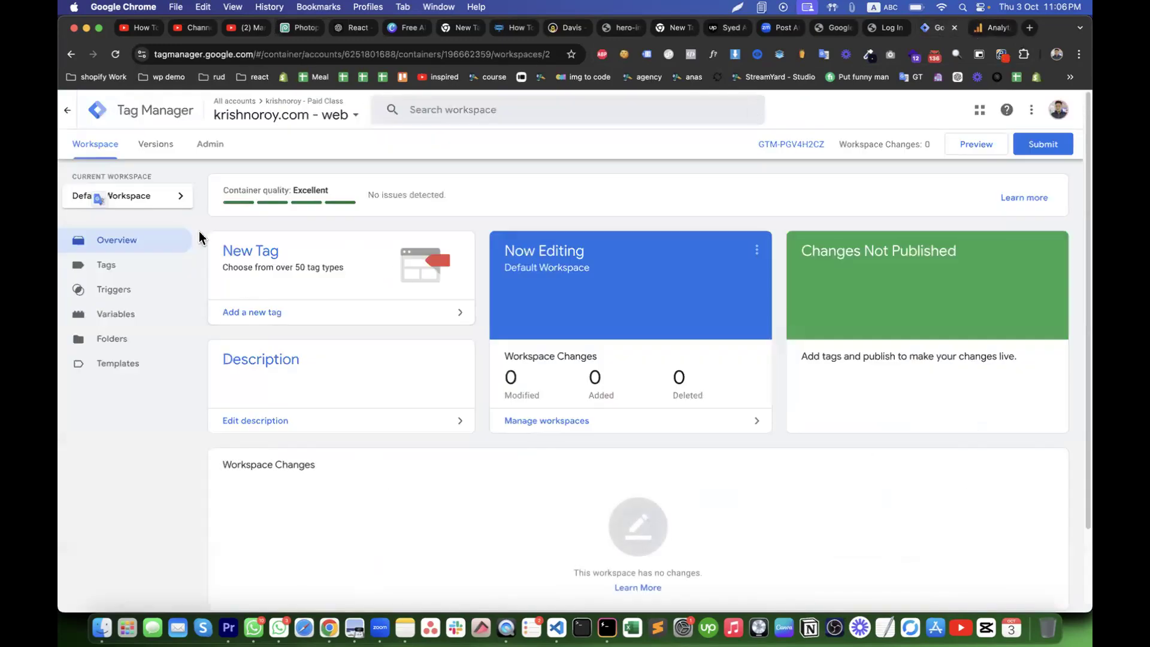
left_click(81, 265)
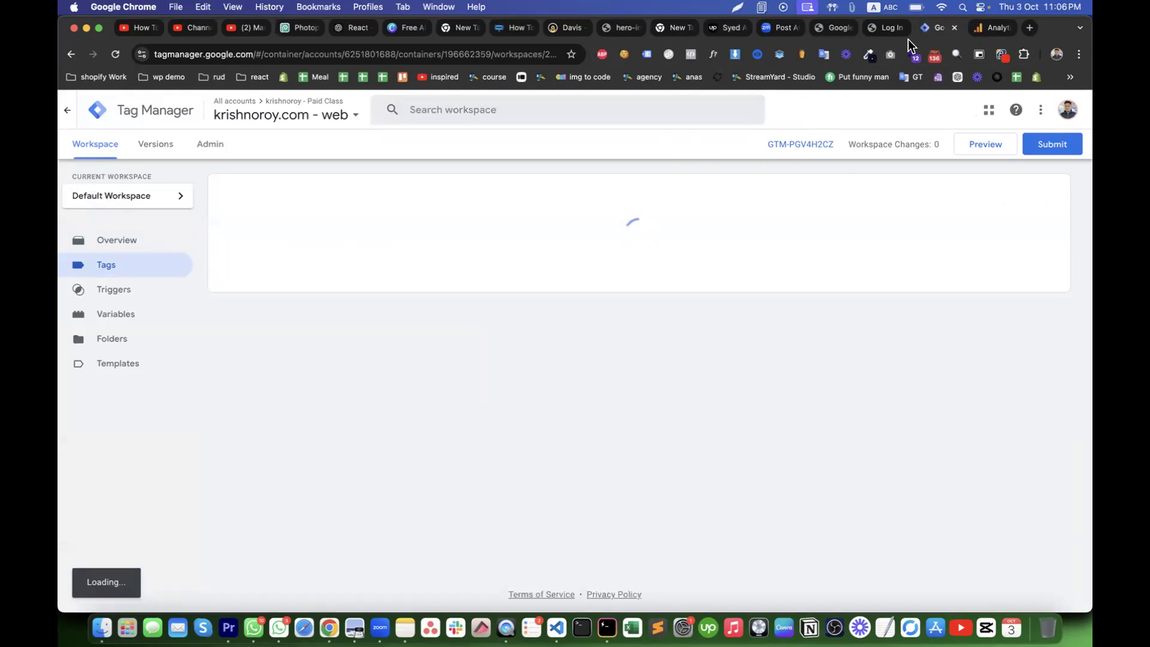
left_click(1034, 191)
left_click(795, 205)
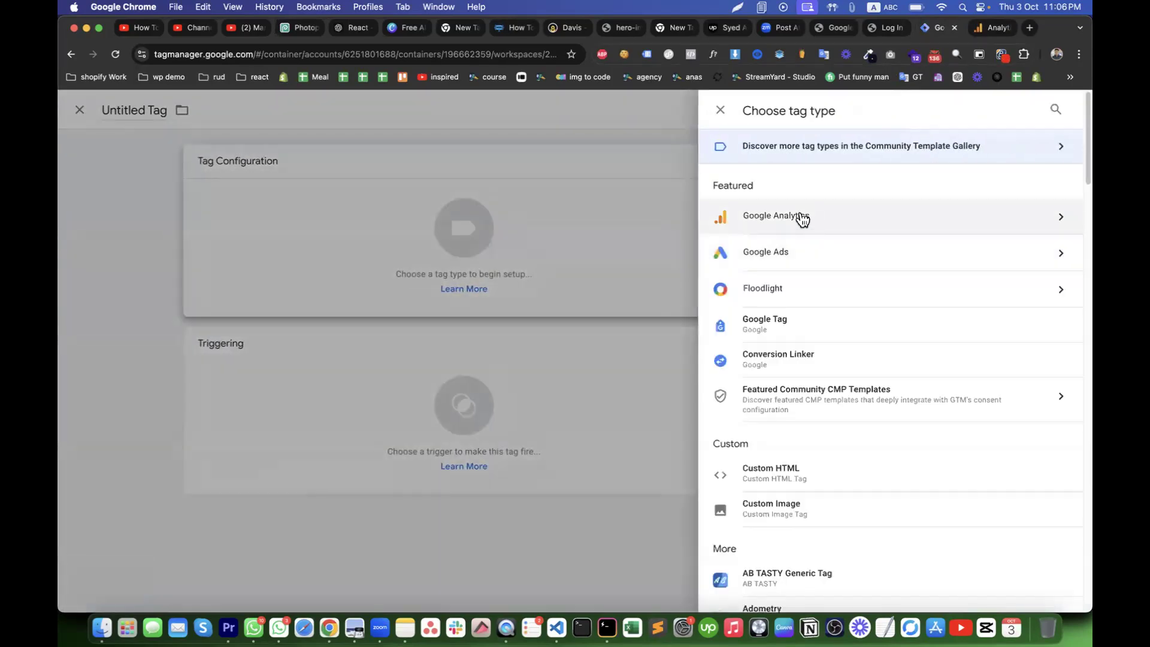
left_click(800, 218)
left_click(720, 110)
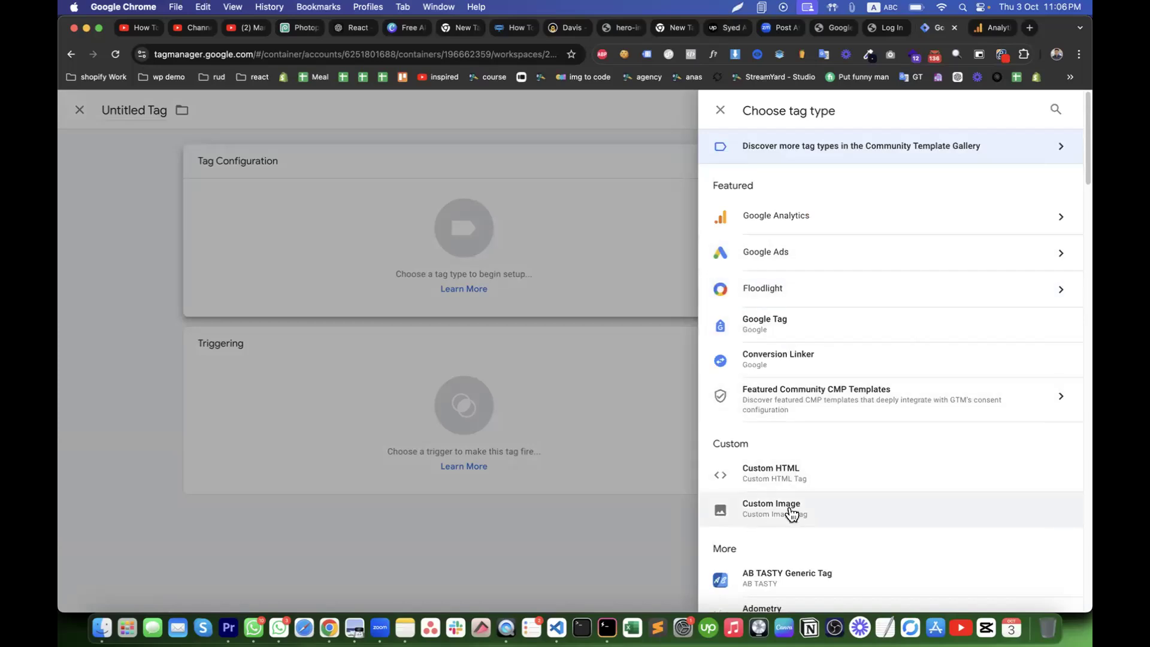
scroll(791, 509, "down", 5)
scroll(816, 257, "up", 5)
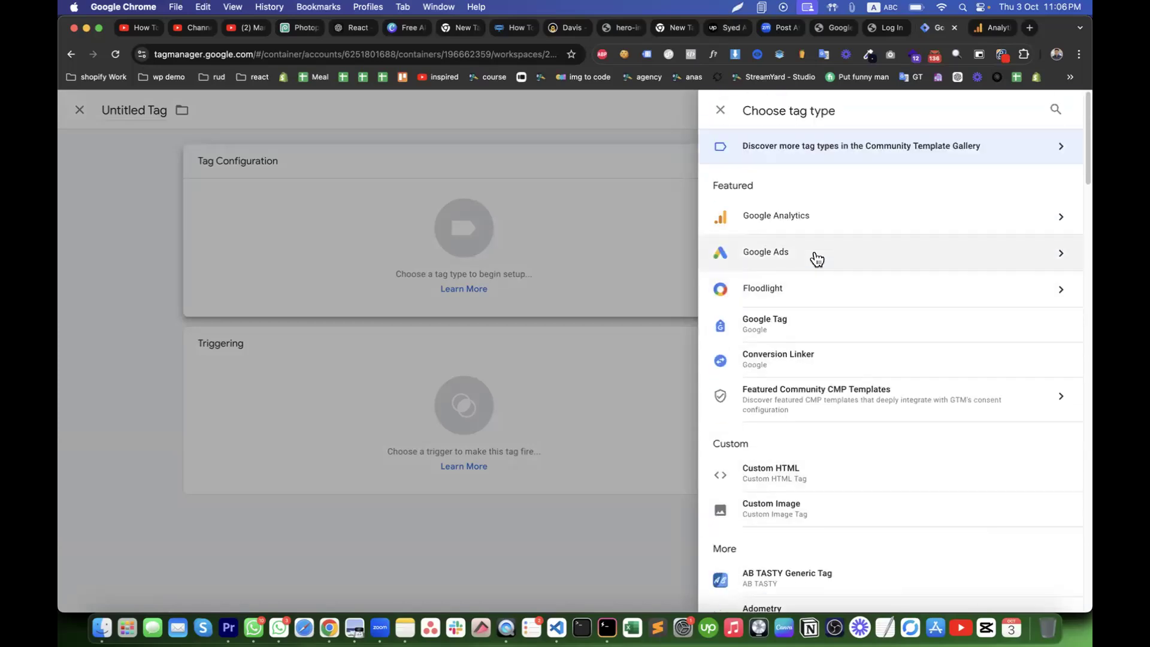
Switch to Google Analytics and copy the manual-install gtag.js snippet from the stream's Google tag installation instructions.
left_click(991, 30)
scroll(726, 376, "down", 5)
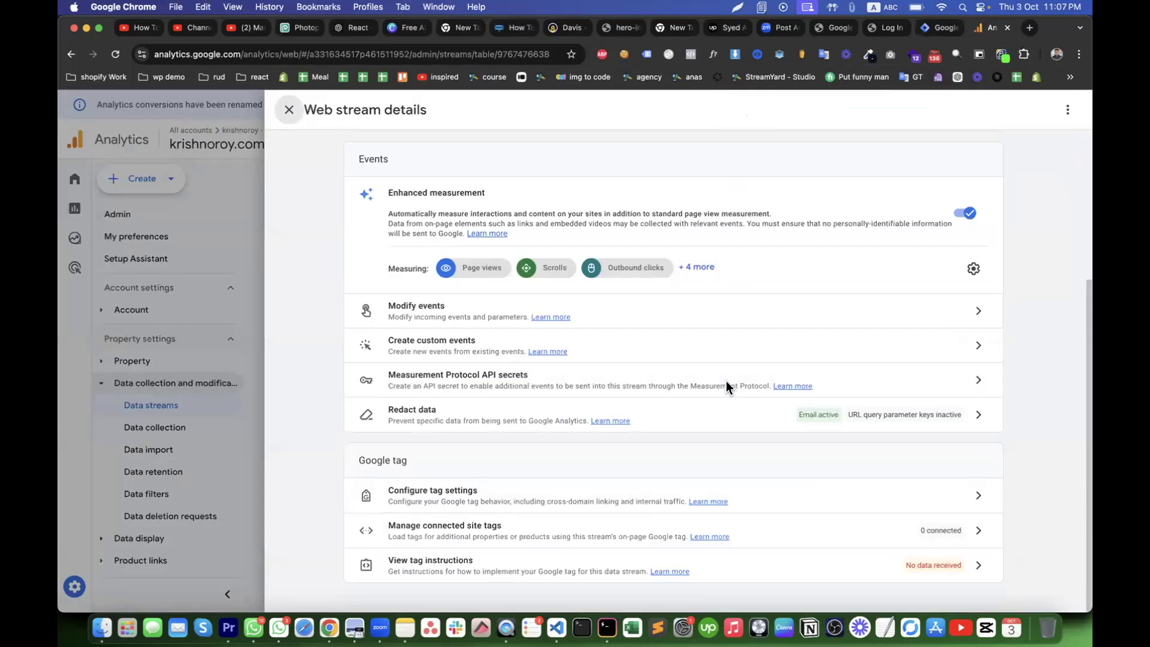
left_click(439, 498)
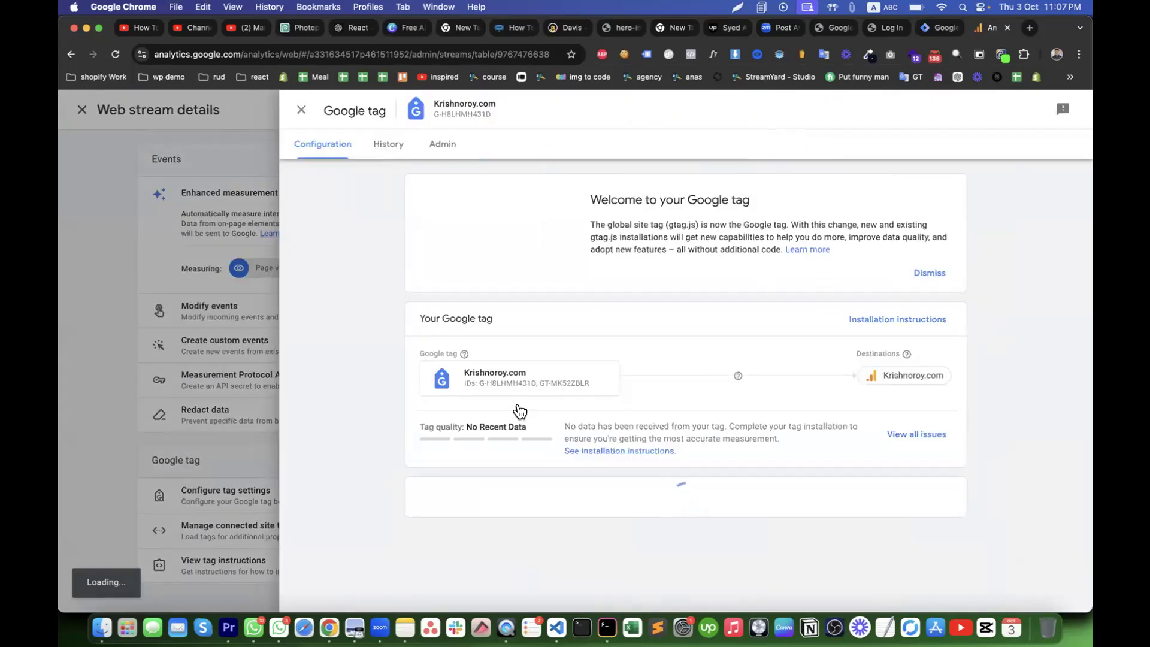
scroll(923, 406, "down", 2)
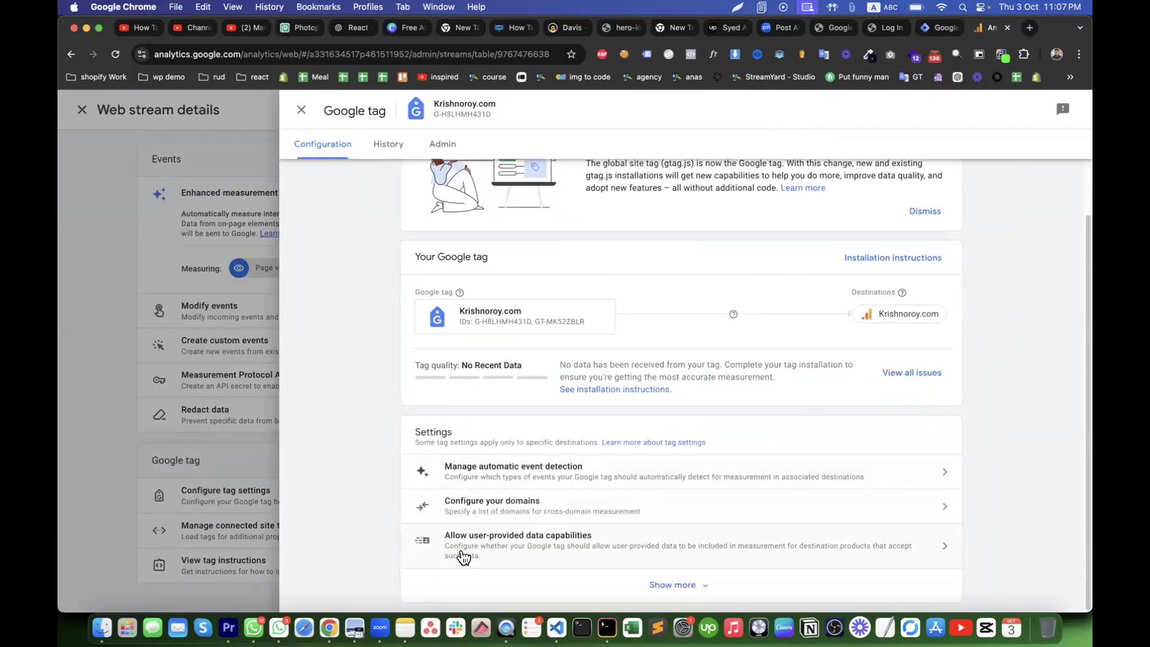
scroll(931, 210, "up", 2)
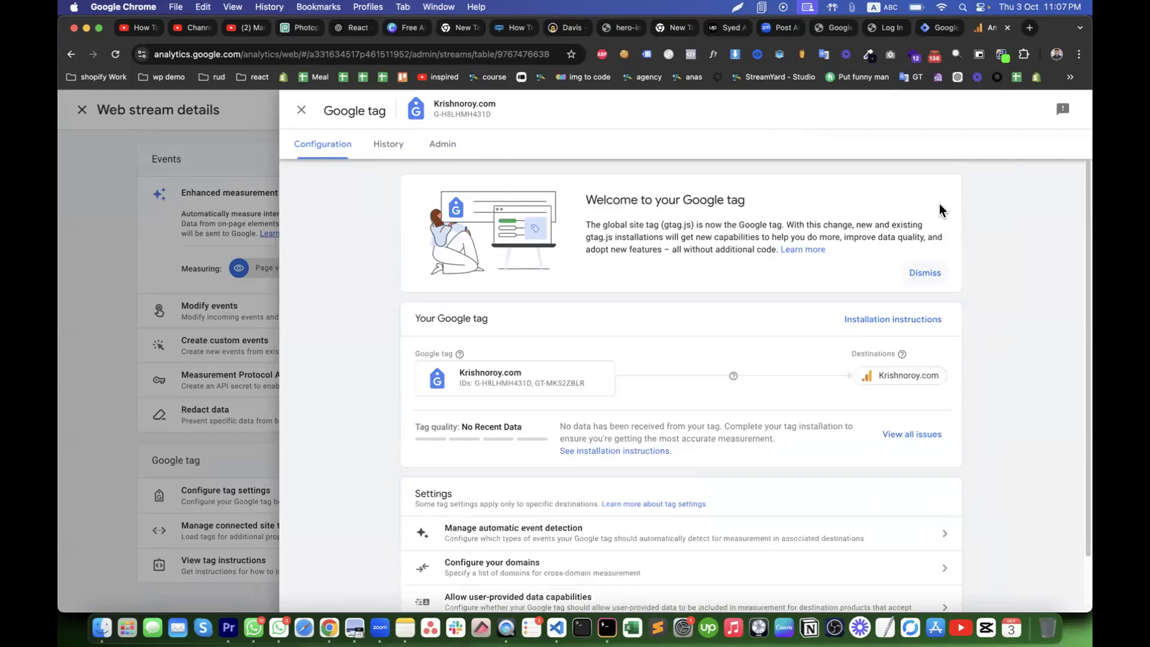
left_click(880, 324)
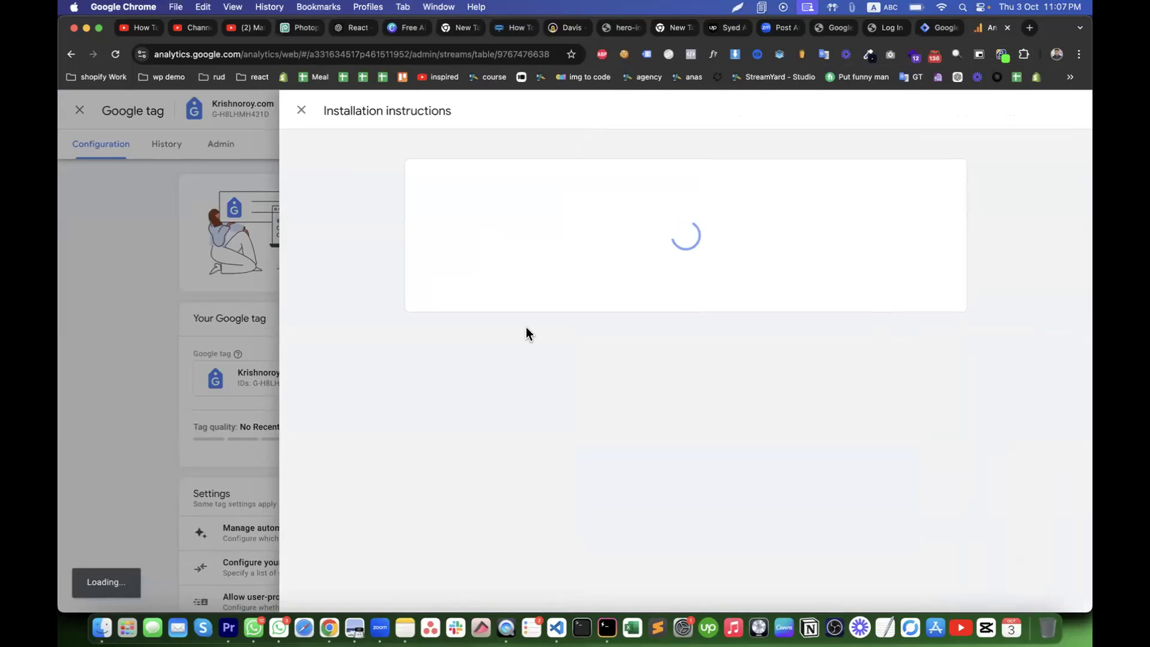
scroll(558, 371, "down", 5)
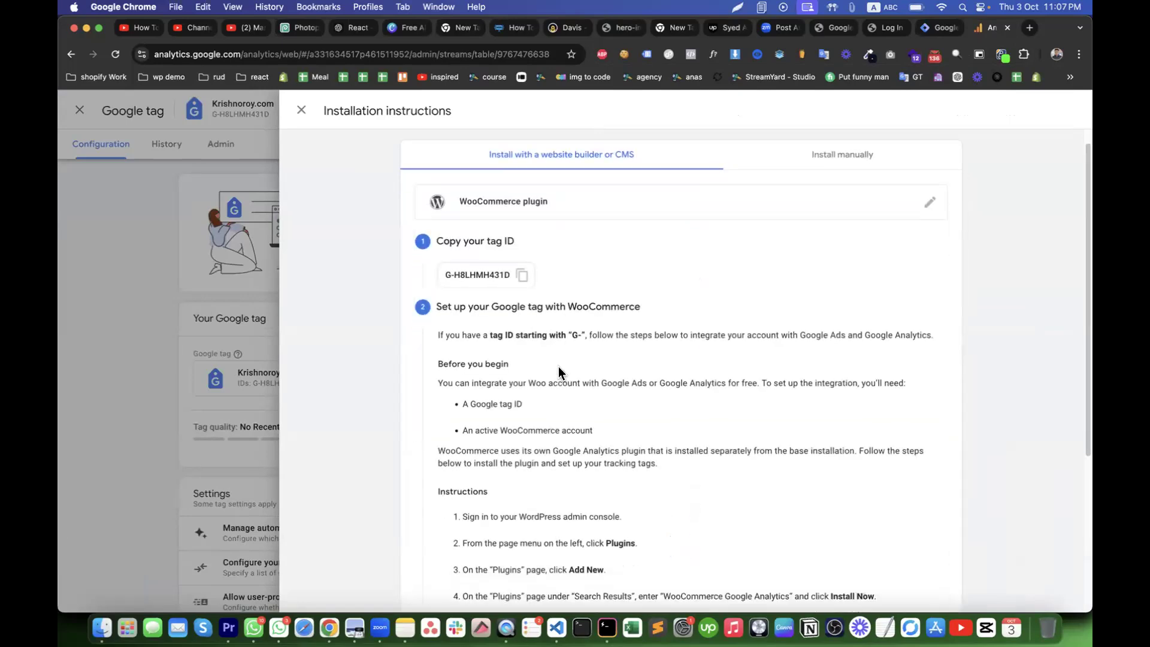
scroll(558, 371, "up", 5)
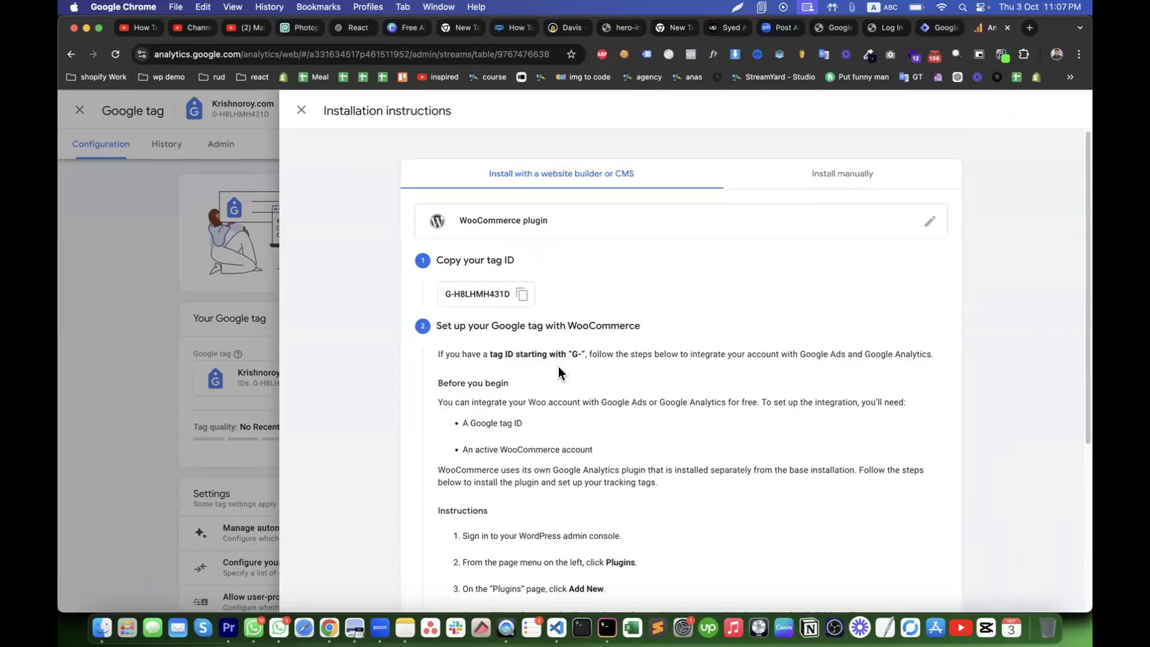
left_click(840, 175)
left_click_drag(470, 358, 435, 263)
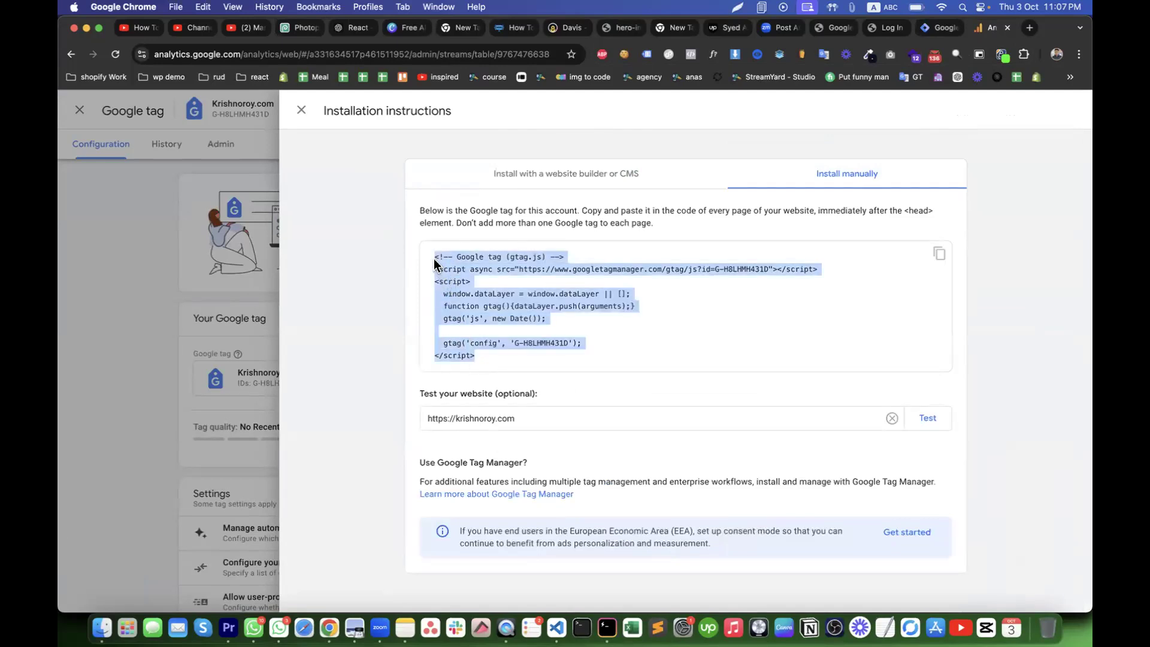
left_click(939, 254)
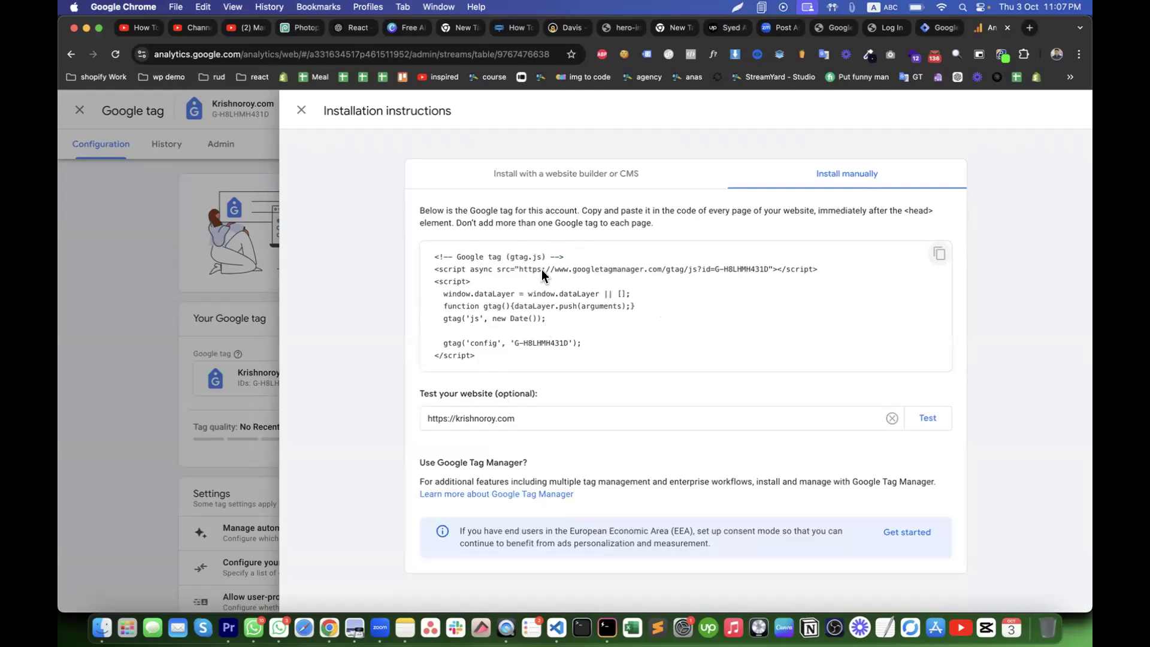
In Google Tag Manager, configure a Custom HTML tag with the copied snippet and the Initialization - All Pages trigger.
left_click(953, 34)
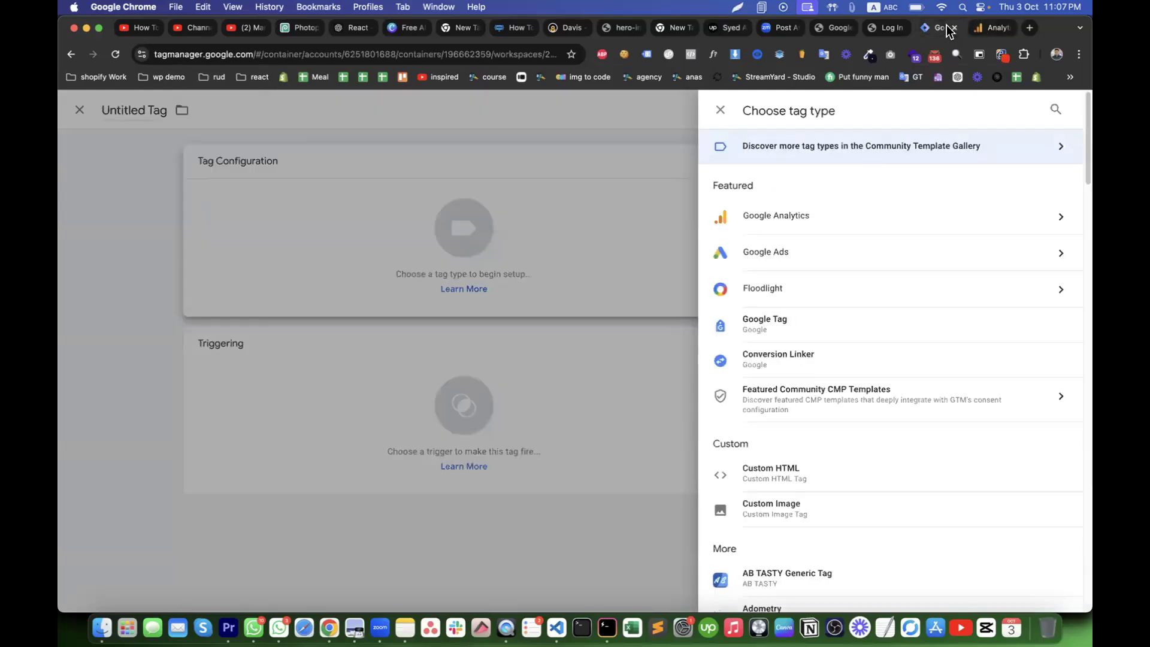
left_click(805, 475)
key("cmd+v")
left_click(875, 582)
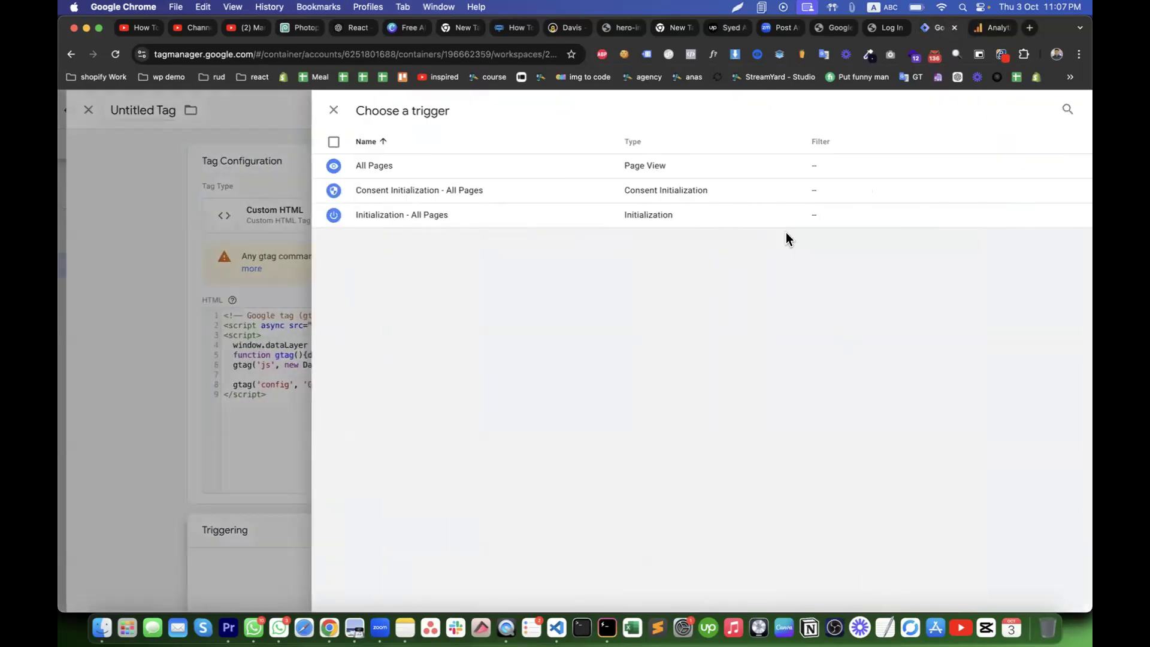
left_click(581, 219)
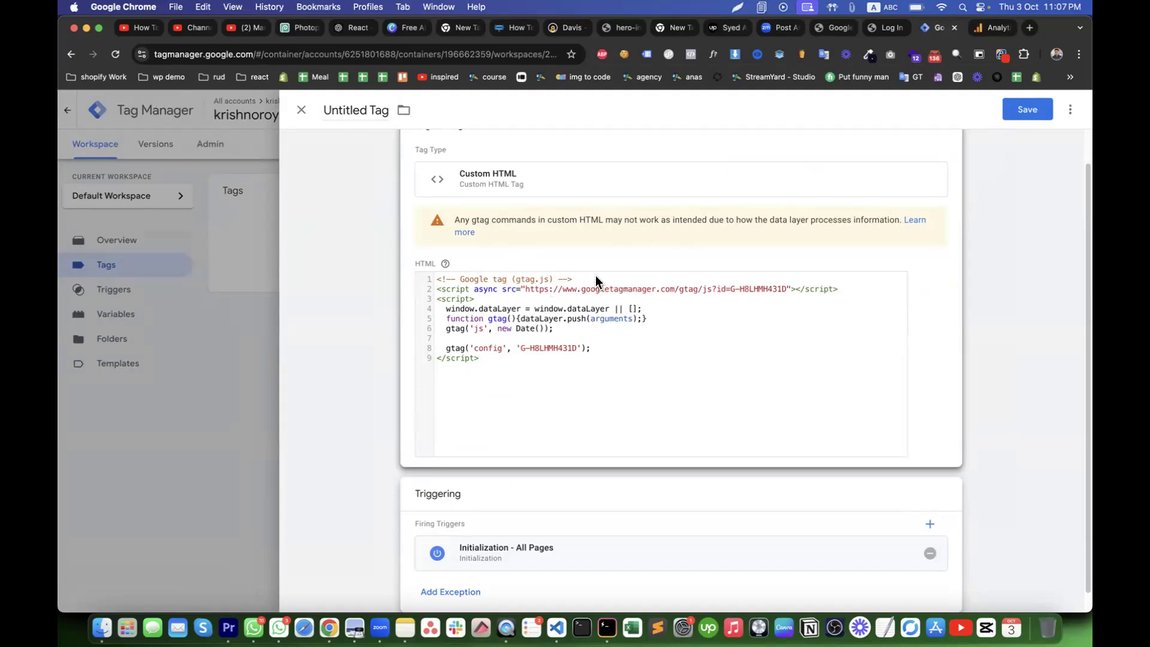
Select the measurement ID in the tag's gtag config line and discard the unsaved Custom HTML tag.
left_click_drag(596, 278, 445, 267)
left_click(833, 370)
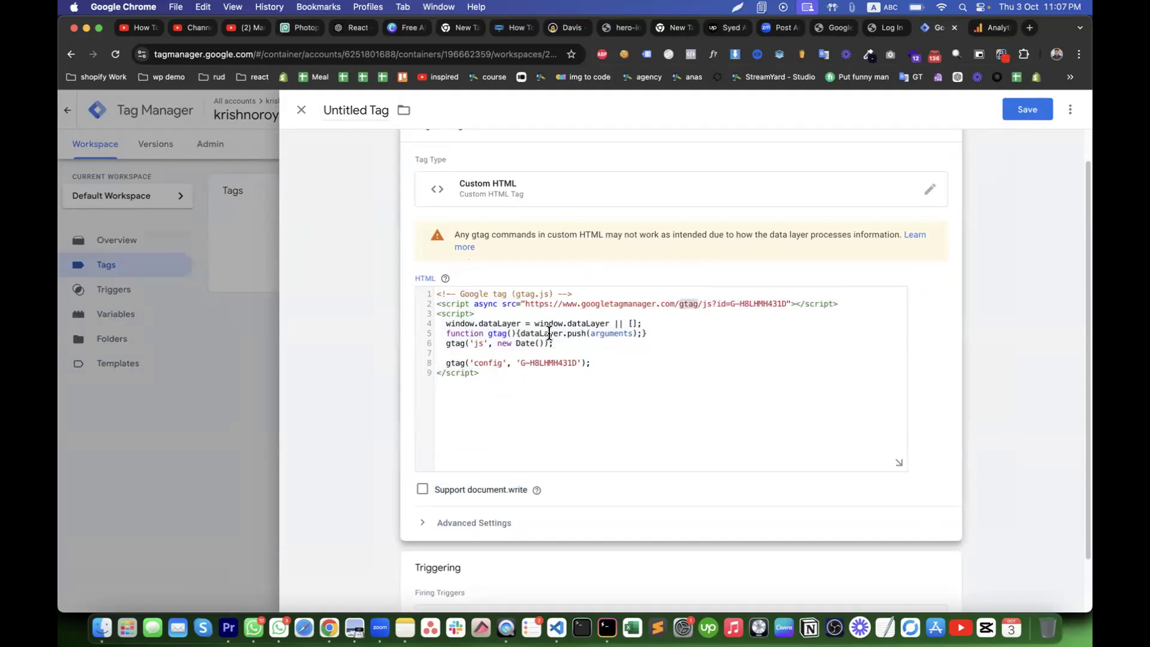
mouse_move(446, 279)
left_click_drag(521, 360, 577, 360)
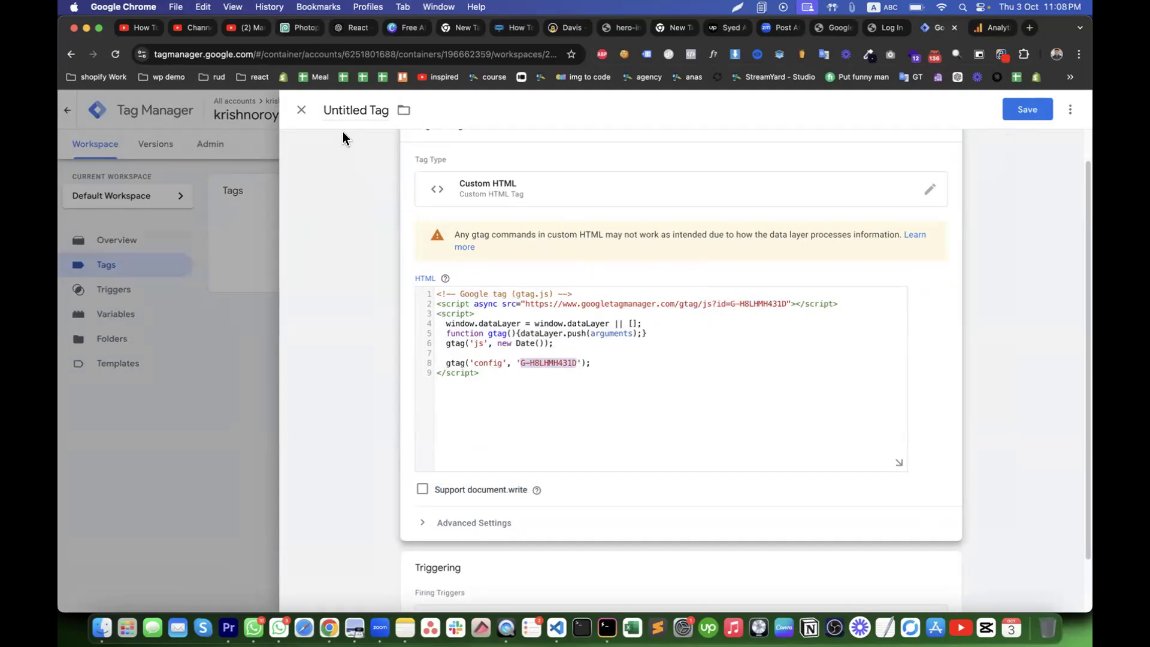
left_click(301, 109)
left_click(686, 256)
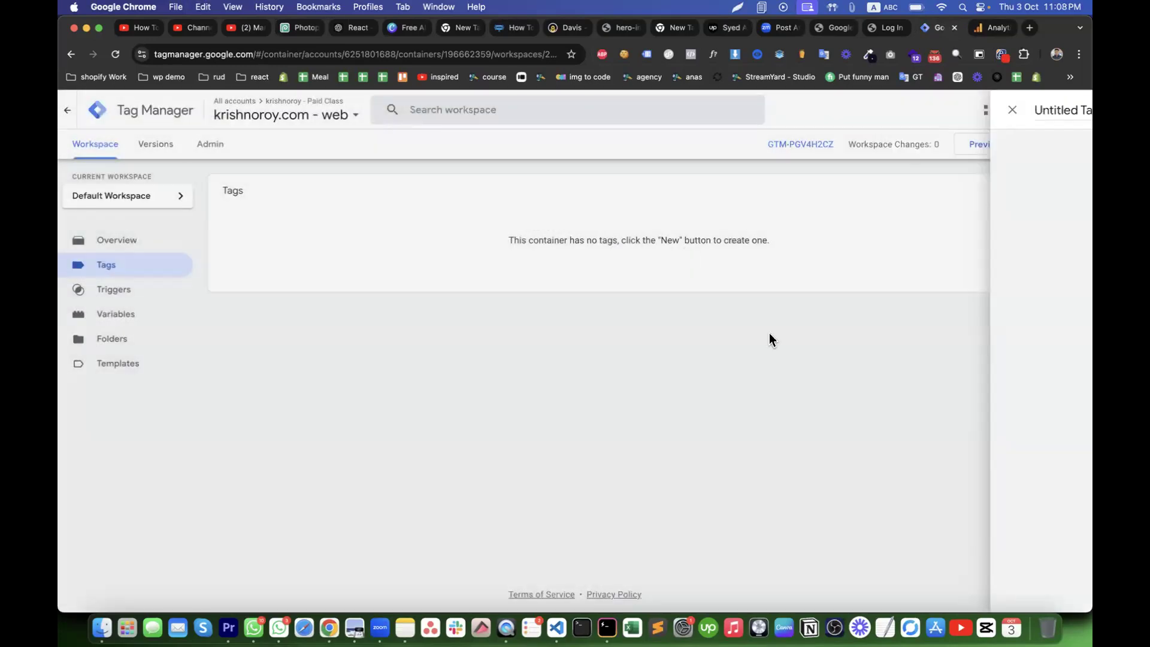
Start a new tag and set its type to Google Tag from the Google Analytics tag types.
left_click(1039, 195)
left_click(704, 232)
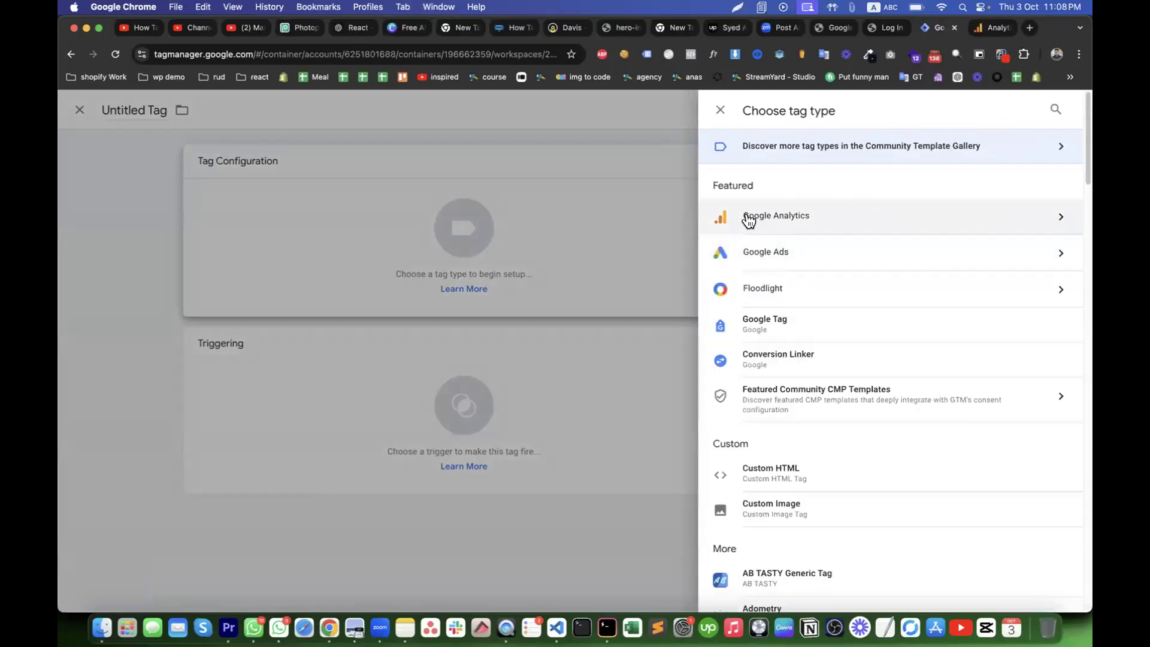
left_click(789, 221)
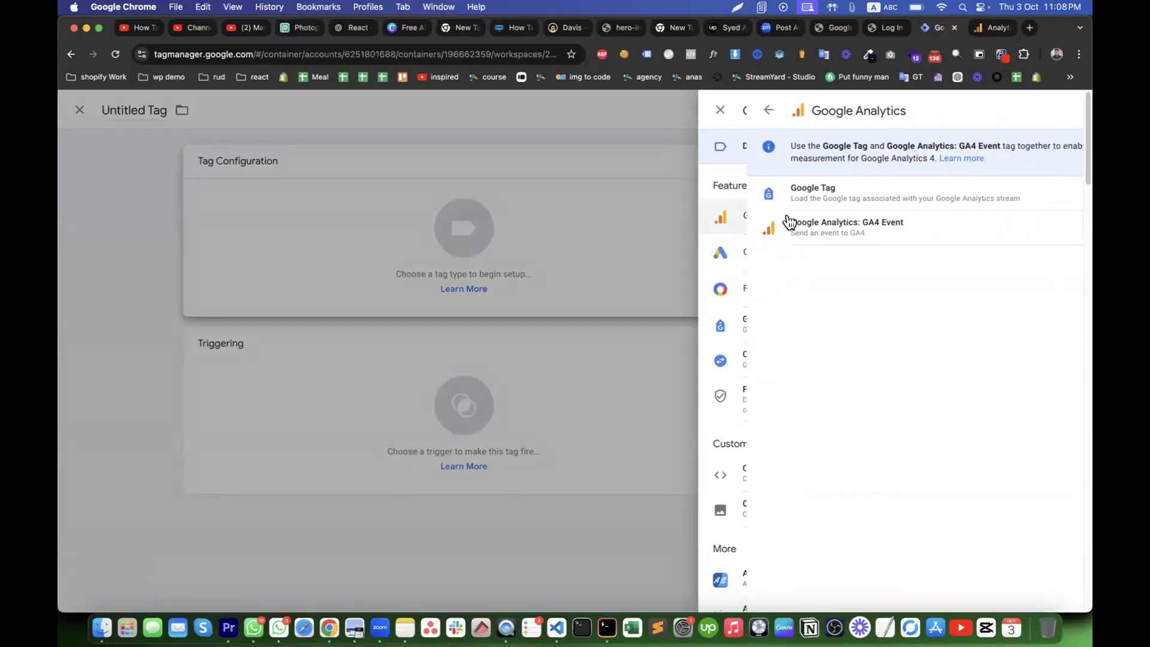
left_click(783, 188)
left_click(430, 279)
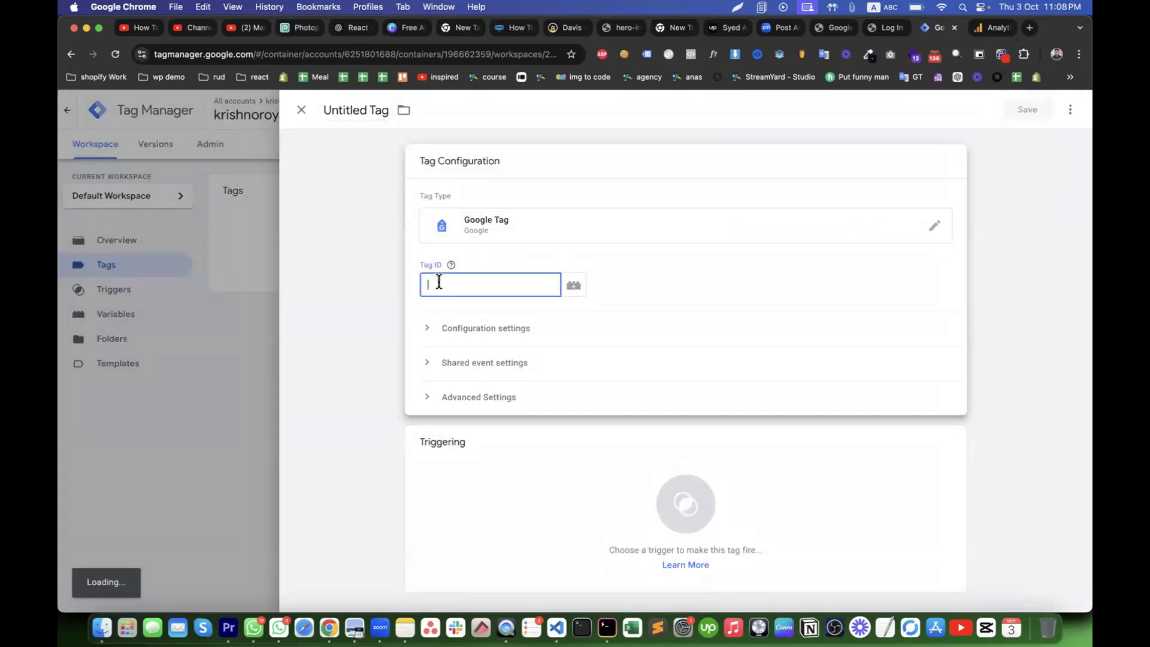
Create a new Constant variable for the Tag ID and paste the measurement ID as its value.
left_click(572, 285)
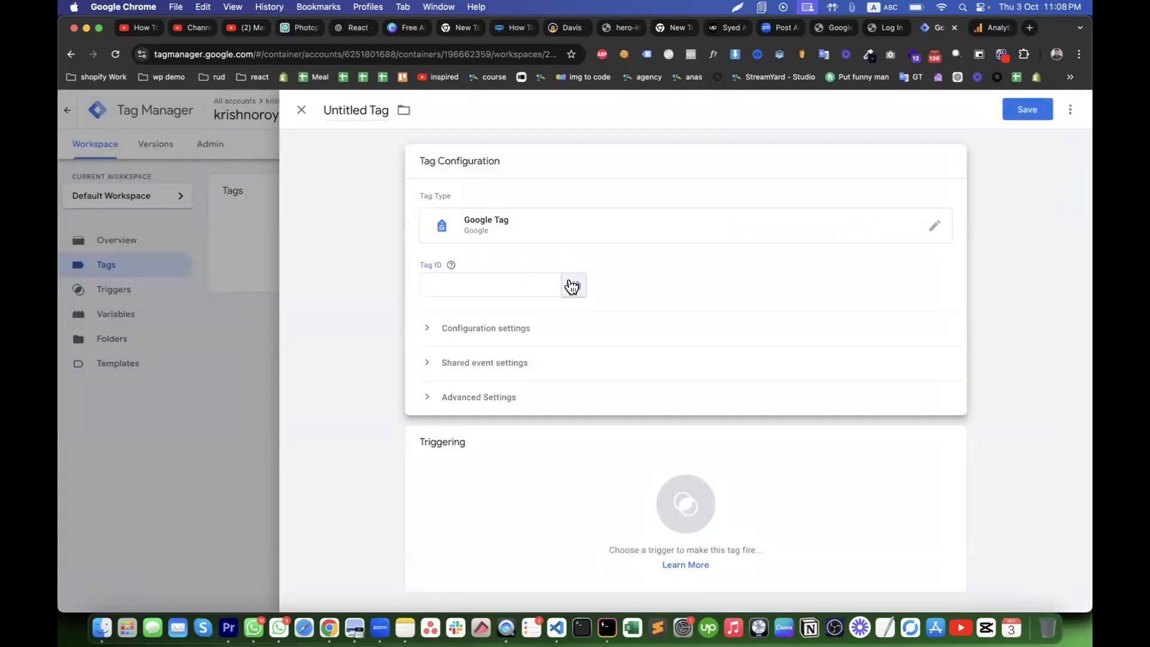
left_click(1072, 108)
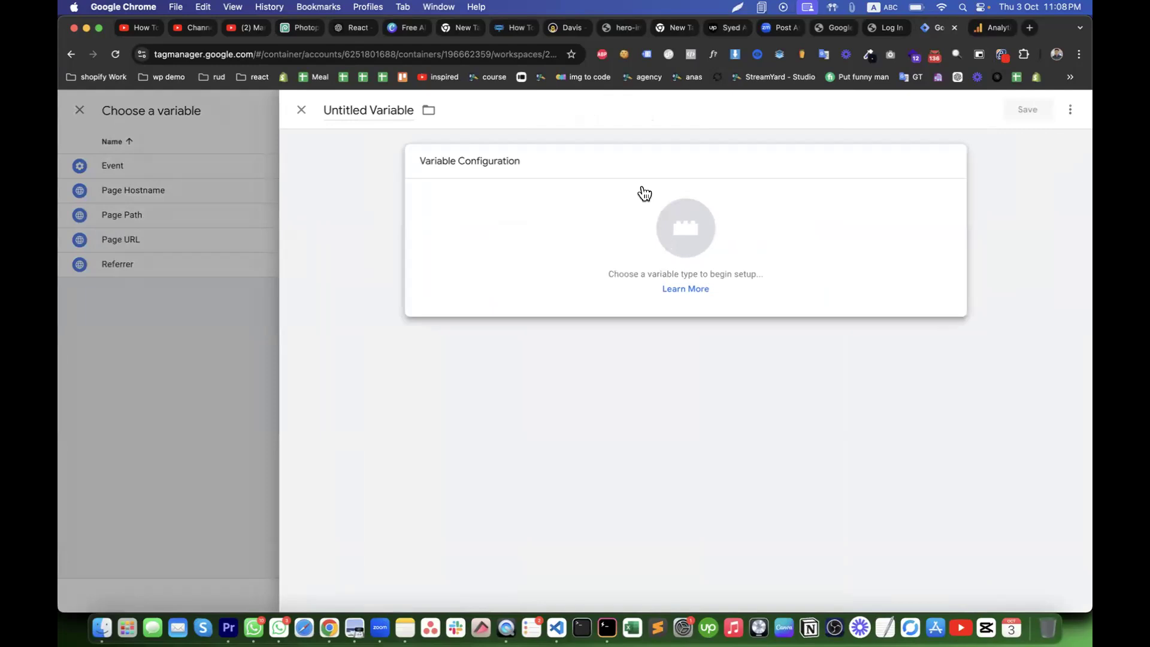
left_click(643, 191)
scroll(850, 554, "down", 3)
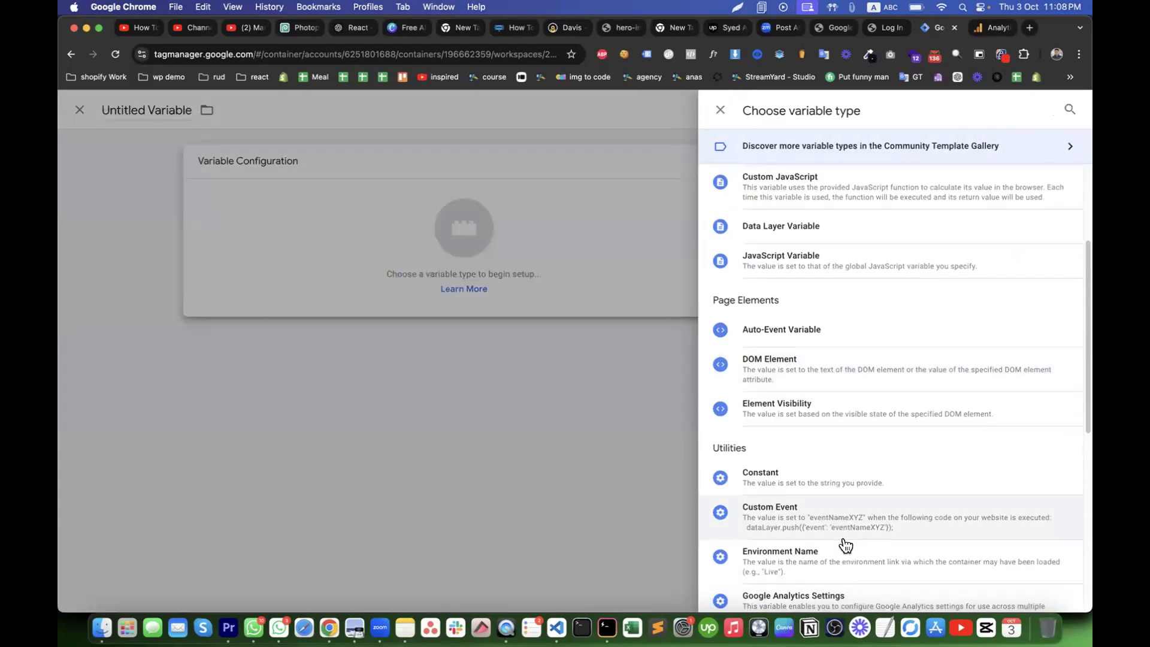
scroll(846, 546, "down", 7)
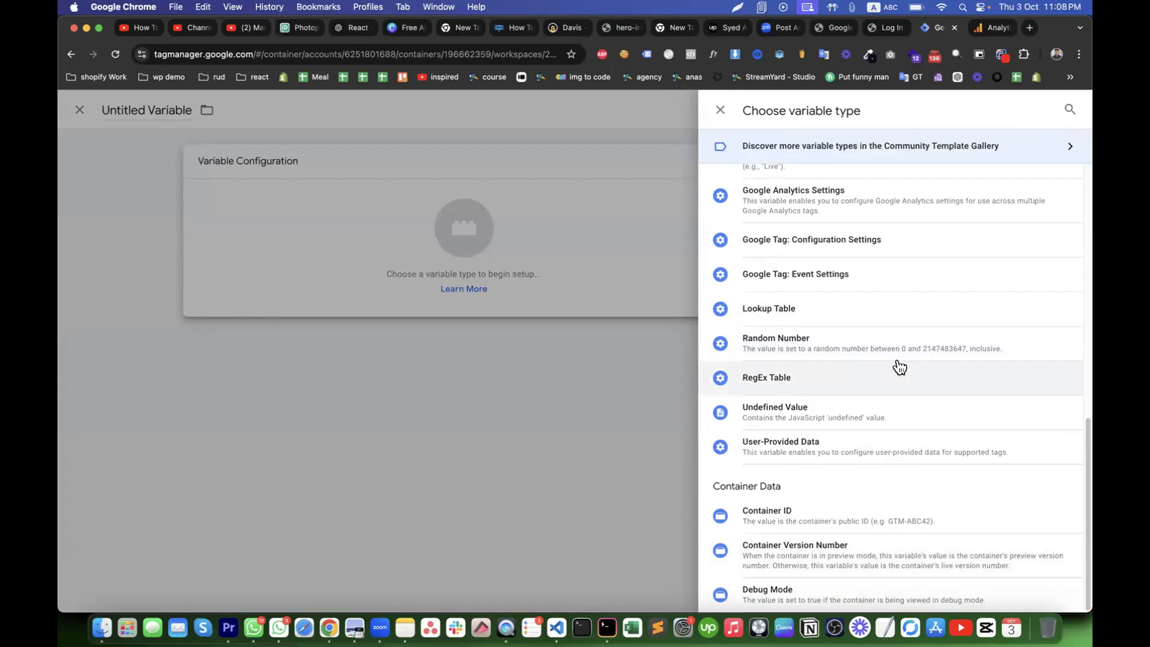
scroll(886, 308, "up", 3)
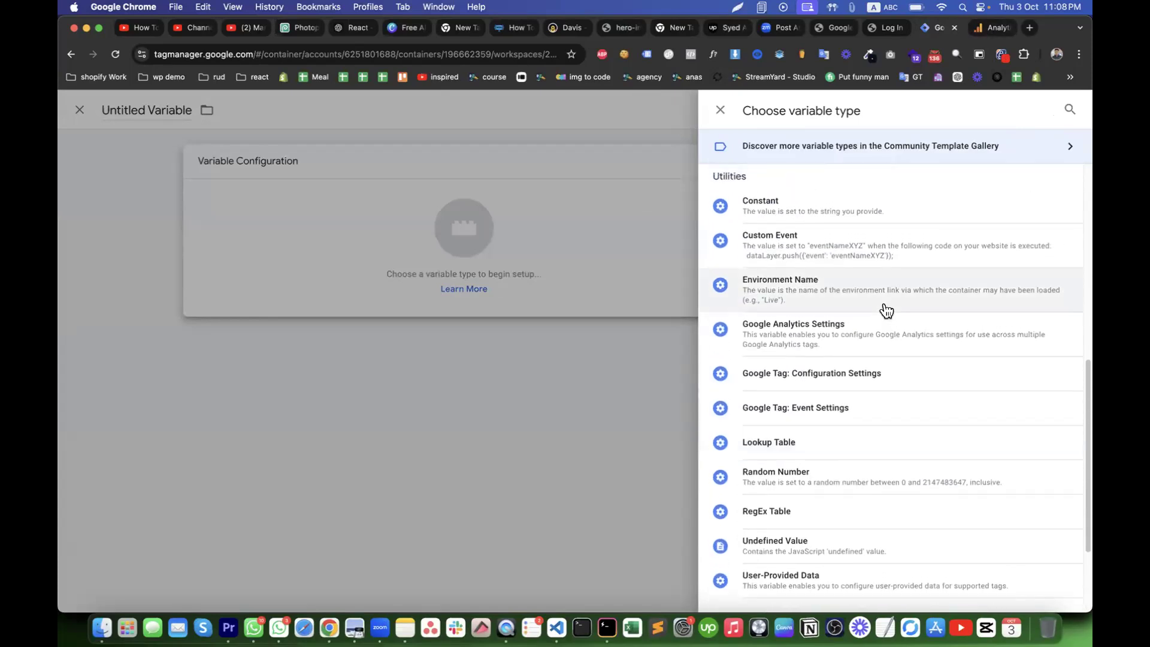
left_click(893, 213)
left_click(509, 285)
key("super+v")
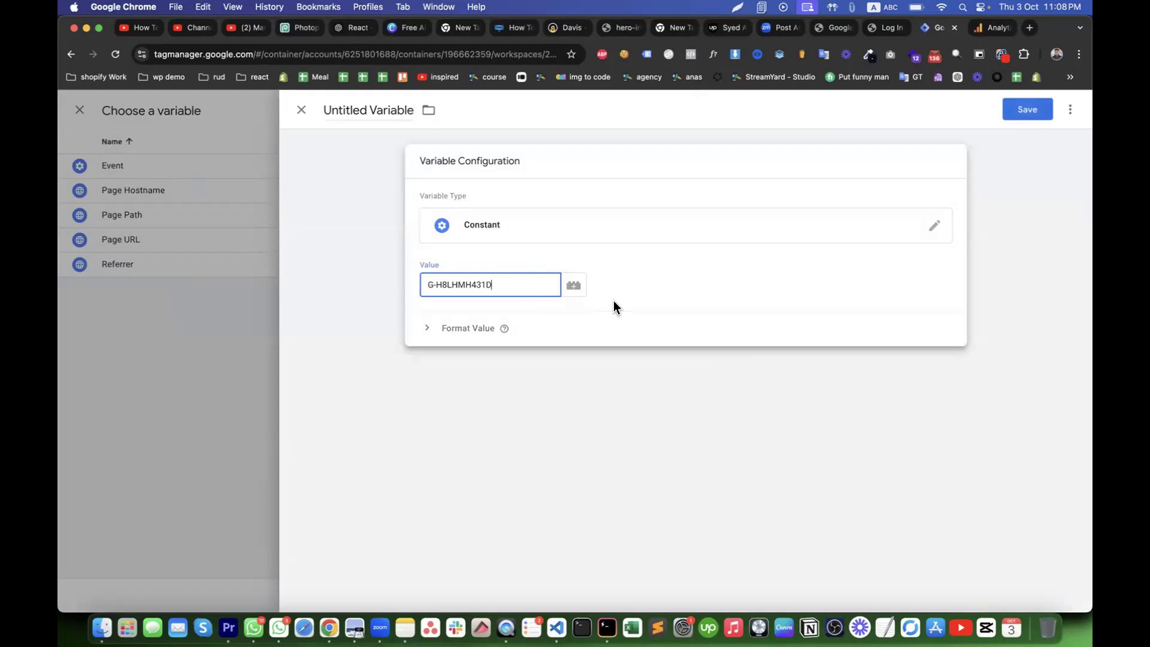
Save the constant variable under the name "GA4 - ID" so it fills the tag's Tag ID.
left_click(1024, 117)
type("GA")
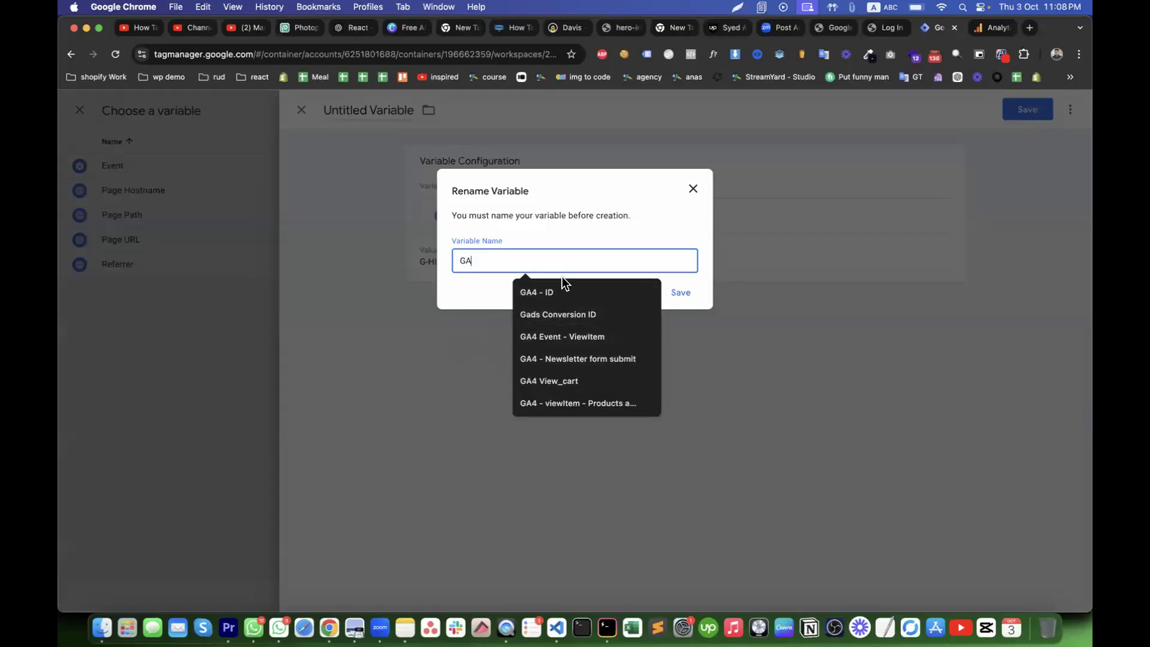
left_click(553, 289)
left_click(679, 294)
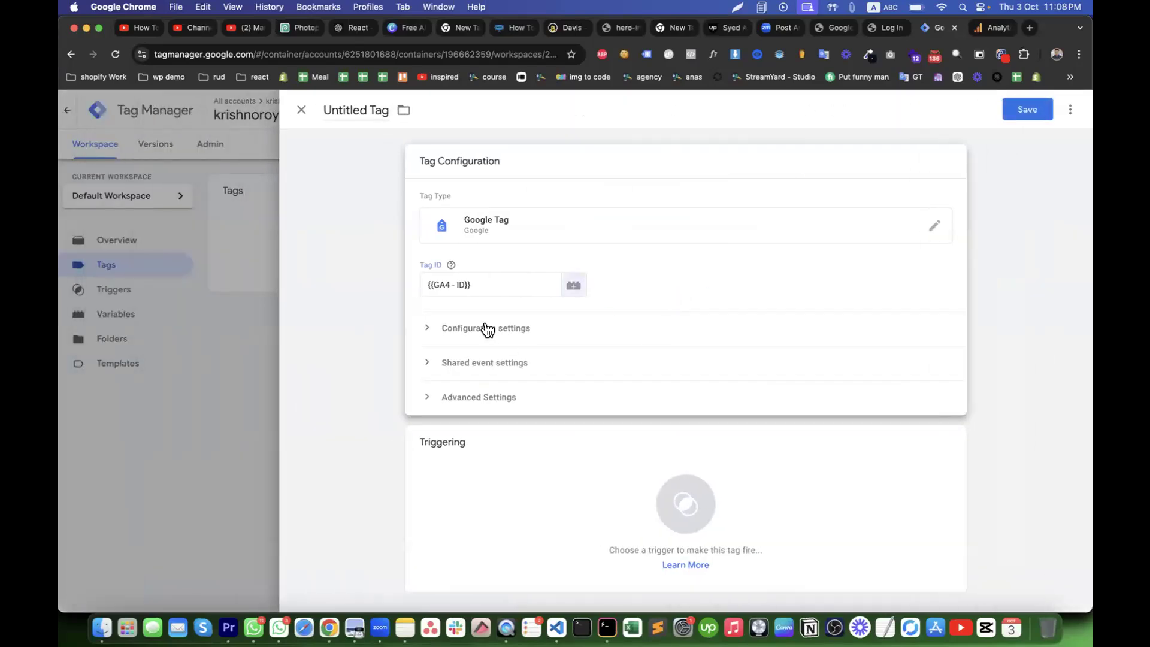
Add three configuration parameters to the tag, naming the first send_page_view and entering "ad" for the second.
left_click(506, 330)
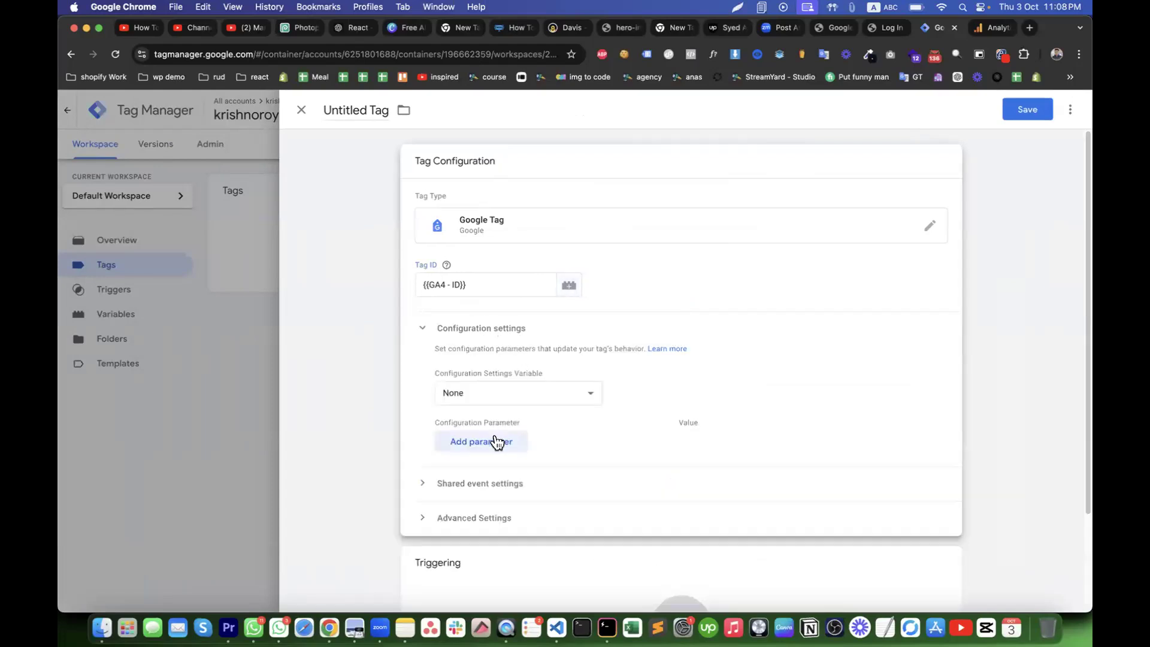
left_click(495, 442)
scroll(488, 418, "down", 3)
left_click(479, 326)
left_click(480, 294)
left_click(471, 359)
left_click(471, 285)
type("send")
left_click(471, 322)
left_click(542, 329)
type("ad")
left_click(513, 372)
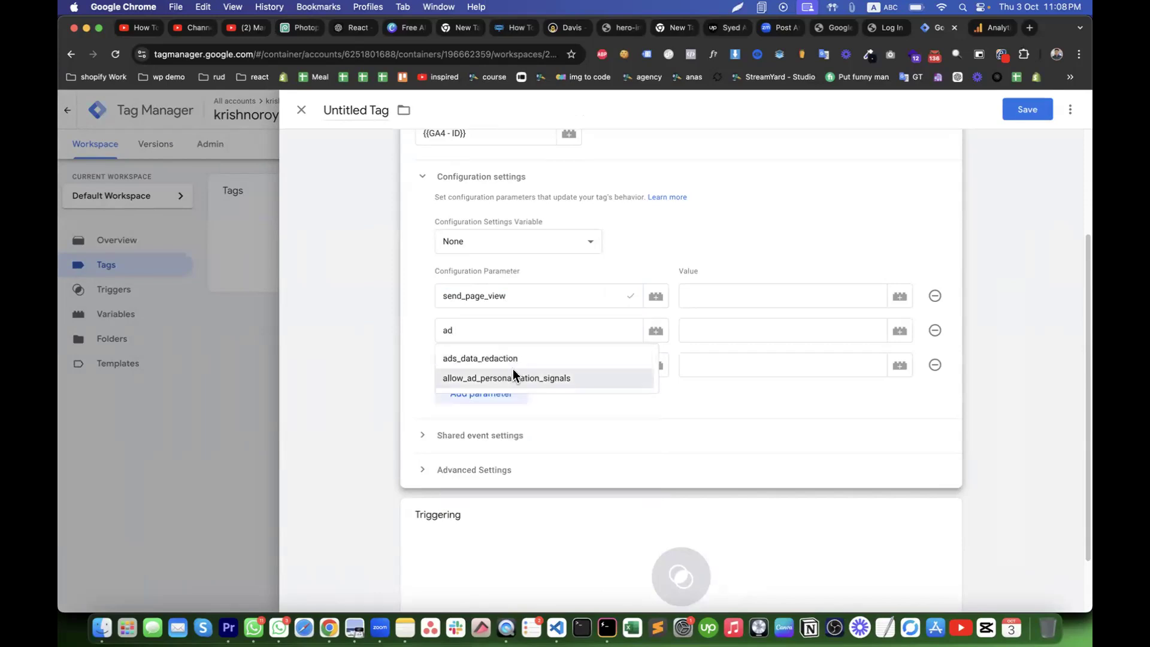
Switch to Google Analytics and examine the web stream's consent settings, including the ads measurement and ads personalization consent signals.
left_click(973, 28)
left_click(299, 110)
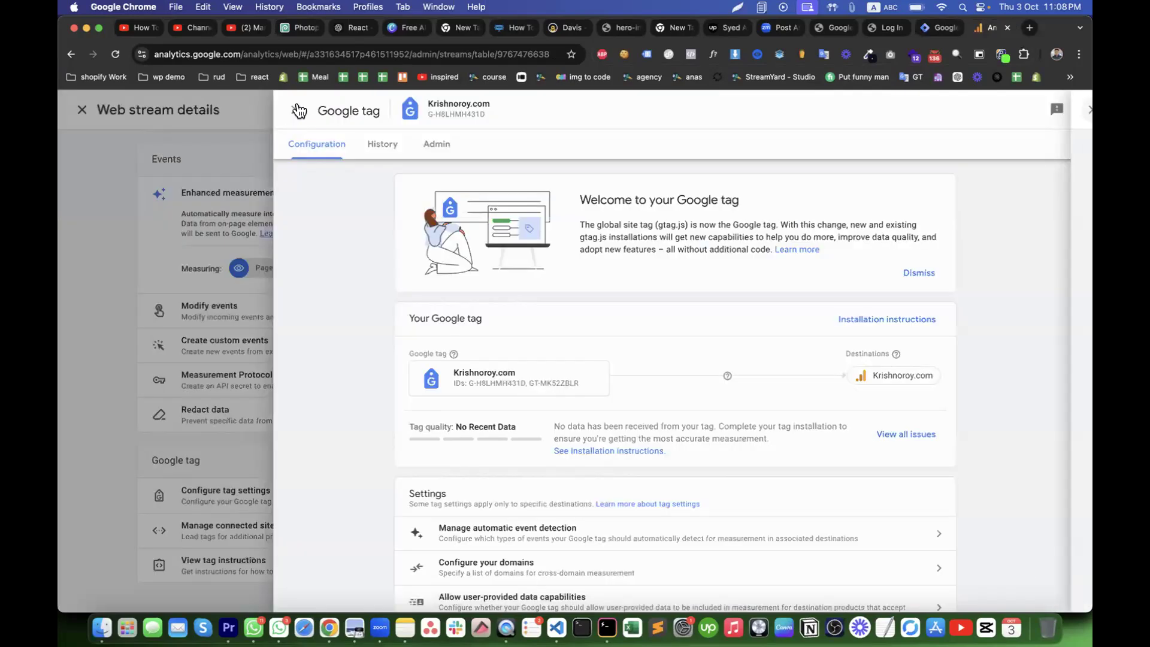
left_click(298, 109)
scroll(482, 327, "up", 5)
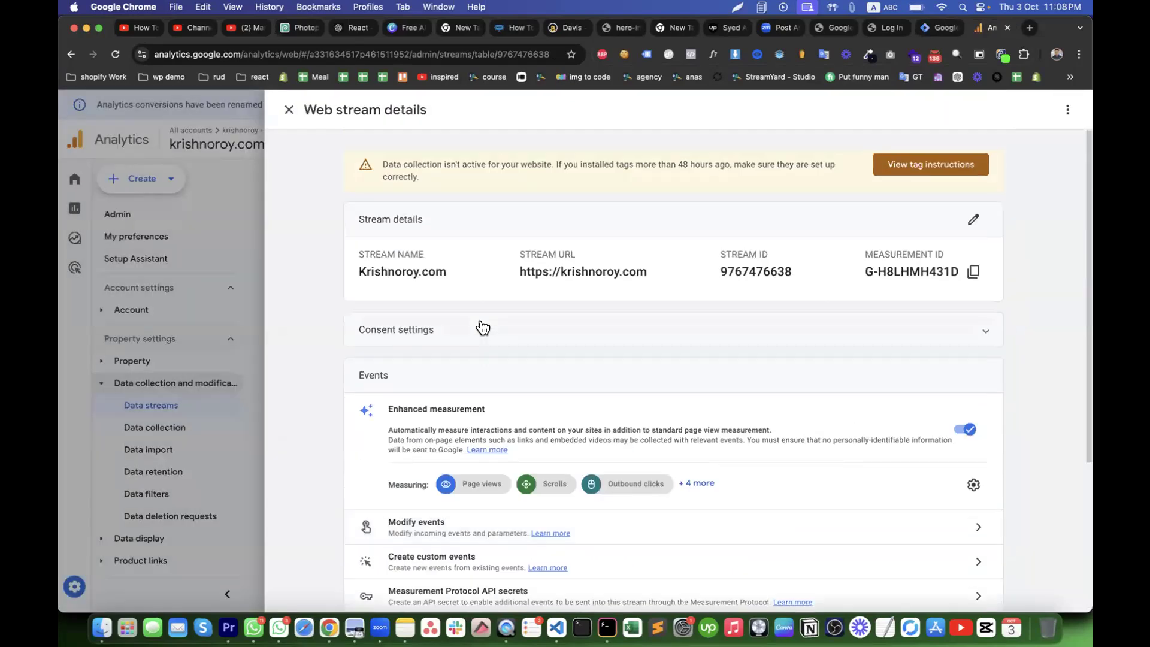
left_click(430, 335)
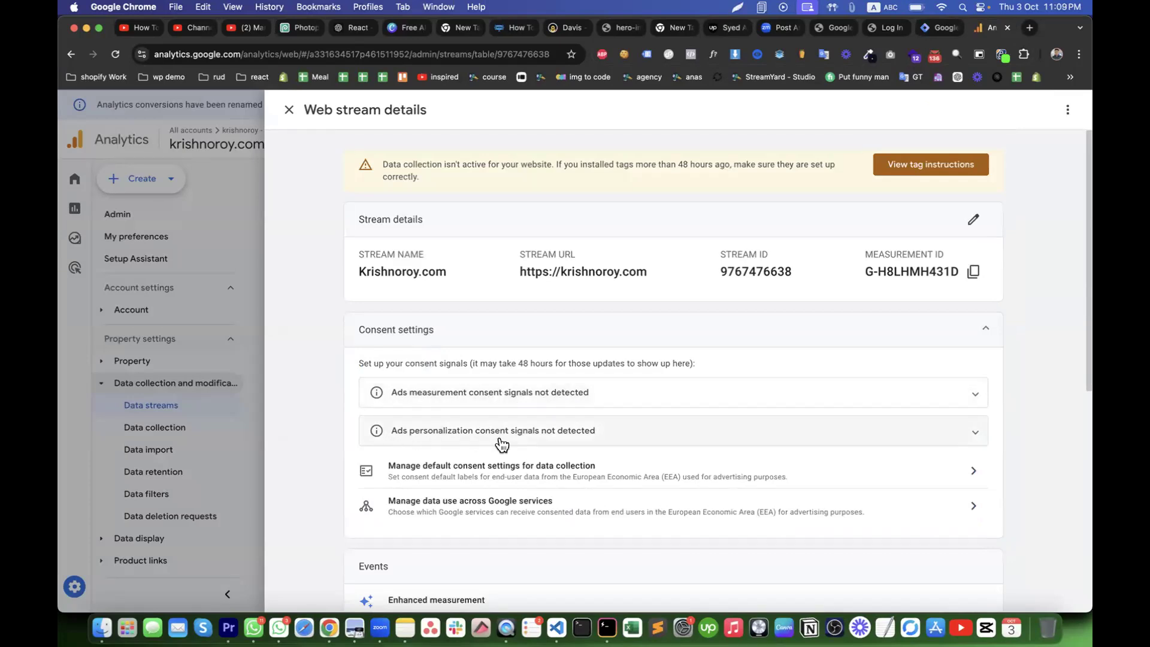
left_click(578, 441)
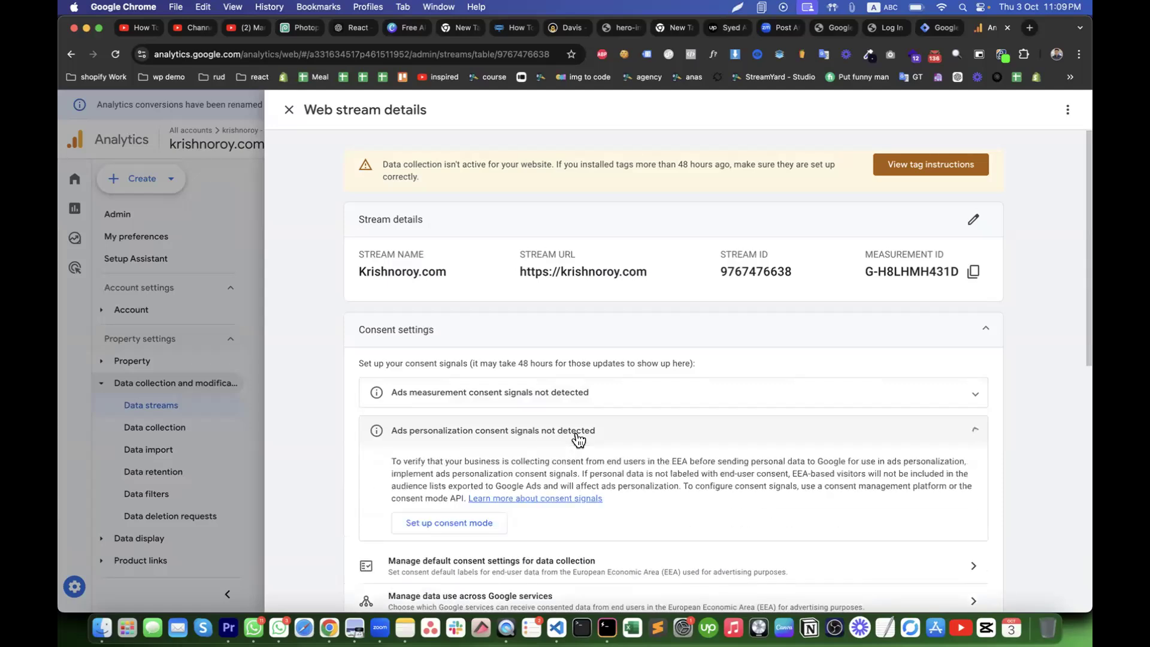
left_click(577, 390)
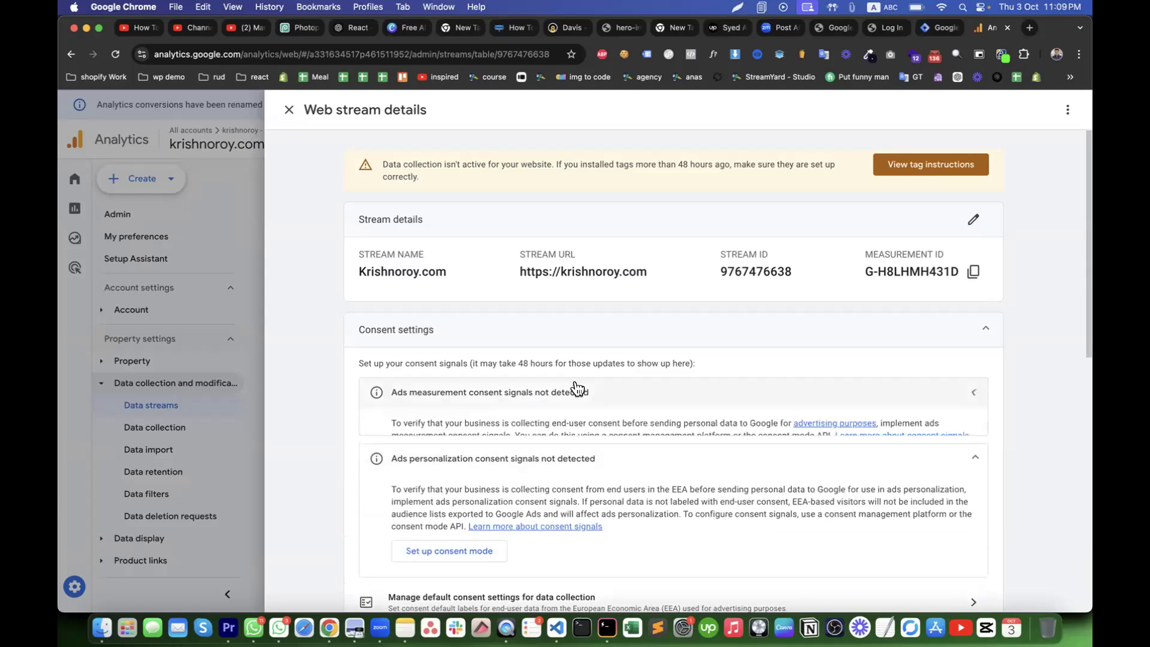
Return to Tag Manager and set the tag's third configuration parameter to allow_google_signals.
left_click(948, 28)
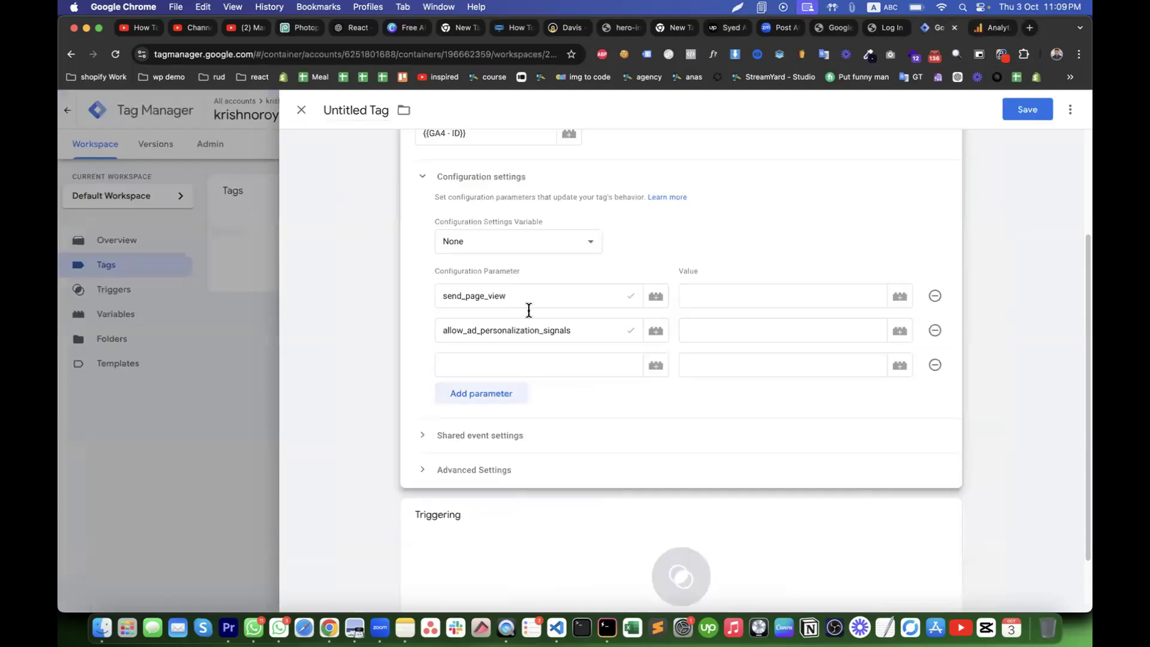
left_click(498, 360)
type("sig")
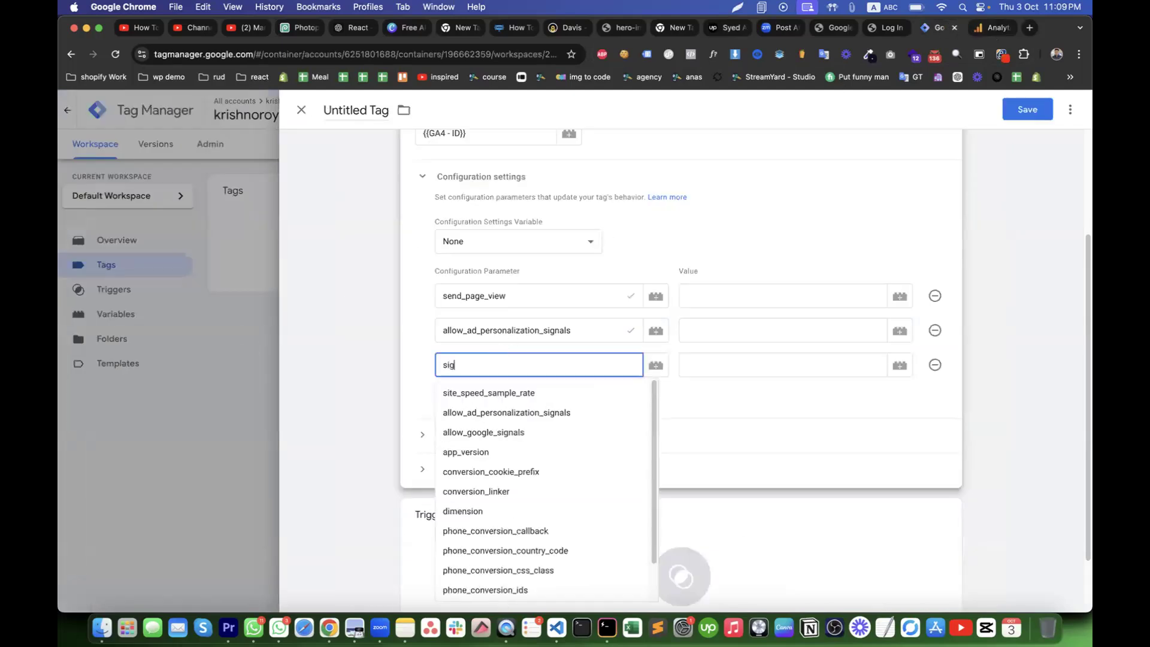
left_click(508, 411)
Set the values of send_page_view, allow_ad_personalization_signals and allow_google_signals to true.
left_click(710, 299)
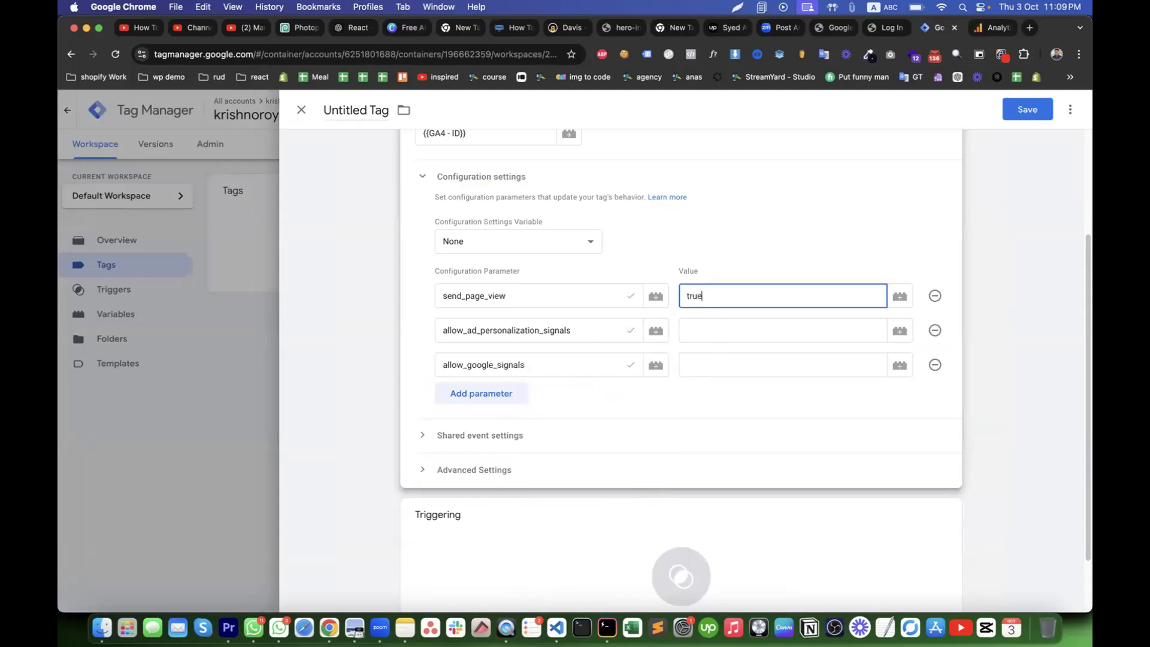
left_click(699, 322)
type("true")
left_click(698, 359)
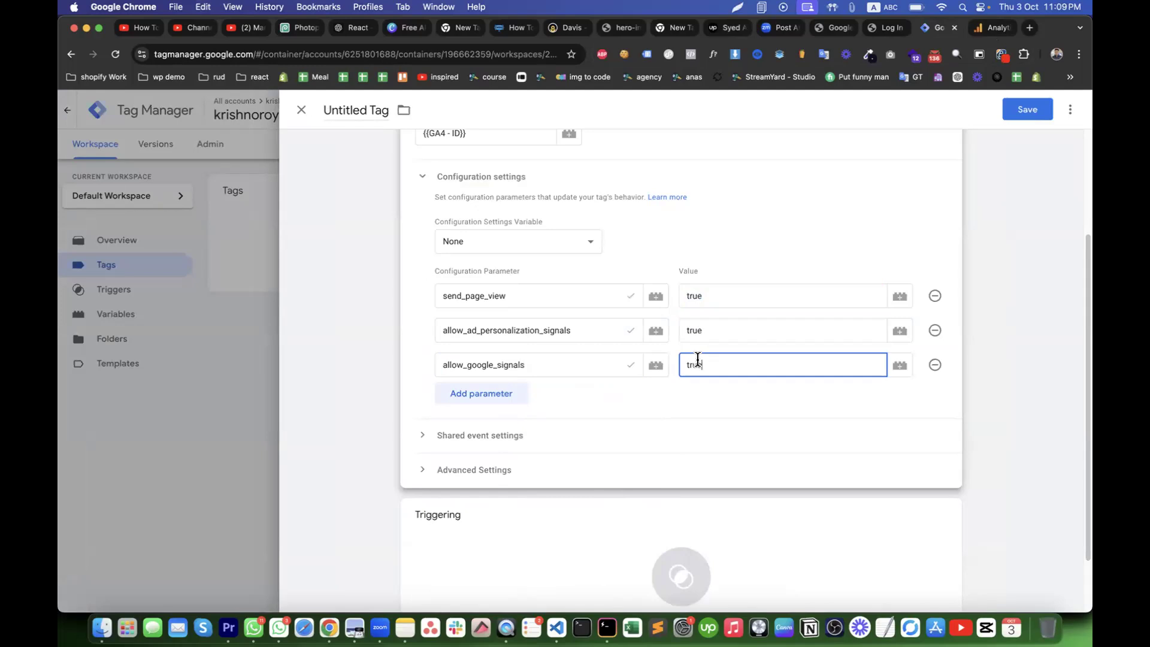
left_click(736, 248)
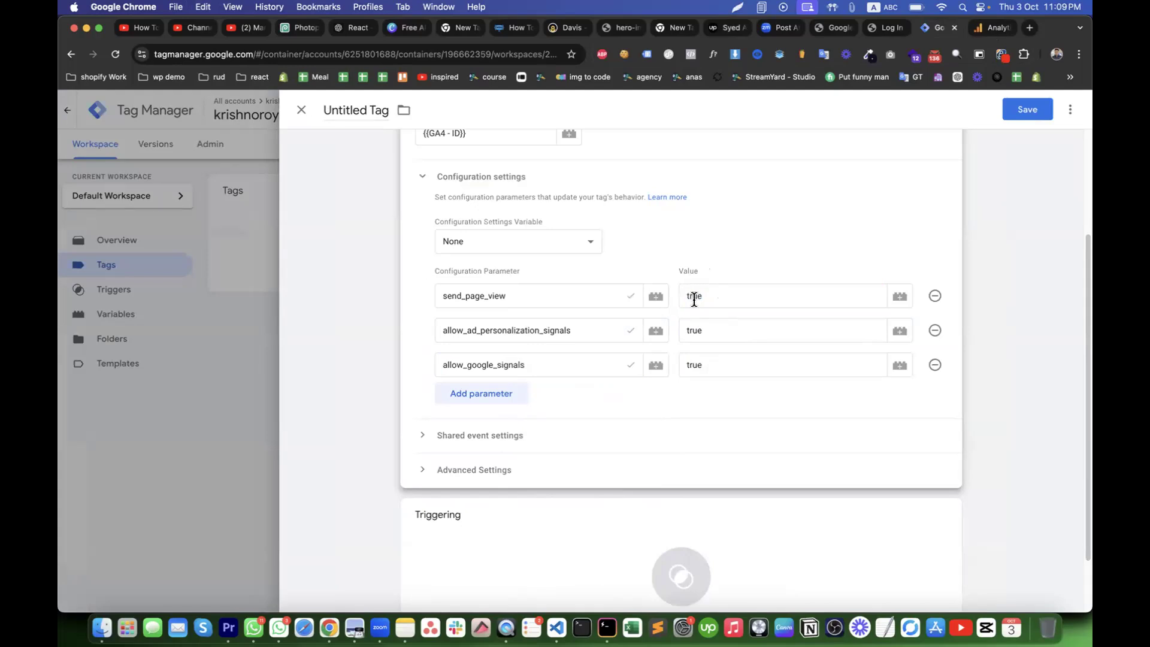
Add the Initialization - All Pages trigger to the tag and save it as "Google Tag GA4".
left_click(983, 30)
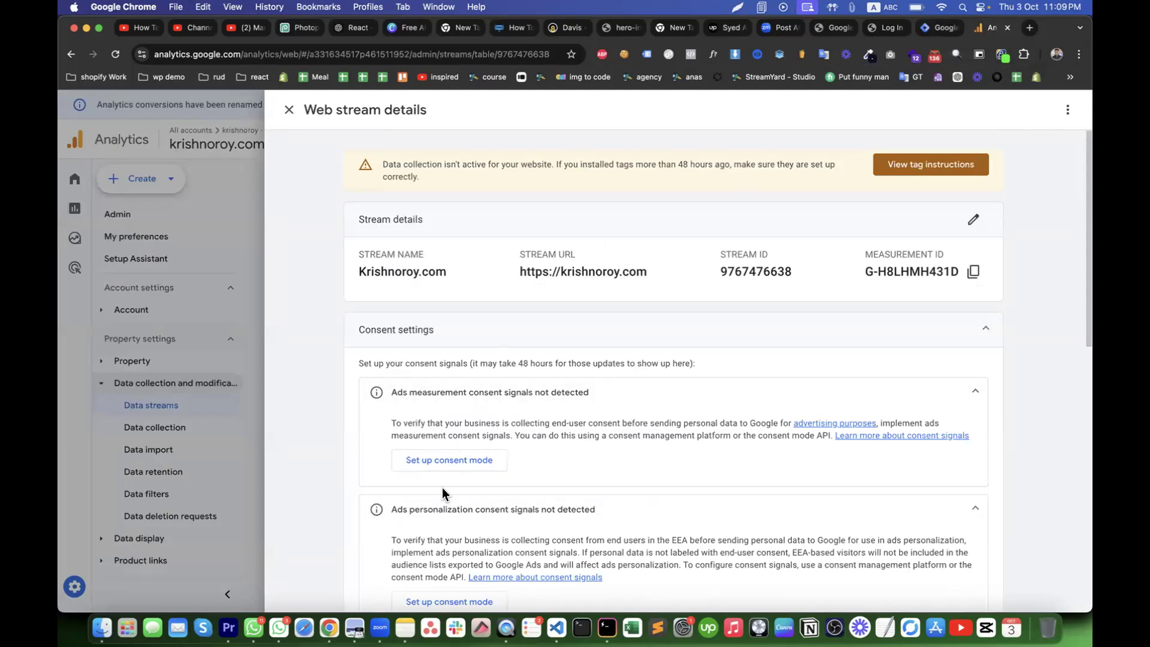
left_click(935, 28)
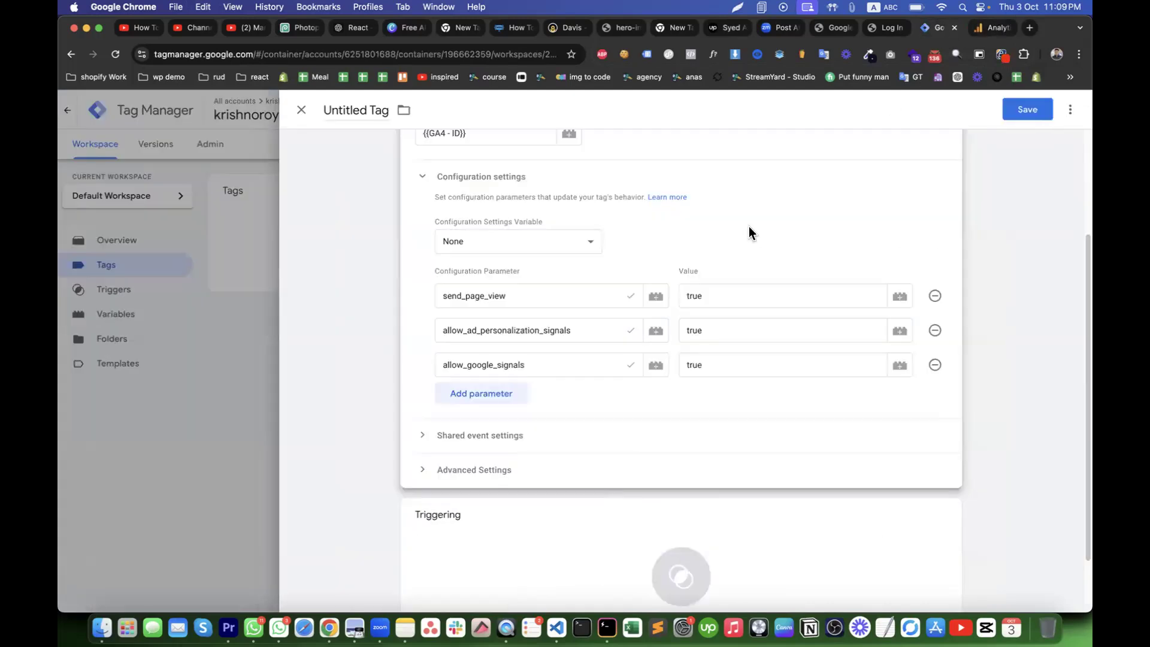
left_click(837, 556)
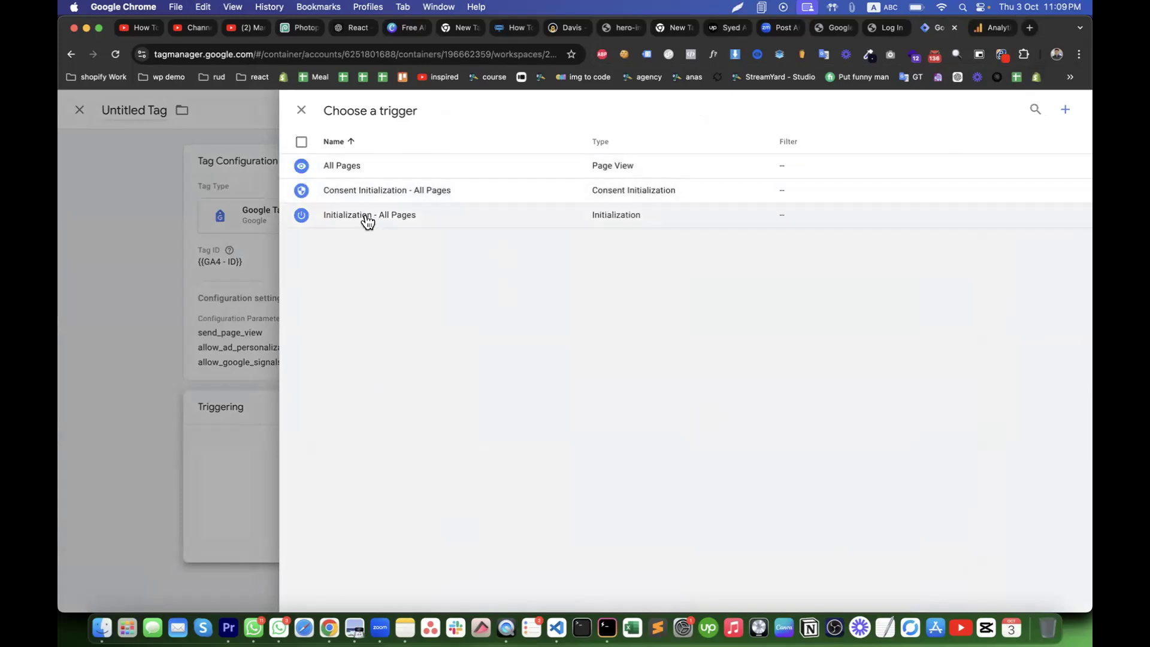
left_click(368, 217)
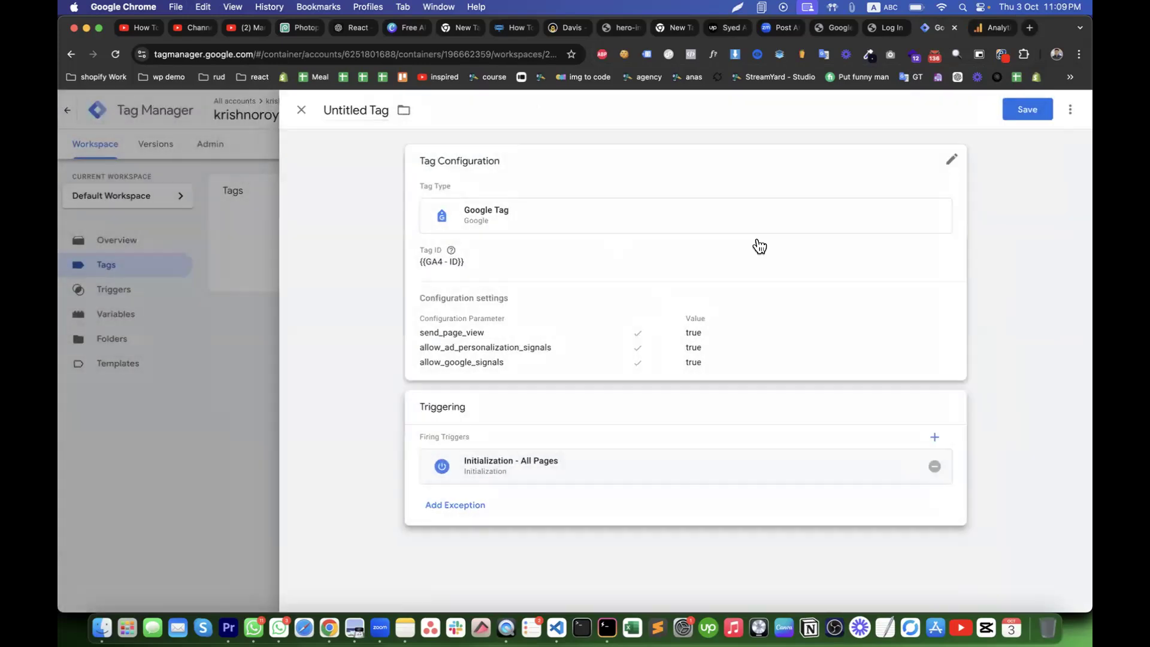
left_click(1045, 117)
type("GA4")
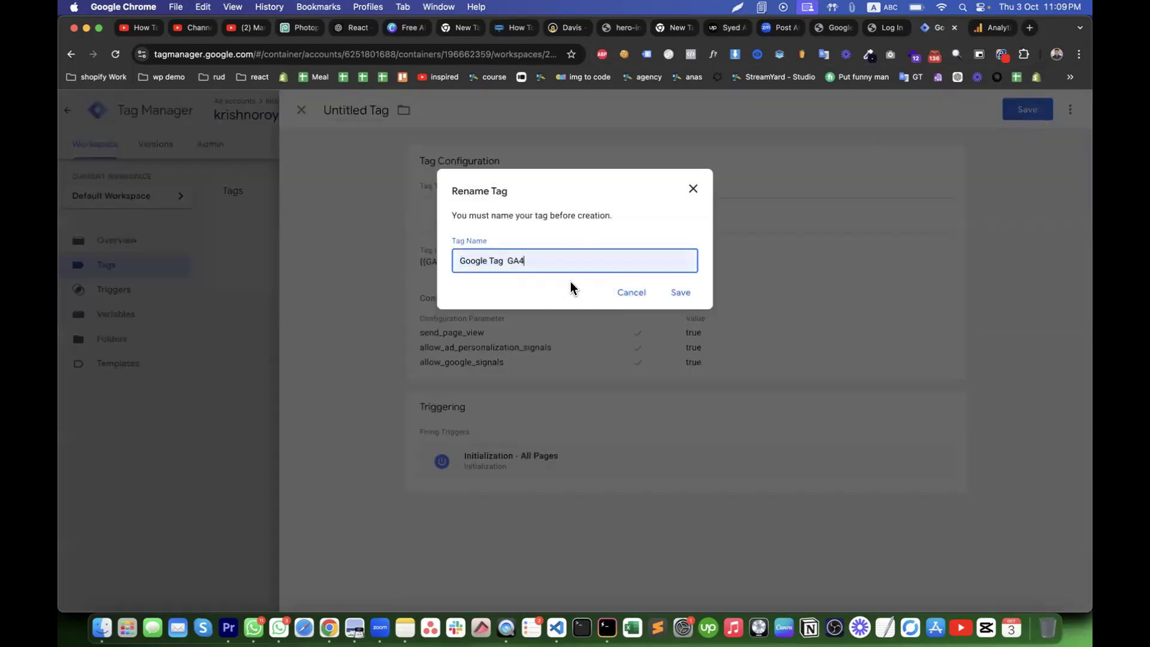
left_click(680, 293)
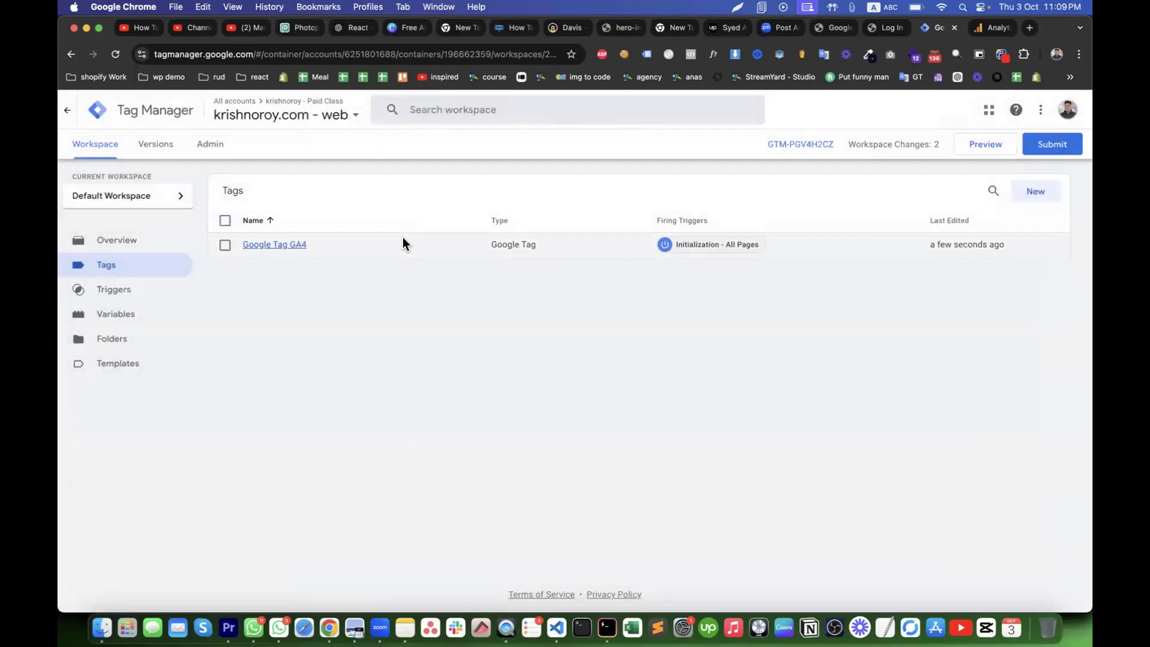
left_click(1033, 193)
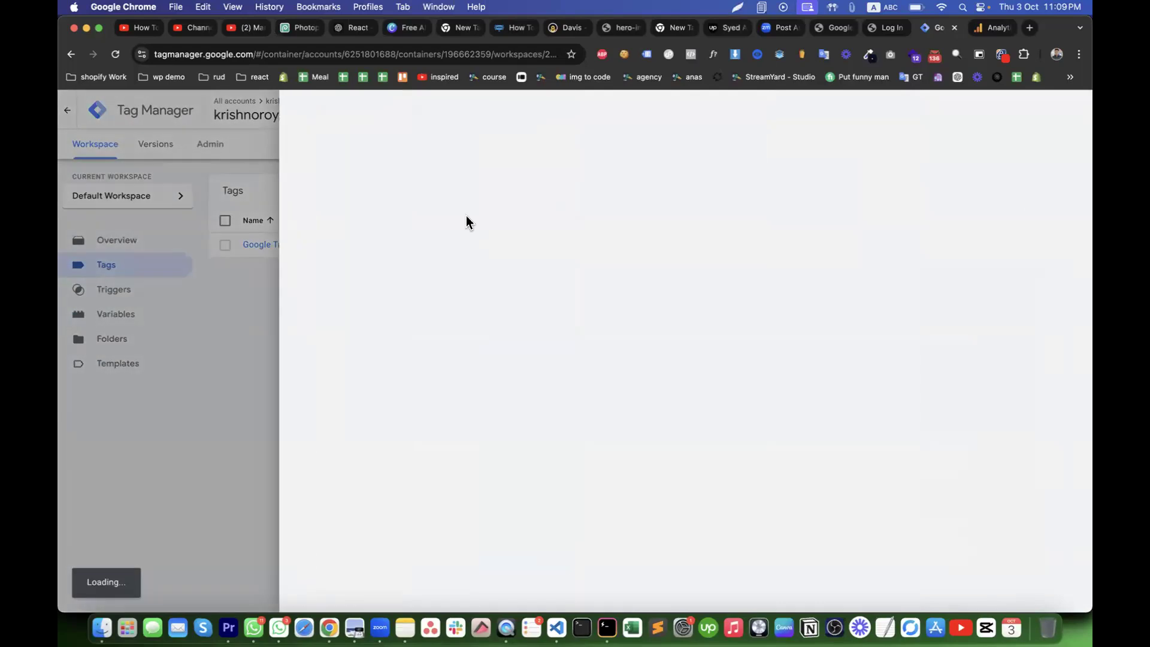
left_click(469, 223)
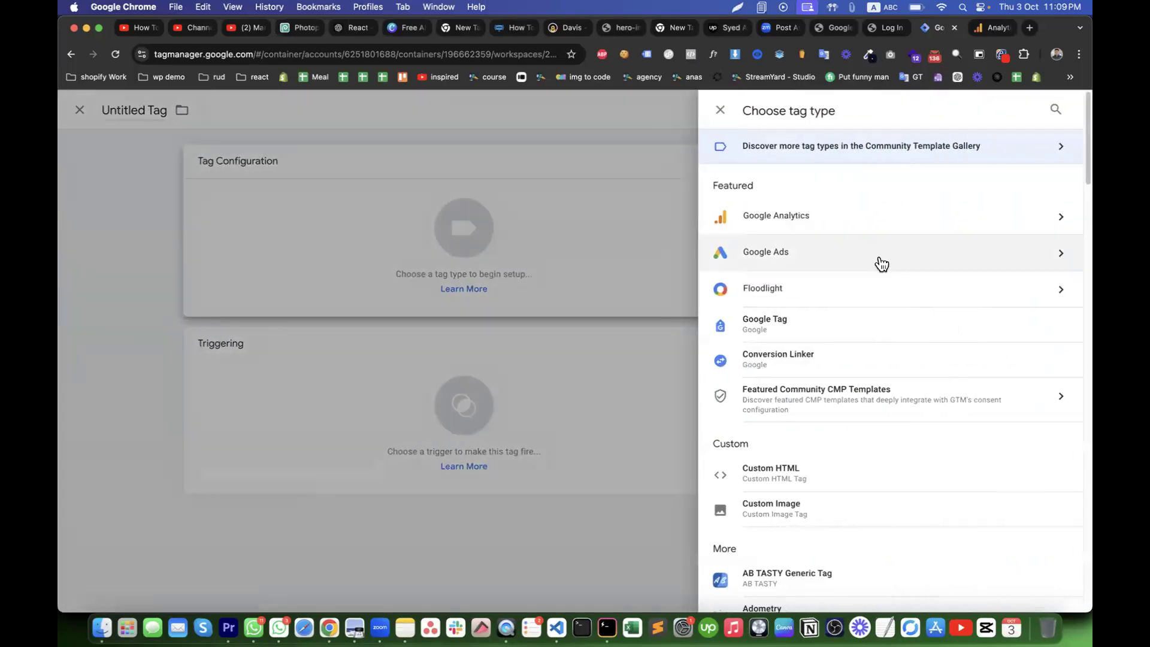
left_click(181, 135)
left_click(292, 110)
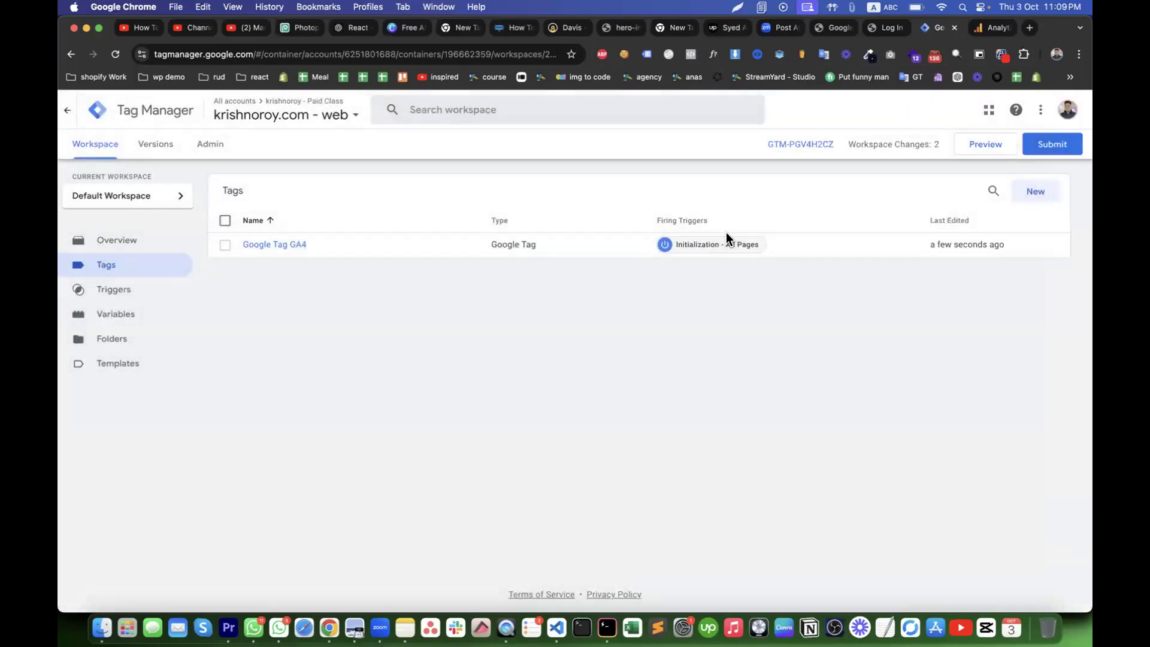
left_click(1045, 199)
left_click(593, 218)
left_click(124, 204)
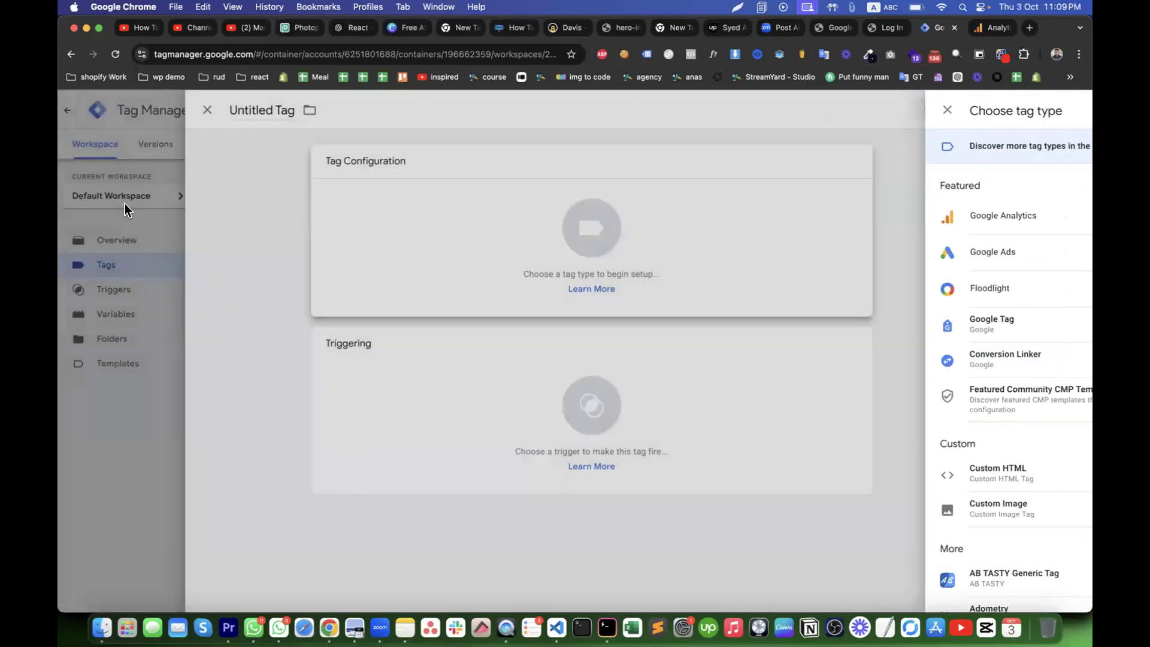
left_click(302, 110)
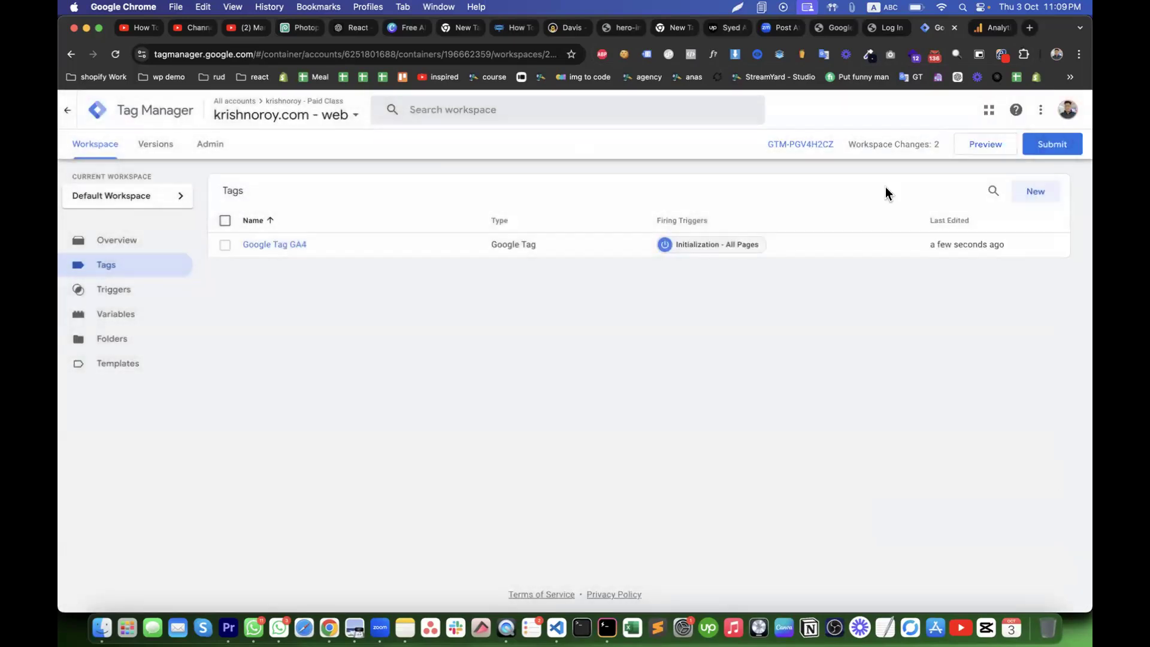
Start preview mode for the container and connect Tag Assistant to the website's homepage URL.
left_click(968, 157)
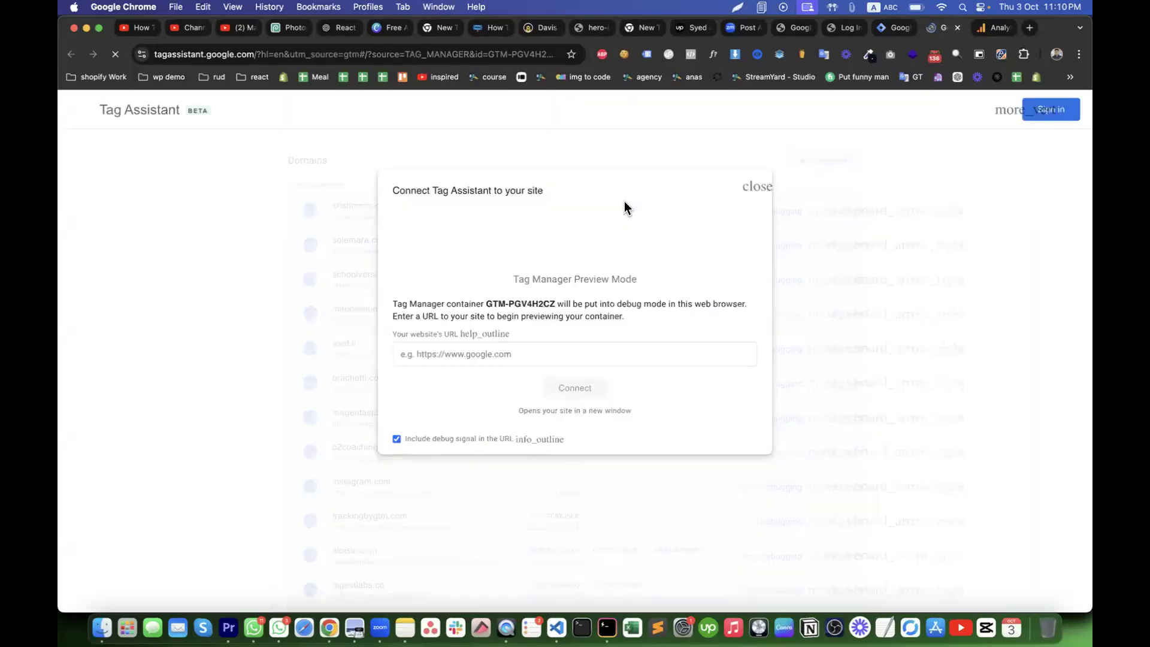
left_click(494, 348)
type("true")
key("super+a")
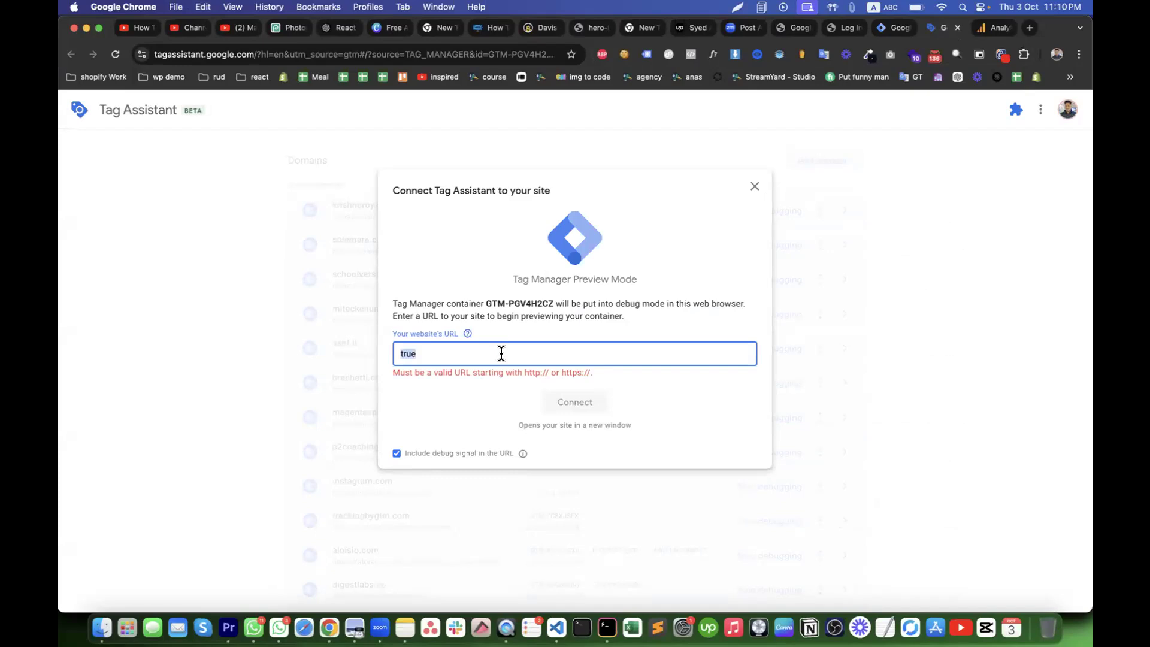
key("BackSpace")
left_click(853, 7)
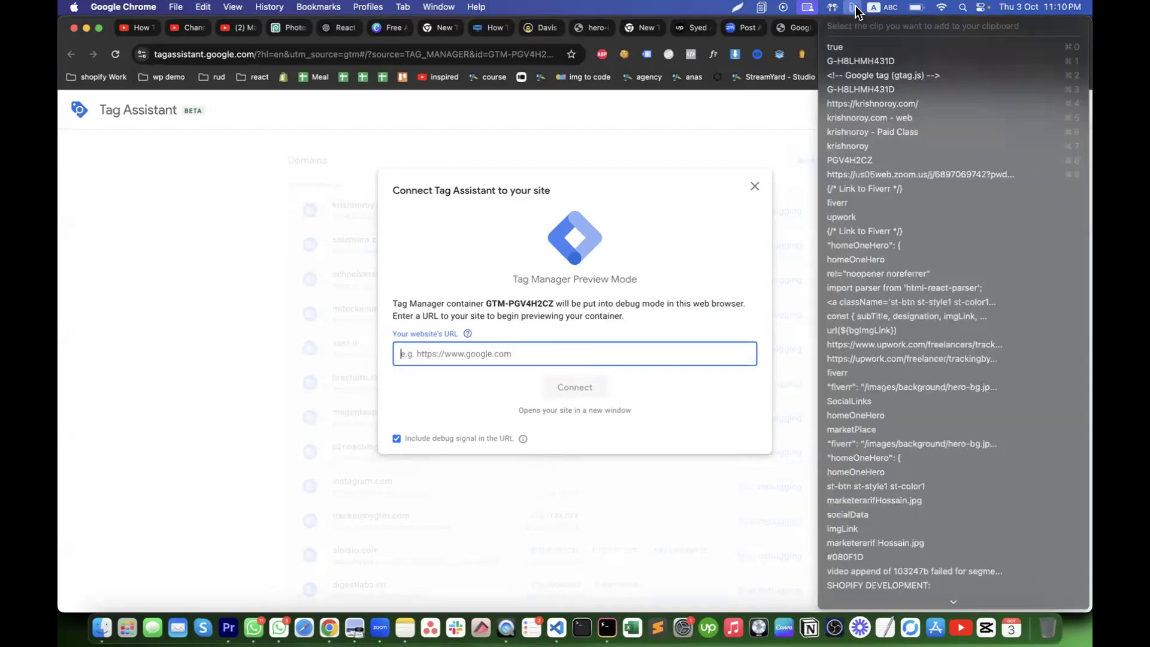
left_click(863, 102)
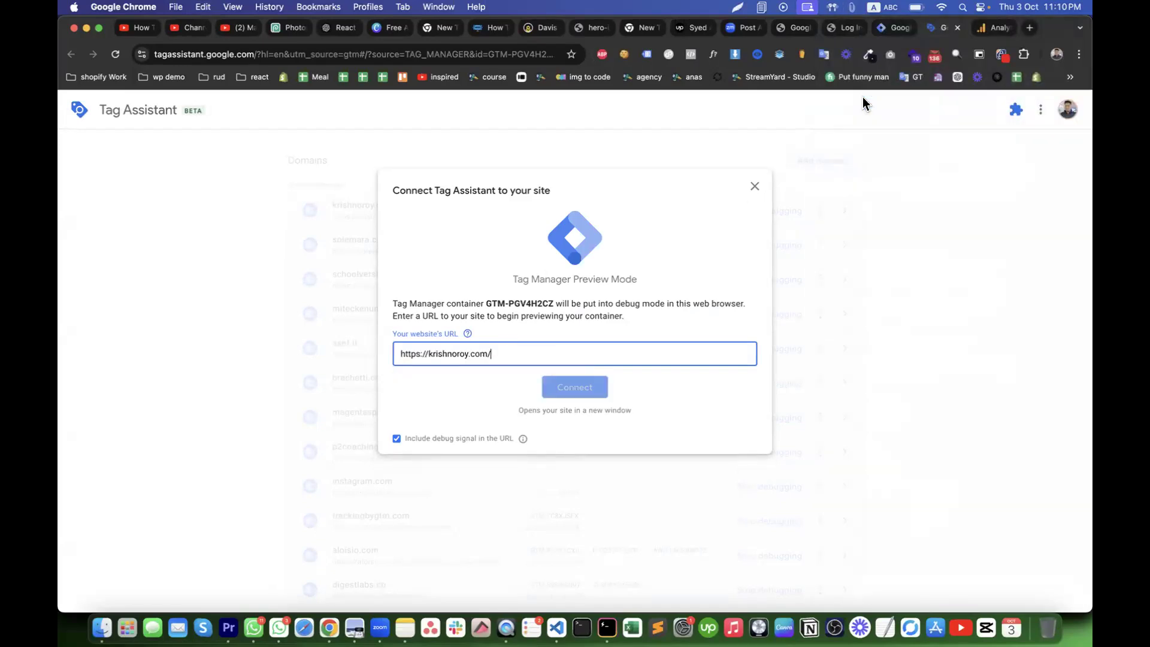
left_click(591, 383)
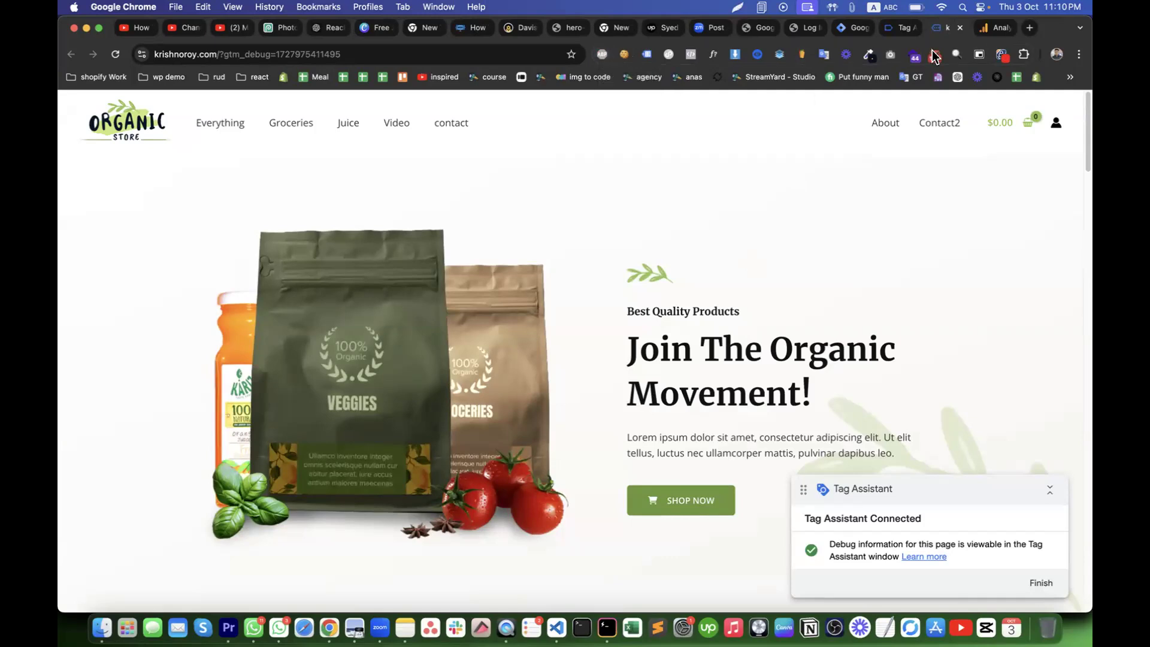
In Tag Assistant, continue to the debug summary and examine the Data Layer's ecommerce items, including product IDs and prices.
left_click(896, 27)
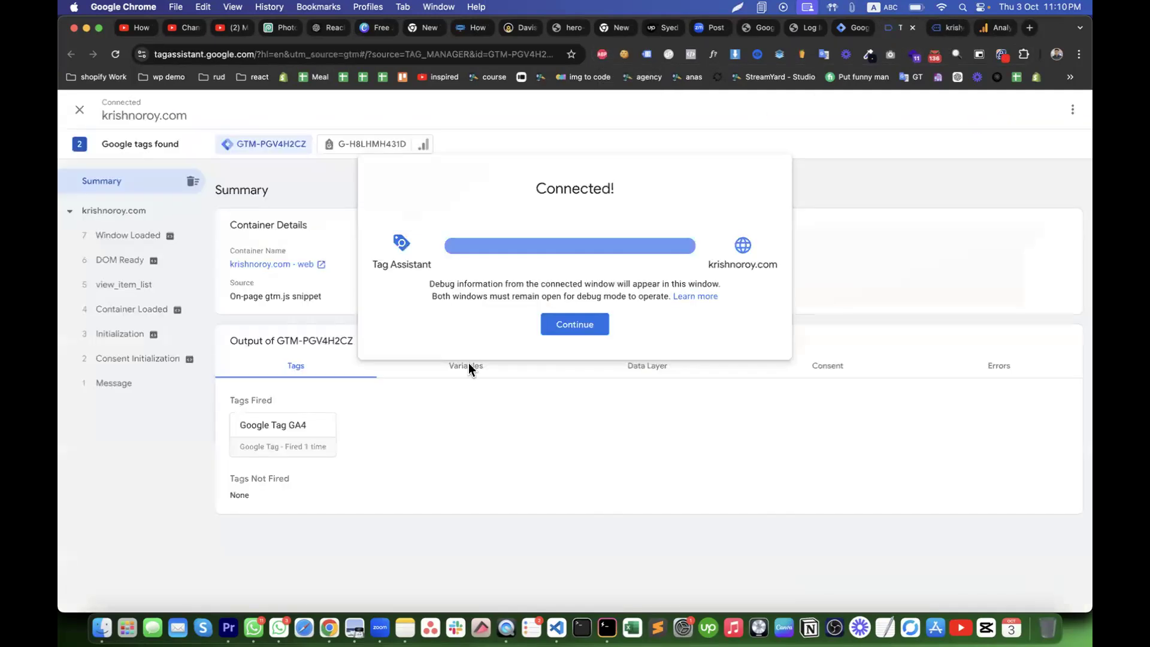
left_click(560, 326)
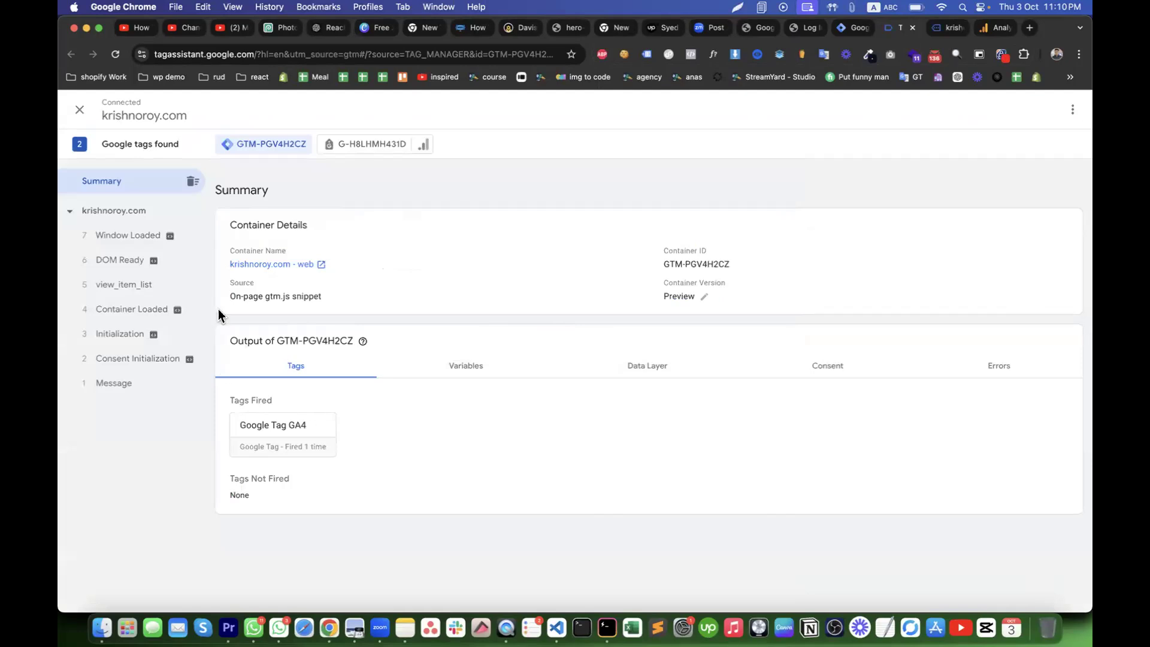
left_click(655, 365)
scroll(330, 388, "down", 8)
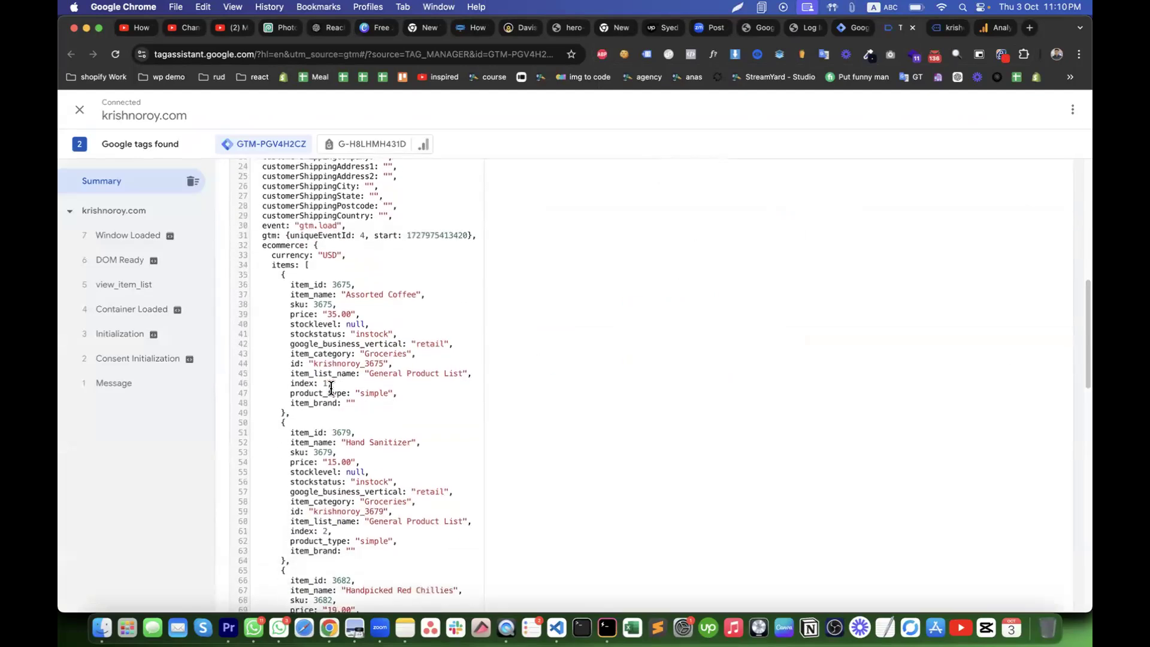
scroll(331, 388, "down", 3)
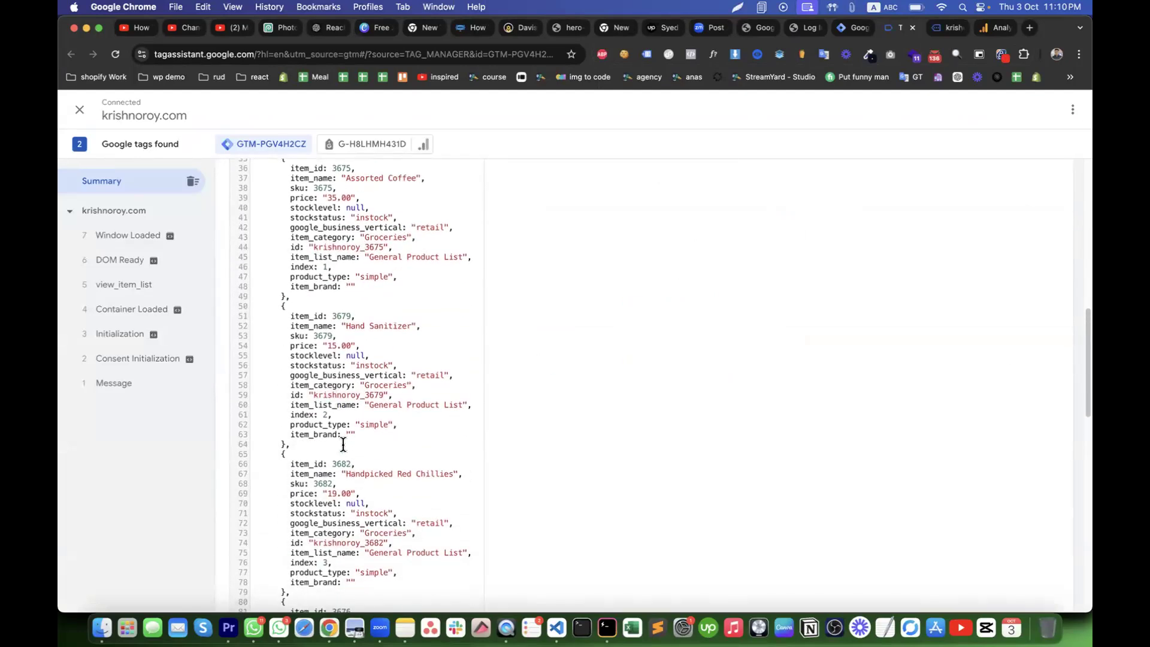
double_click(339, 395)
double_click(321, 335)
double_click(339, 316)
scroll(444, 387, "up", 15)
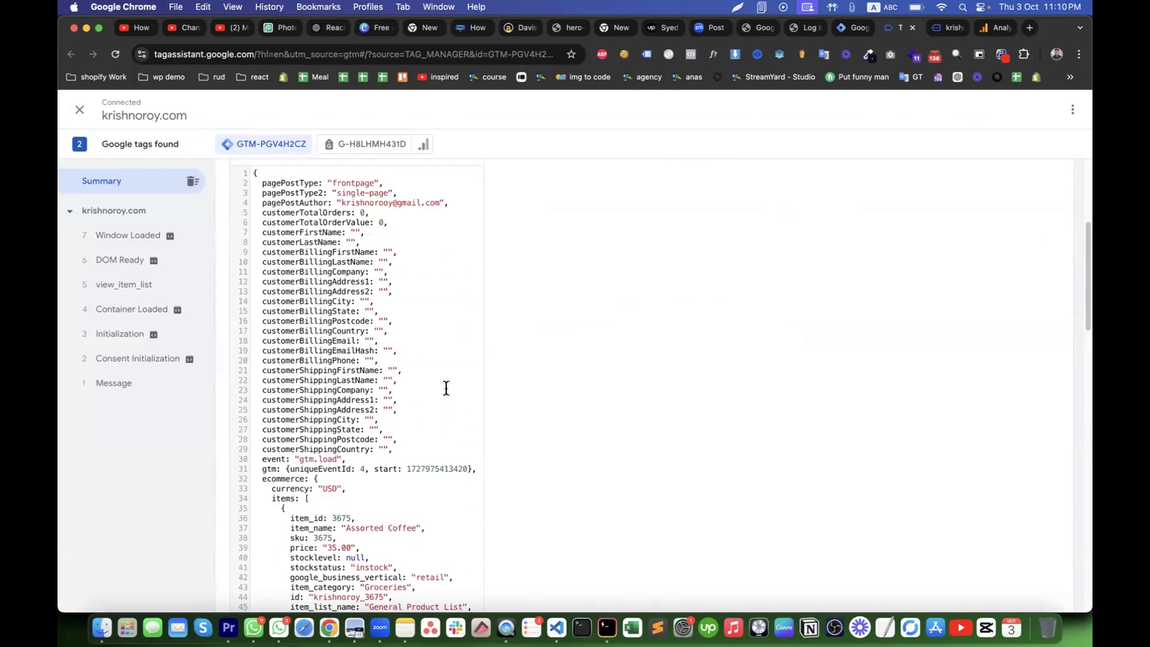
left_click(952, 28)
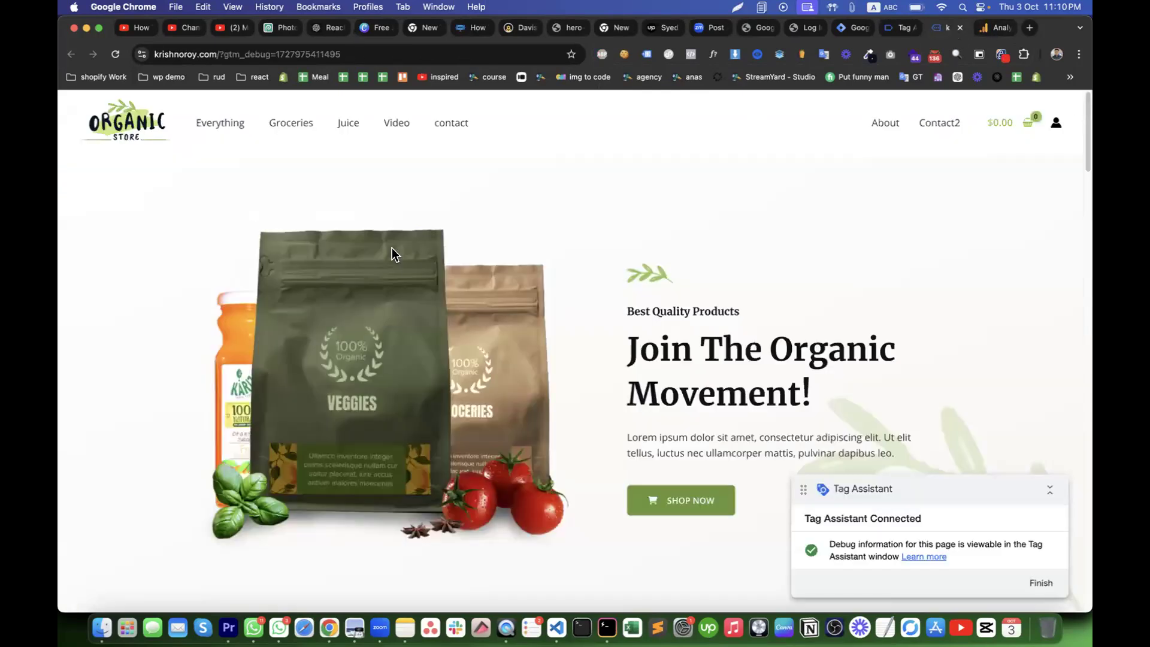
left_click(894, 26)
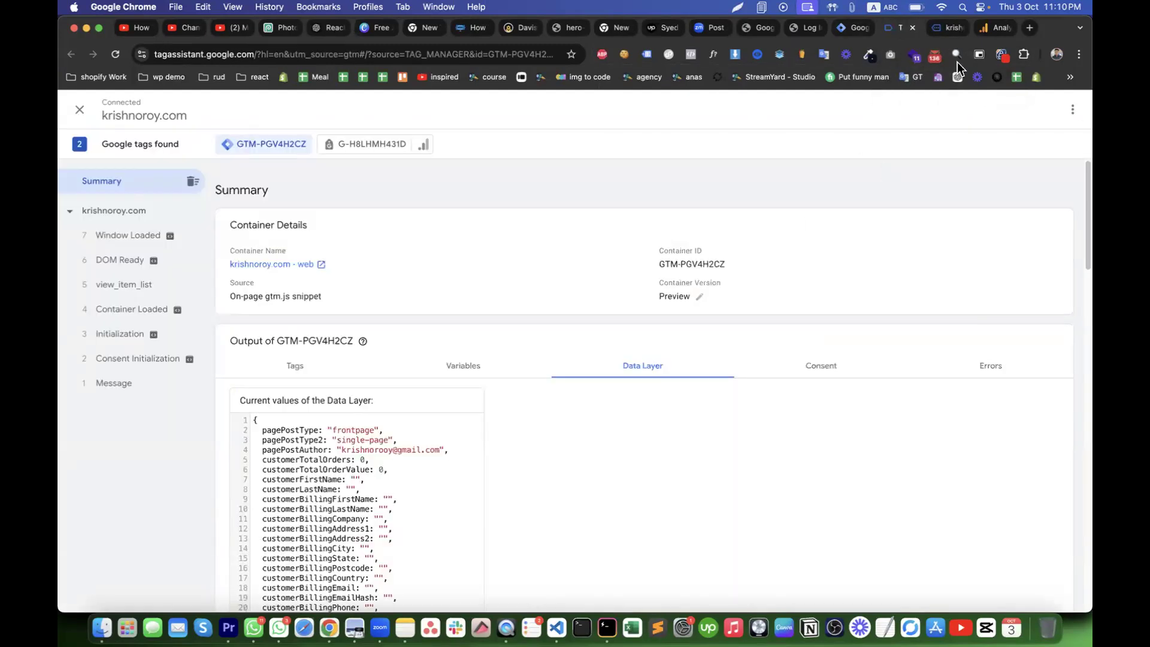
Back in the Tag Manager container, create a new tag with the Google Analytics: GA4 Event type.
left_click(997, 26)
left_click(853, 26)
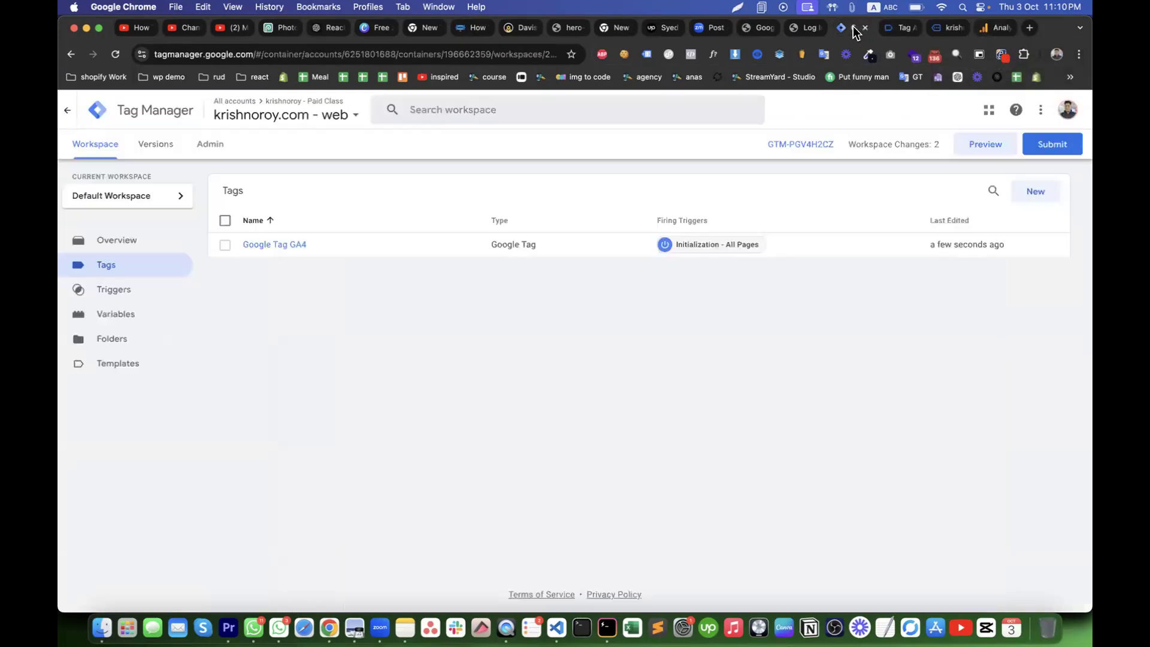
left_click(1019, 195)
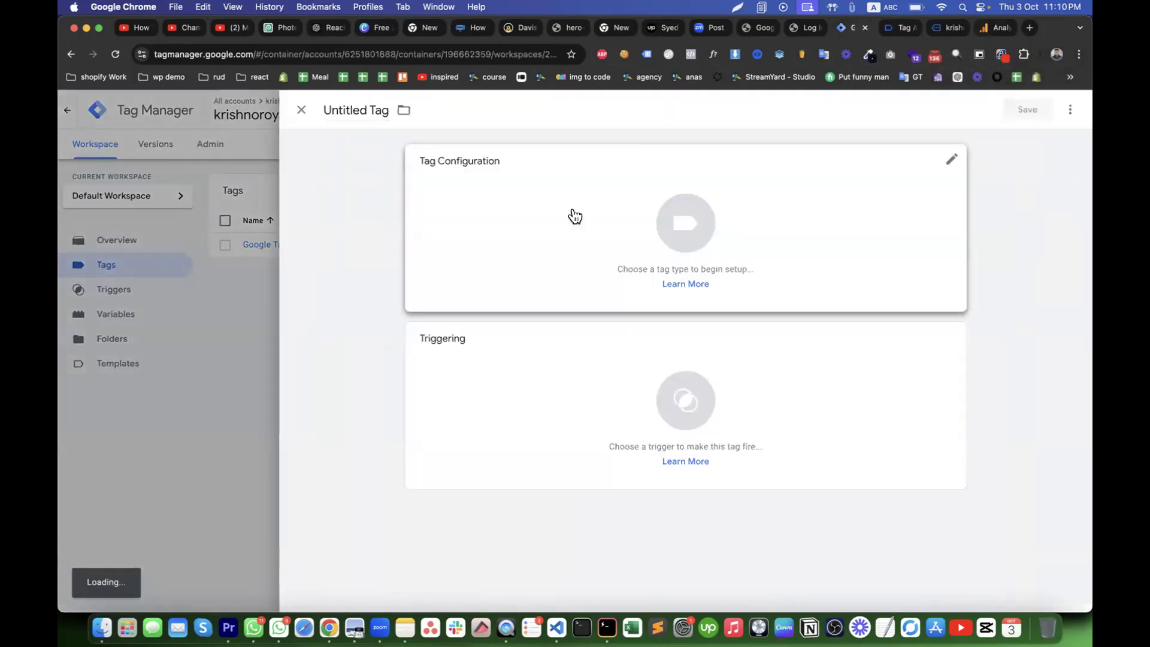
left_click(575, 215)
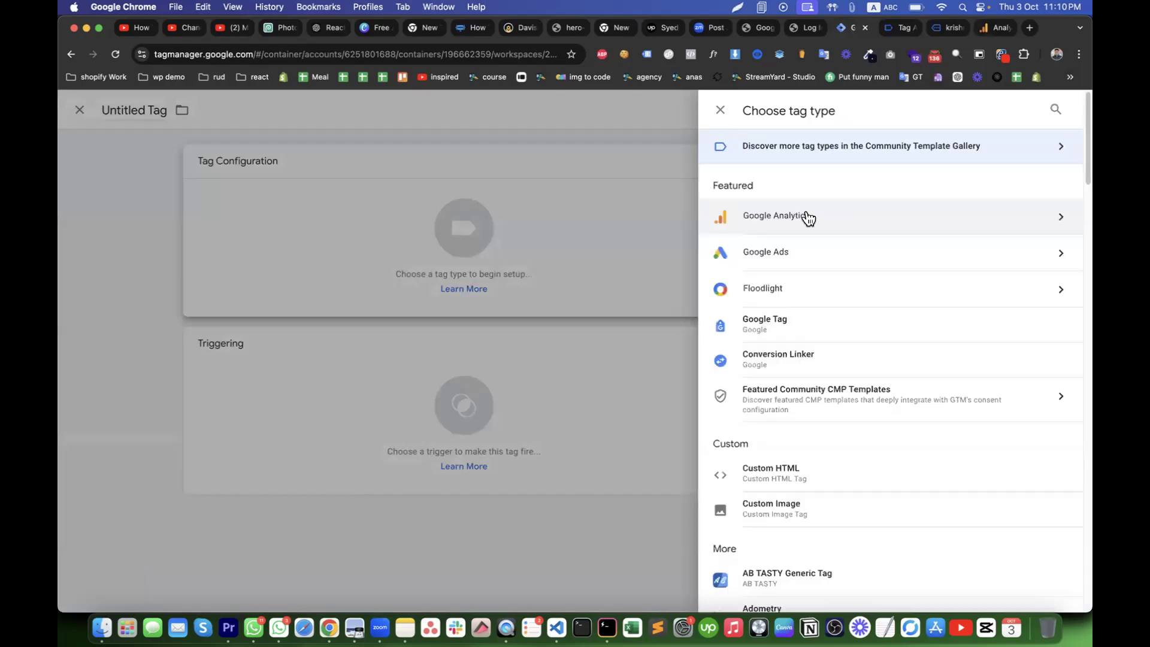
left_click(788, 227)
left_click(806, 223)
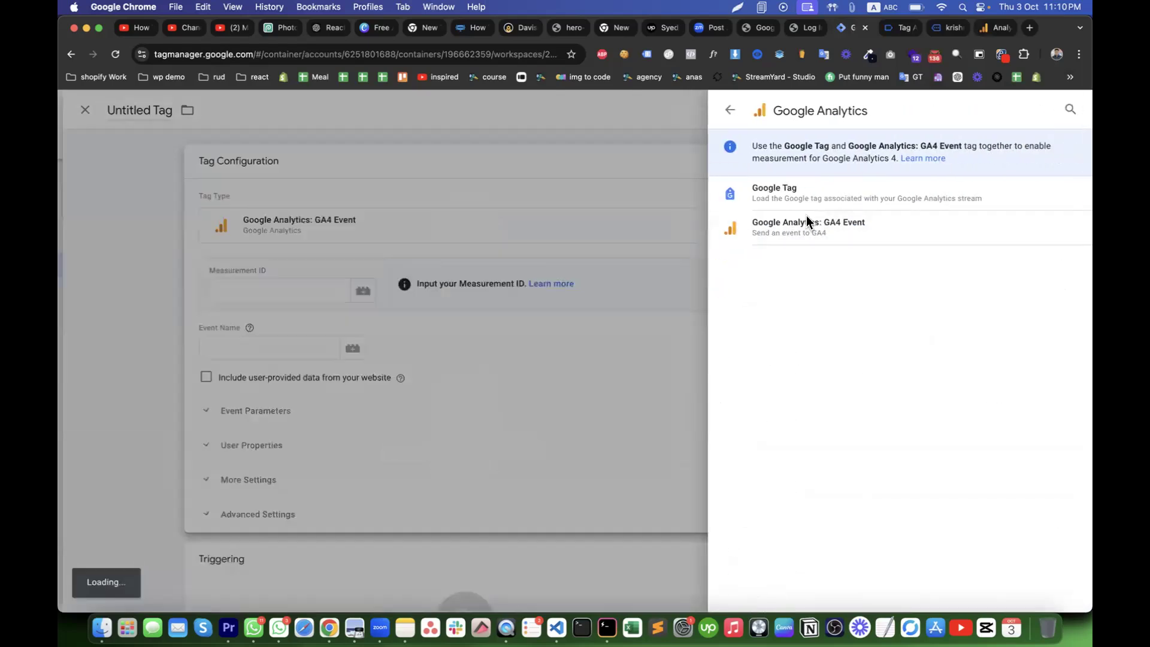
Enter G-H8LHMH431D directly as the measurement ID of the GA4 event tag.
left_click(457, 293)
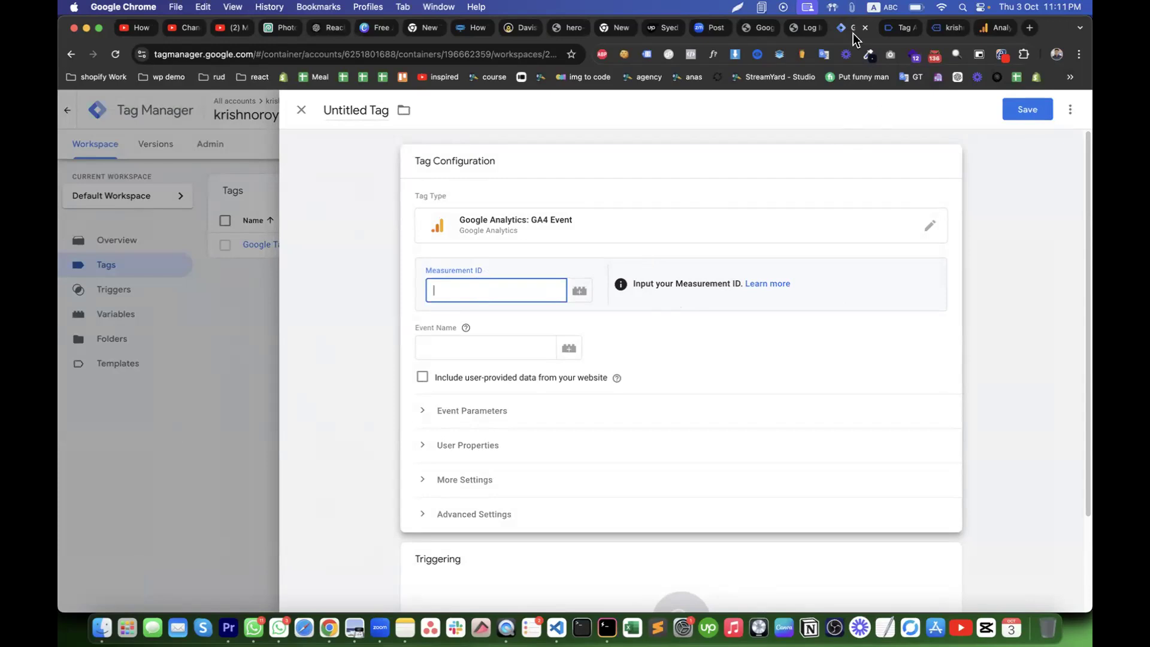
left_click(852, 6)
left_click(863, 64)
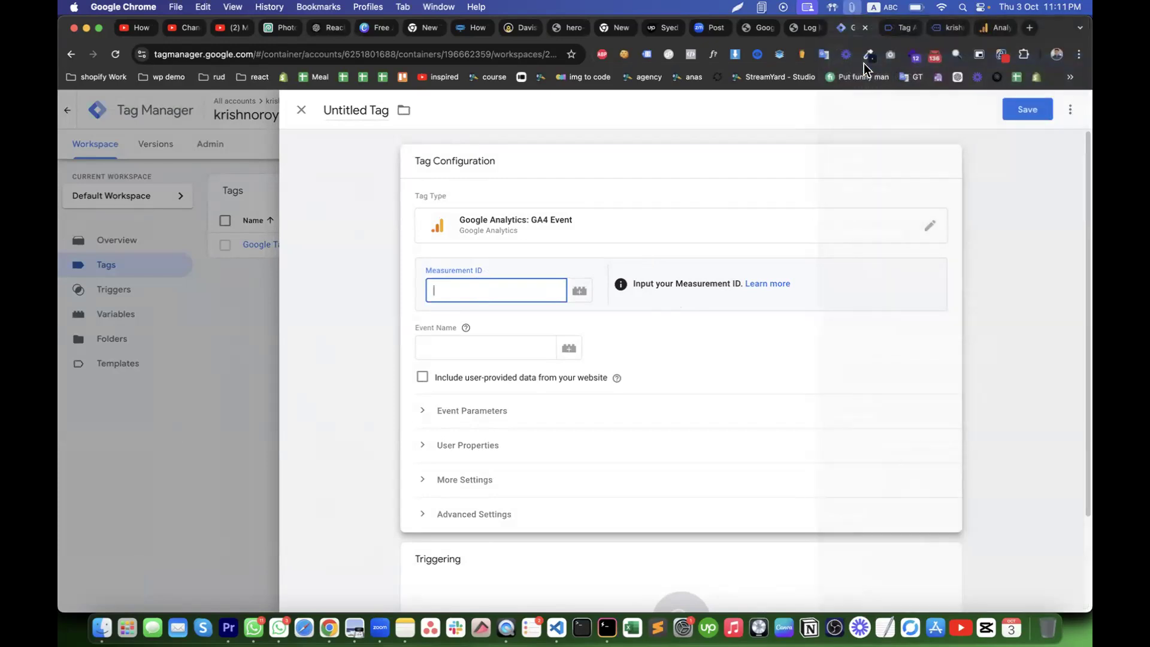
type("G-H8LHMH431D")
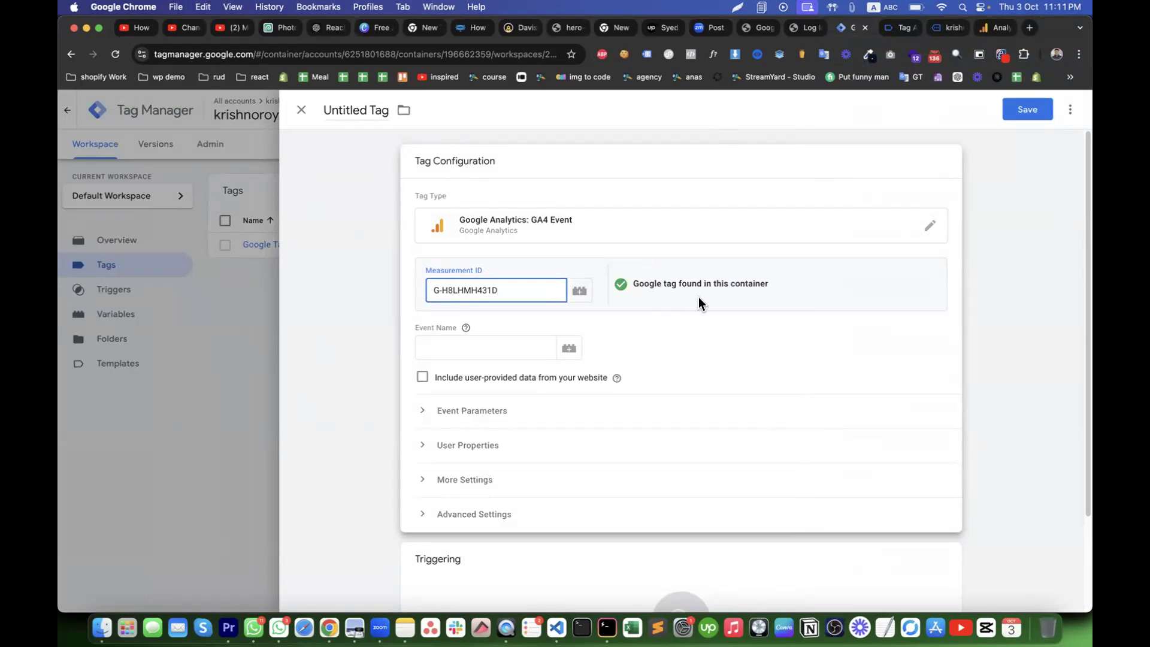
Try measurement ID G-H8LHMH431E, start a Google Tag for it, discard that draft and clear the ID.
key("BackSpace")
type("E")
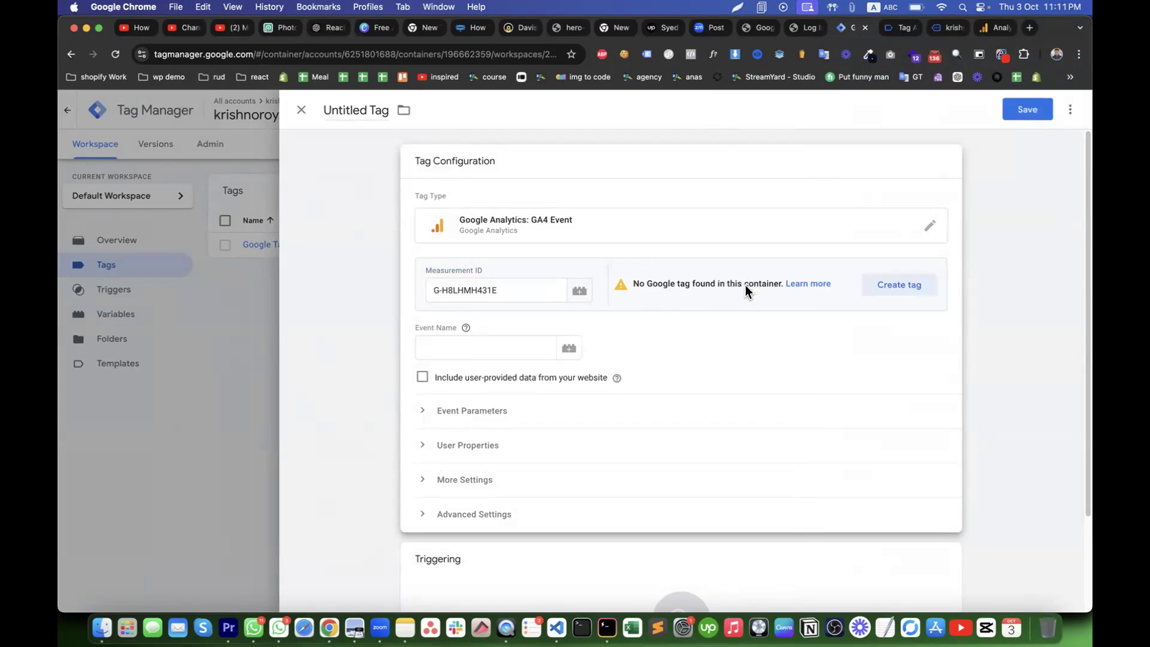
left_click(906, 287)
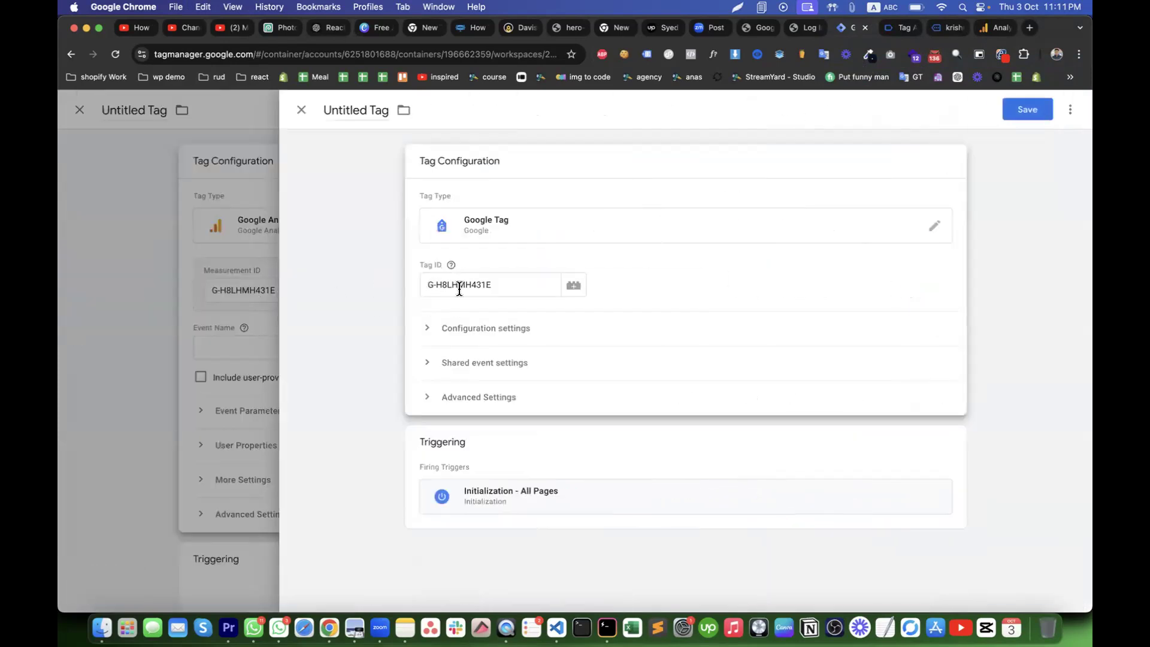
left_click(300, 109)
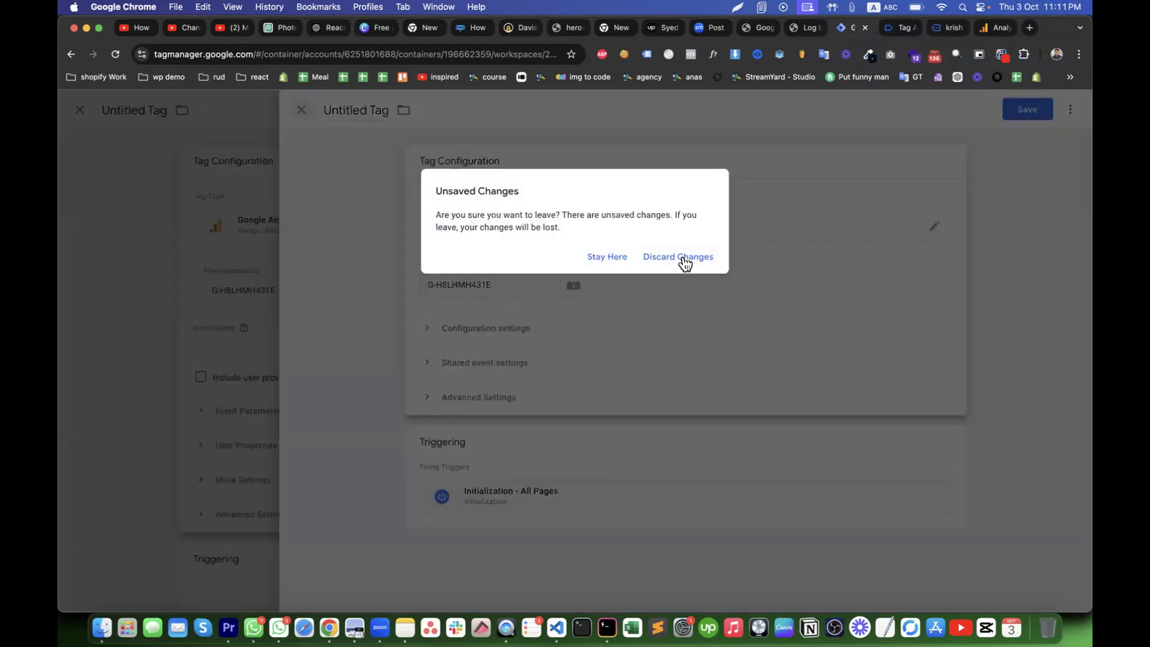
left_click(682, 258)
left_click(512, 295)
key("super+a")
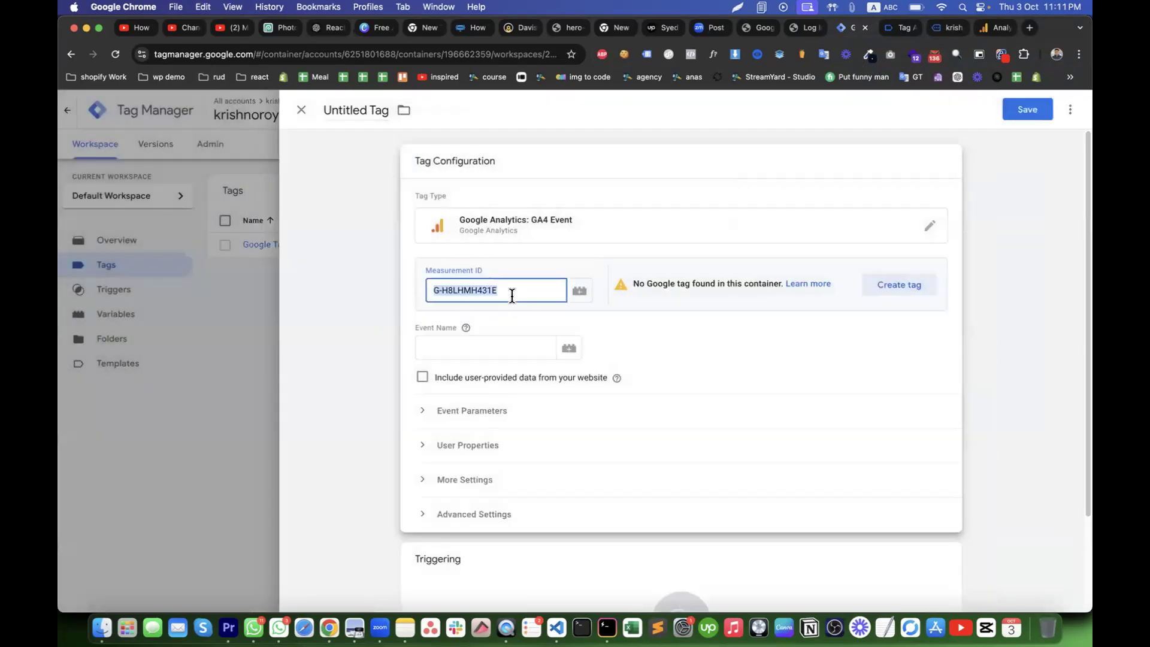
key("BackSpace")
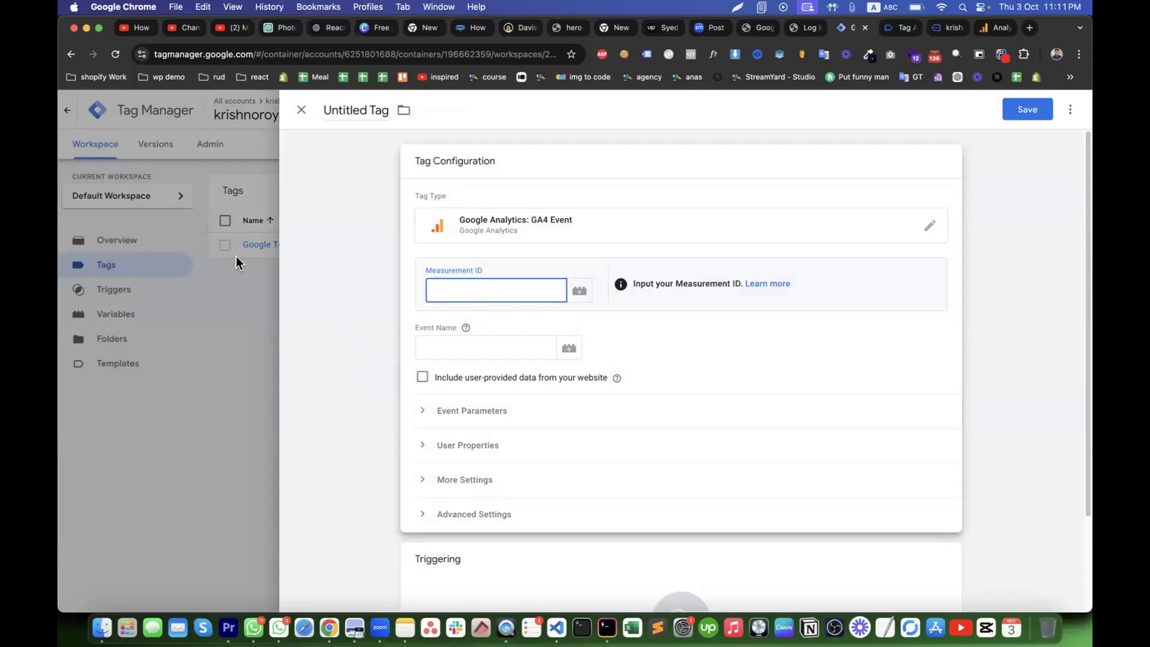
Set the measurement ID to the {{GA4 - ID}} variable and the event name to view_item.
type("{{ga")
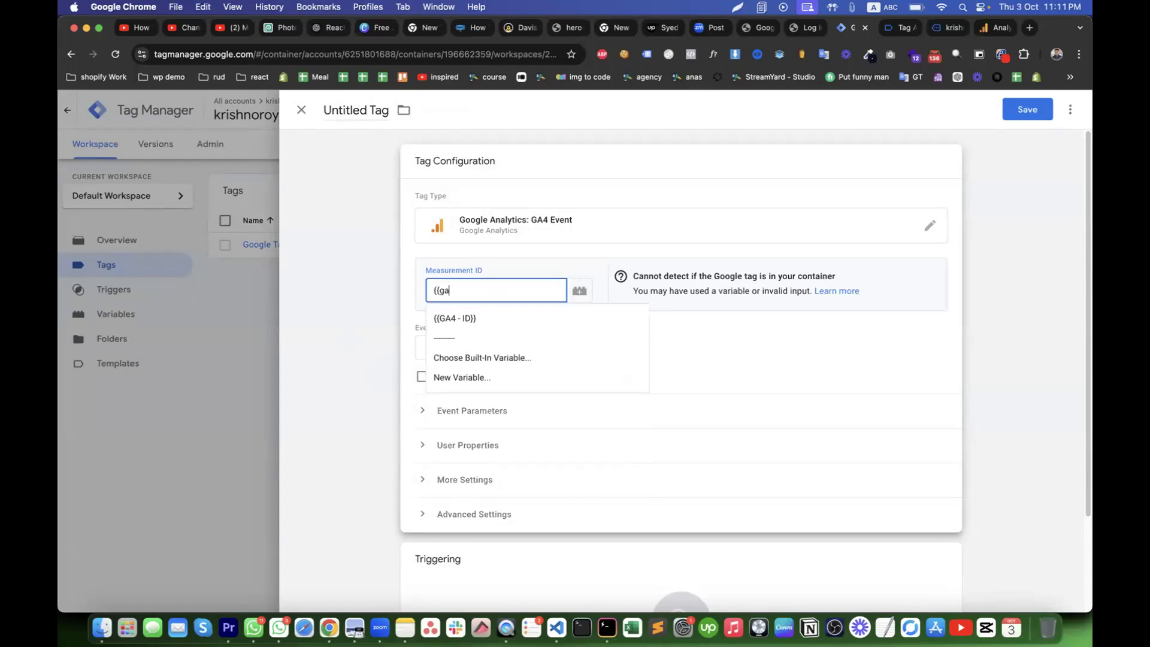
left_click(538, 322)
left_click(464, 343)
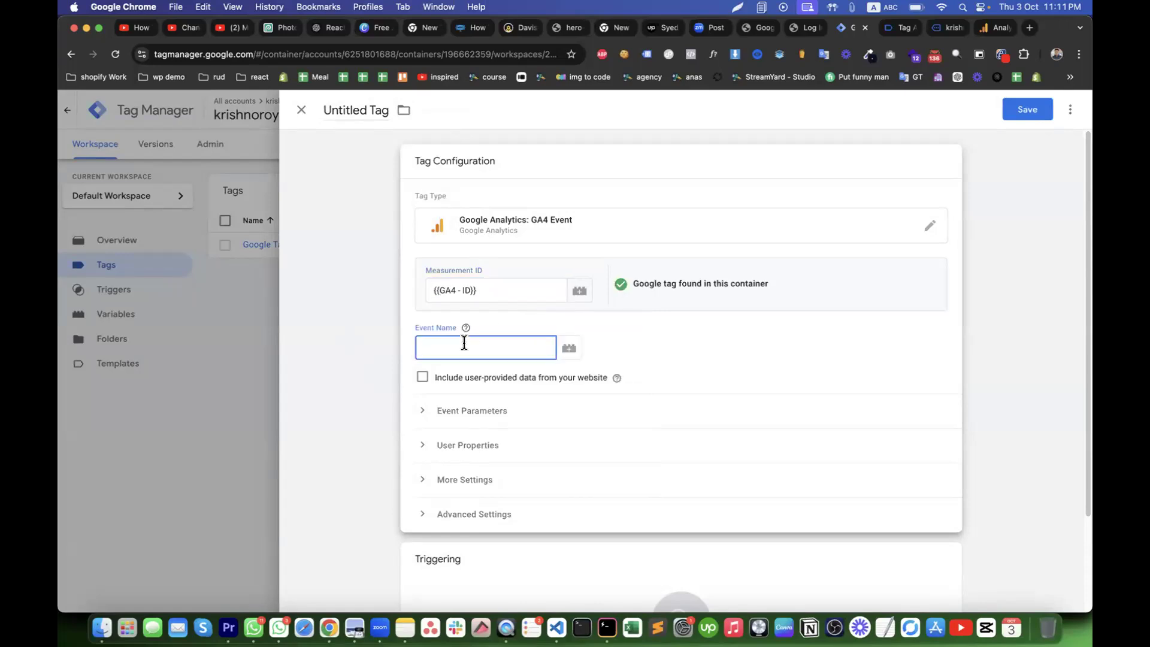
type("view")
Add three event parameter rows to the tag and name the first parameter items.
scroll(509, 387, "down", 3)
left_click(473, 322)
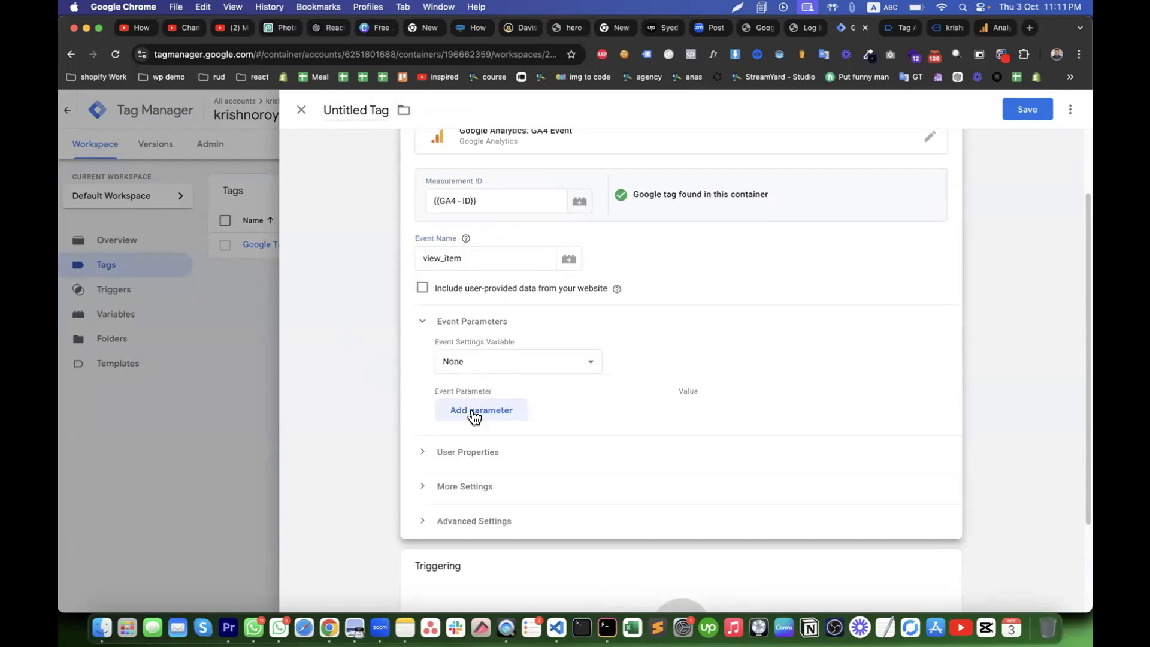
left_click(474, 415)
left_click(473, 446)
left_click(471, 479)
left_click(469, 419)
type("items")
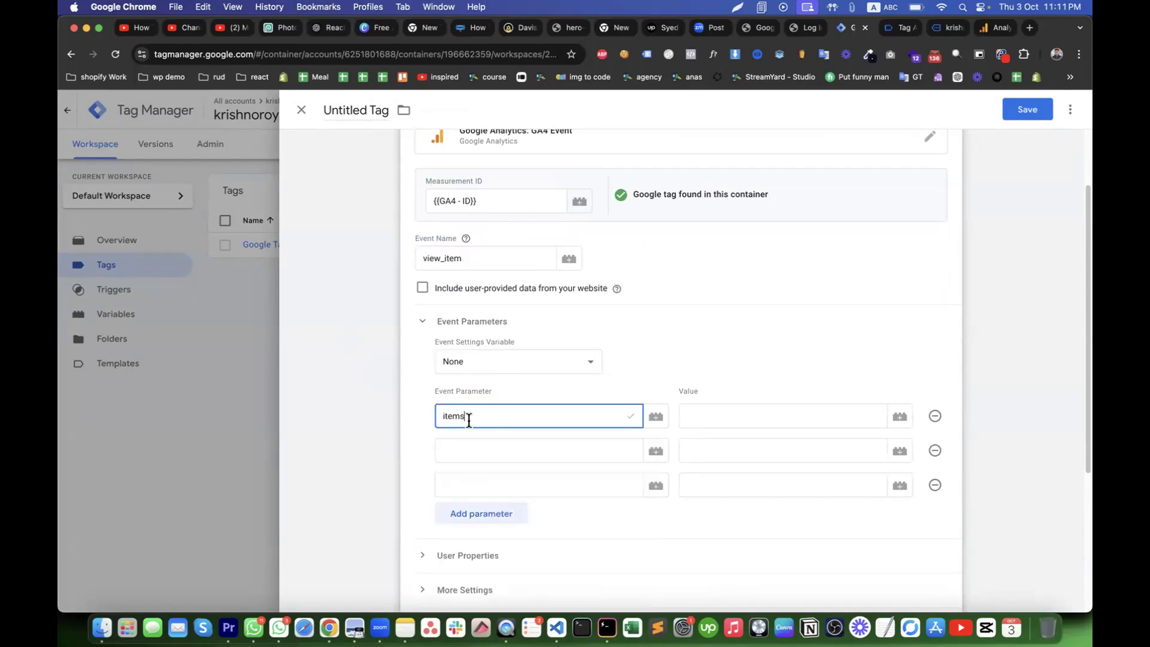
left_click(485, 446)
left_click(632, 418)
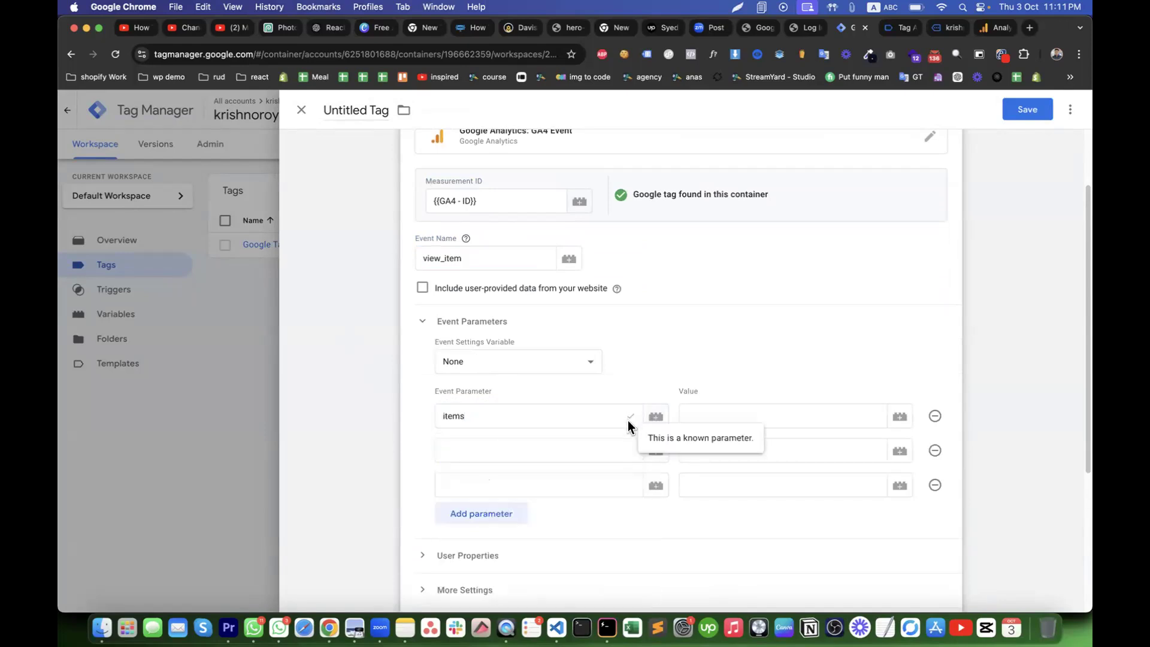
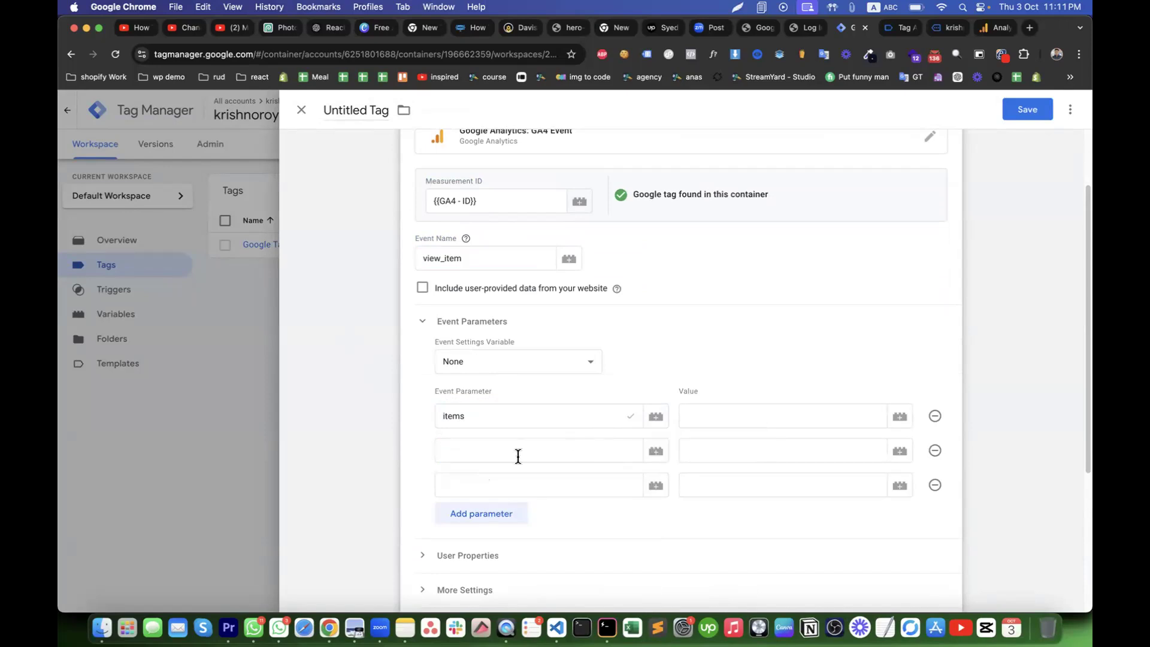
Name the second event parameter currency and the third one value.
mouse_move(633, 414)
left_click(481, 451)
type("krishno")
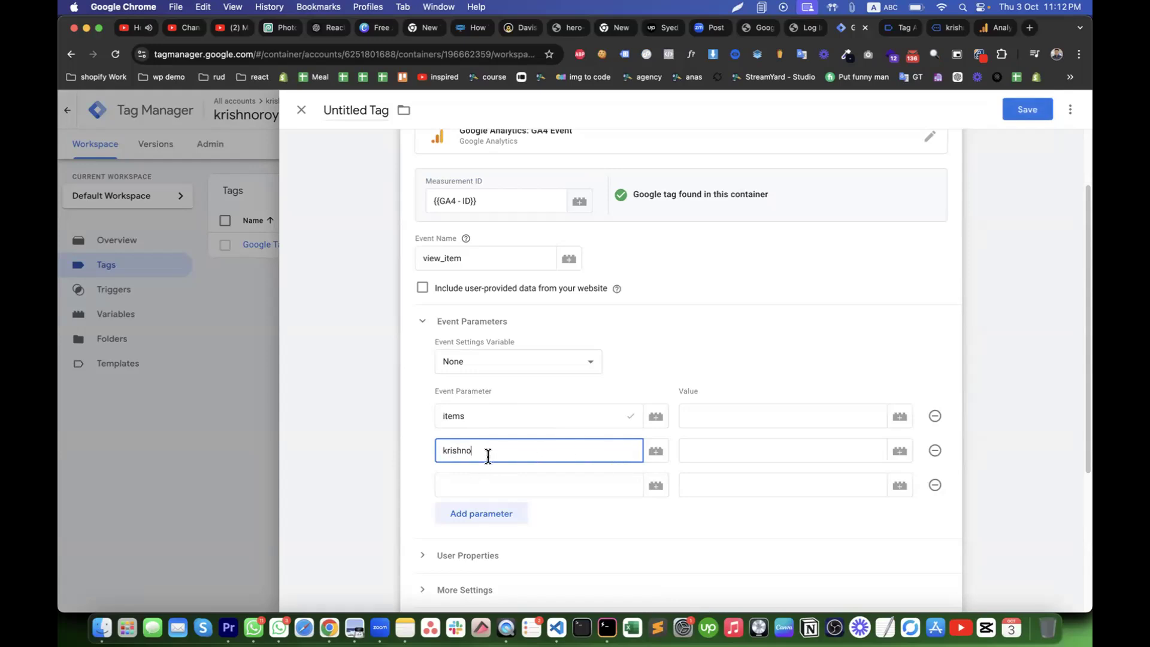
double_click(450, 454)
type("curren")
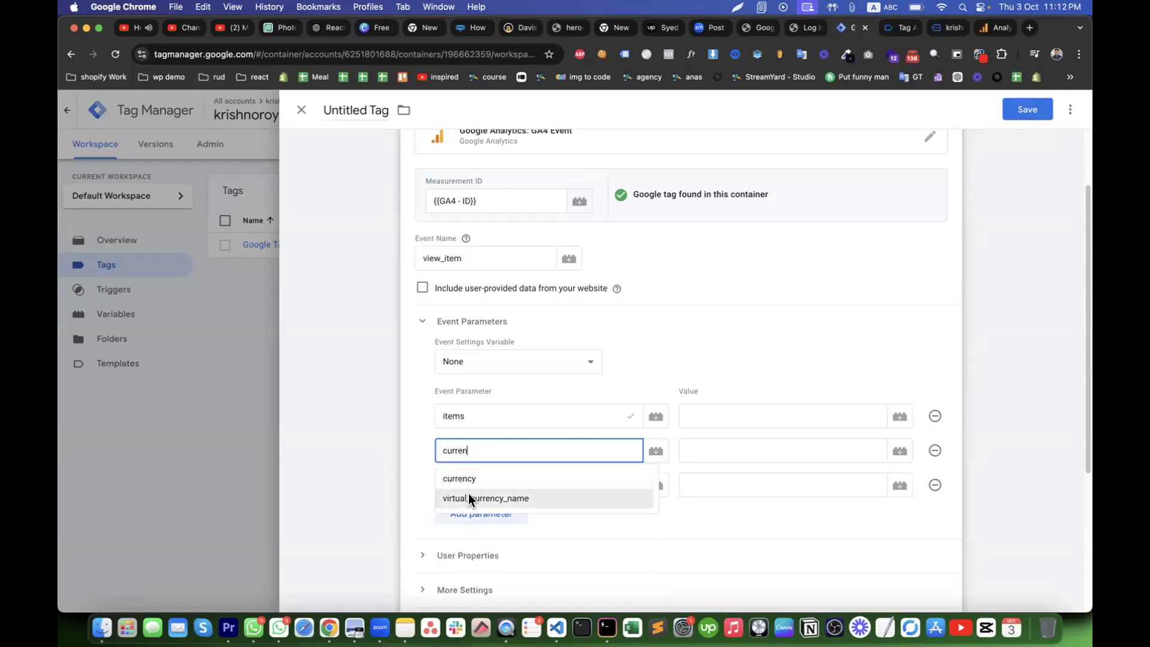
left_click(468, 479)
left_click(468, 482)
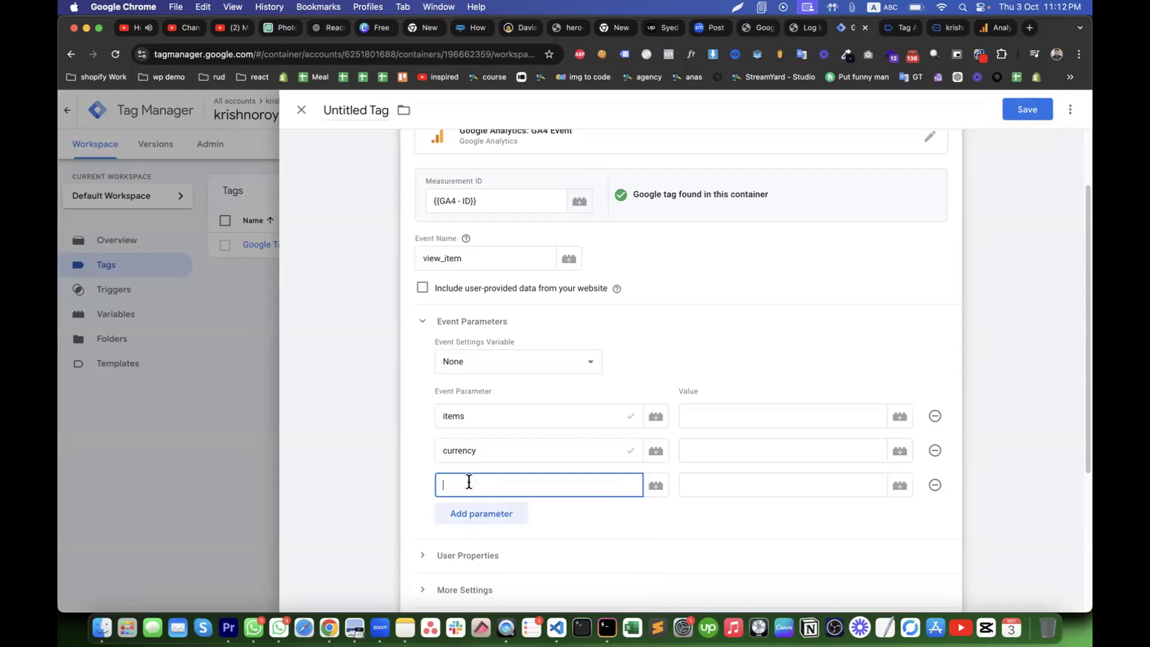
type("value")
For the items parameter's value, start a new variable of type Data Layer Variable.
left_click(752, 422)
left_click(898, 414)
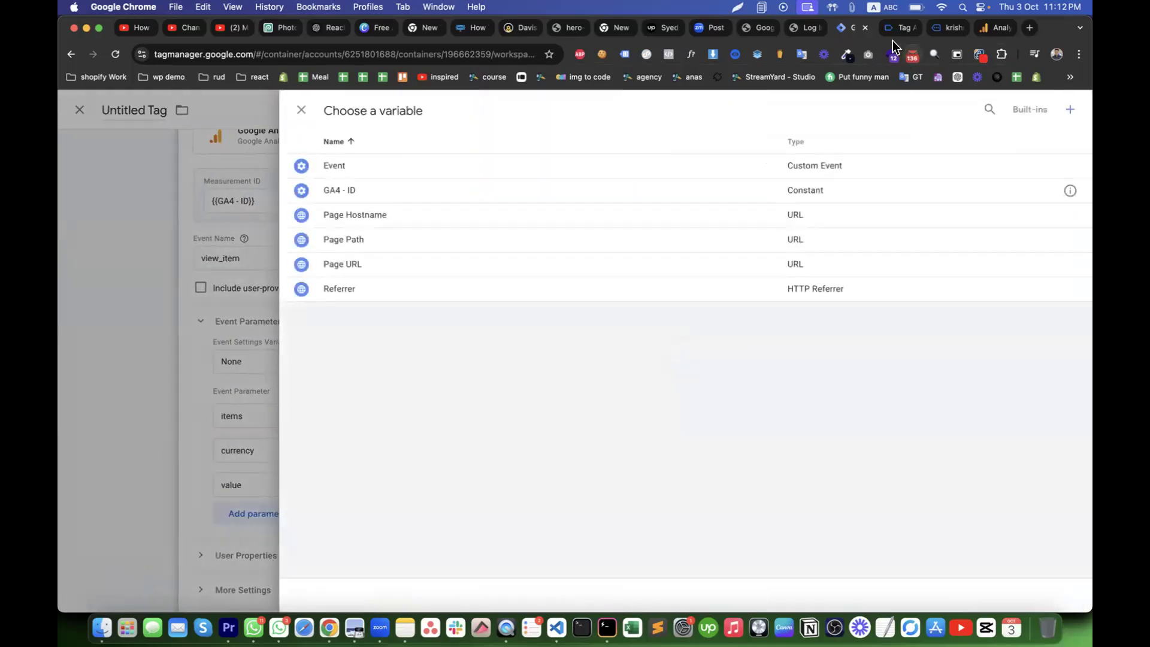
left_click(1072, 112)
left_click(609, 223)
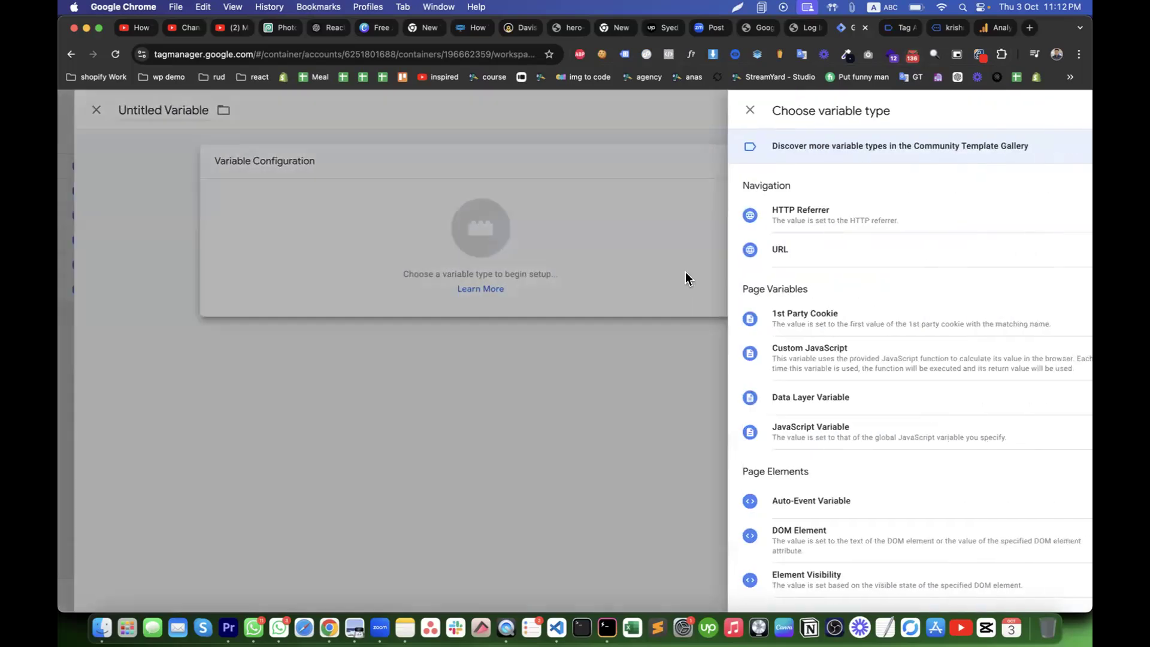
left_click(795, 397)
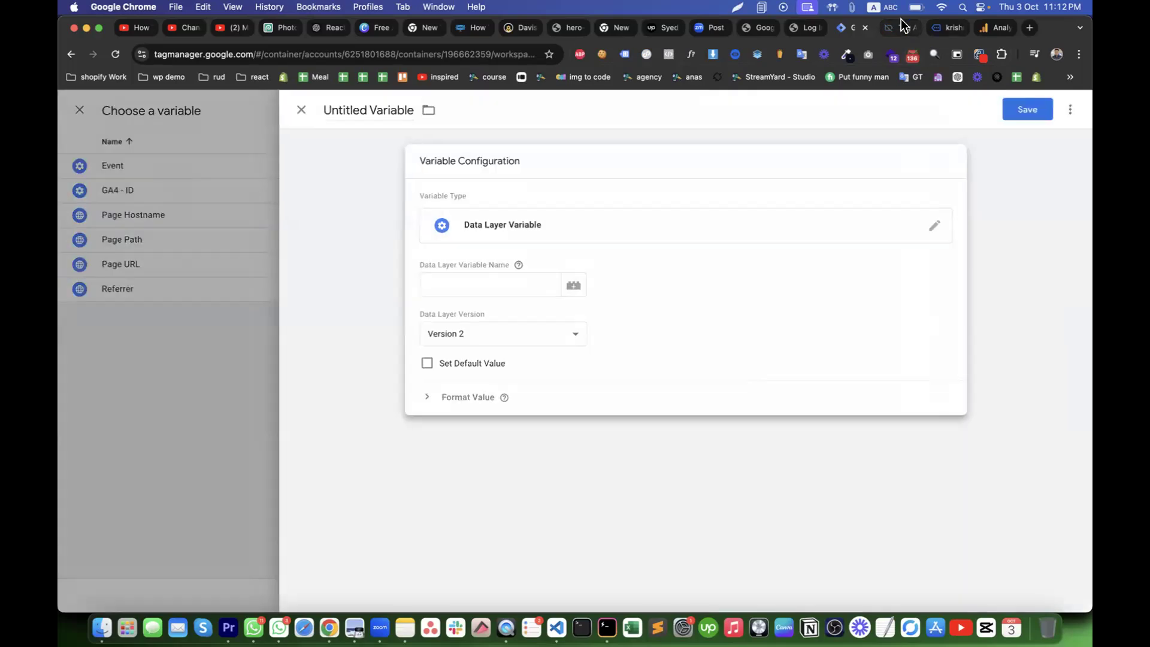
On the website connected to Tag Assistant, open the Everything shop page and look through its products.
left_click(939, 30)
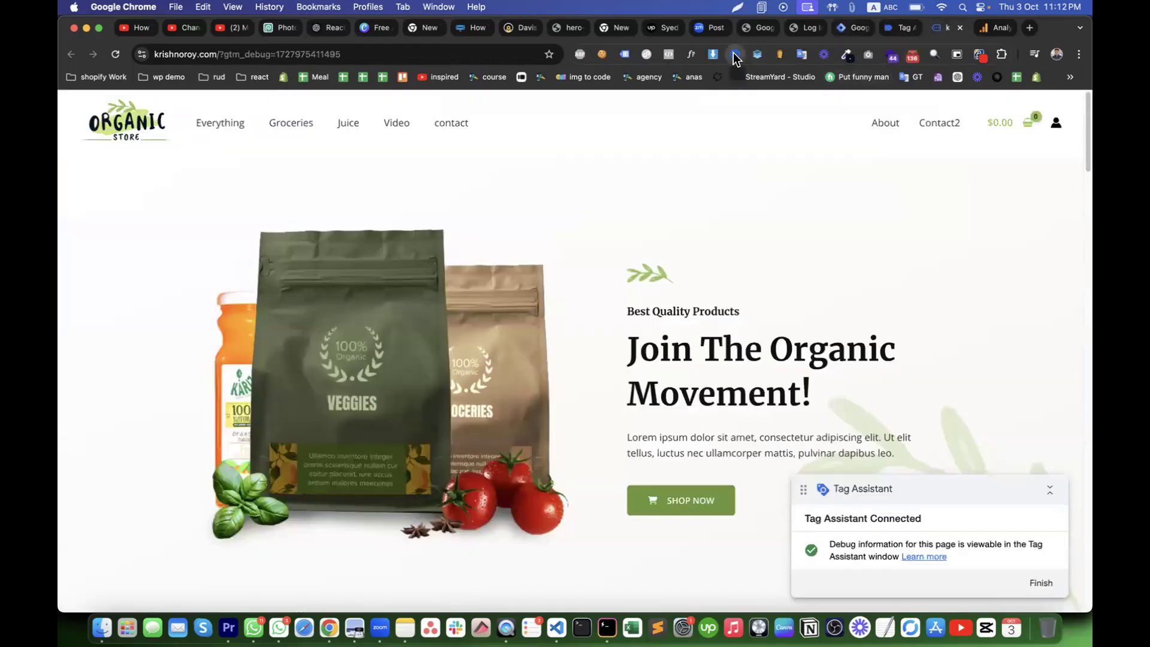
left_click(735, 54)
left_click(935, 324)
left_click(232, 126)
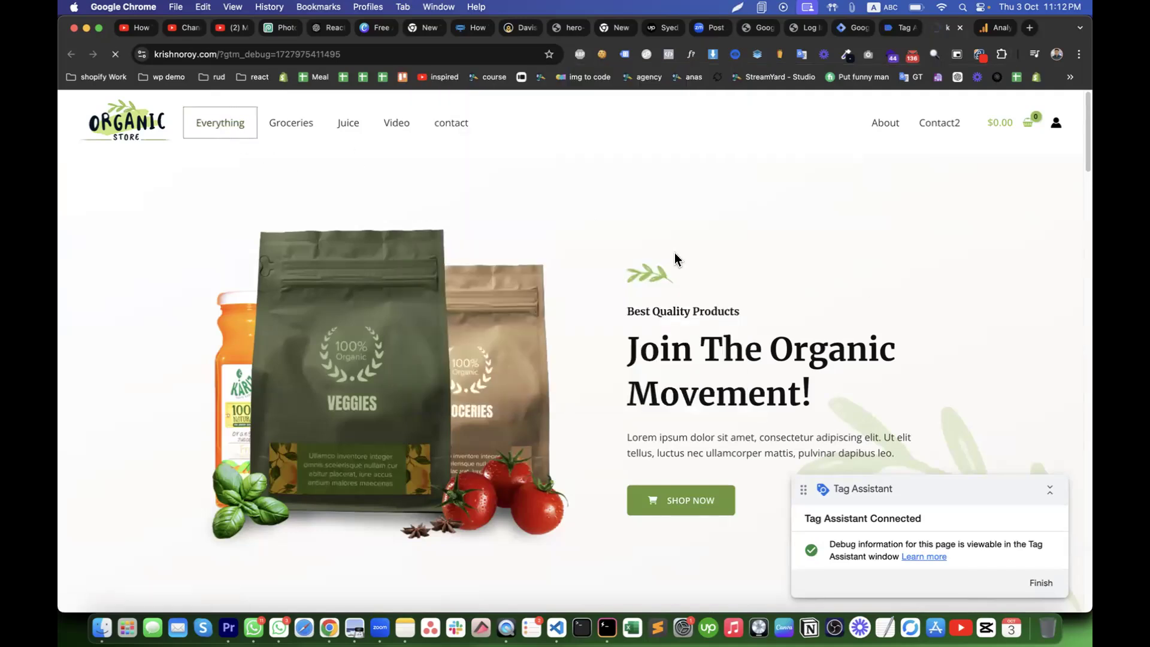
scroll(671, 263, "down", 10)
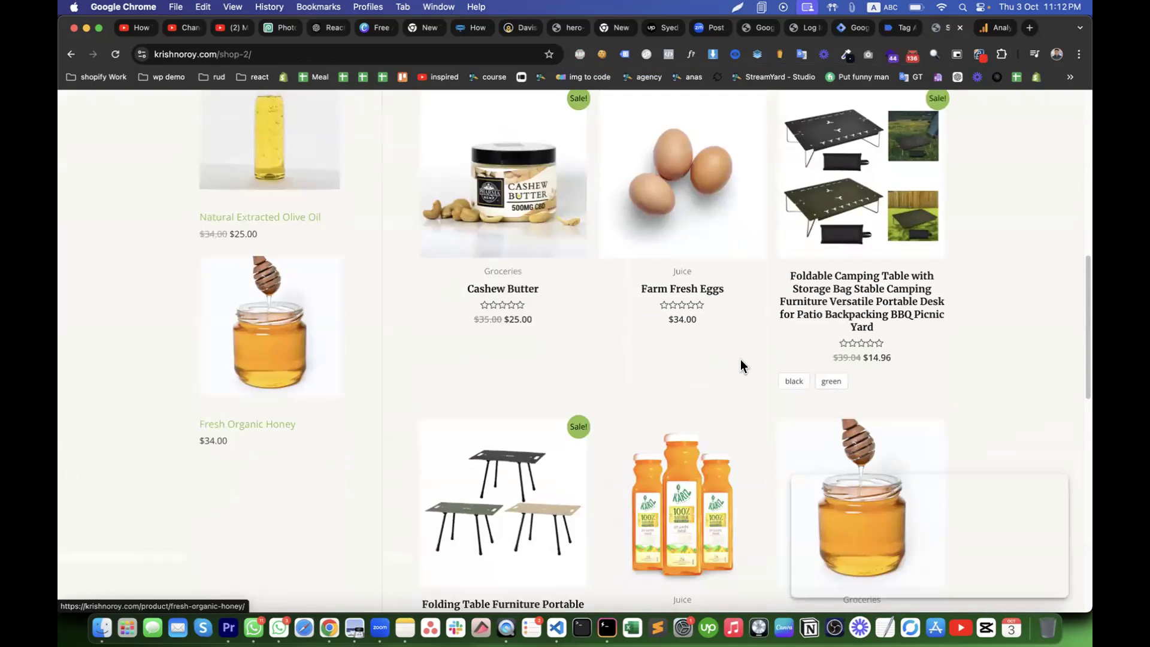
In Tag Assistant, review the list of events recorded for the shop page and the homepage.
left_click(895, 24)
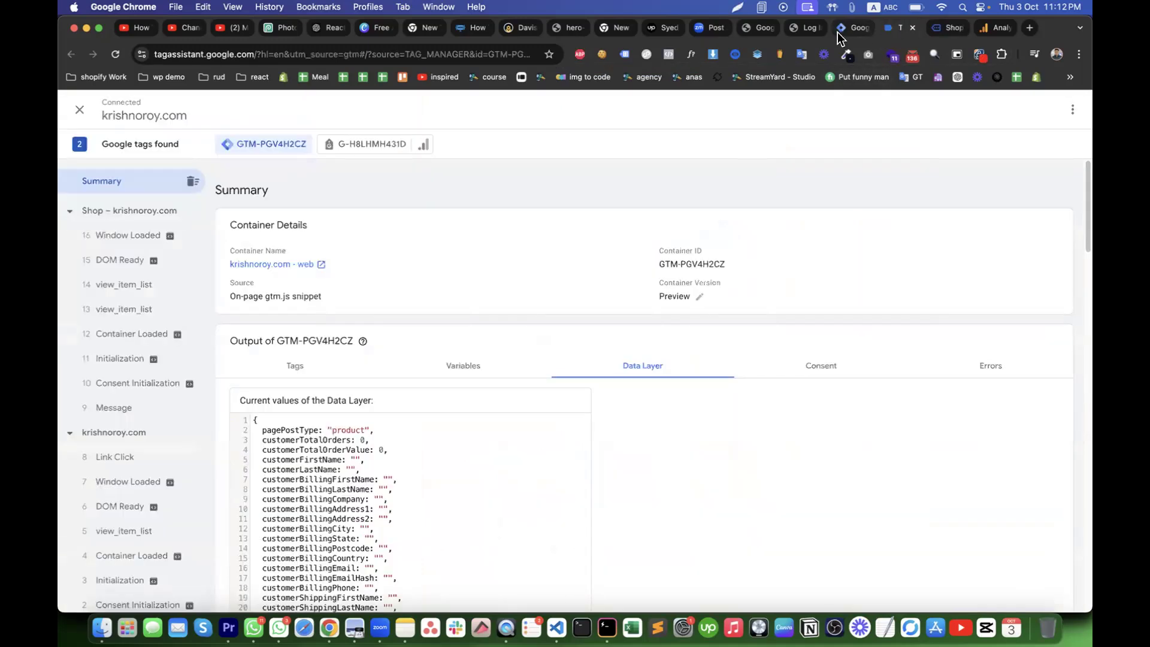
scroll(146, 441, "down", 1)
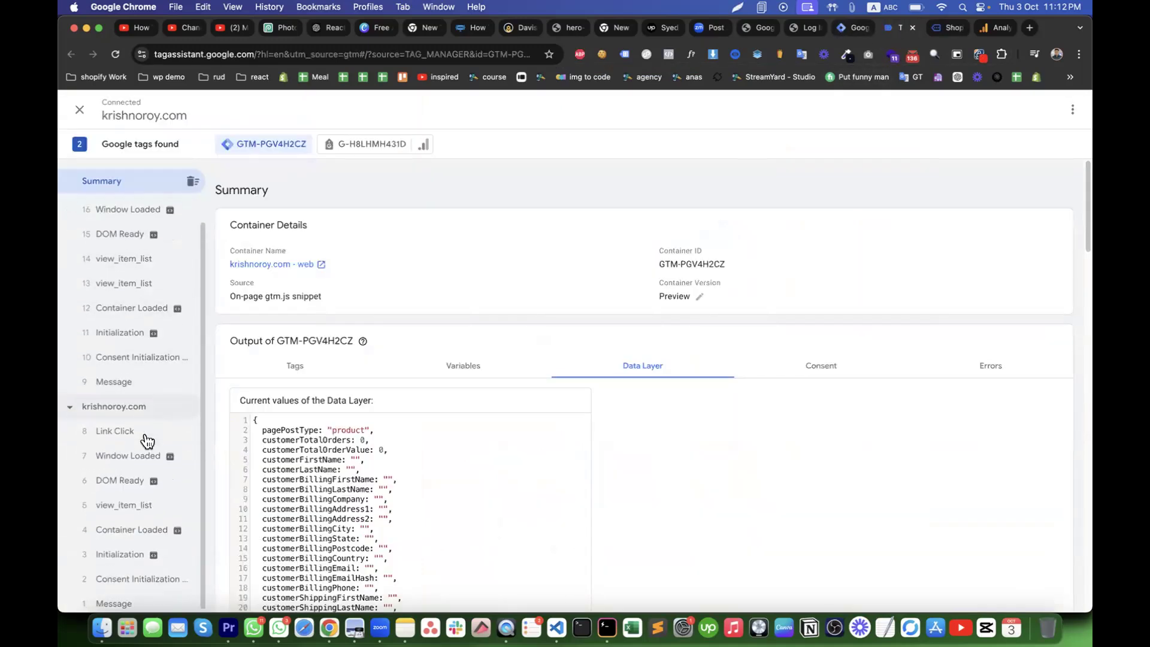
scroll(144, 442, "up", 1)
scroll(144, 359, "down", 1)
scroll(147, 503, "down", 1)
scroll(146, 503, "up", 1)
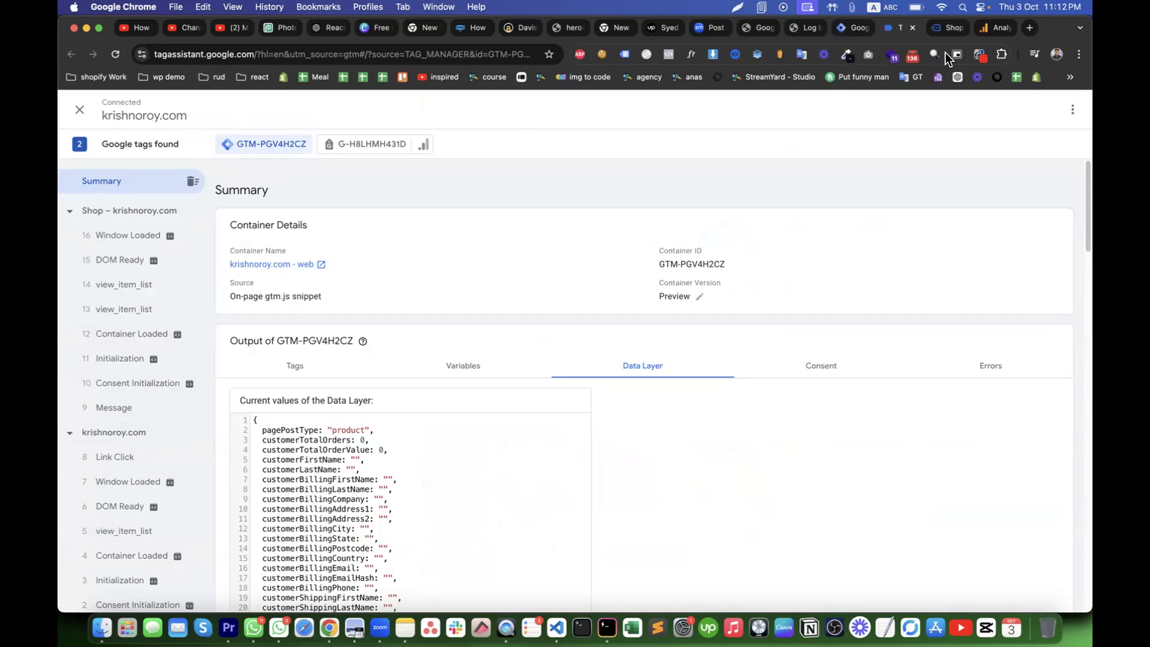
Open the Cashew Butter product page and compare it with the currency, value and items in Tag Assistant's view_item Data Layer.
left_click(946, 28)
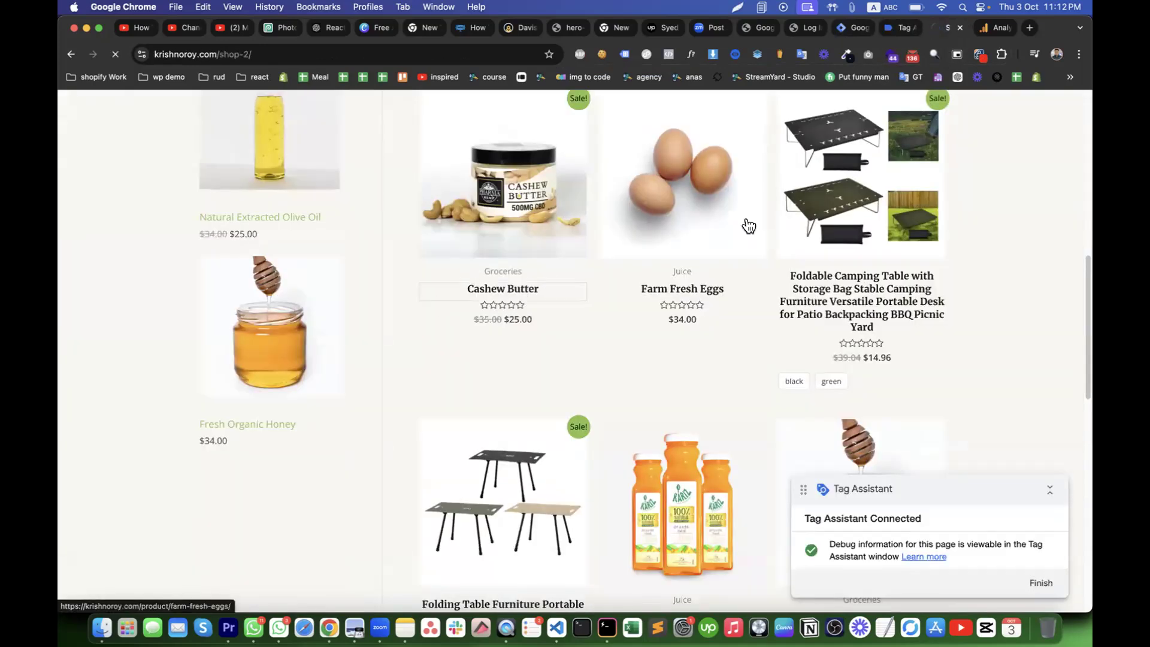
left_click(898, 27)
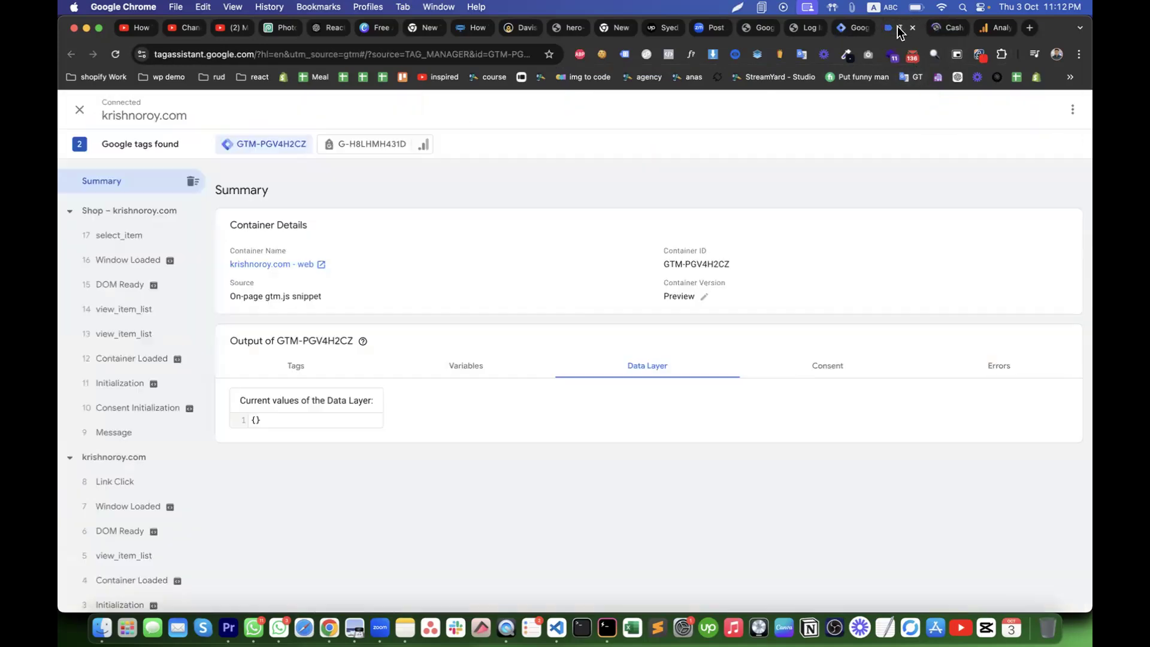
left_click(137, 315)
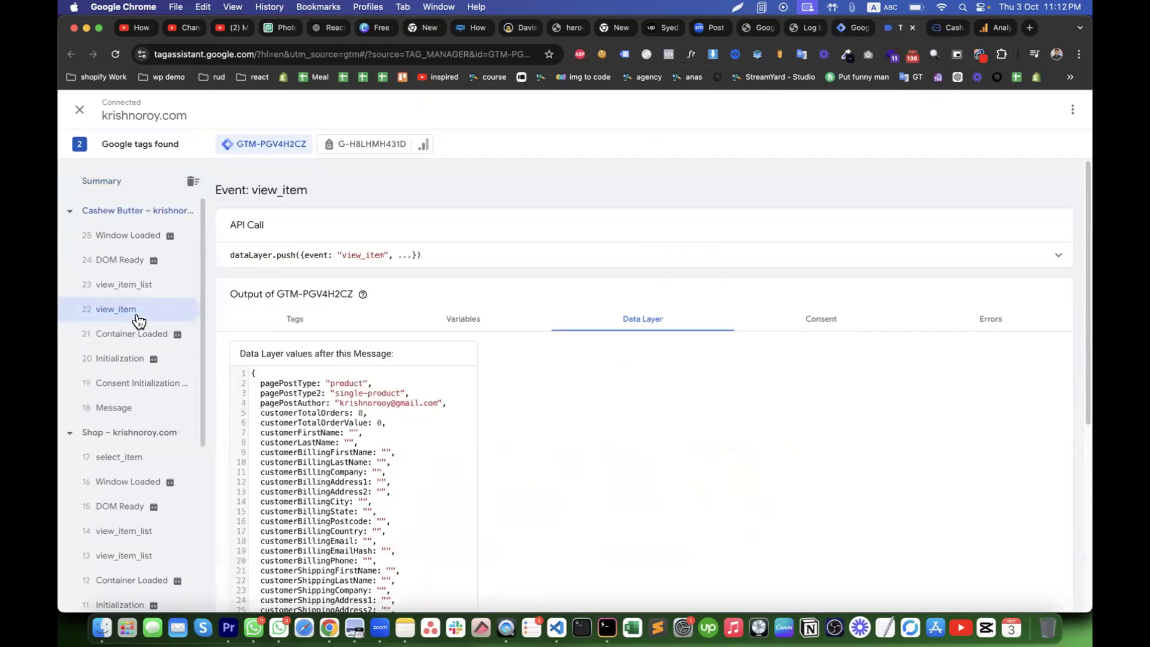
scroll(470, 454, "down", 5)
double_click(277, 414)
double_click(281, 442)
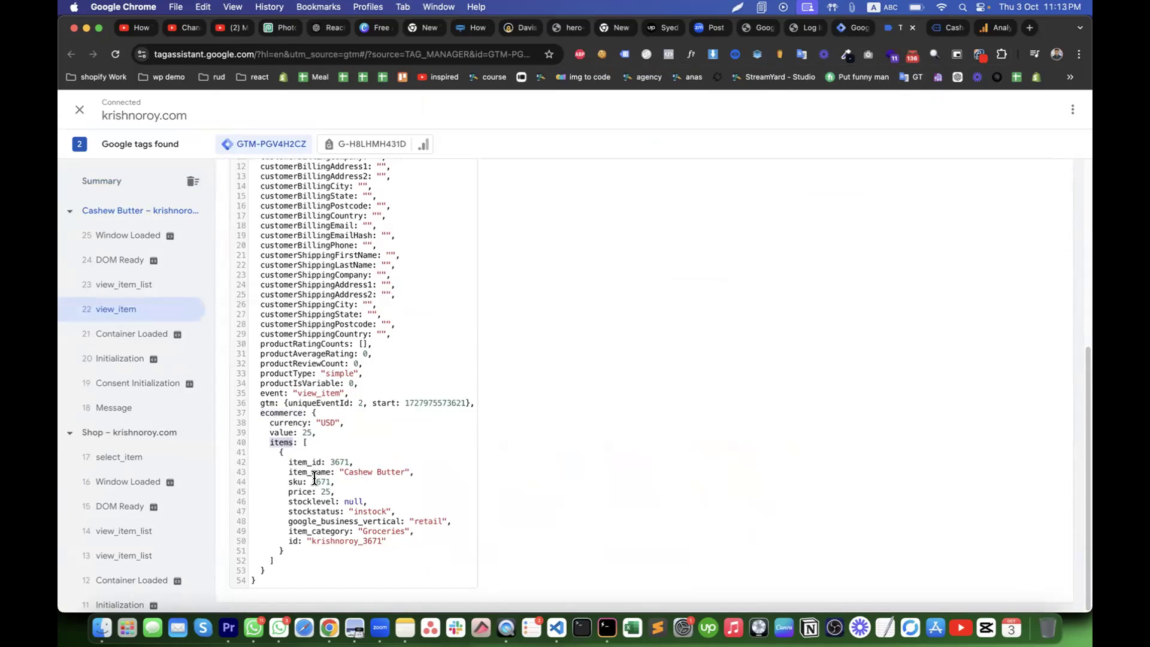
left_click(954, 28)
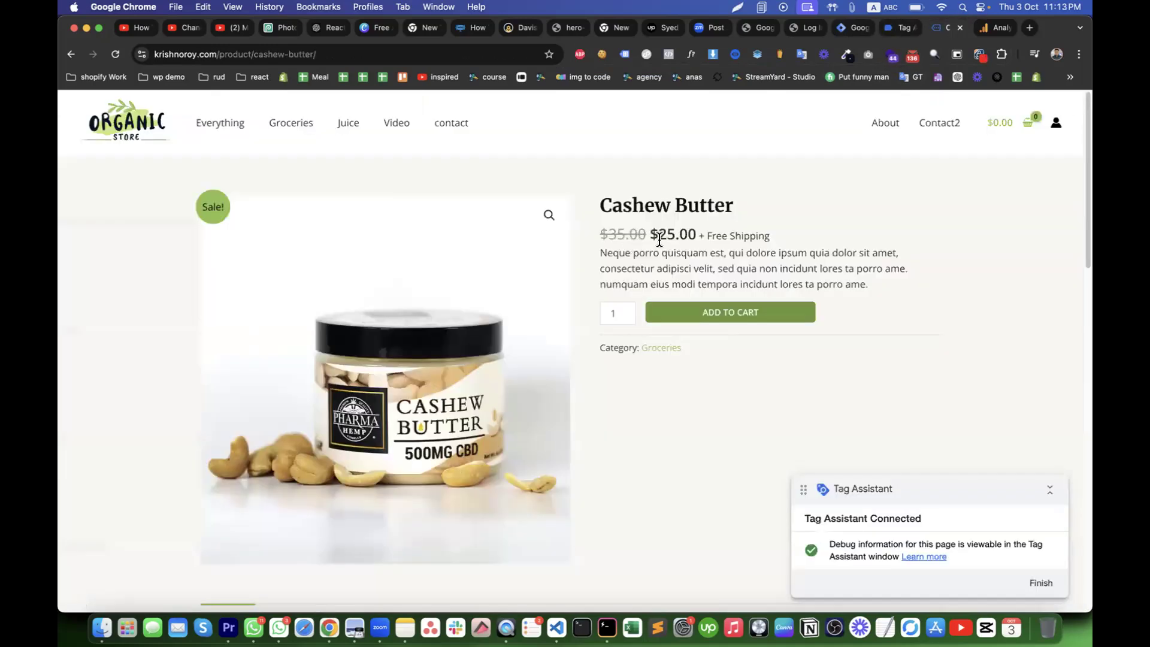
Copy the ecommerce.items.0.item_id key from the view_item event in datalayer checker on the Cashew Butter page, and return to Tag Manager.
left_click(737, 55)
left_click(470, 194)
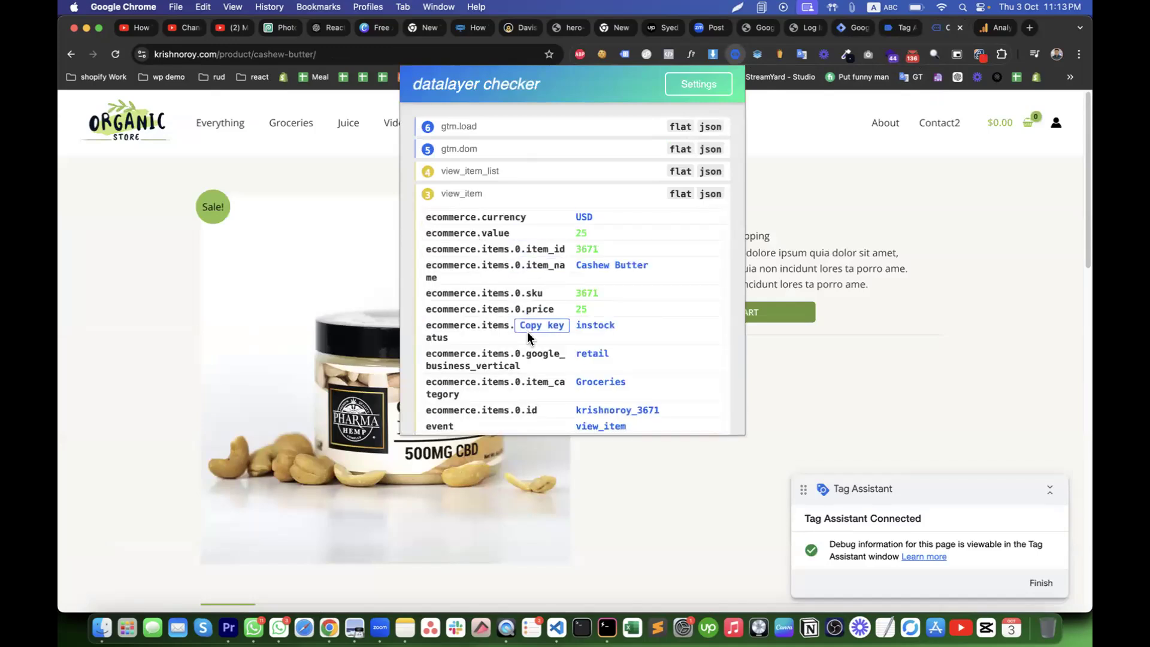
left_click(542, 250)
left_click(895, 26)
left_click(852, 25)
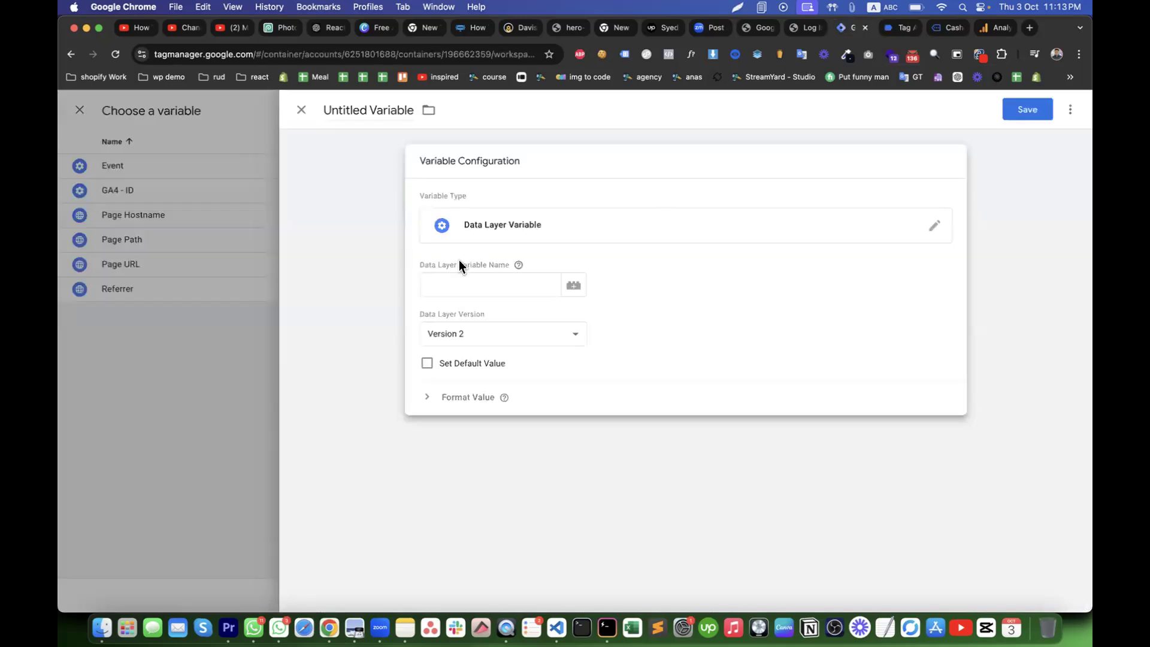
Set the new variable's Data Layer Variable Name to ecommerce.items, trimming the copied item_id key.
left_click(480, 287)
type("ecommerce.items.0.item_id")
key("BackSpace")
key("BackSpace")
key("BackSpace")
key("BackSpace")
key("BackSpace")
key("BackSpace")
key("BackSpace")
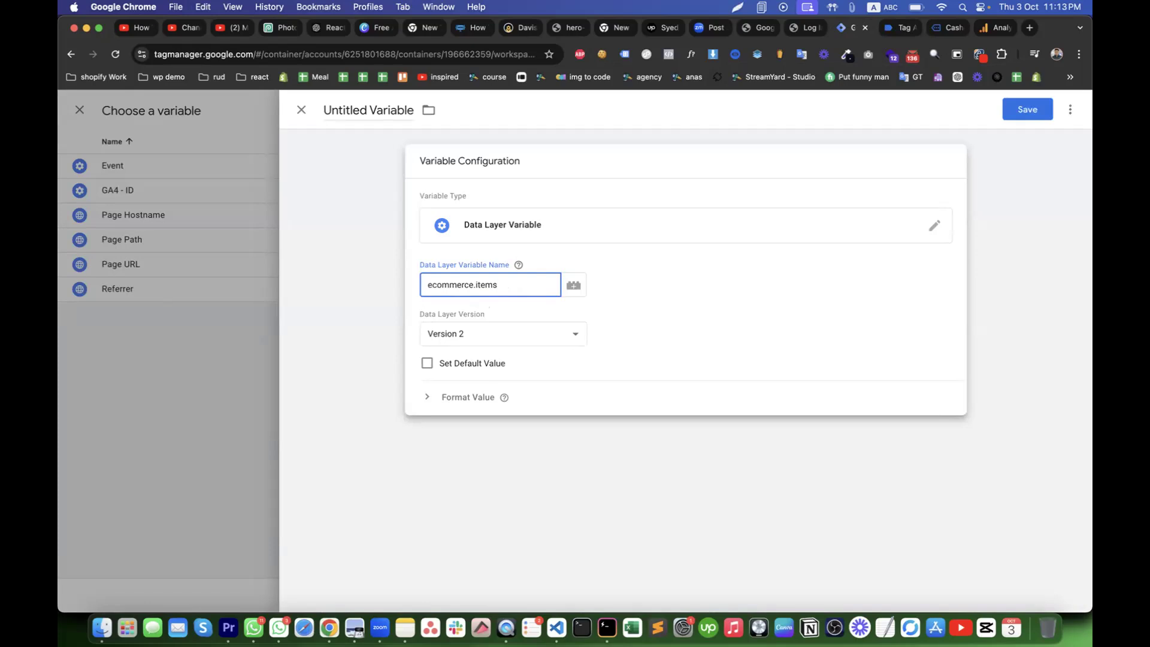
Name the variable dlv-items and save it as the items parameter's value.
left_click(372, 103)
type("dlv-")
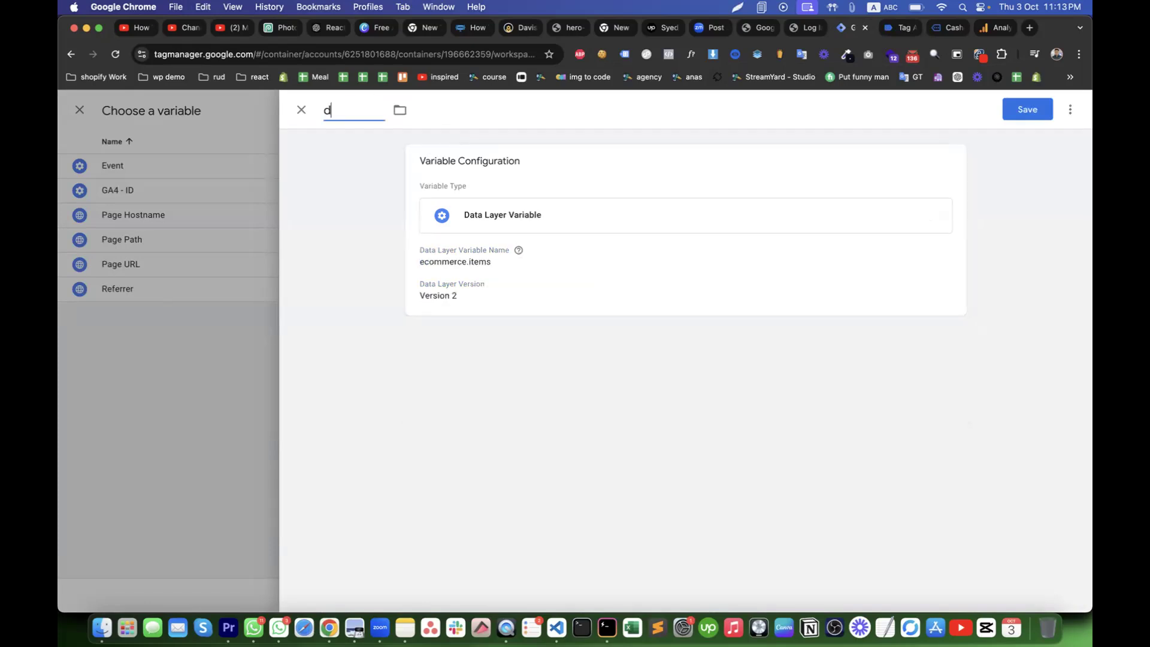
type("s")
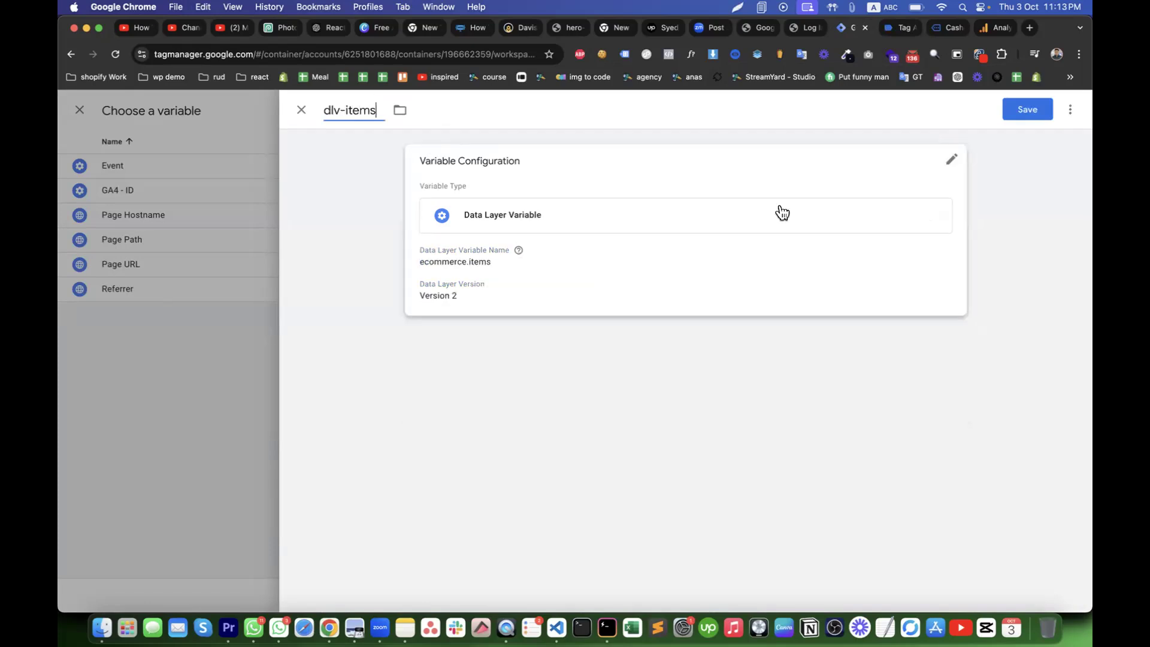
left_click(1026, 110)
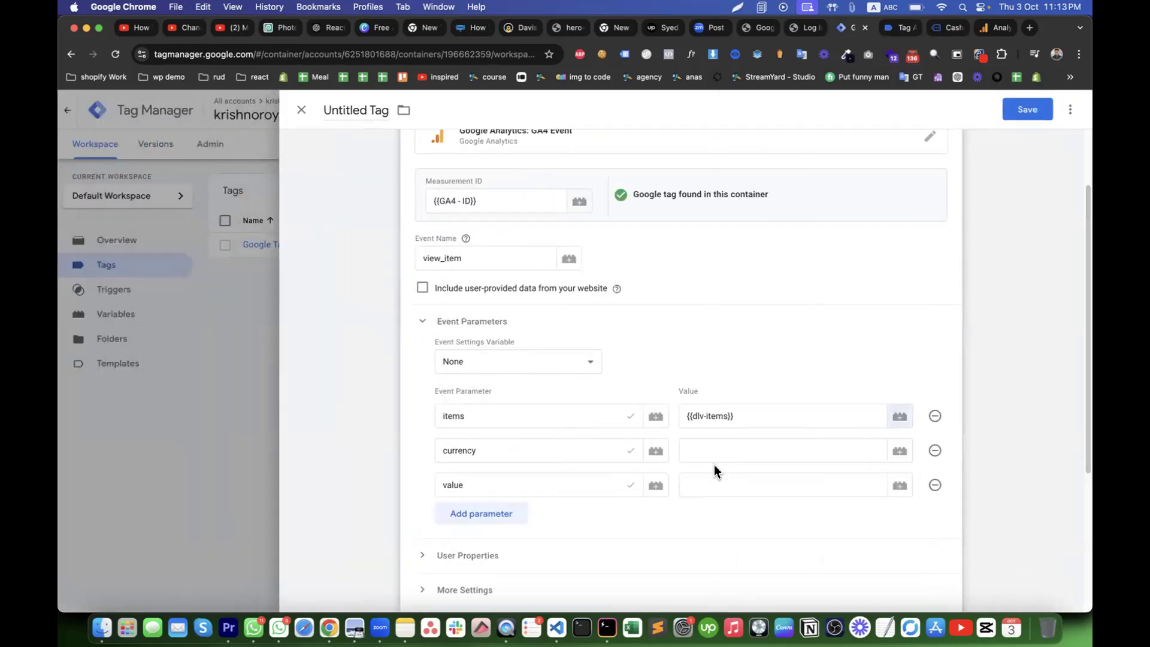
For the currency parameter's value, start a new variable of type Data Layer Variable.
left_click(725, 448)
left_click(899, 450)
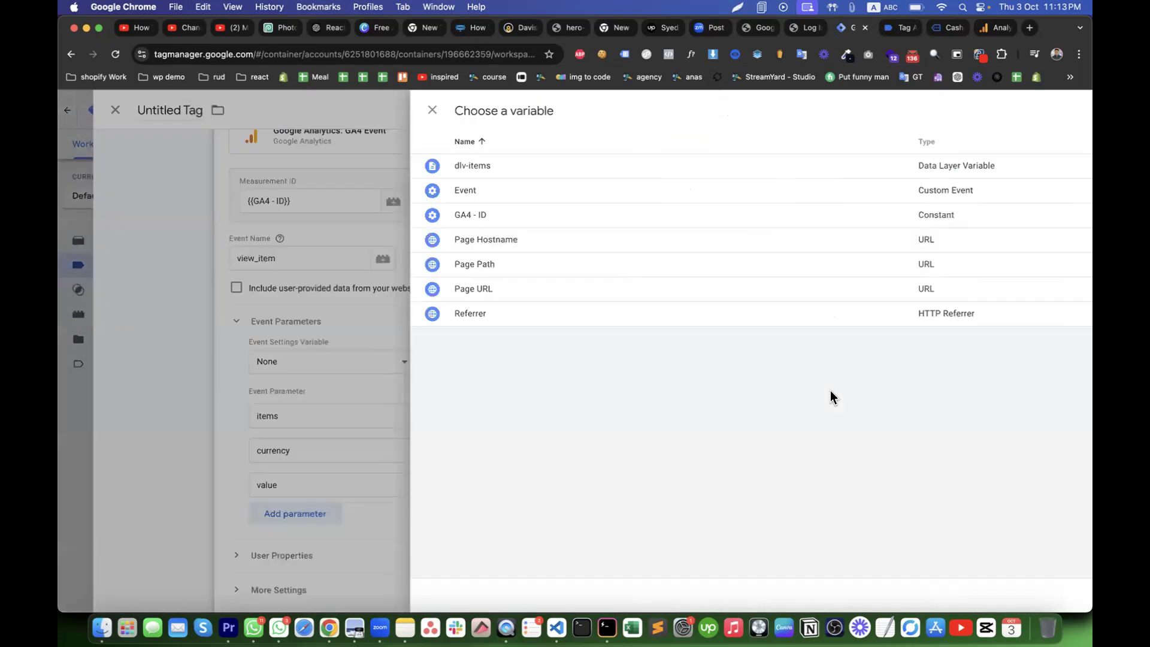
left_click(1076, 113)
left_click(691, 202)
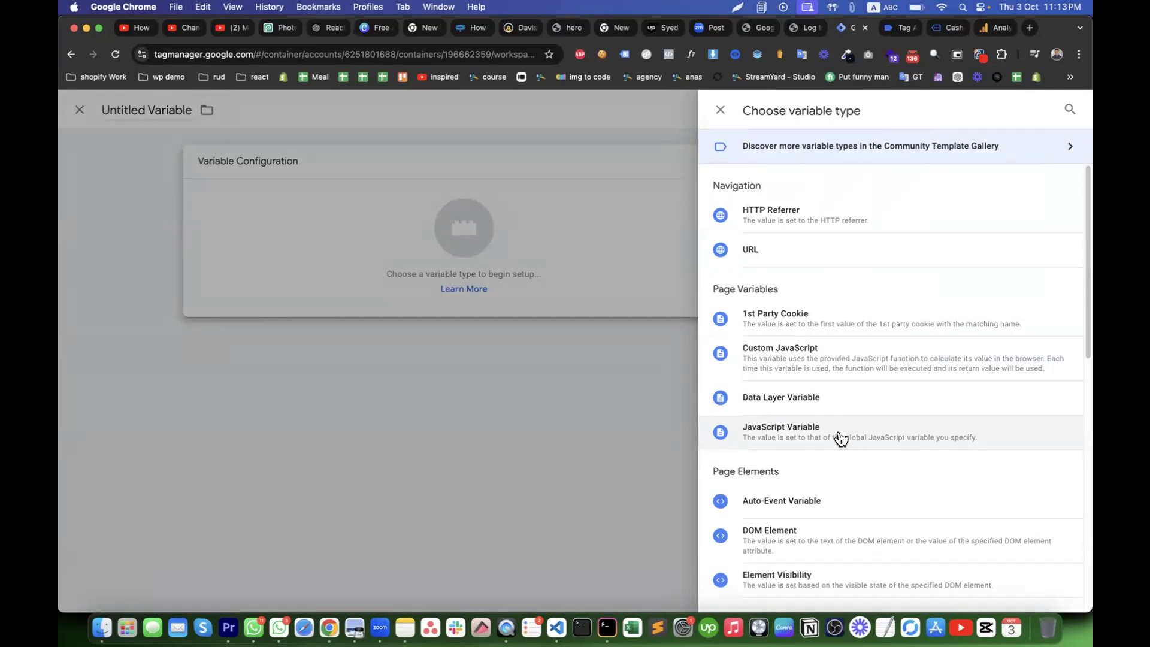
left_click(824, 399)
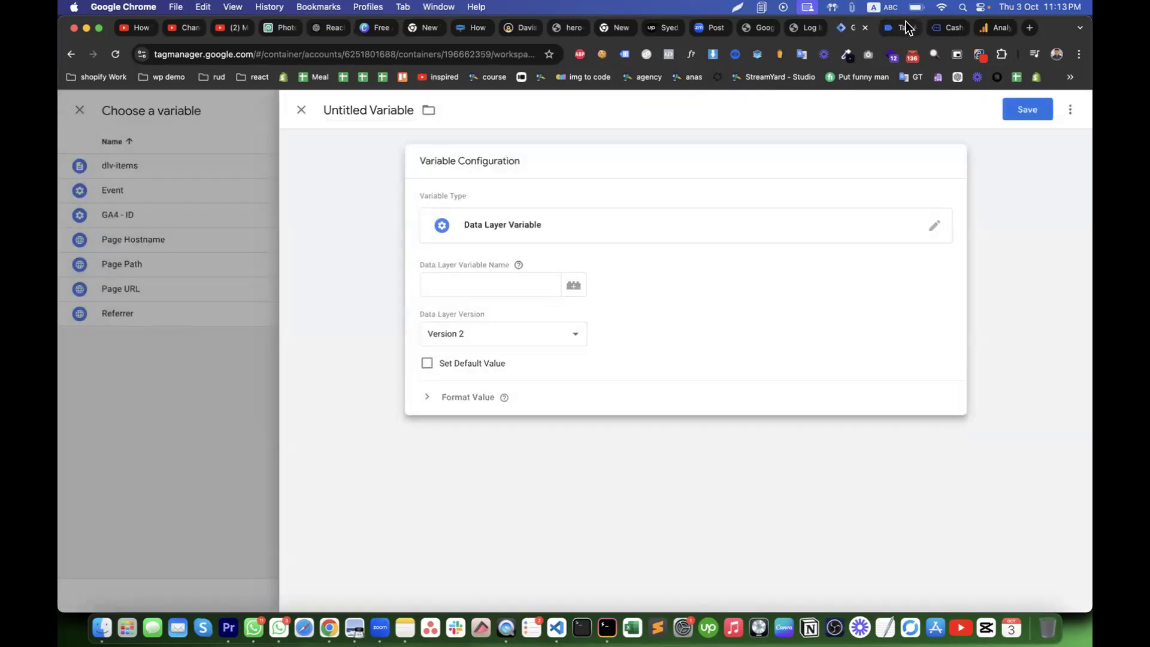
Copy the ecommerce.currency key from the product page's view_item event in datalayer checker, and return to the variable in Tag Manager.
left_click(905, 24)
left_click(943, 27)
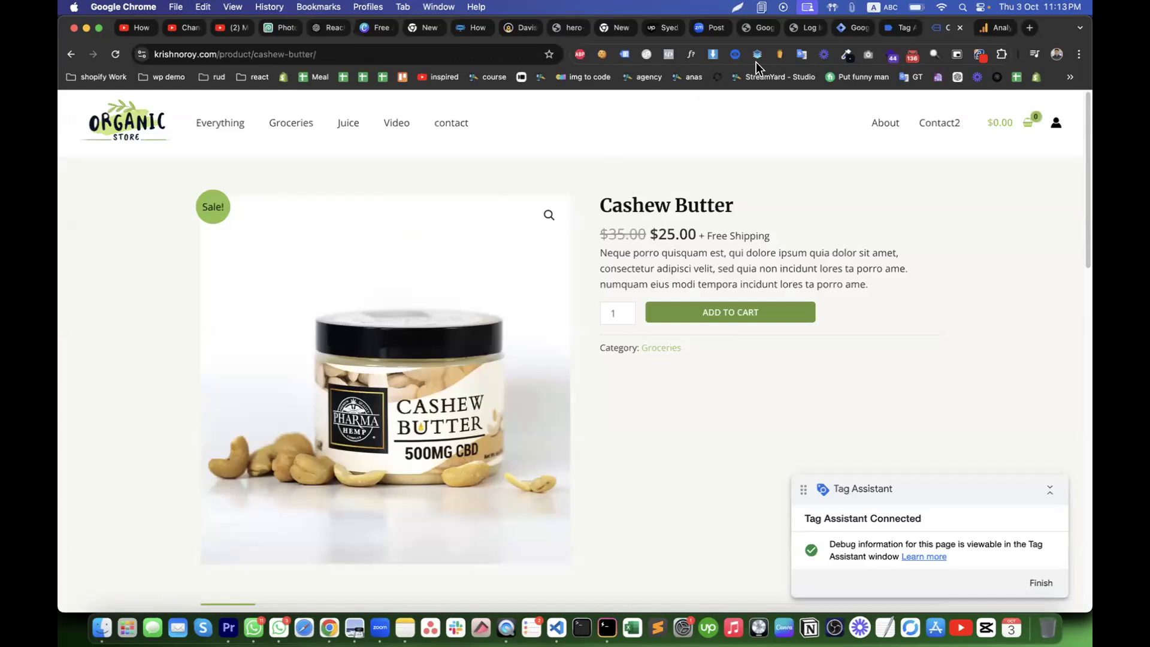
left_click(735, 54)
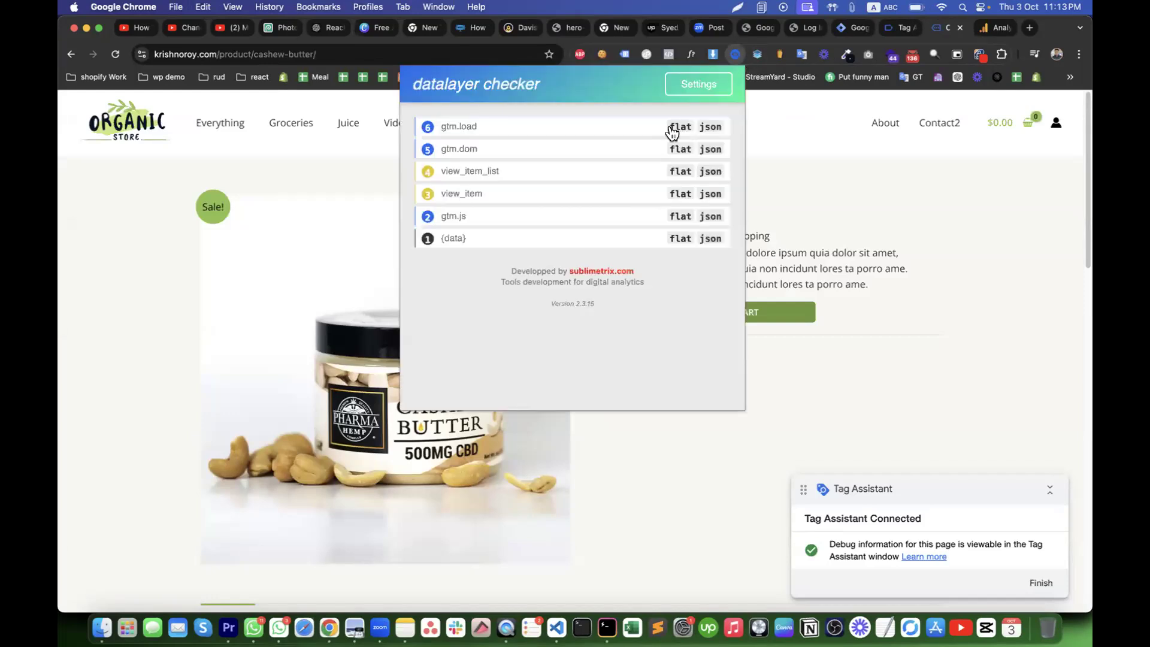
left_click(477, 200)
mouse_move(580, 225)
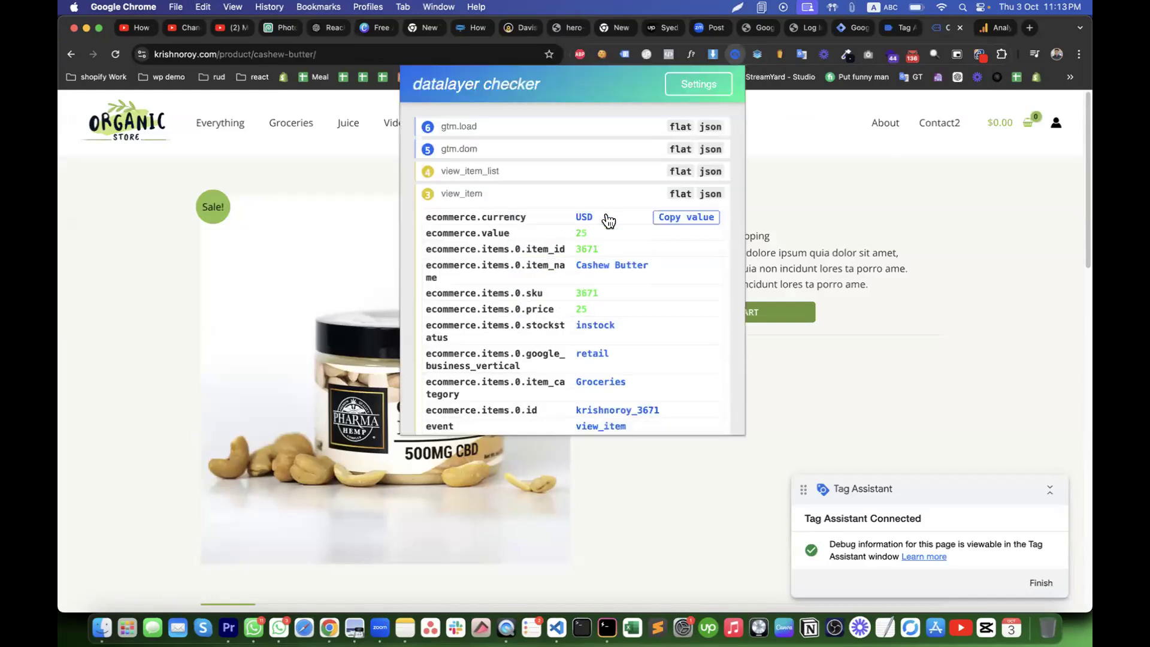
left_click(896, 28)
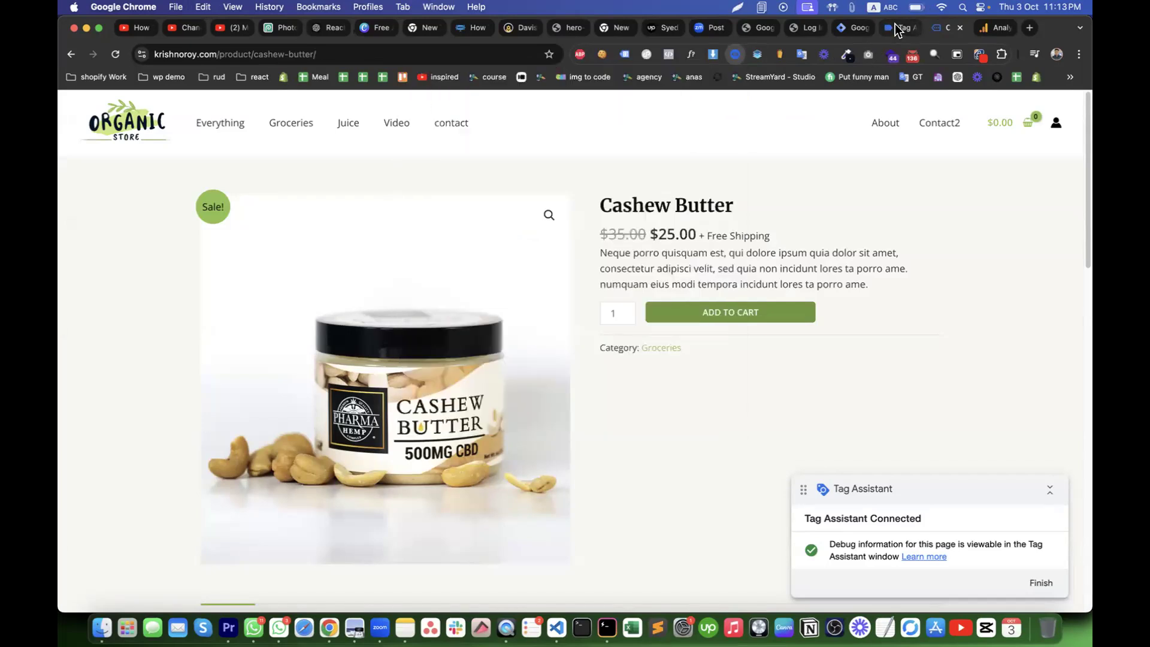
left_click(894, 26)
left_click(848, 28)
Set the Data Layer Variable Name to ecommerce.currency and save the variable as dlv-currency for the currency parameter.
left_click(527, 287)
type("ecommerce.currency")
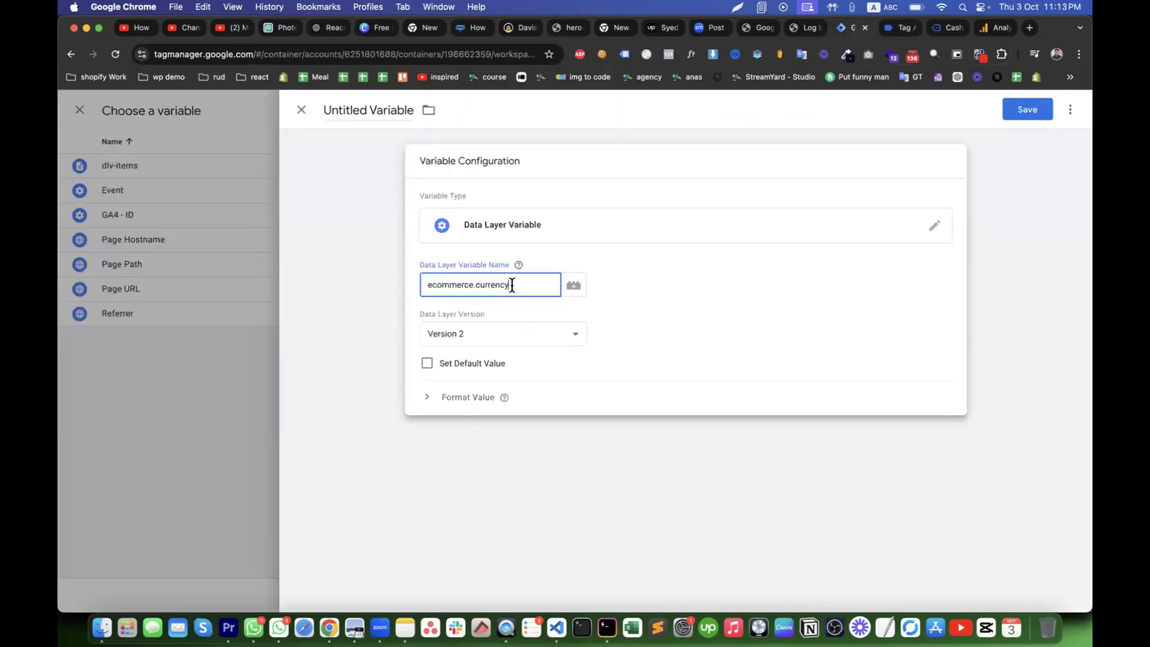
left_click(346, 112)
type("d")
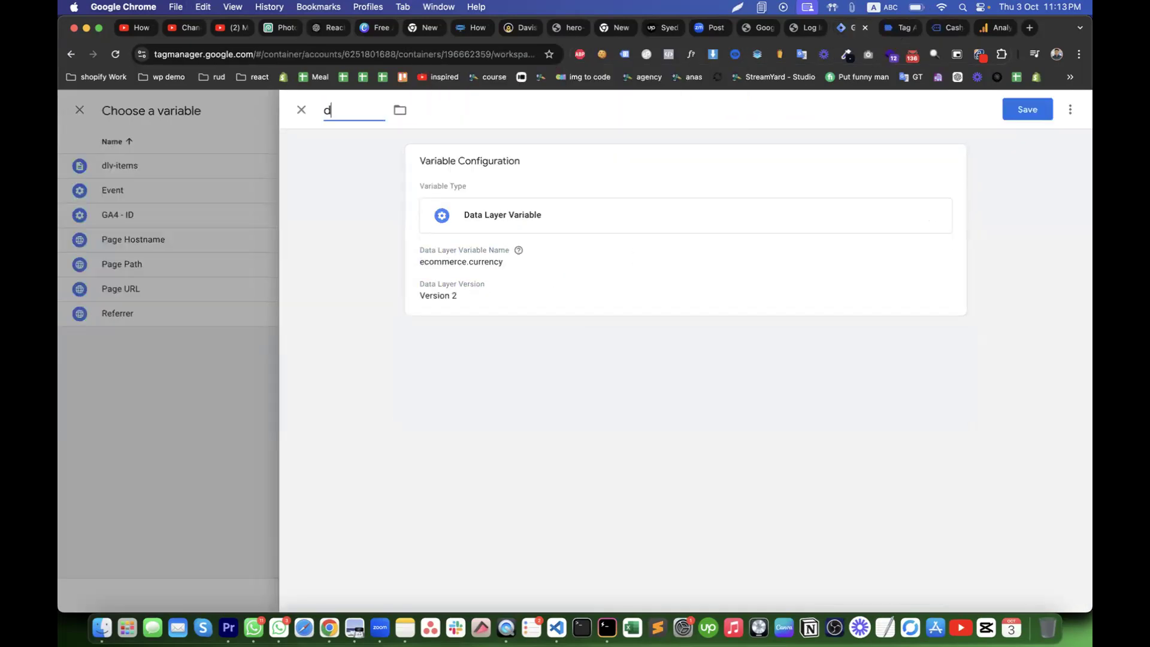
type("lv-currency")
left_click(1015, 112)
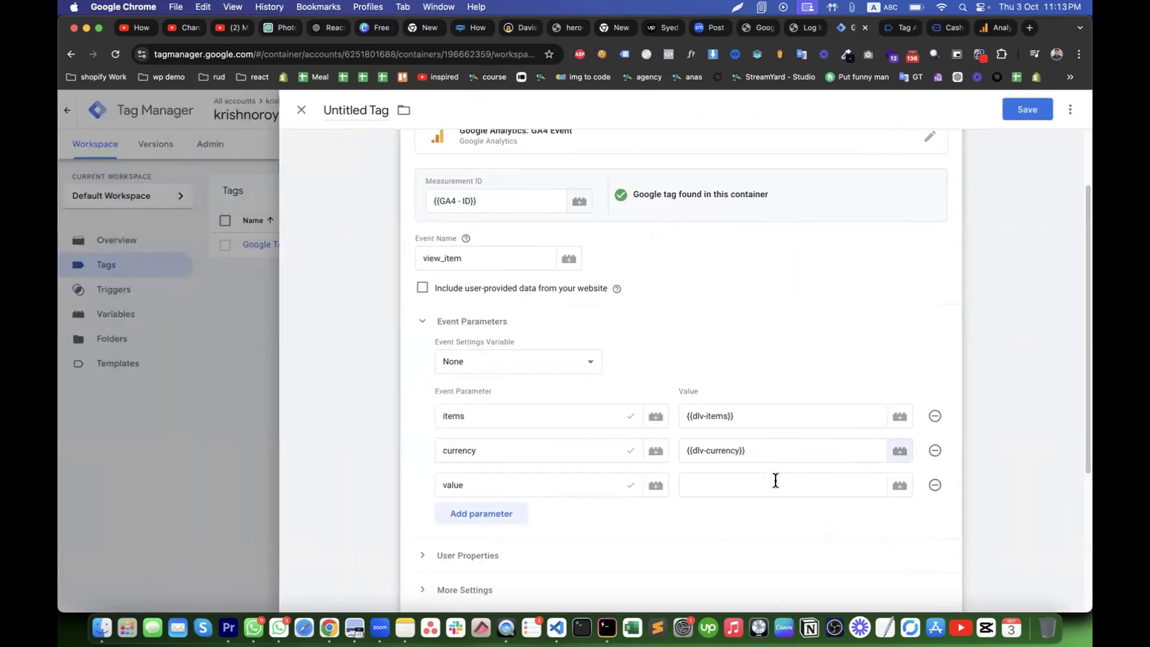
For the value parameter's value, start a new variable of type Data Layer Variable.
left_click(776, 480)
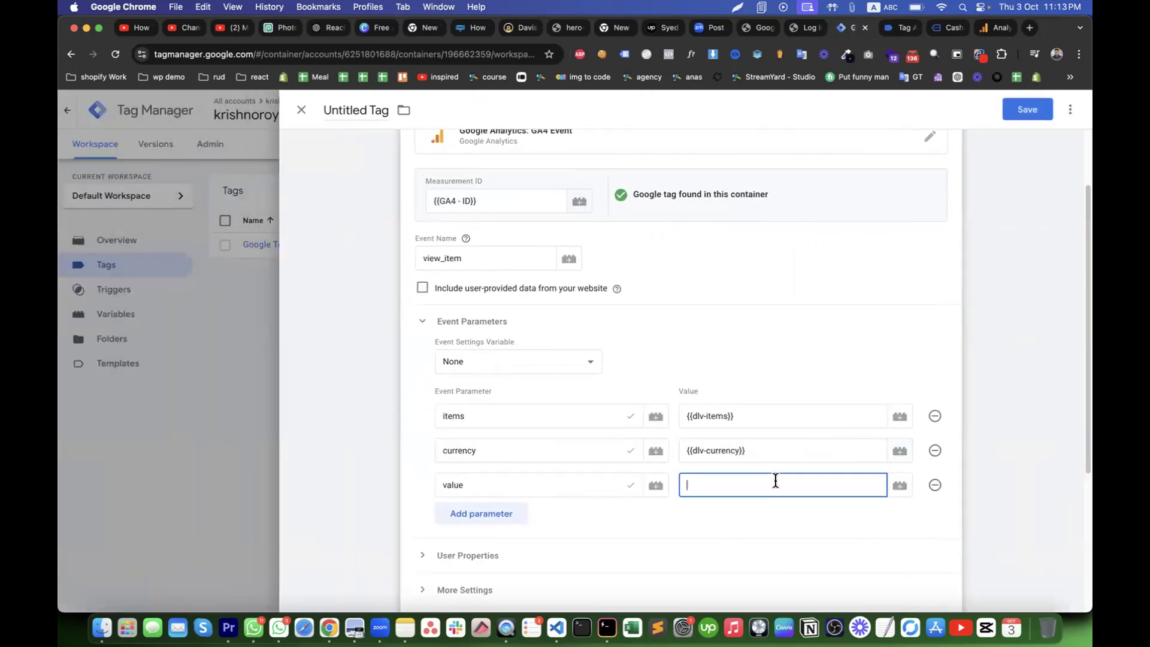
left_click(898, 484)
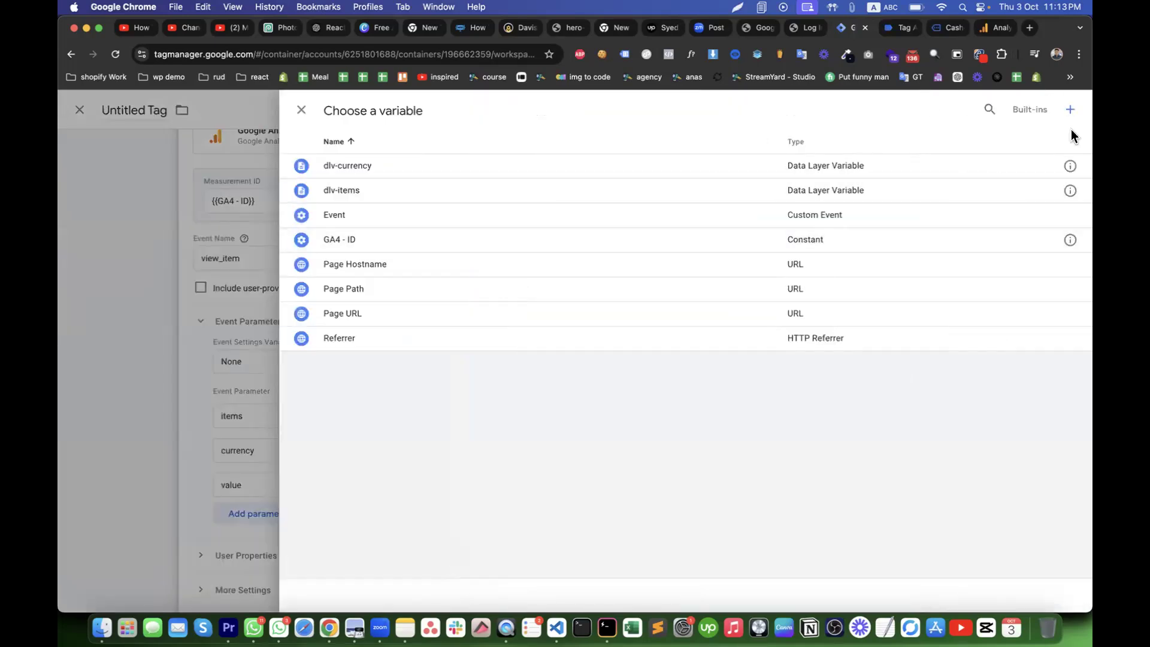
left_click(1070, 109)
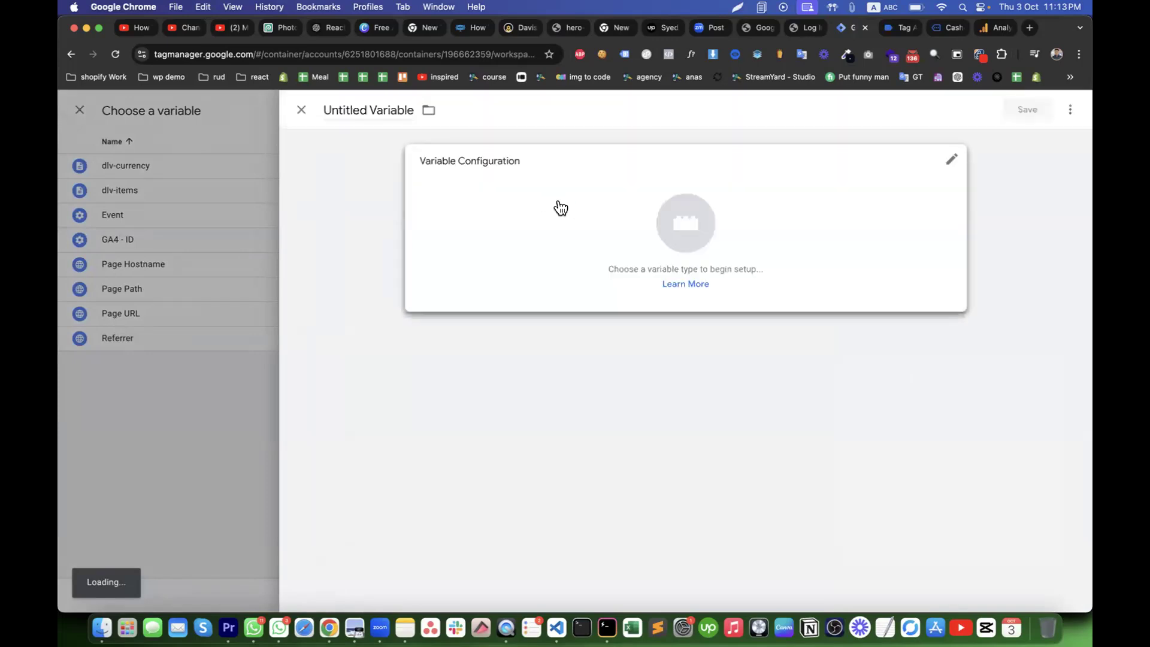
left_click(557, 206)
left_click(784, 398)
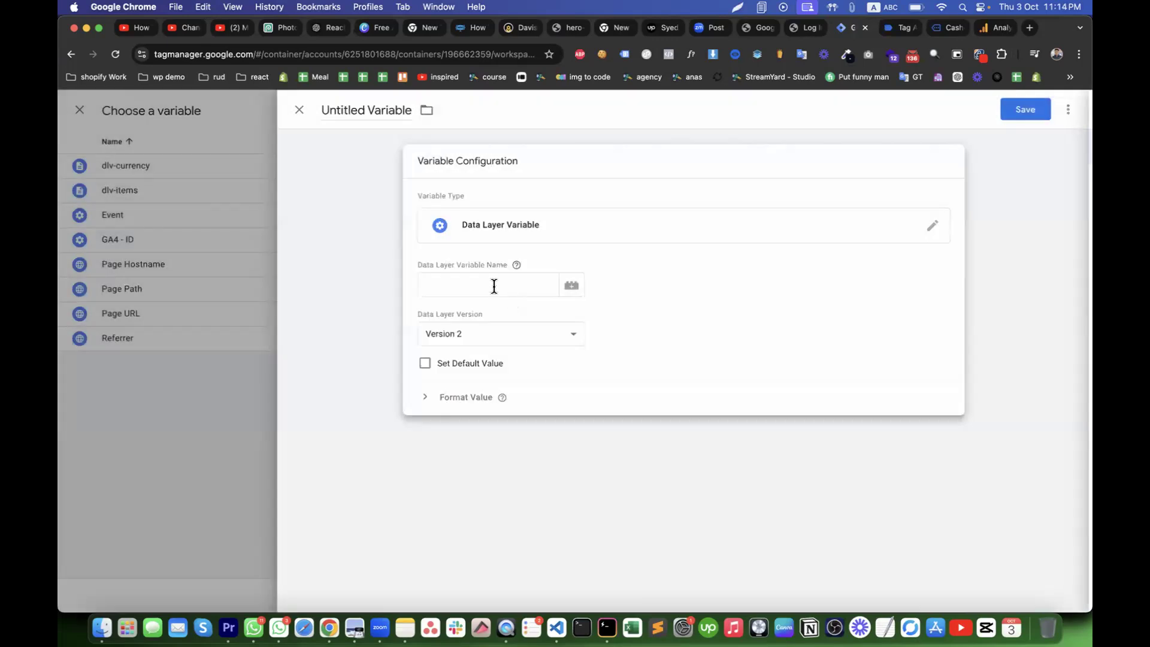
Set the new variable's Data Layer Variable Name to ecommerce.value.
left_click(482, 286)
type("ecommerce.currency")
double_click(486, 286)
type("va")
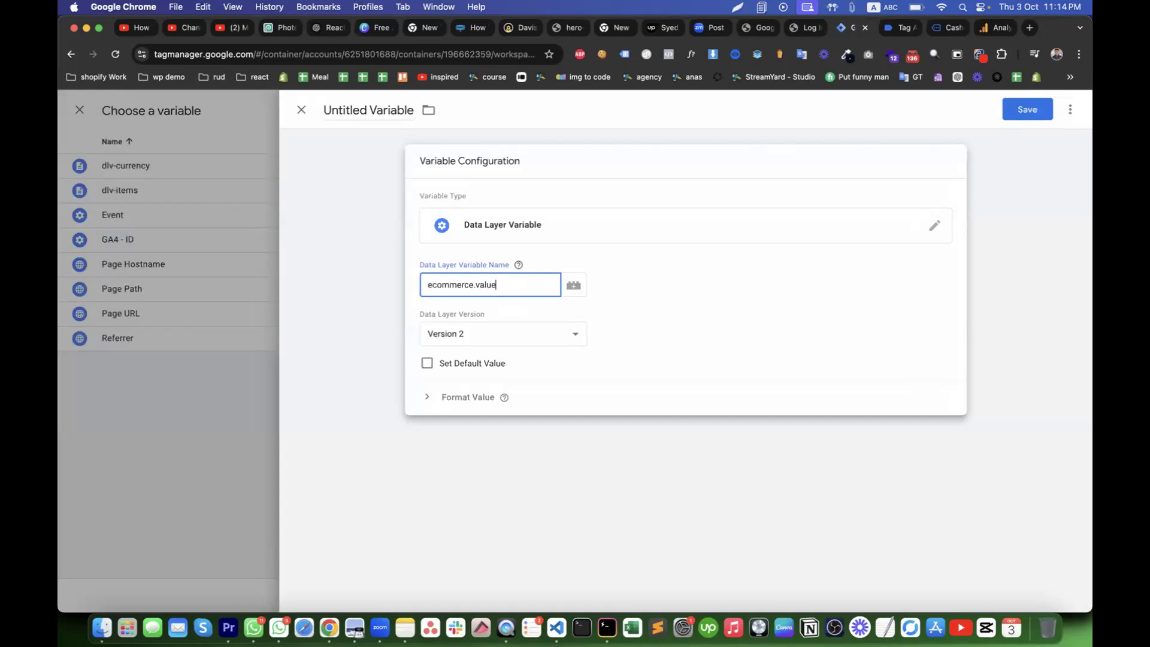
Name the variable dlv-value and save it as the value parameter's value.
left_click(359, 114)
key("super+a")
type("ecommerce.currency")
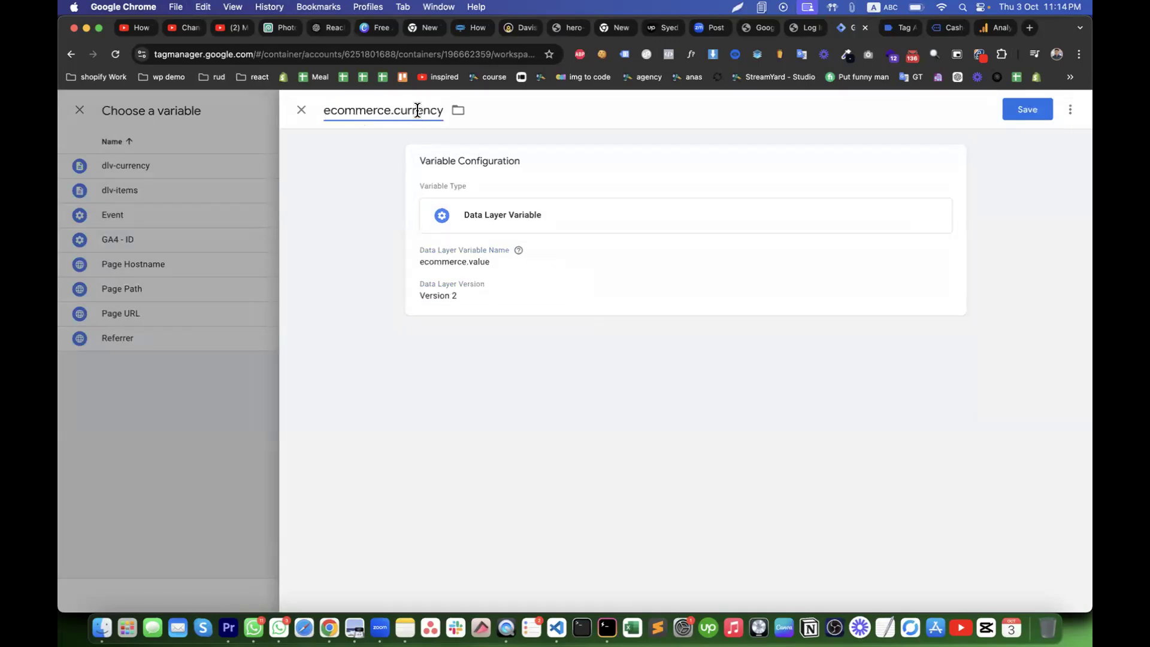
double_click(417, 110)
key("super+a")
type("dlv-value")
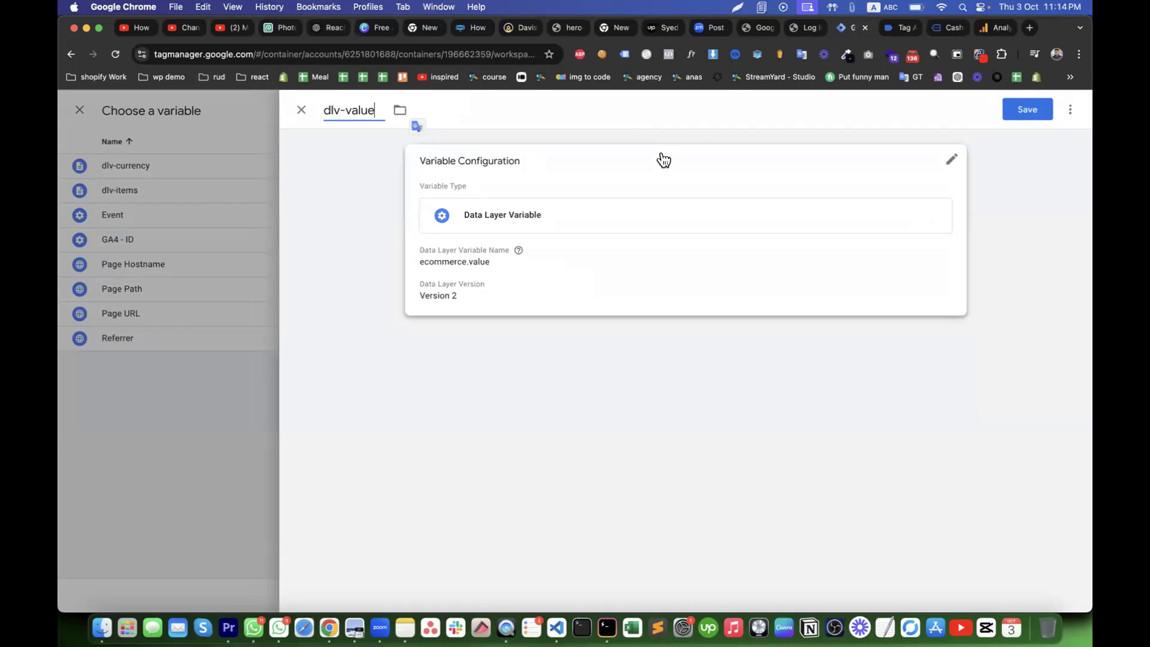
left_click(1026, 108)
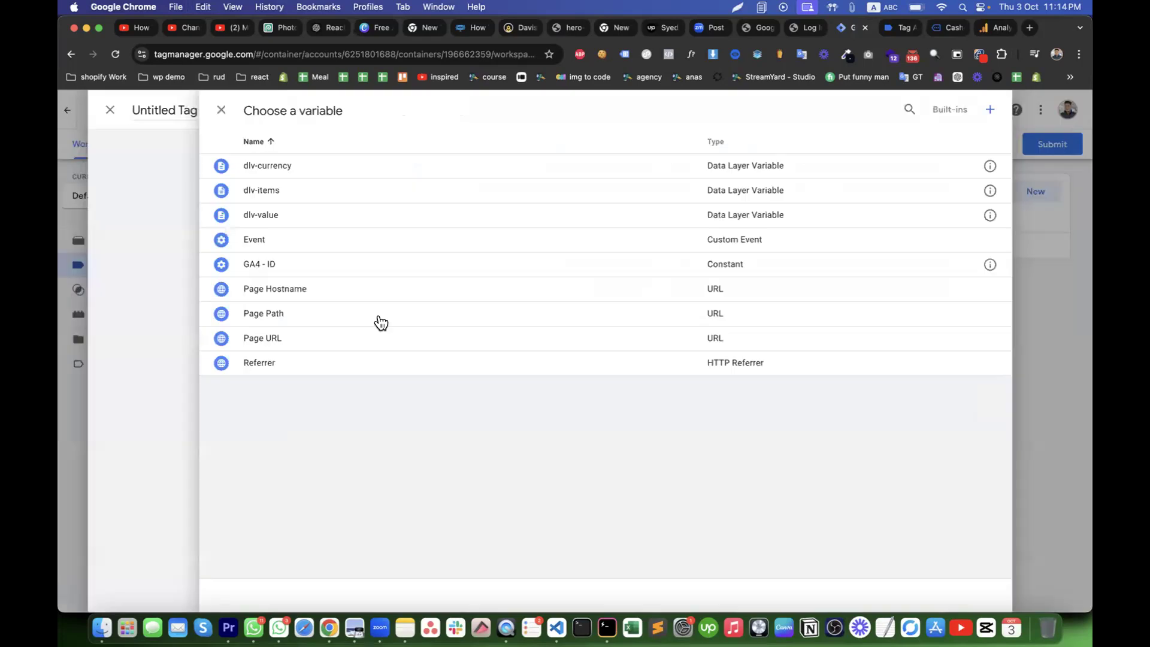
Start a new trigger for the view_item event tag and bring up the available trigger types.
scroll(521, 404, "down", 5)
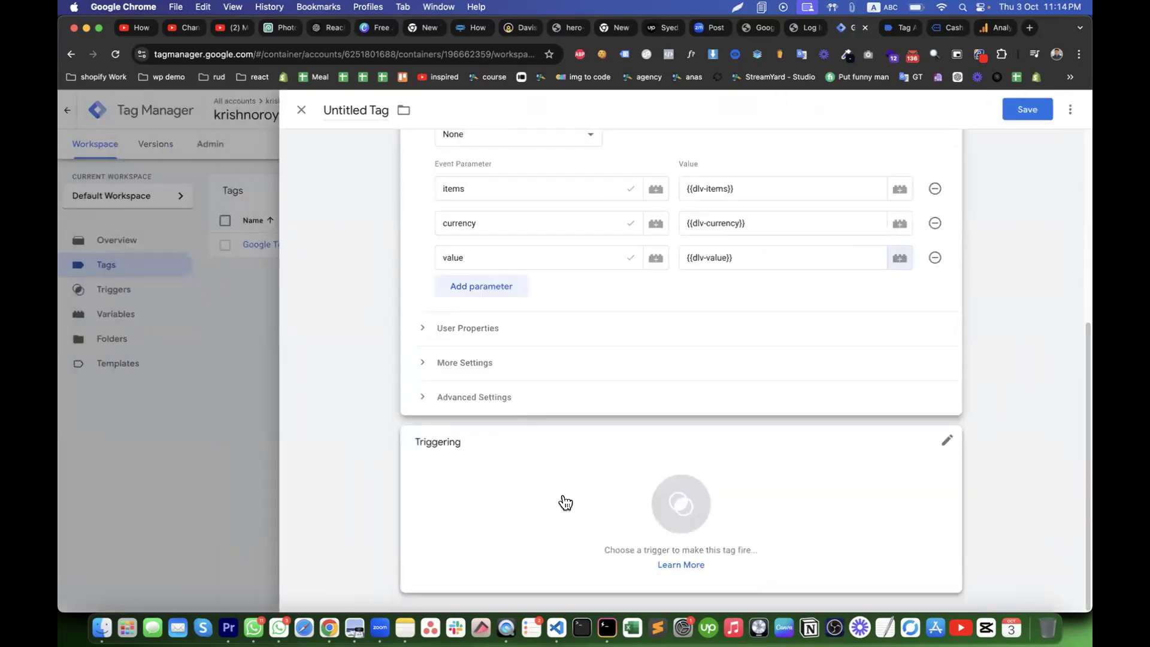
left_click(521, 513)
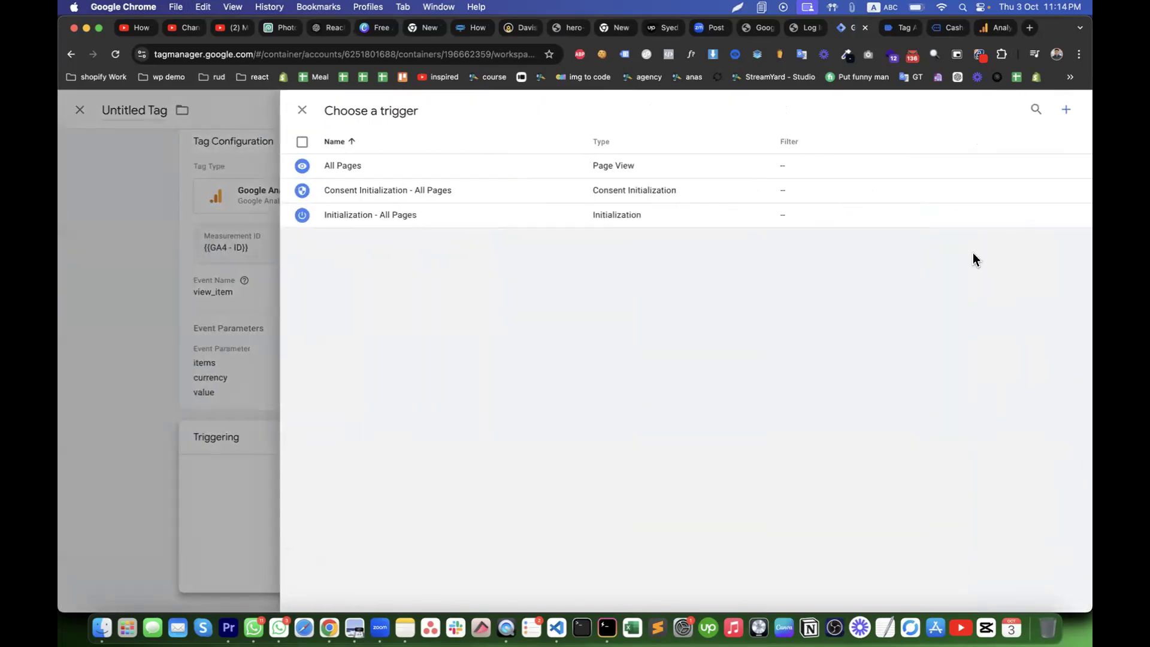
left_click(1063, 110)
left_click(731, 242)
scroll(870, 389, "down", 2)
scroll(870, 487, "down", 1)
In Tag Assistant, check the variable type and value of the event variables recorded for the product page's view_item event.
left_click(906, 29)
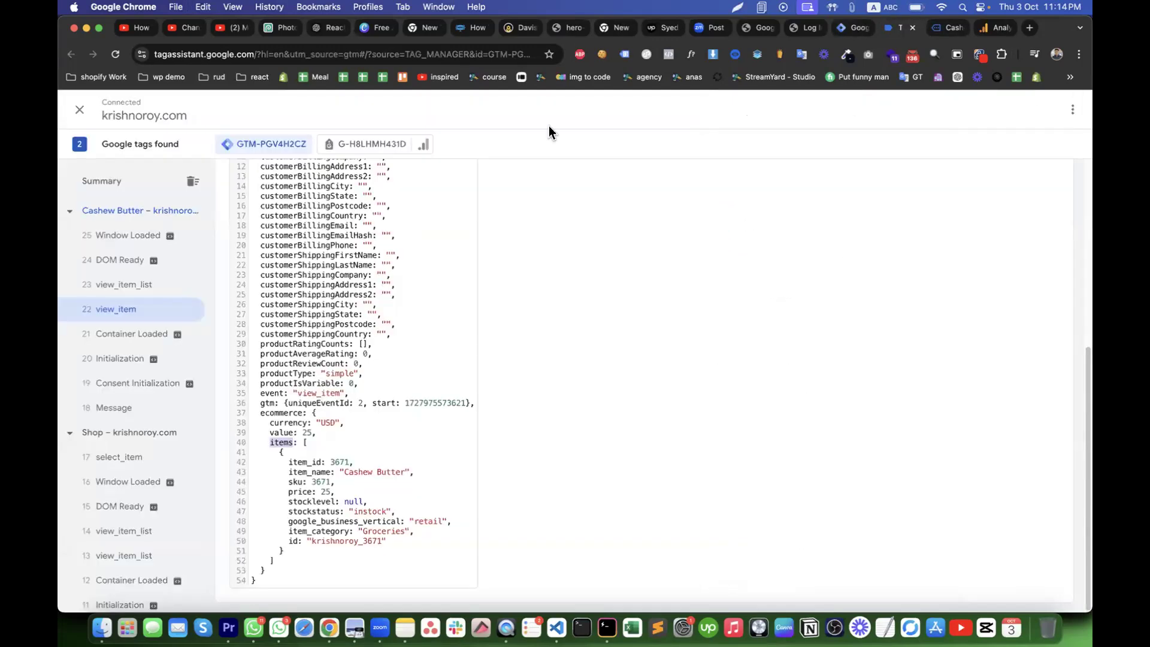
scroll(402, 331, "up", 5)
left_click(457, 323)
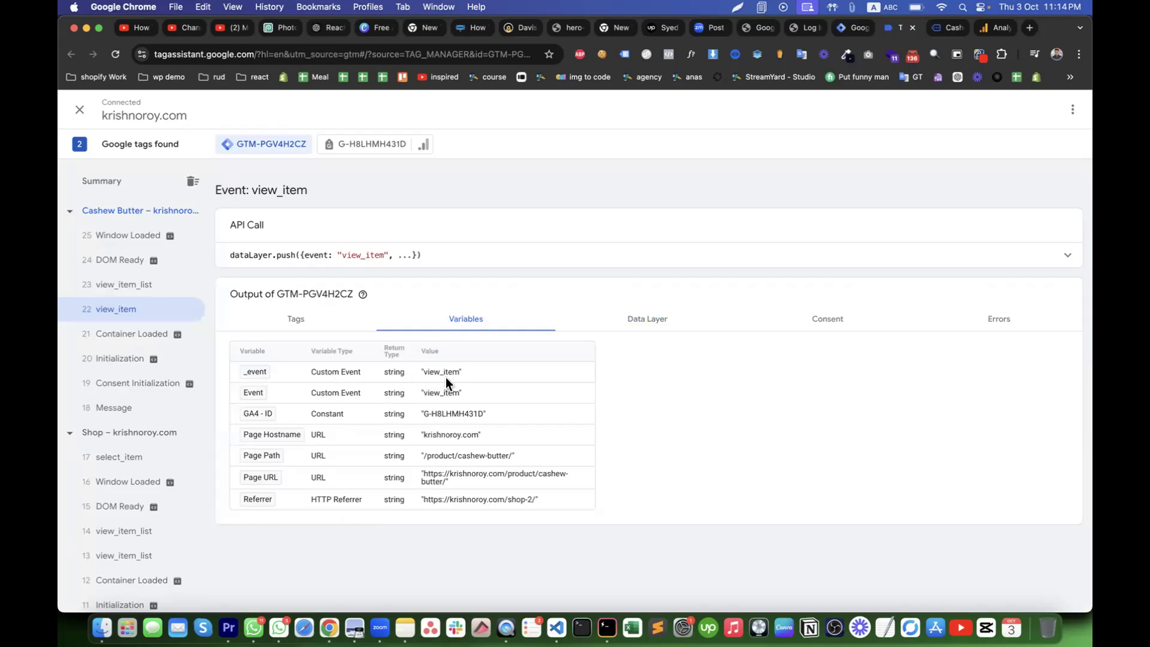
left_click_drag(460, 374, 428, 380)
left_click_drag(311, 371, 359, 370)
left_click_drag(364, 372, 362, 389)
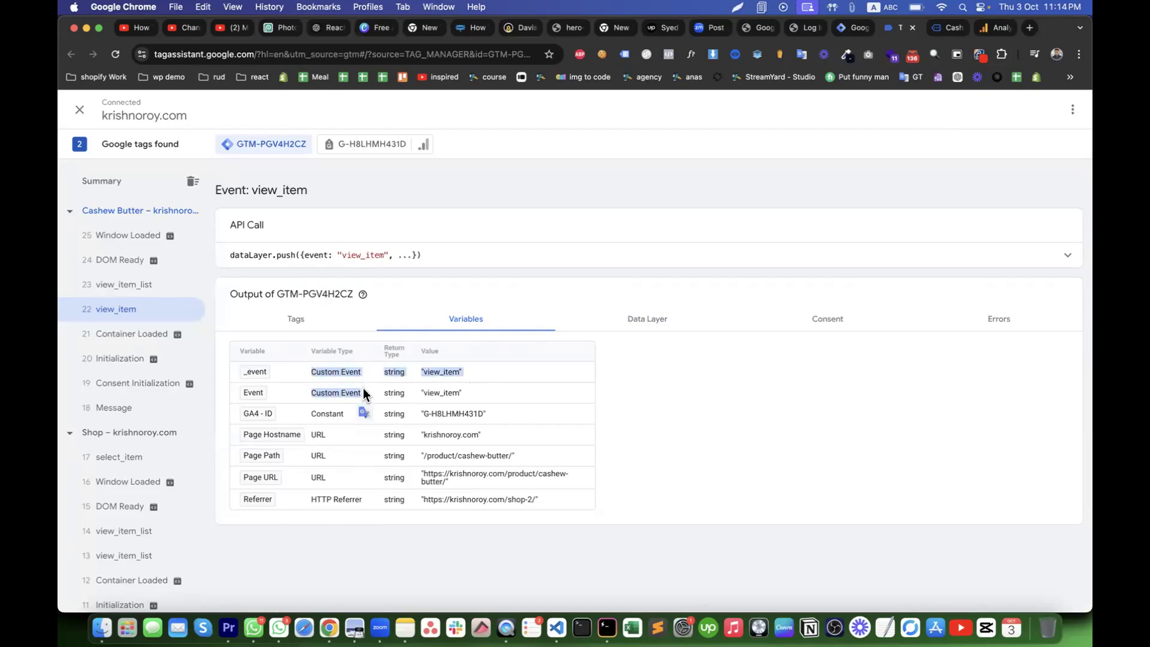
Back in Tag Manager, make the new trigger a Custom Event with the event name view_item.
left_click(860, 34)
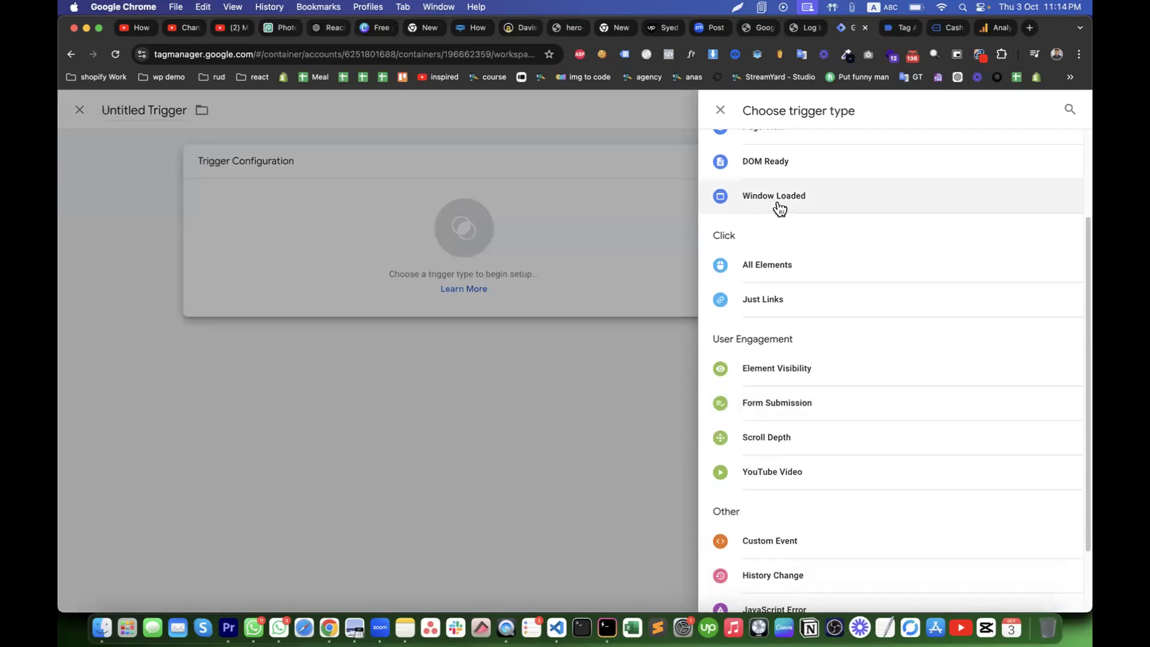
scroll(830, 323, "down", 3)
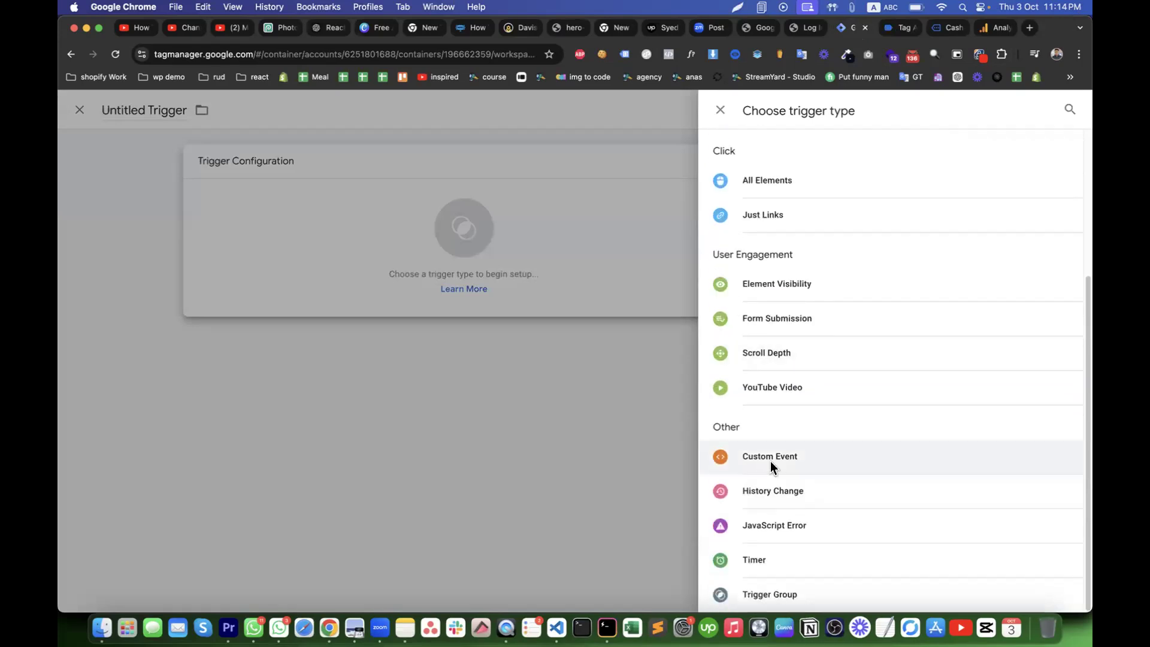
left_click(770, 460)
left_click(467, 285)
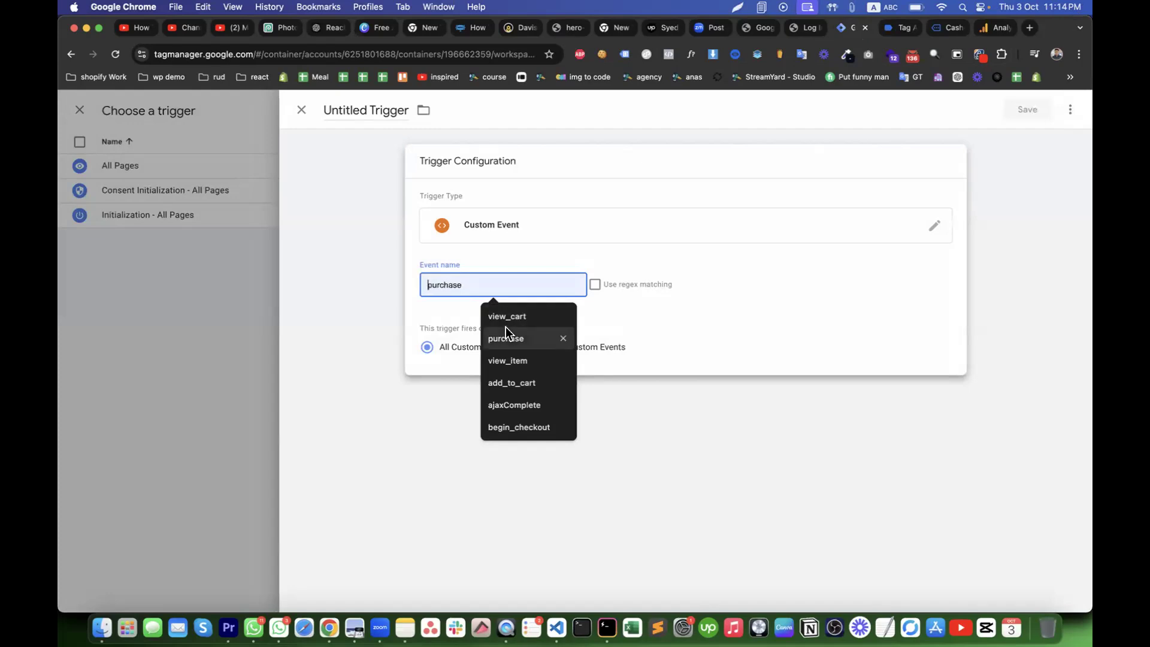
left_click(509, 360)
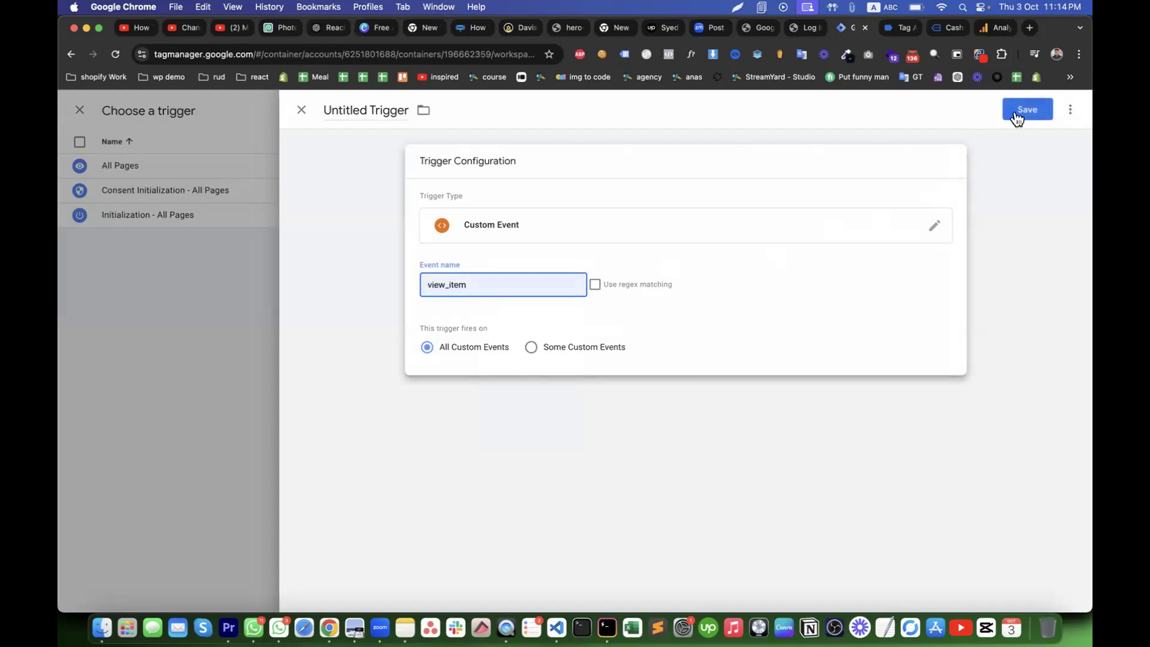
Save the trigger under the name view_item so that it fires the tag.
left_click(1024, 110)
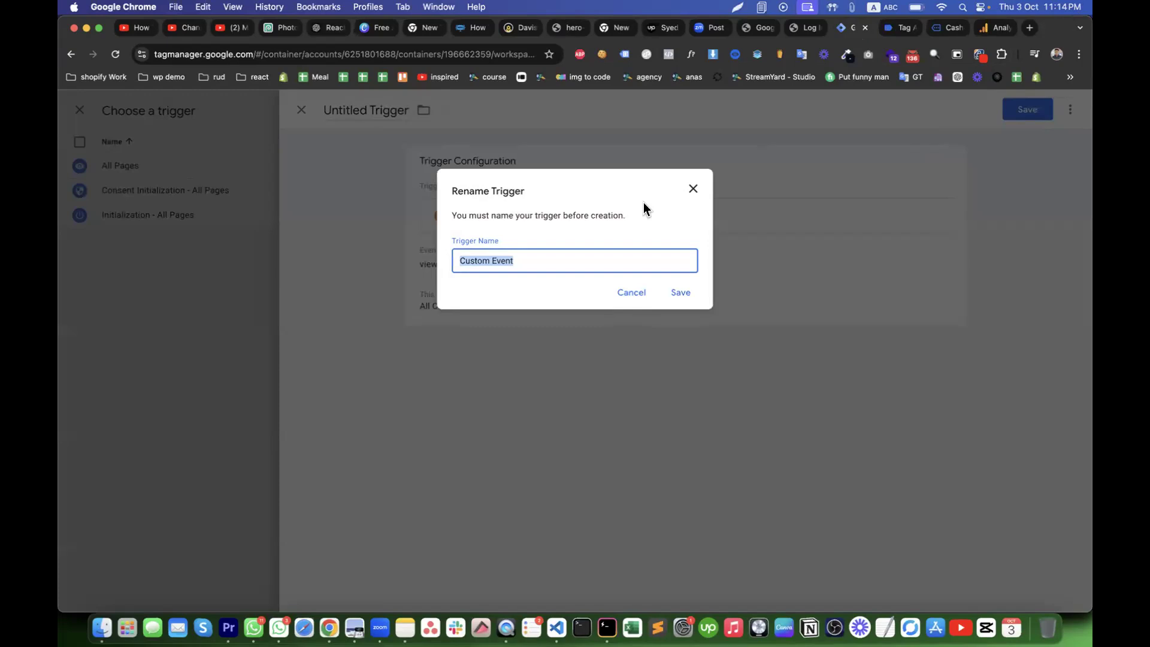
type("tri")
key("BackSpace")
key("BackSpace")
key("BackSpace")
type("view")
left_click(680, 292)
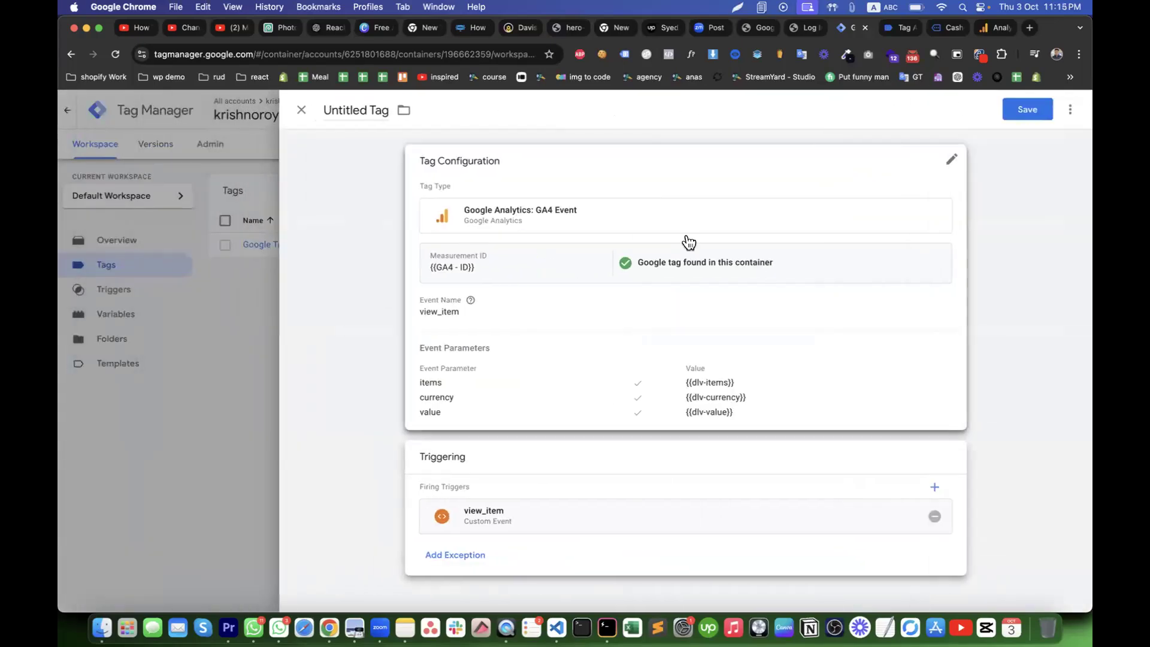
Save the view_item event tag under the name Google Analytics GA4 Event - View_items.
left_click(1025, 109)
left_click(539, 262)
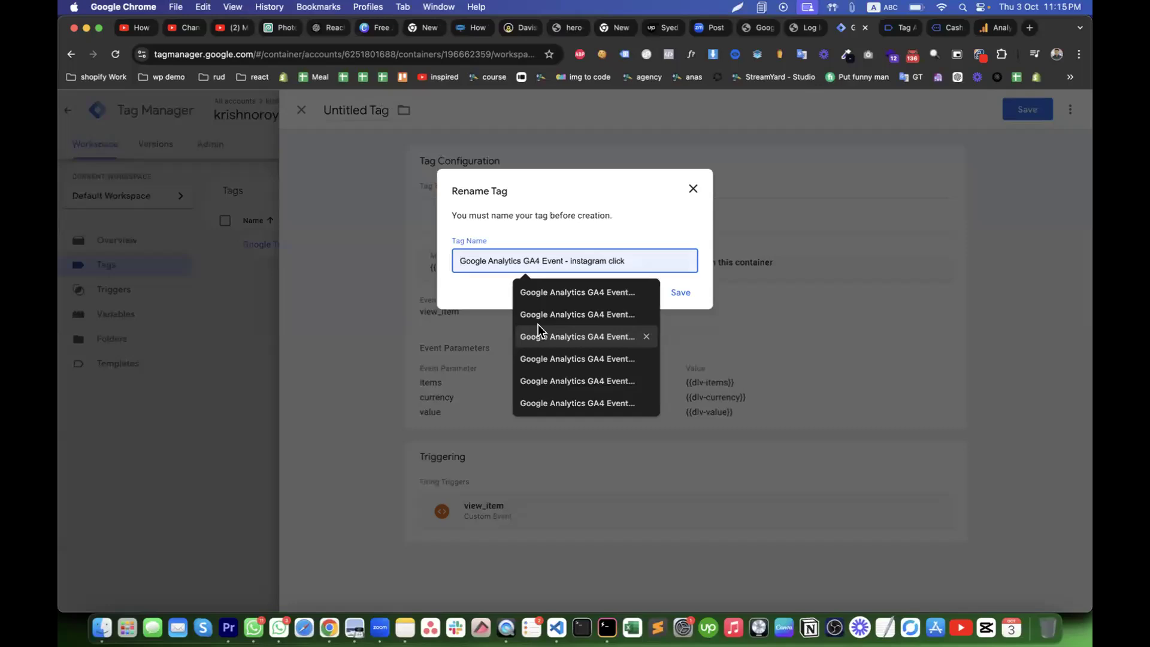
left_click(586, 286)
left_click_drag(573, 262, 690, 262)
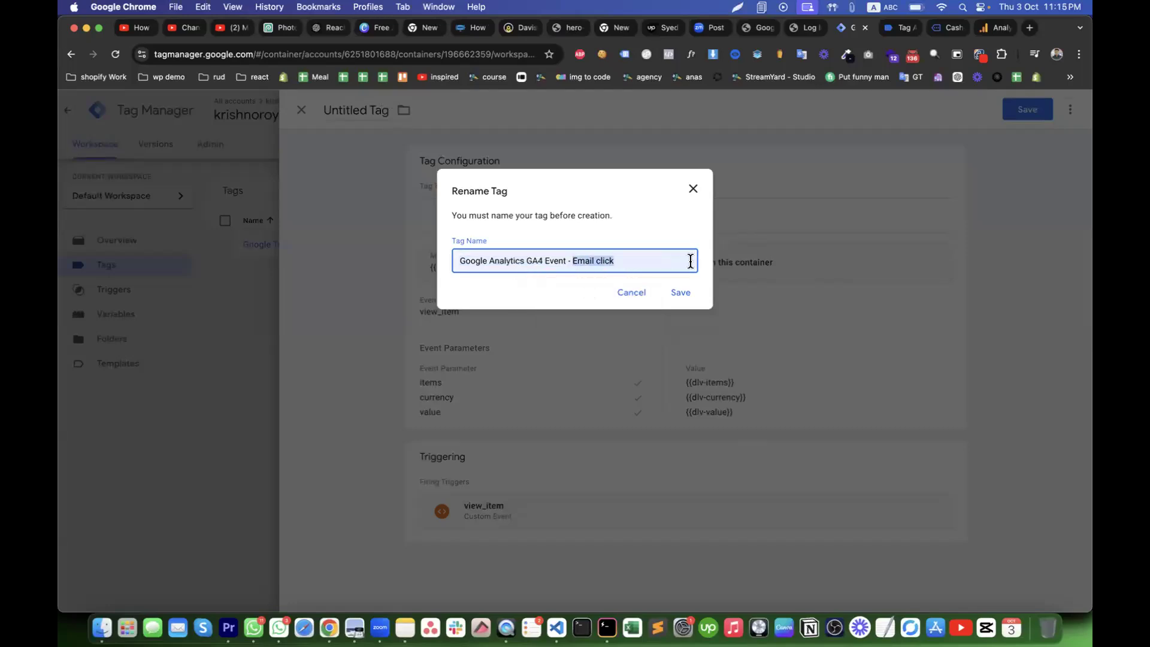
type("Vir")
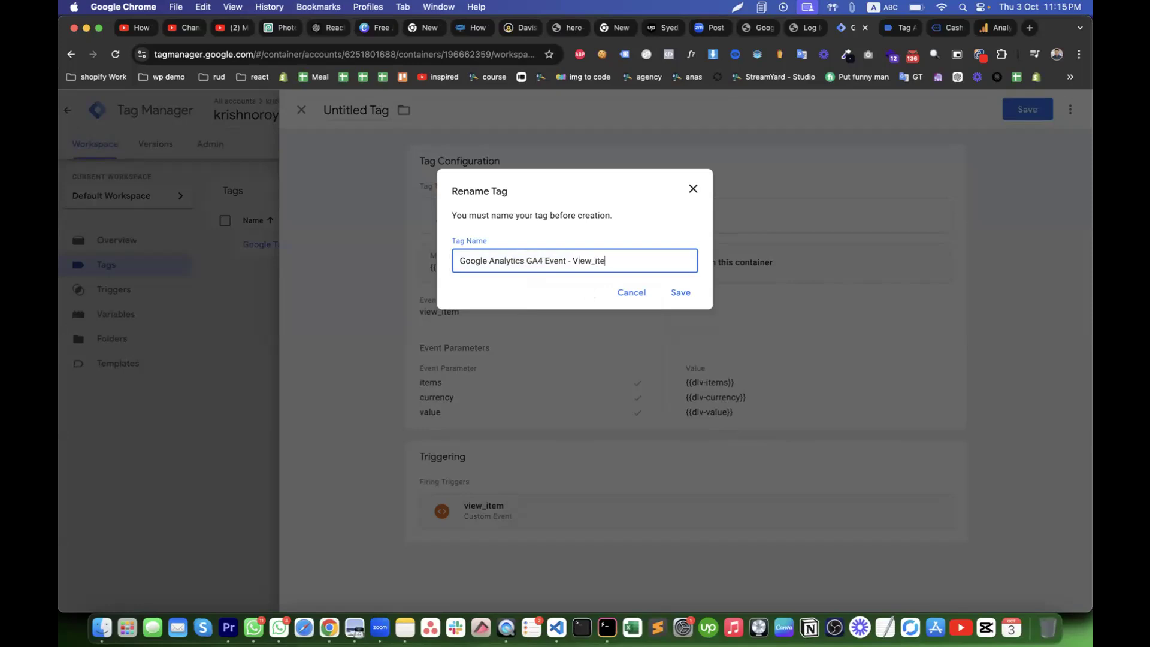
left_click(677, 293)
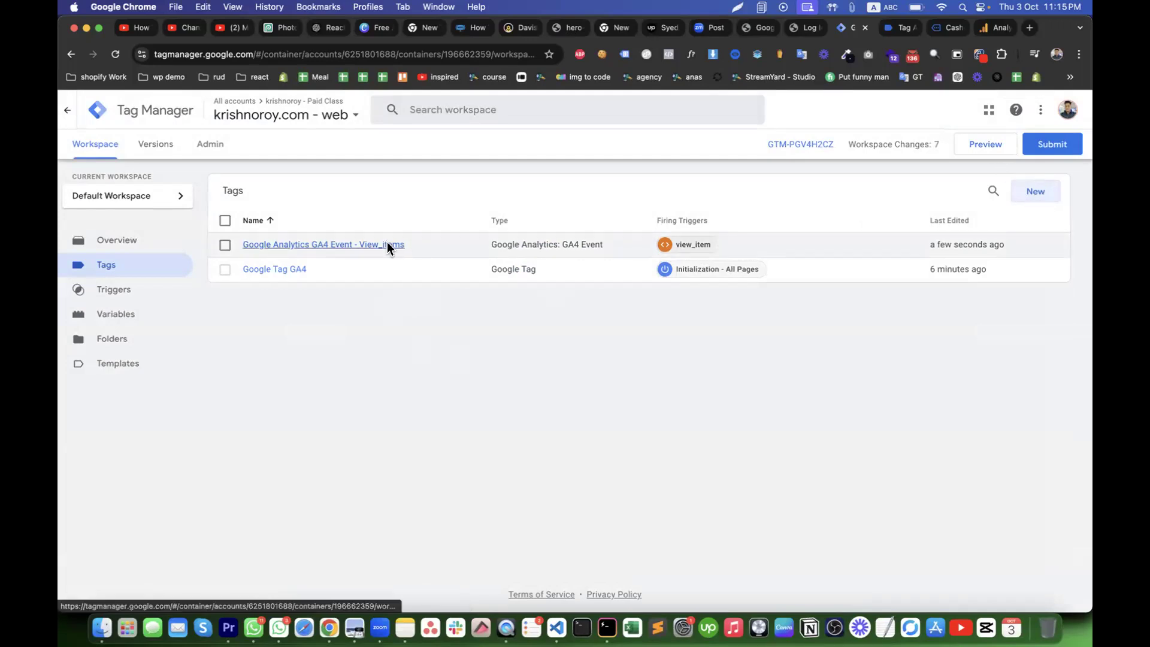
Duplicate the View_items event tag and open the copy's tag configuration.
left_click(322, 247)
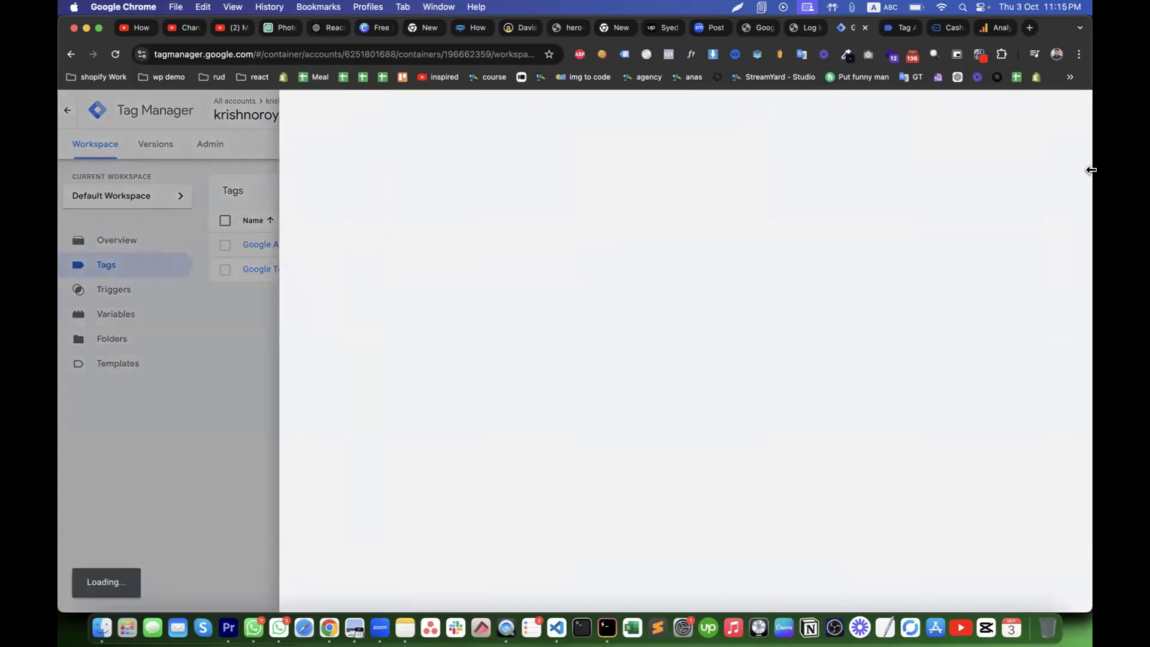
left_click(1068, 109)
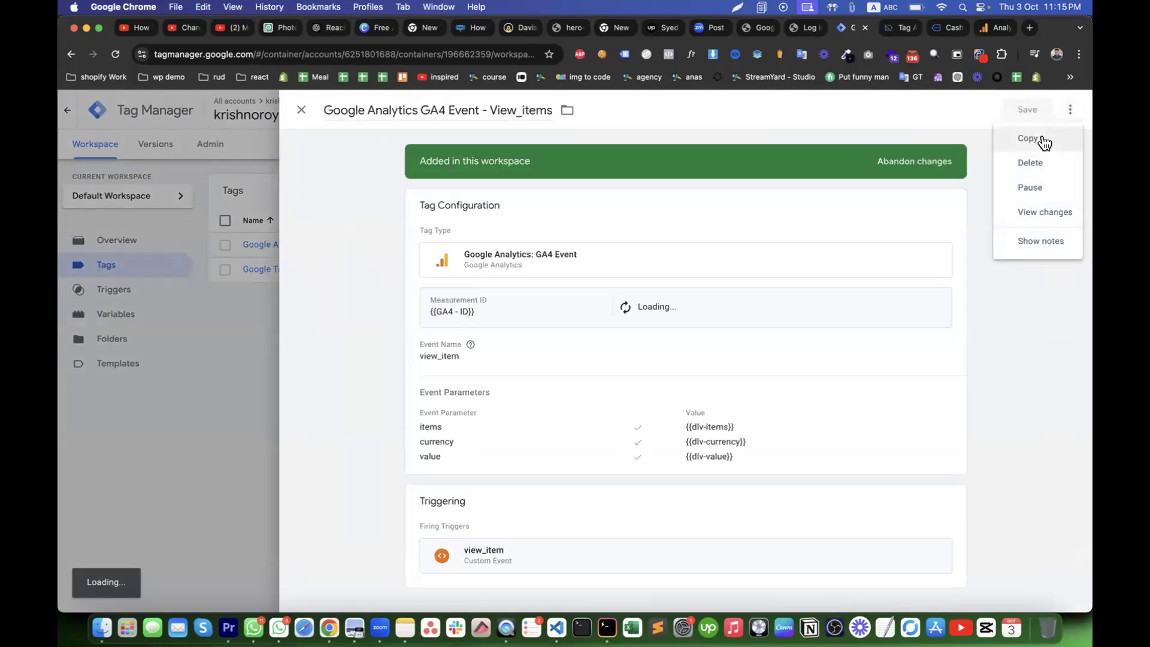
left_click(1045, 144)
left_click(484, 302)
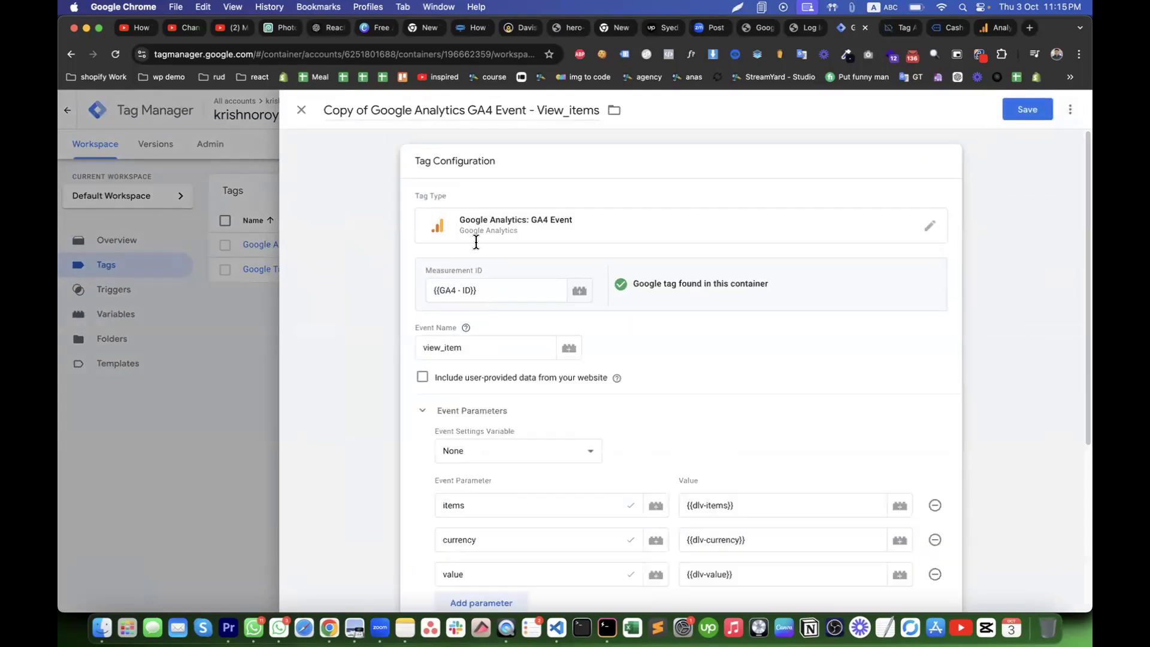
Rename the copied tag as GA4 Event - AddtoCart.
left_click_drag(379, 108, 326, 110)
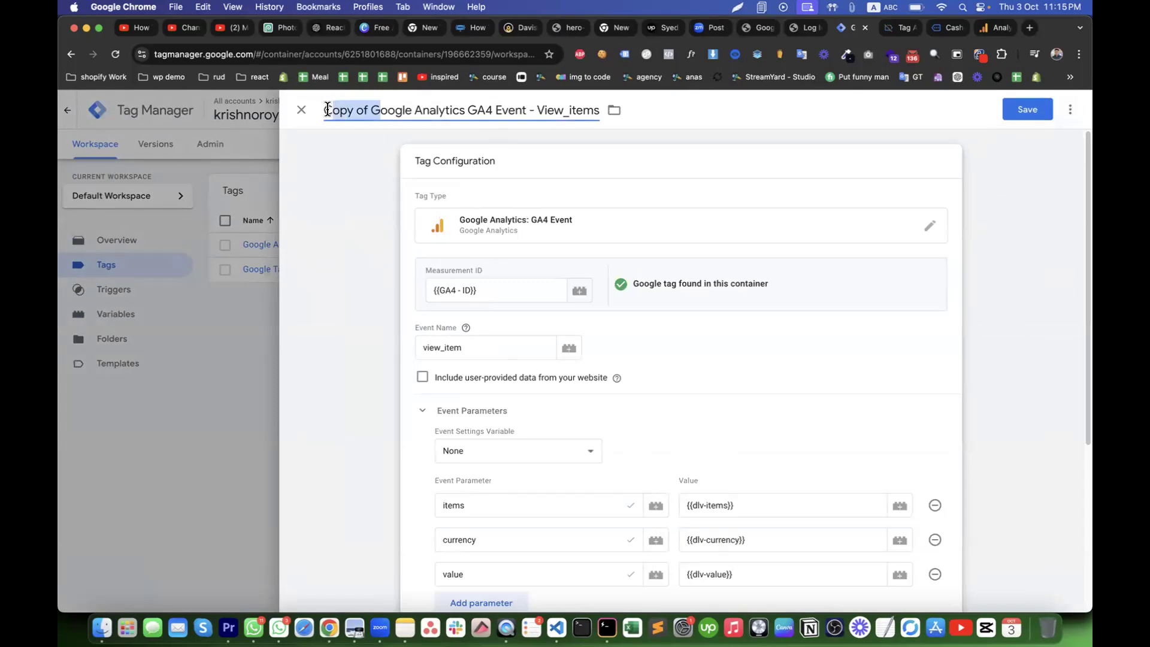
type("g")
key("BackSpace")
type("G")
key("BackSpace")
type("G")
left_click_drag(422, 108, 323, 107)
key("BackSpace")
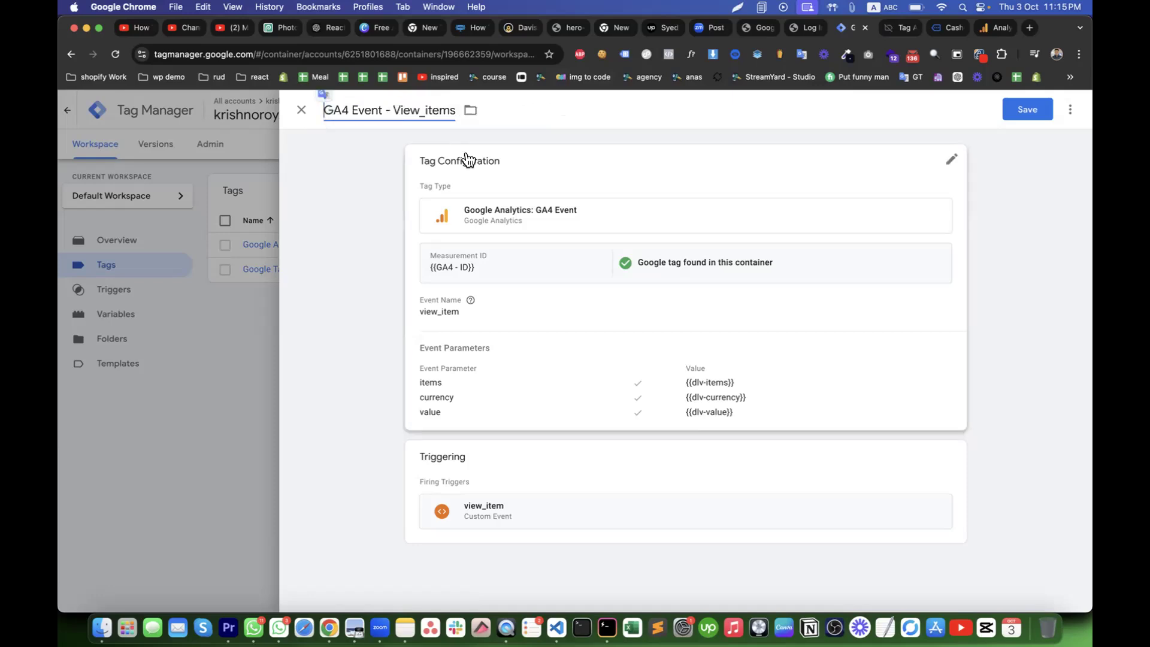
double_click(427, 110)
type("A")
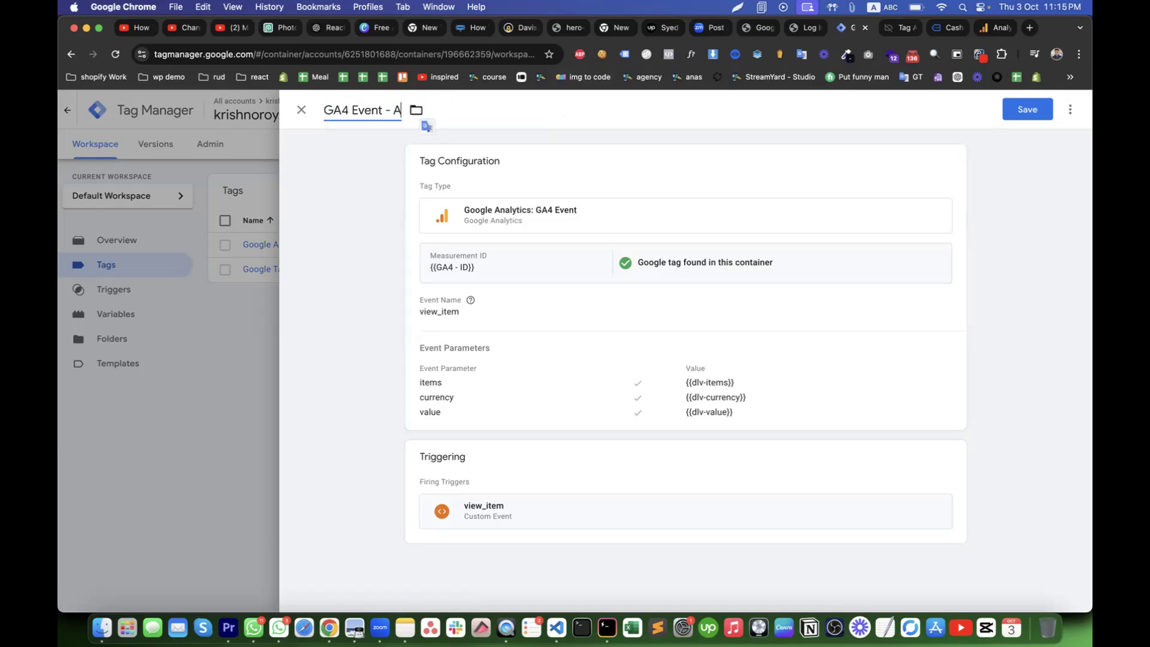
type("ddtoCart")
Change the copied tag's event name to add_to_cart.
left_click(432, 315)
double_click(437, 347)
type("Add")
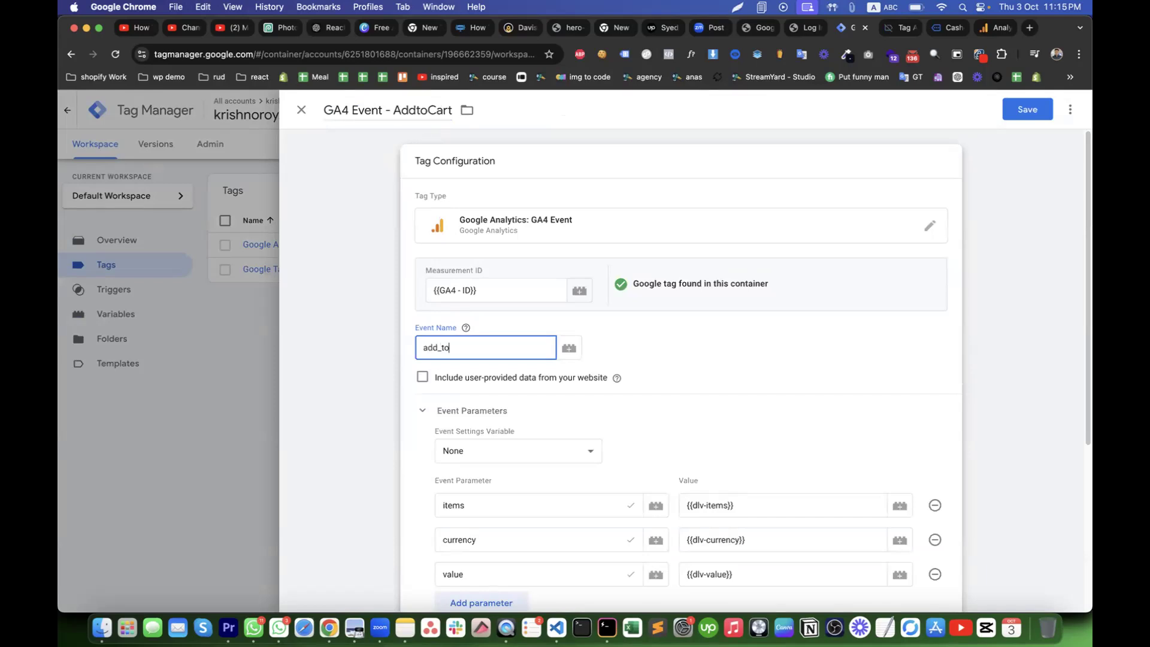
type("_to_cart")
Add an event parameter named quantity to the AddtoCart tag.
scroll(605, 432, "down", 5)
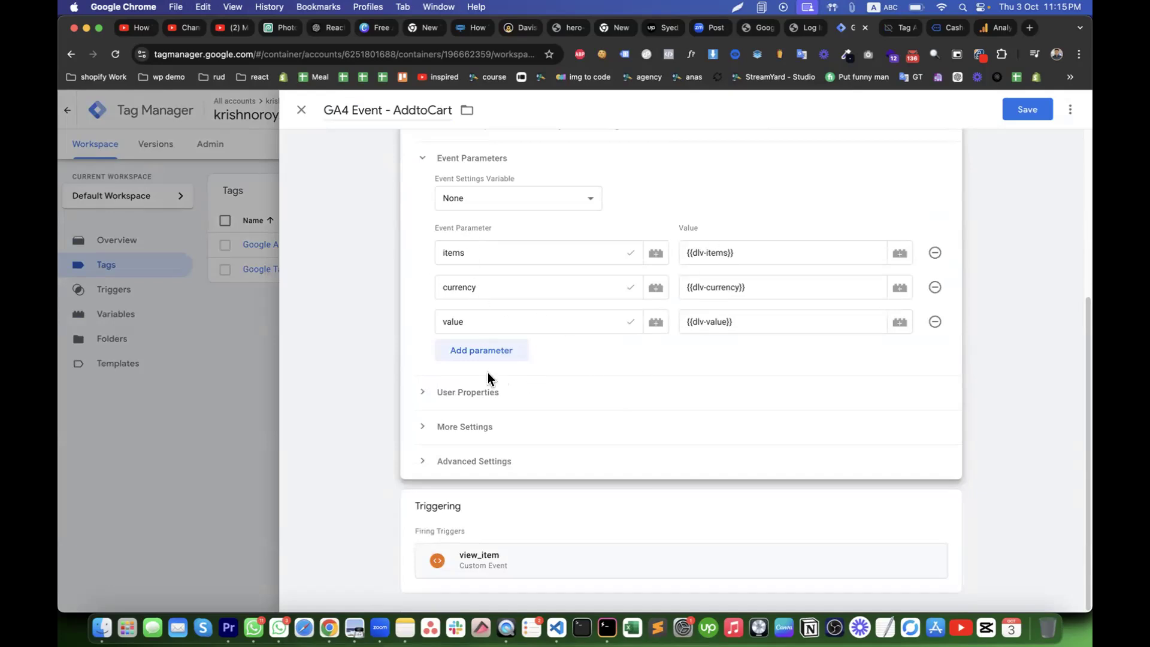
left_click(472, 356)
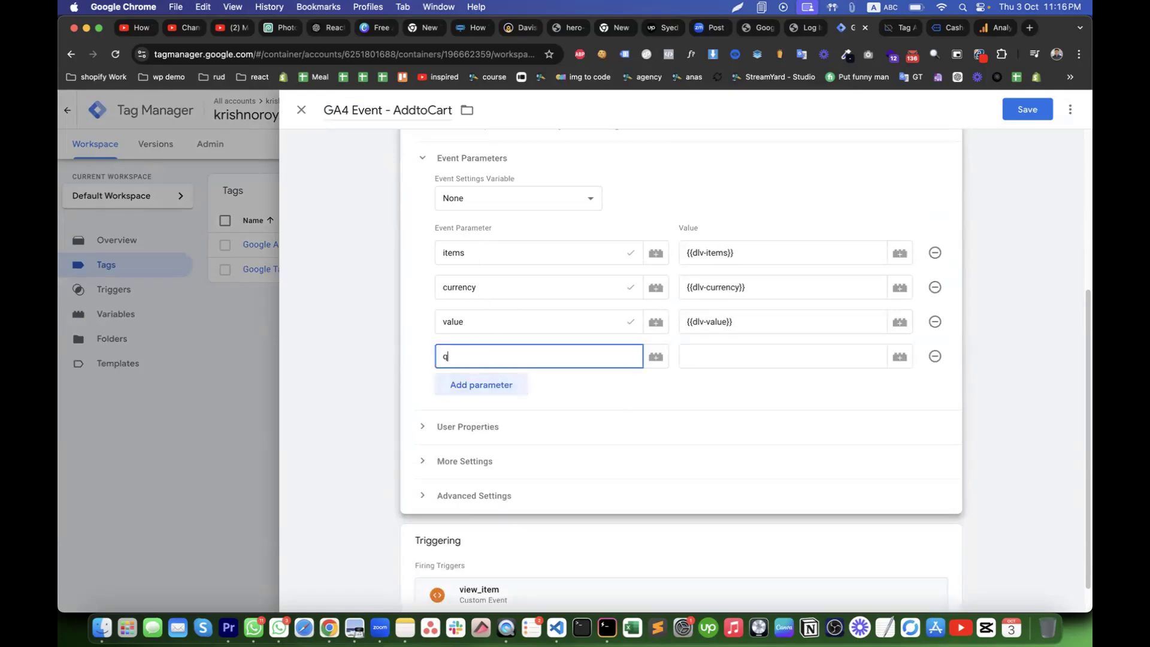
type("quantity")
left_click(793, 359)
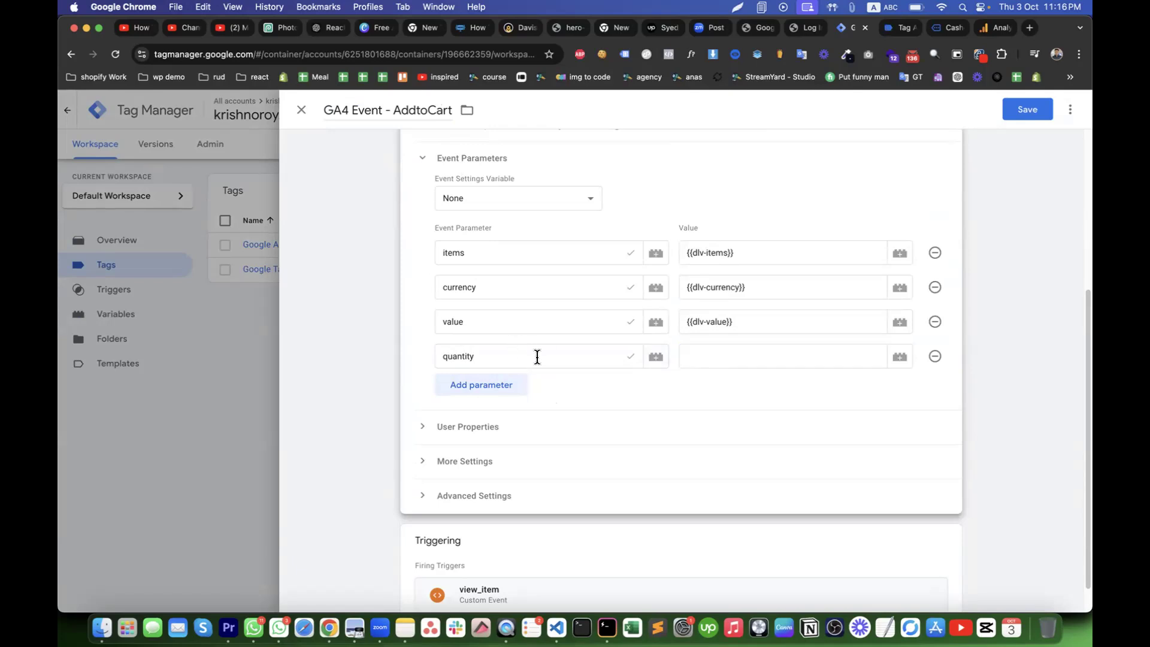
Switch to the store's Cashew Butter product page and add 6 units to the cart.
left_click(897, 32)
left_click(948, 30)
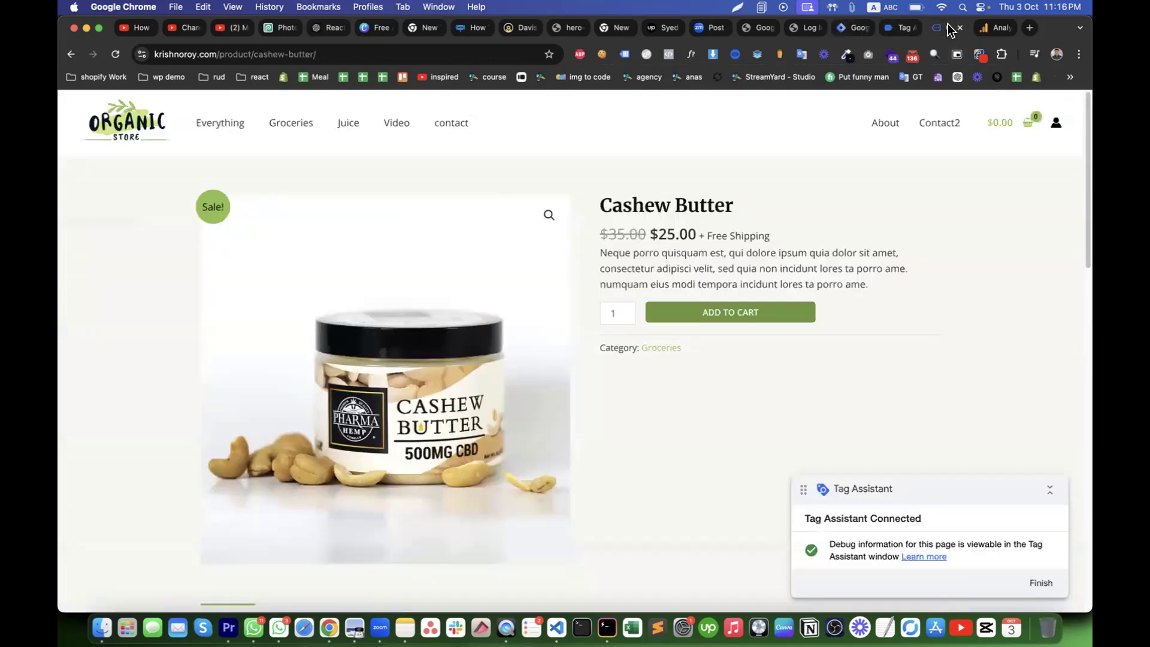
left_click(627, 309)
left_click(746, 322)
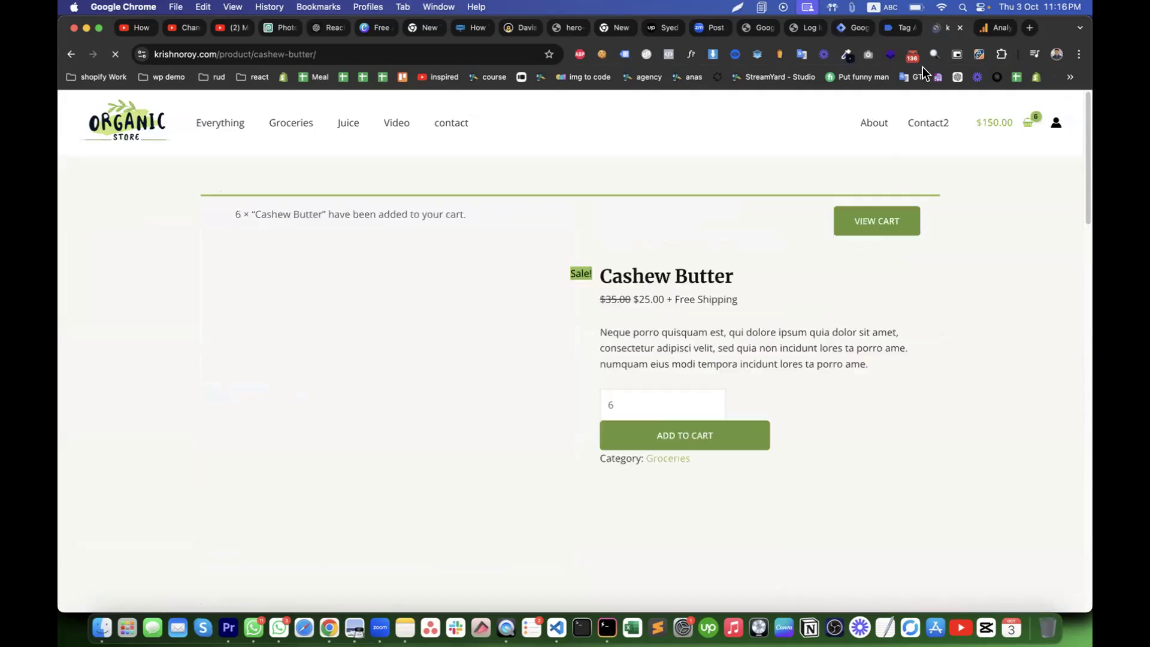
In Tag Assistant, examine the add_to_cart event's data layer and the first entry of its items array.
left_click(900, 29)
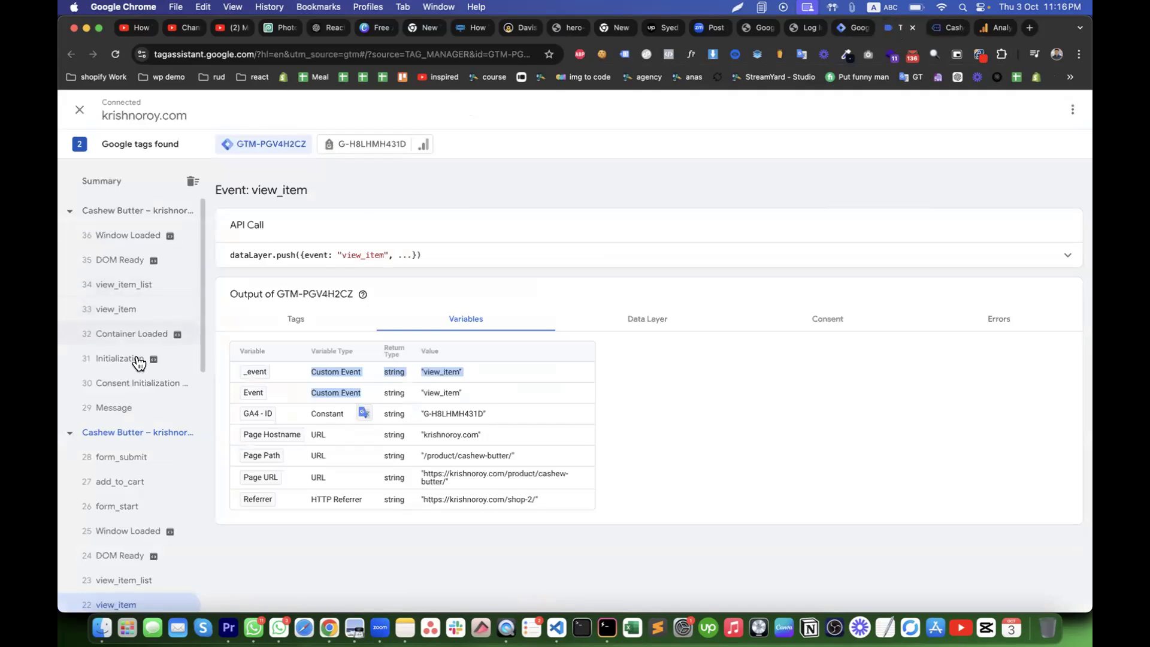
left_click(123, 481)
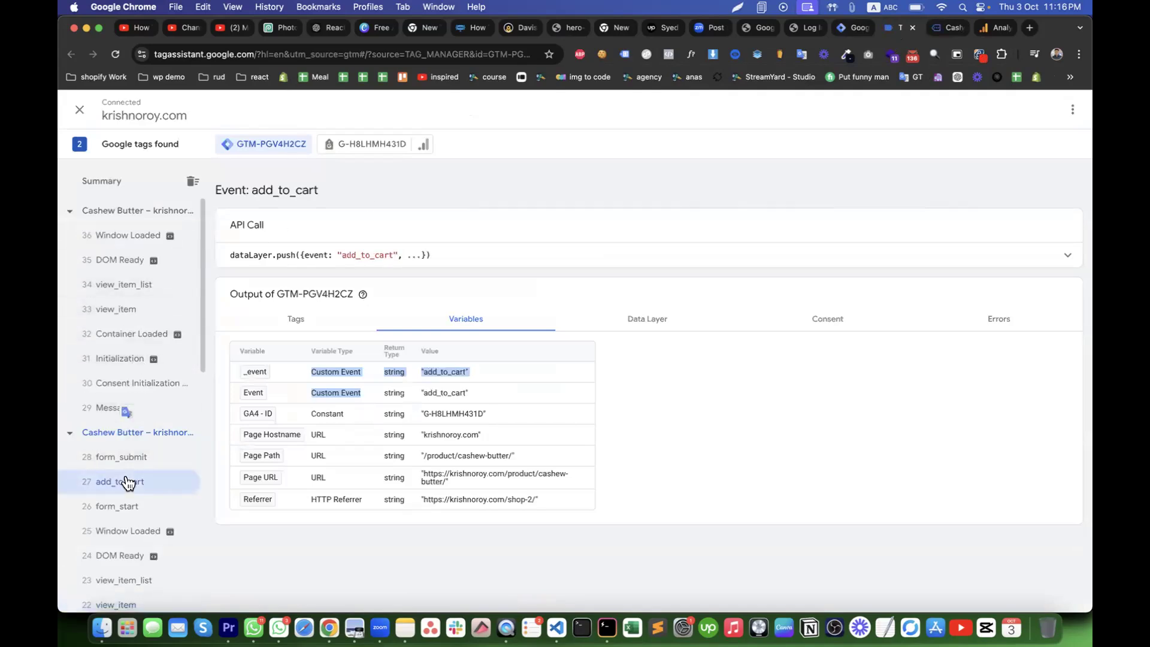
left_click(647, 320)
scroll(472, 460, "down", 10)
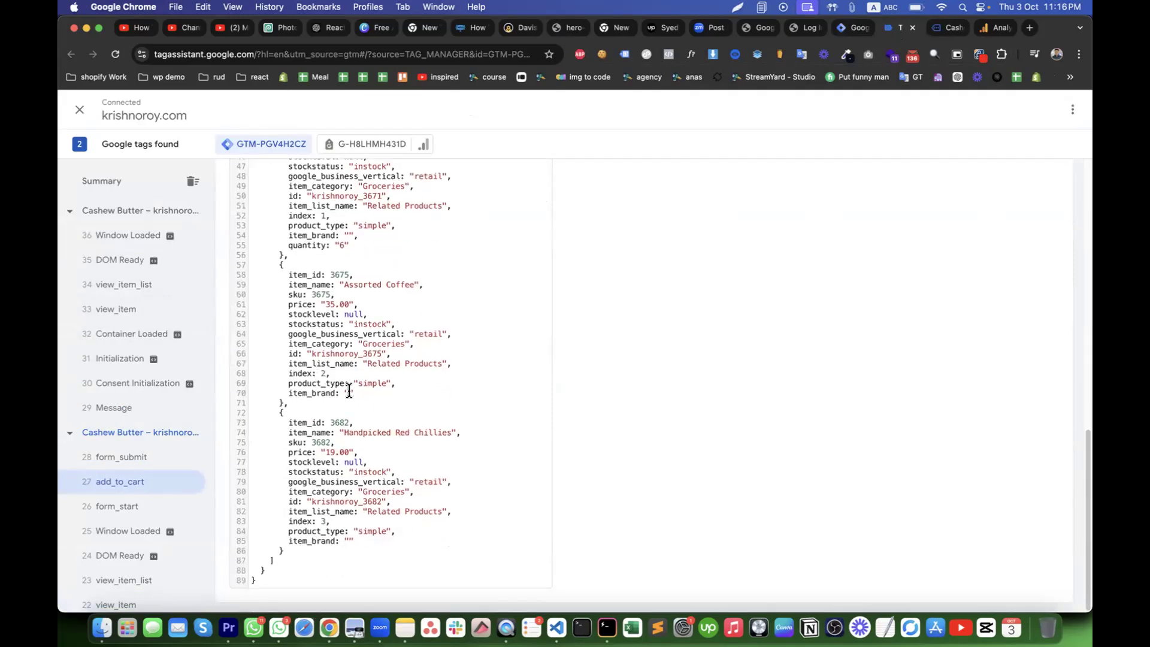
scroll(377, 386, "up", 3)
left_click_drag(360, 374, 275, 221)
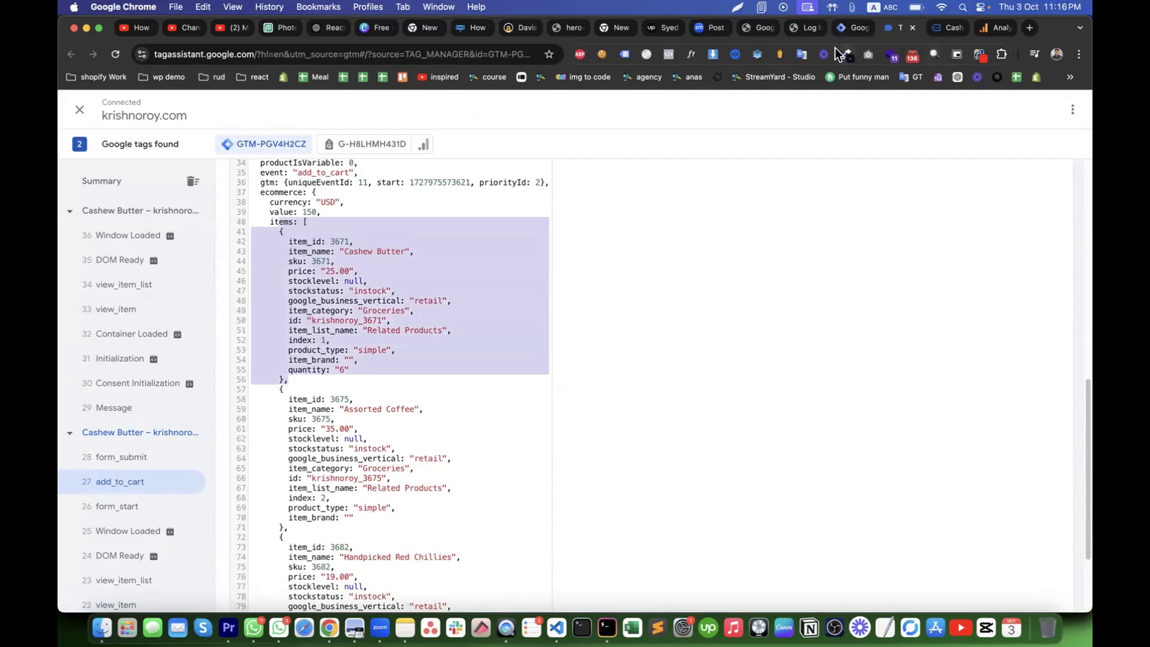
Back in Tag Manager, remove the quantity parameter and the view_item firing trigger from the AddtoCart tag.
left_click(847, 29)
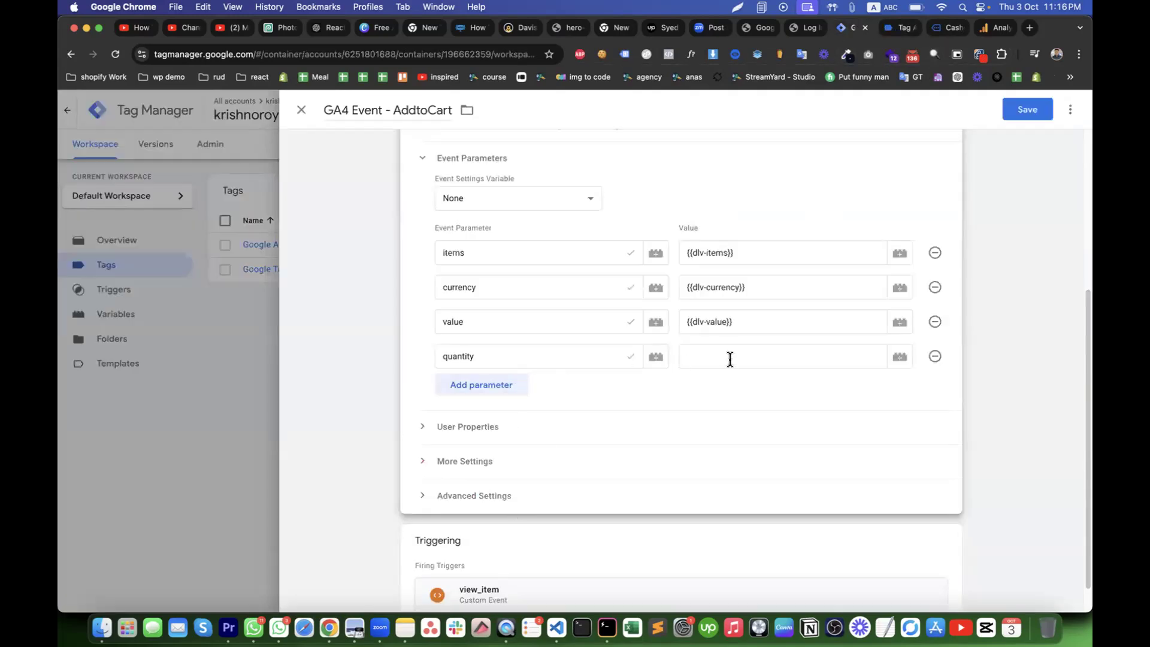
left_click(934, 357)
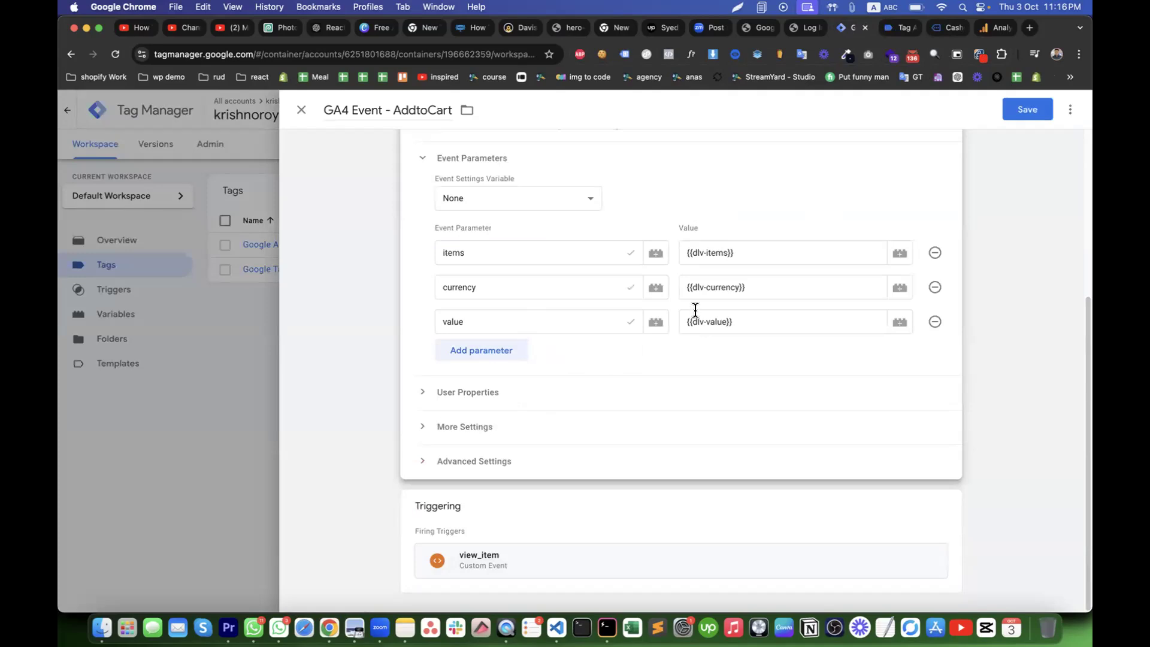
left_click(948, 506)
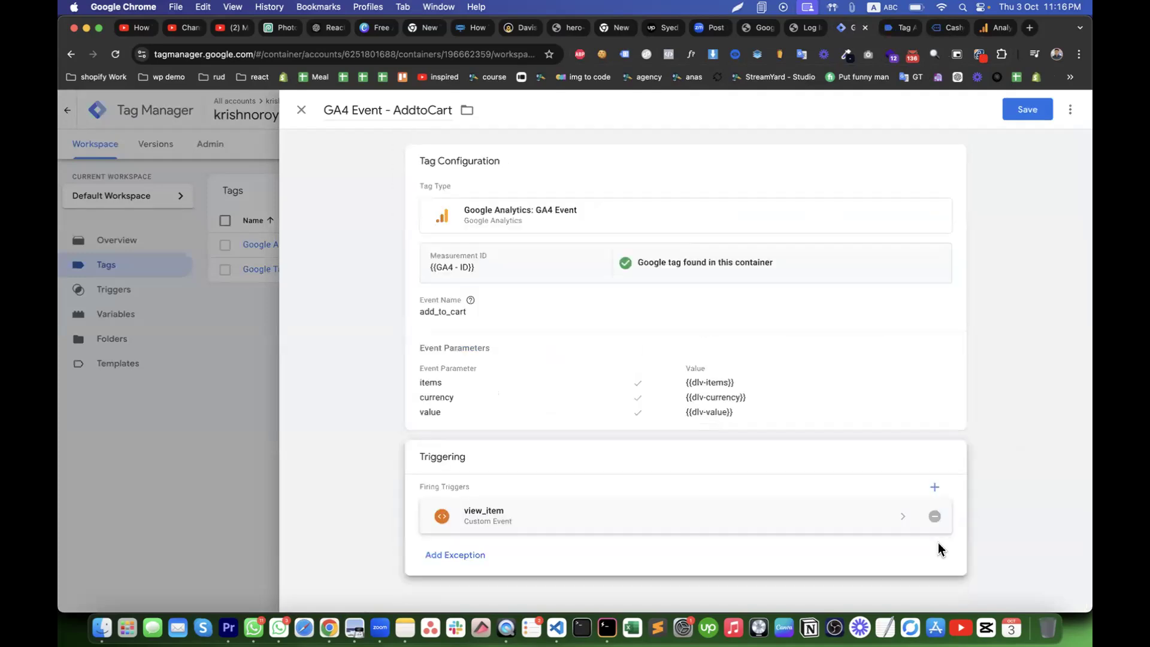
left_click(935, 518)
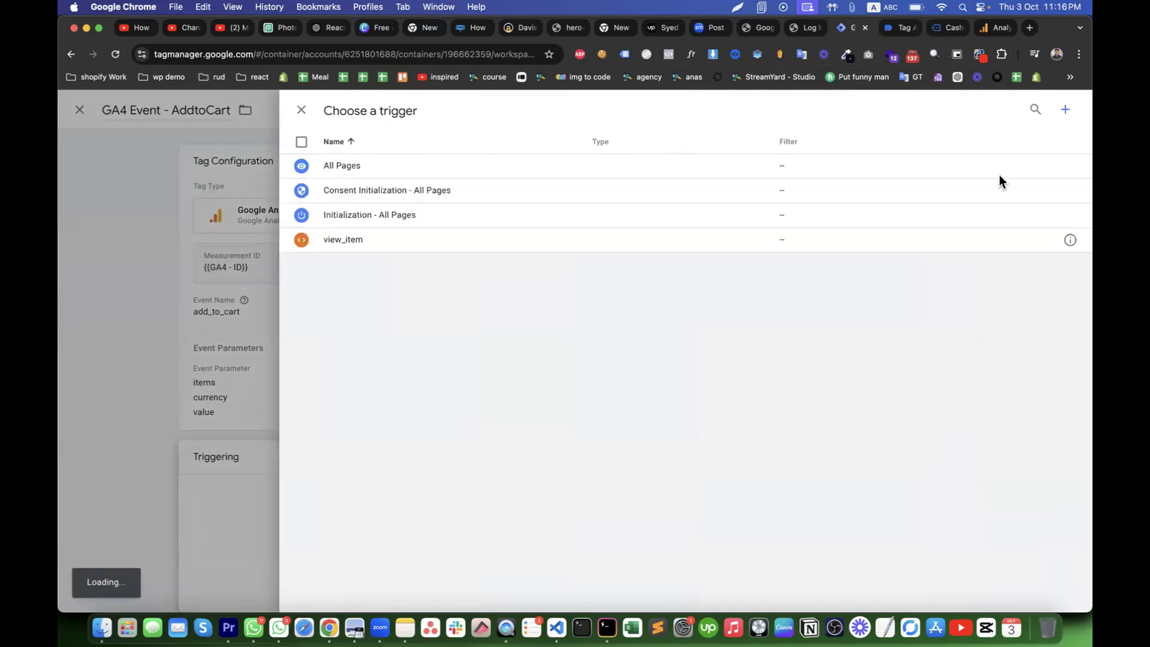
In a new browser tab, open the Consent Mode page bookmarked in the ga4 gtm folder.
left_click(1030, 28)
left_click(1070, 77)
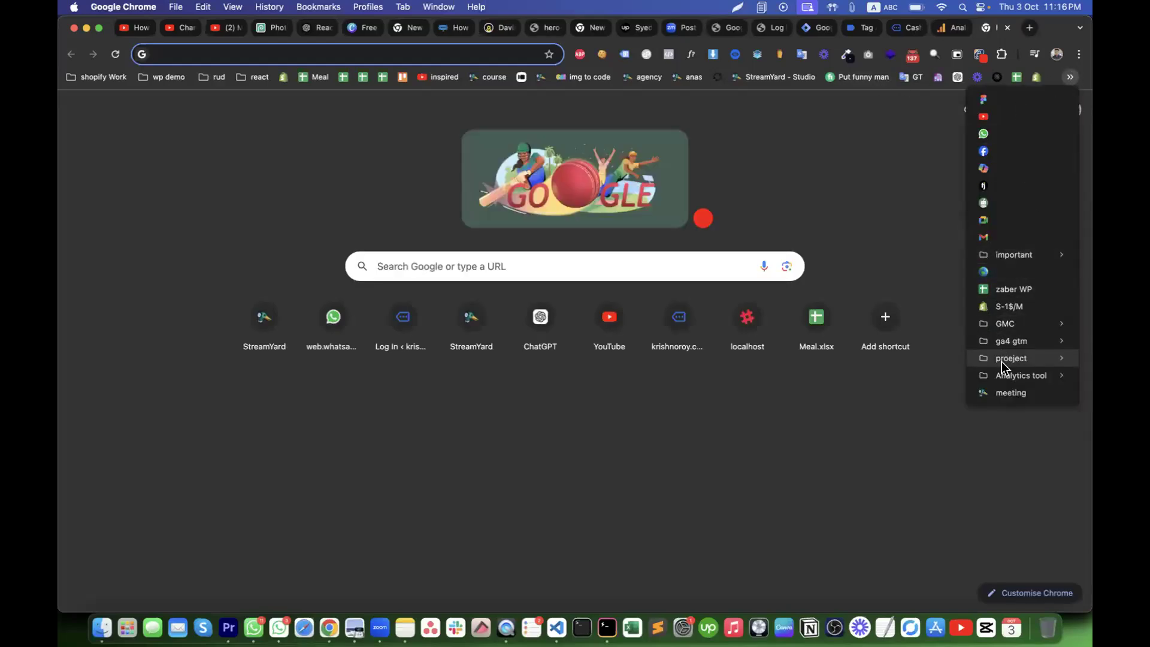
mouse_move(998, 359)
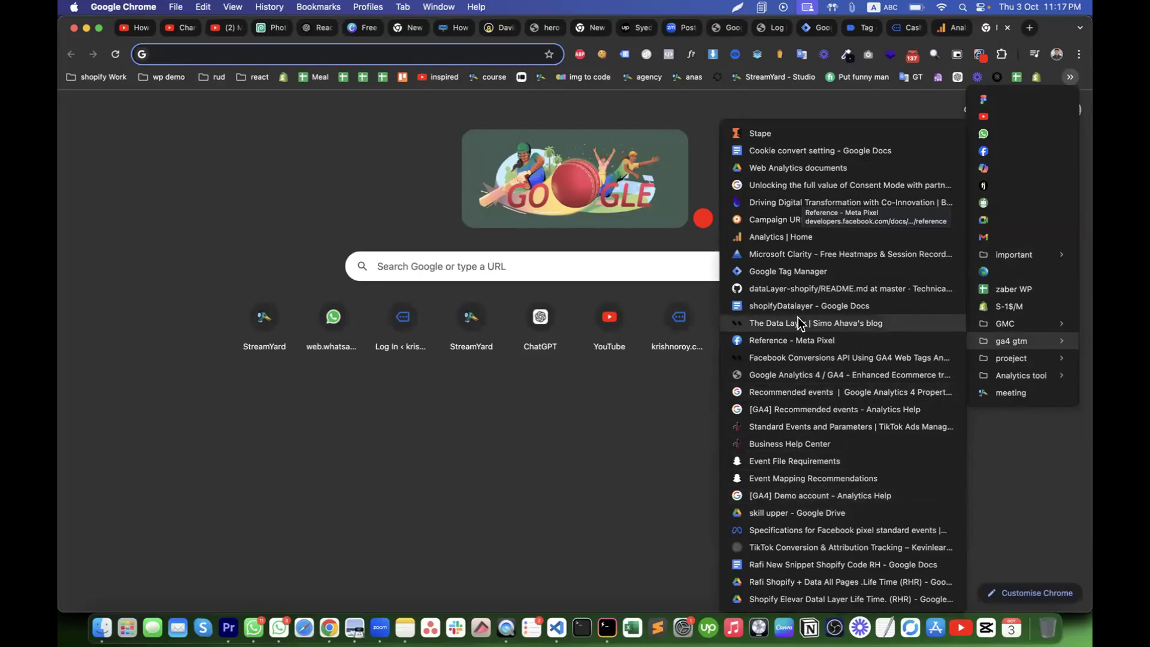
left_click(785, 184)
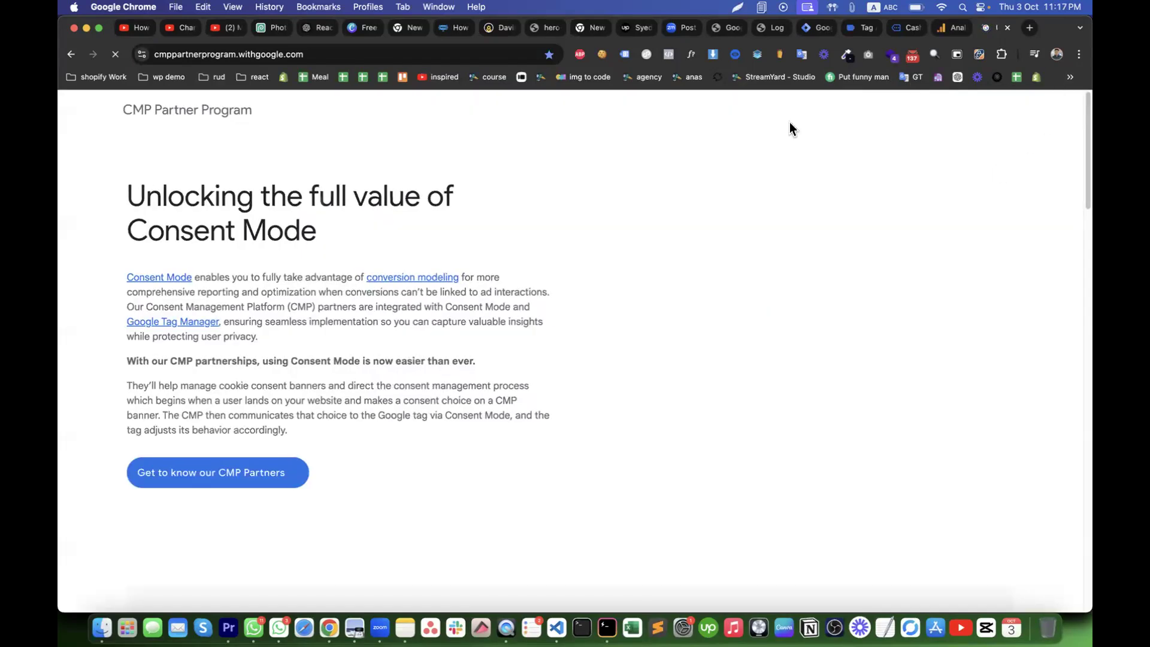
Search Google for viewitems.
left_click(510, 53)
type("viewitems")
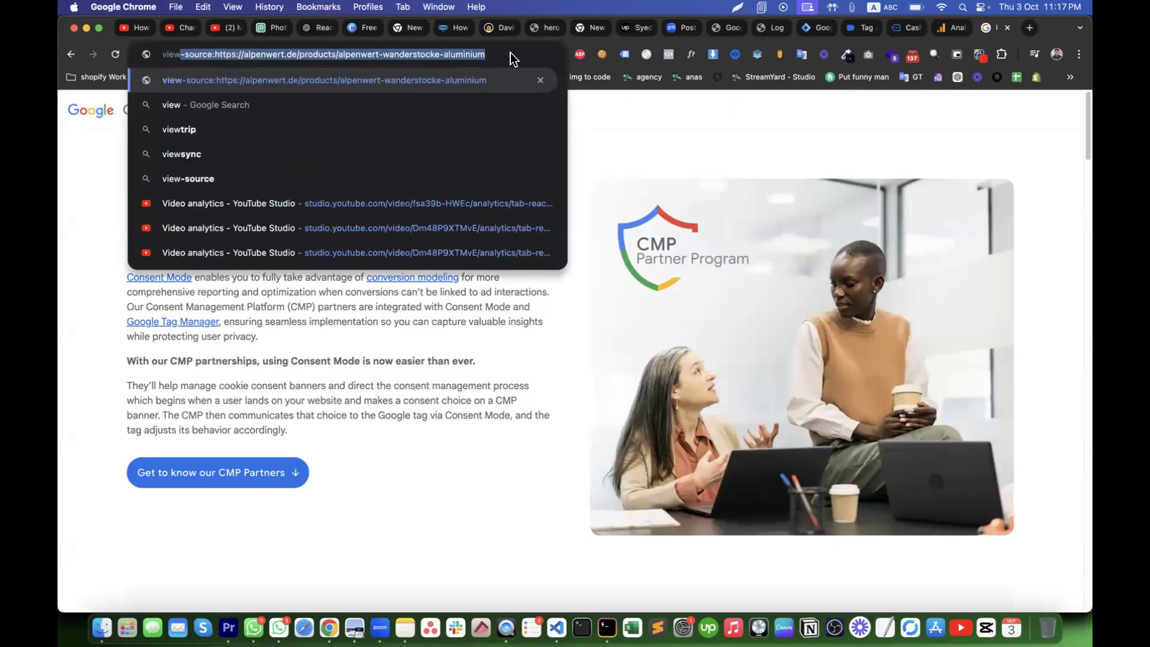
key("Return")
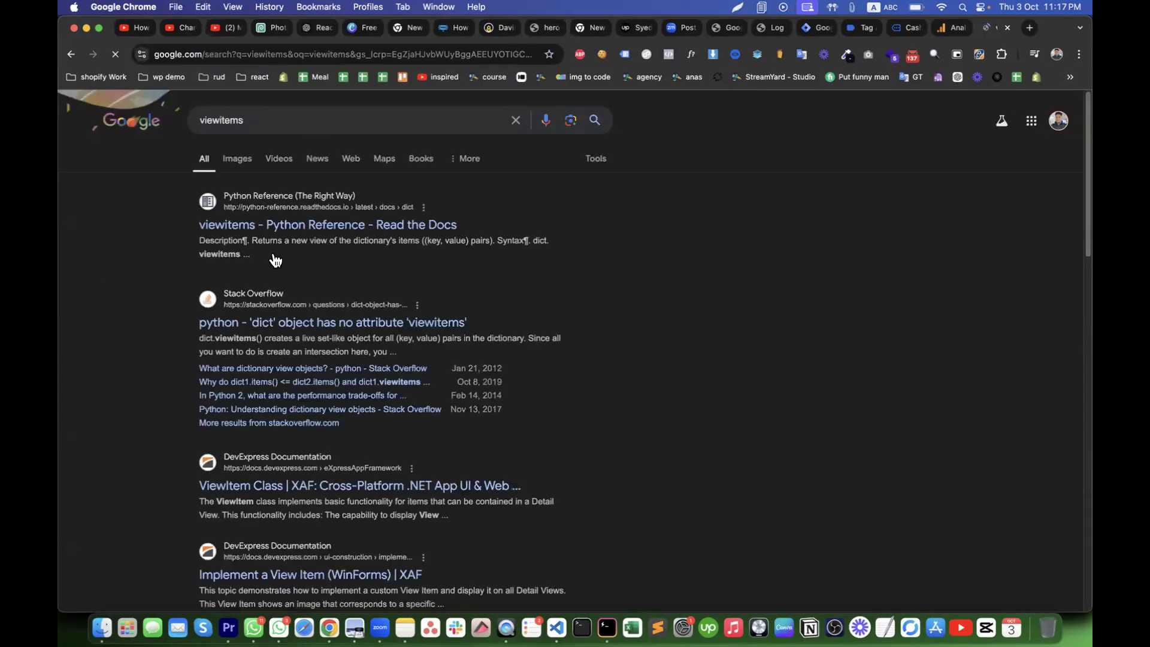
Search Google for "ga4 view_items recommanded event" and open the [GA4] Recommended events help article.
double_click(245, 120)
type("ga4")
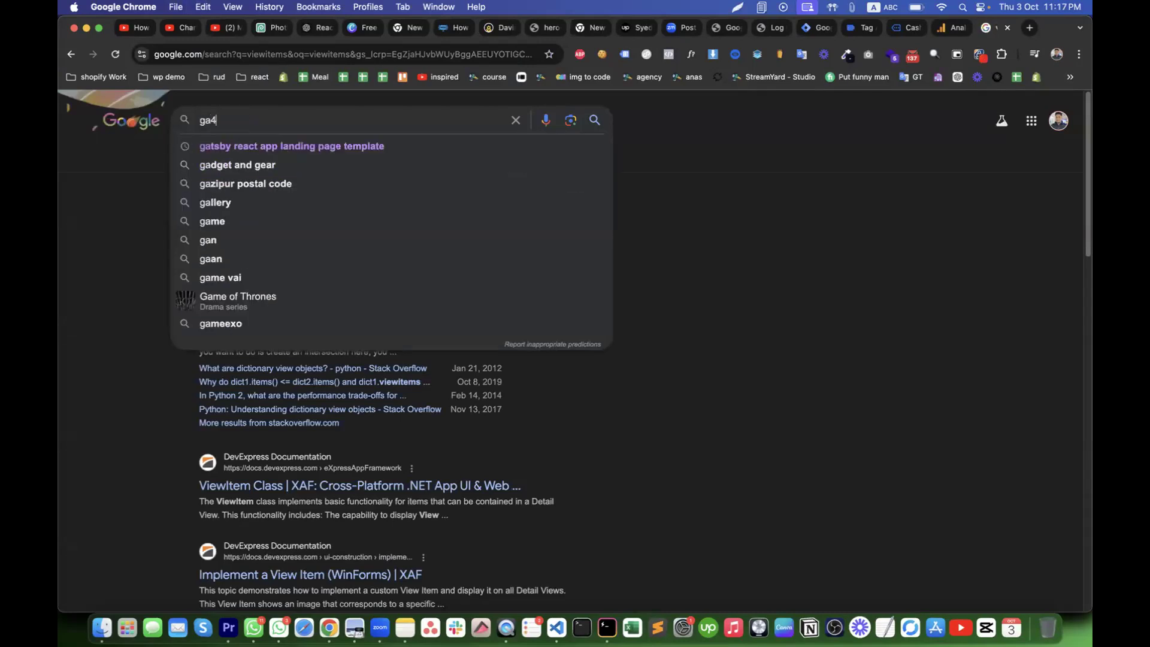
type(" view")
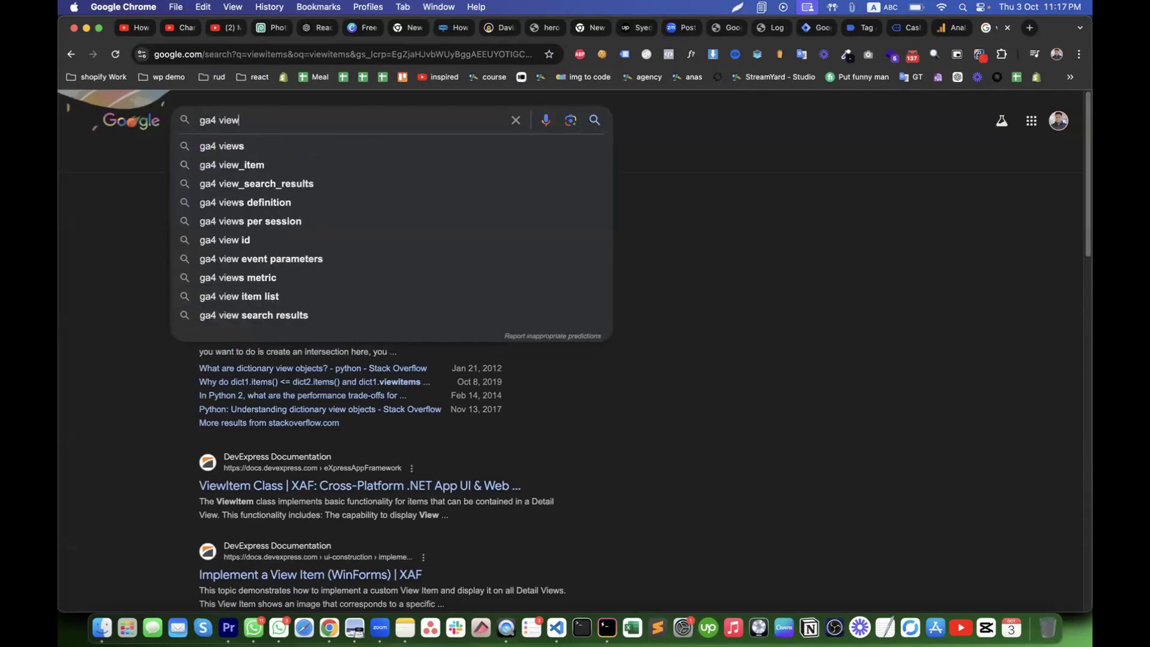
type("_items re")
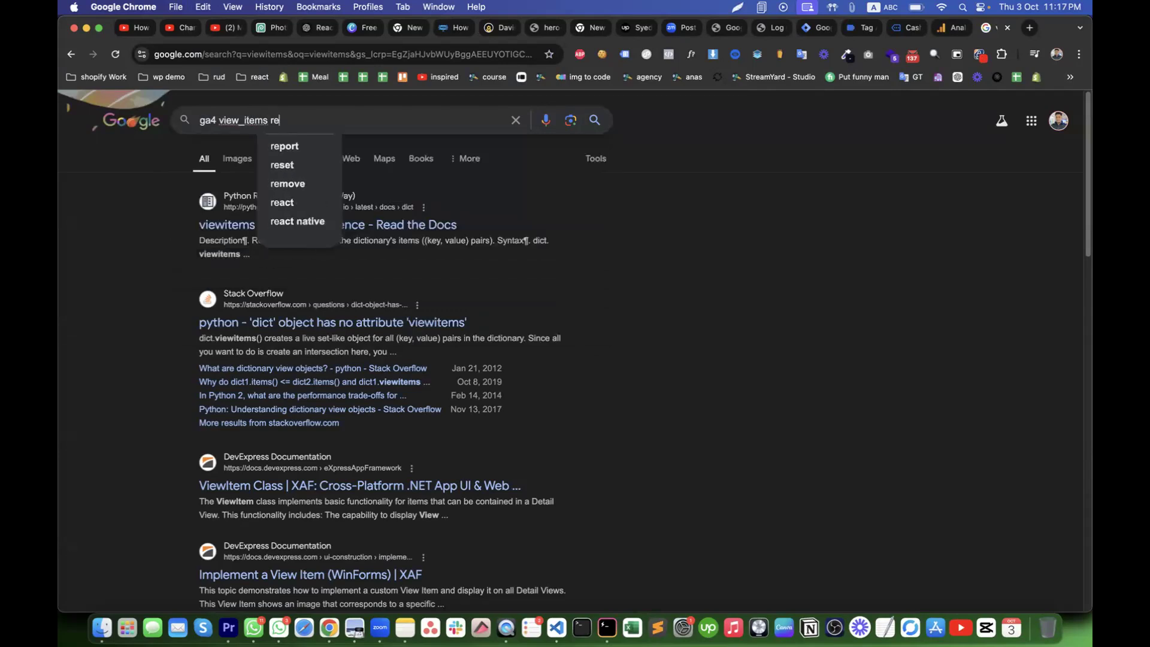
type("comma")
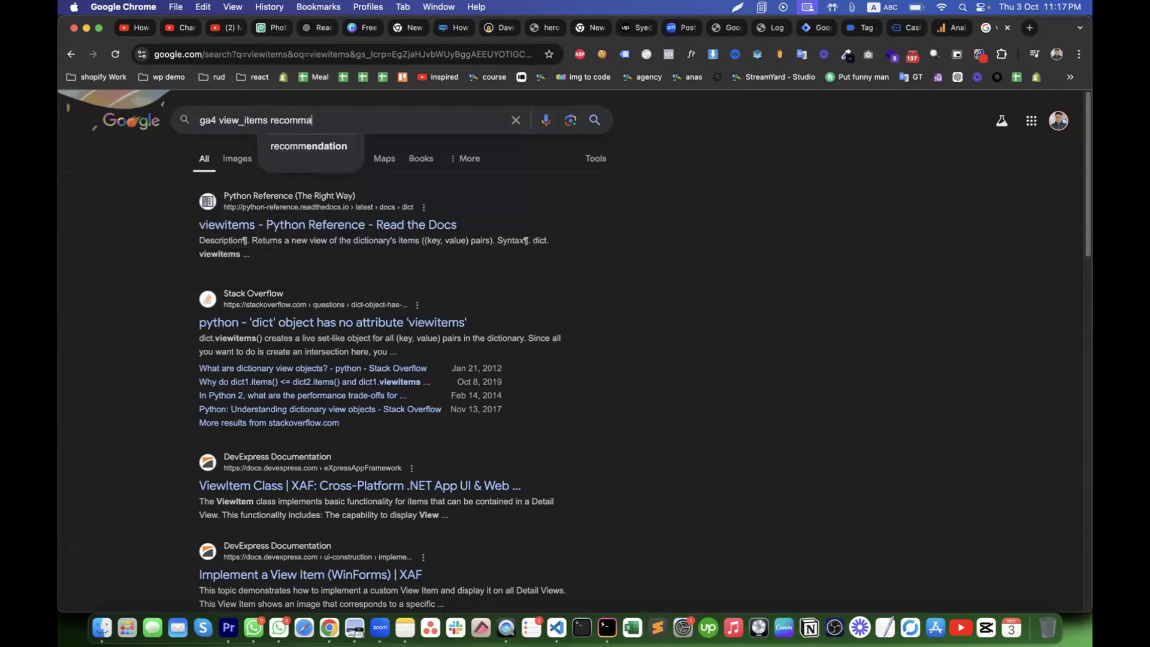
type("nded event")
key("Return")
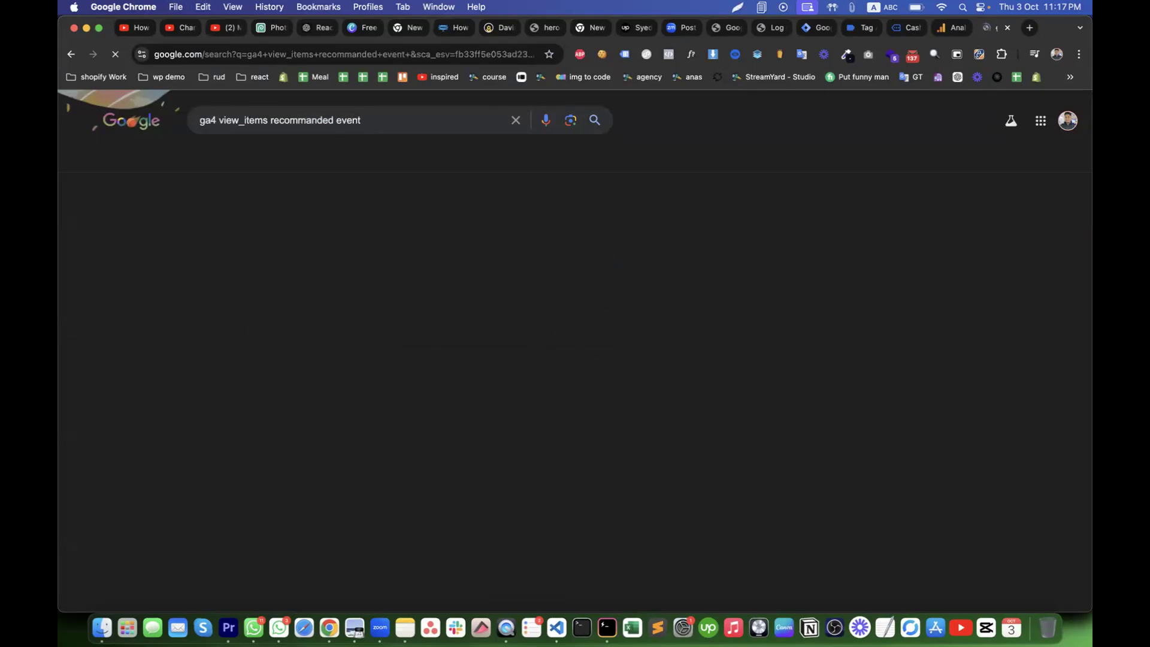
left_click(287, 272, "super")
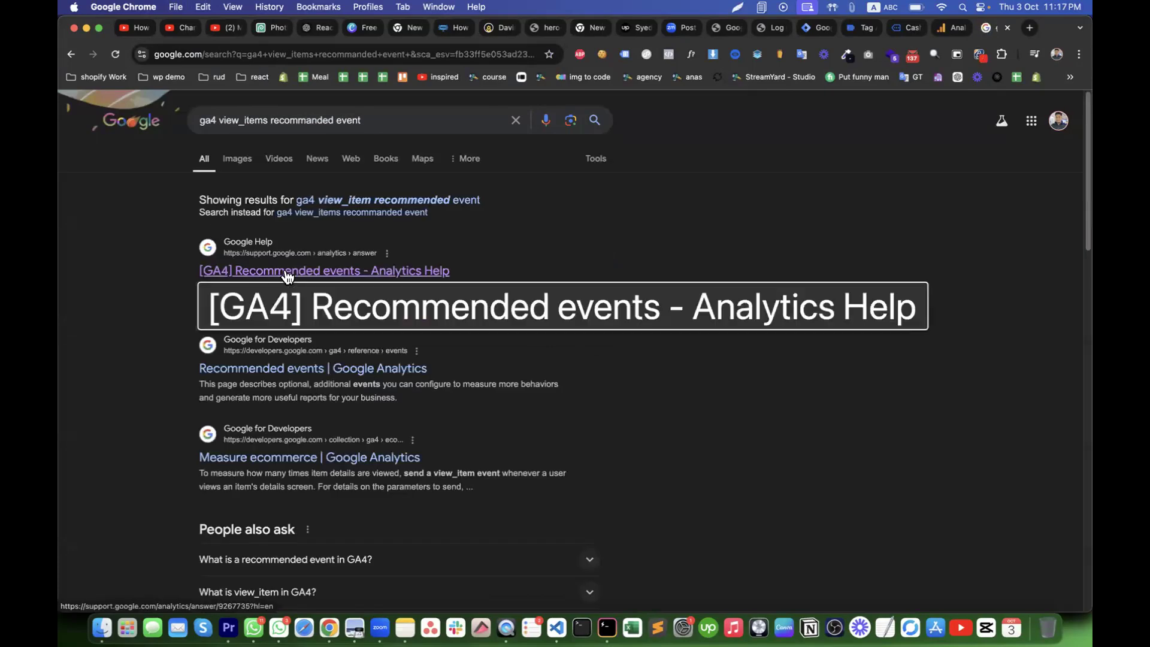
Open the Google for Developers Recommended events page from the search results in its own tab and find "dd_to" on the page.
left_click(310, 374, "super")
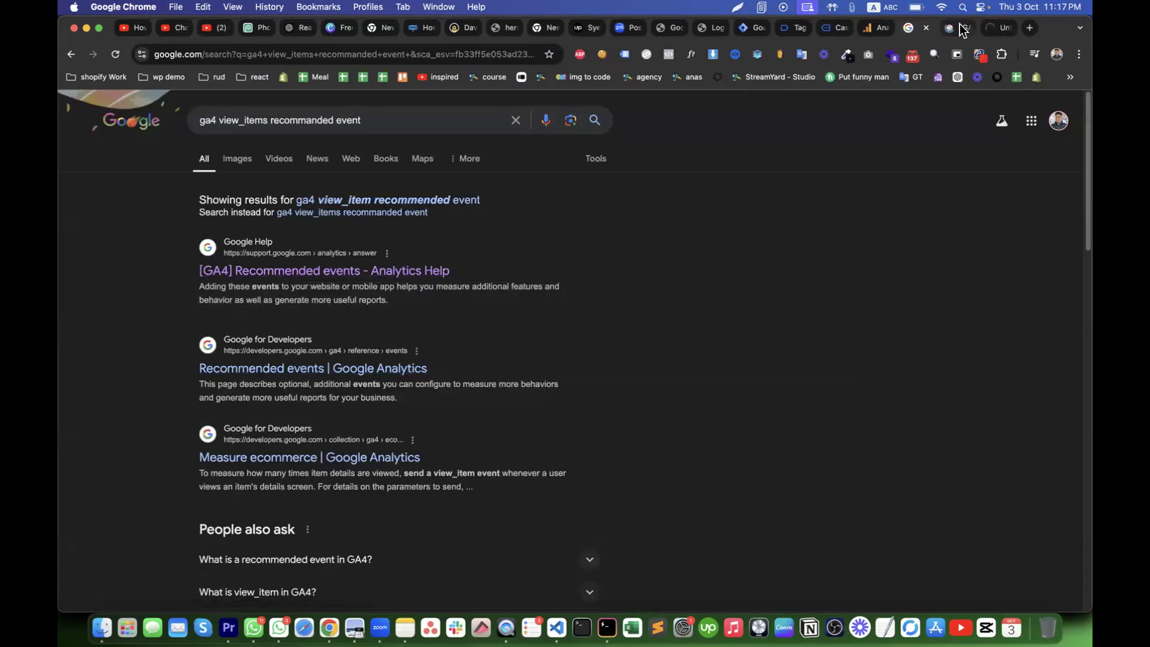
key("ctrl+Tab")
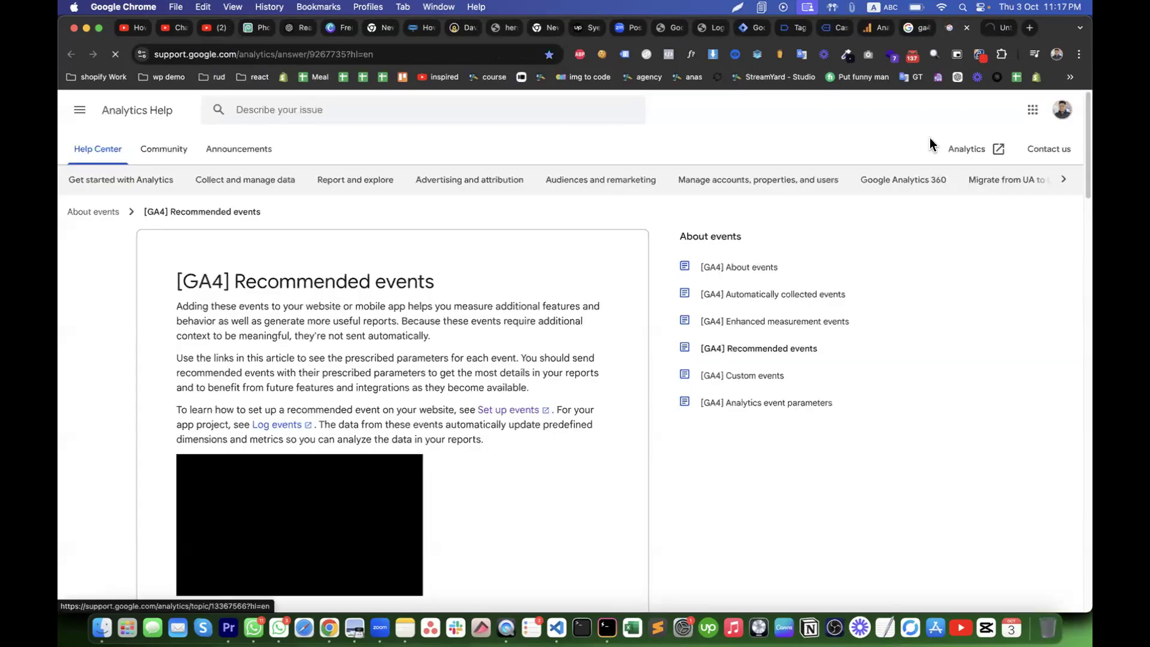
left_click(1005, 30)
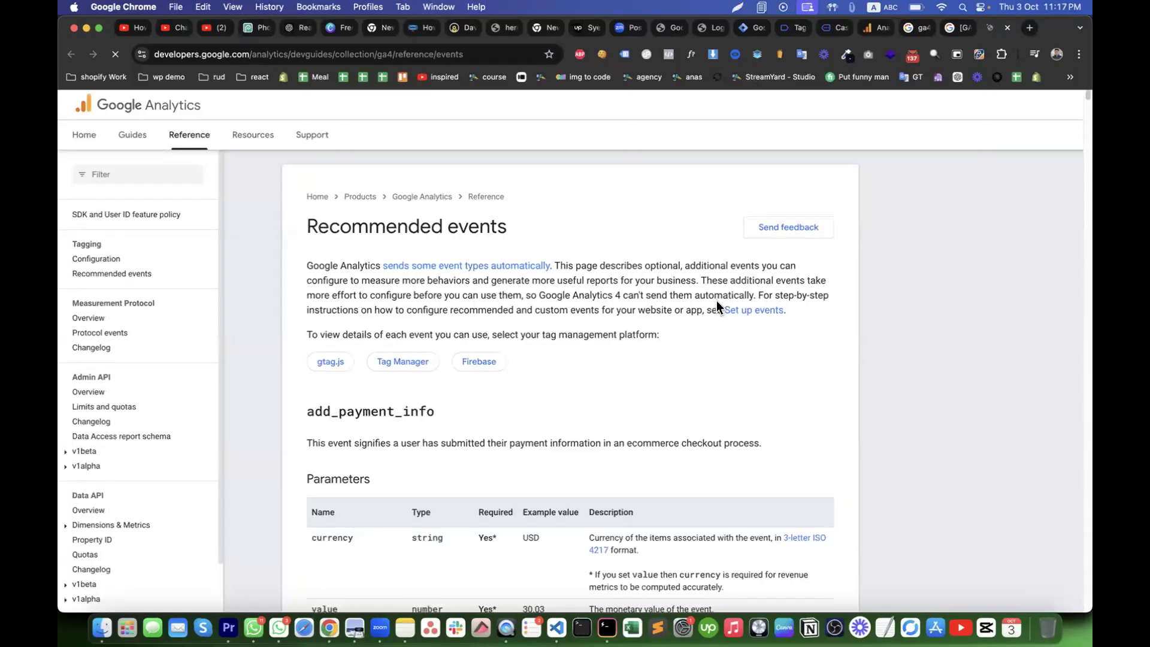
scroll(716, 300, "down", 1)
key("super+f")
type("dd")
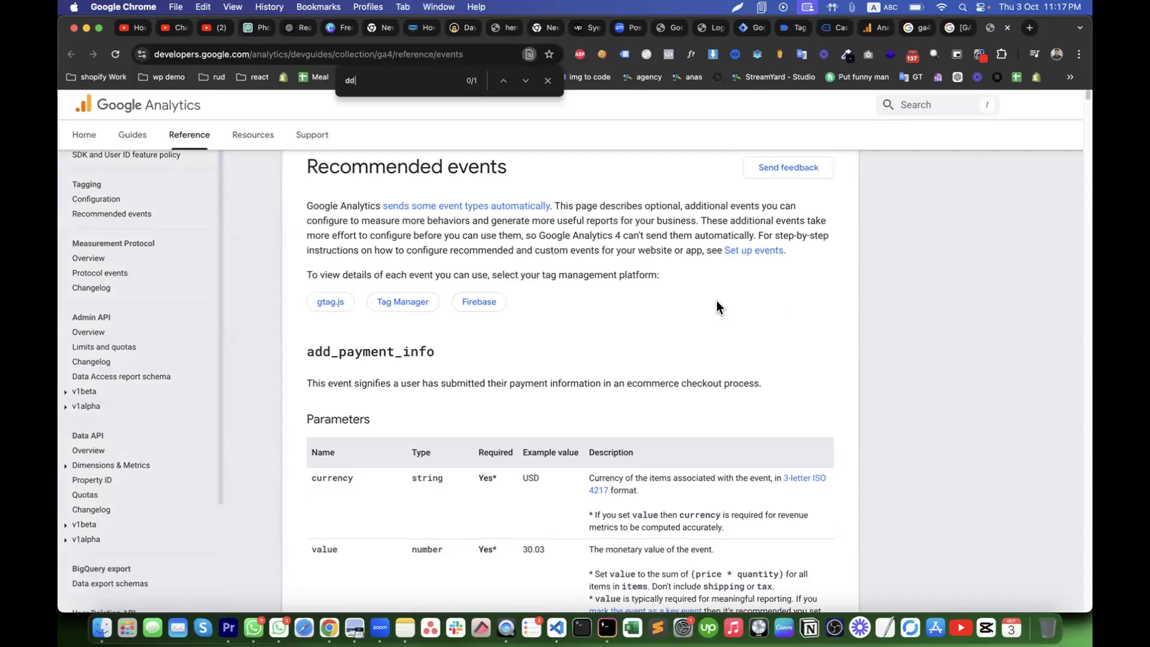
type("_to")
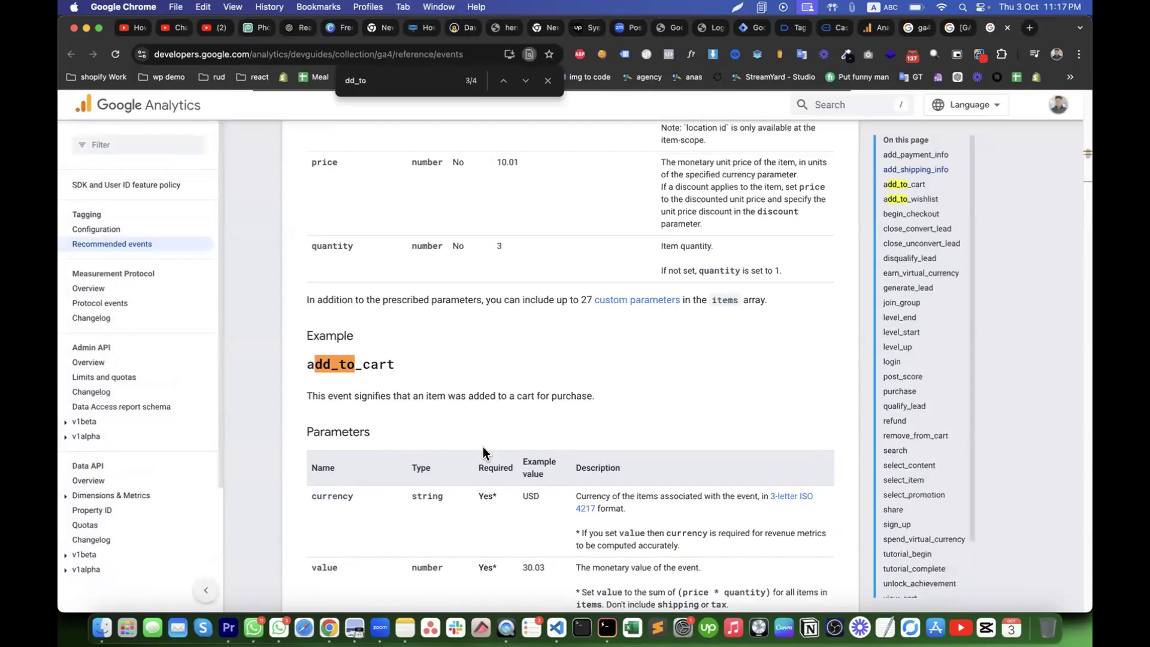
Examine the add_to_cart event's parameter tables, checking which are required among currency, value, items and the item-level quantity.
scroll(482, 447, "down", 3)
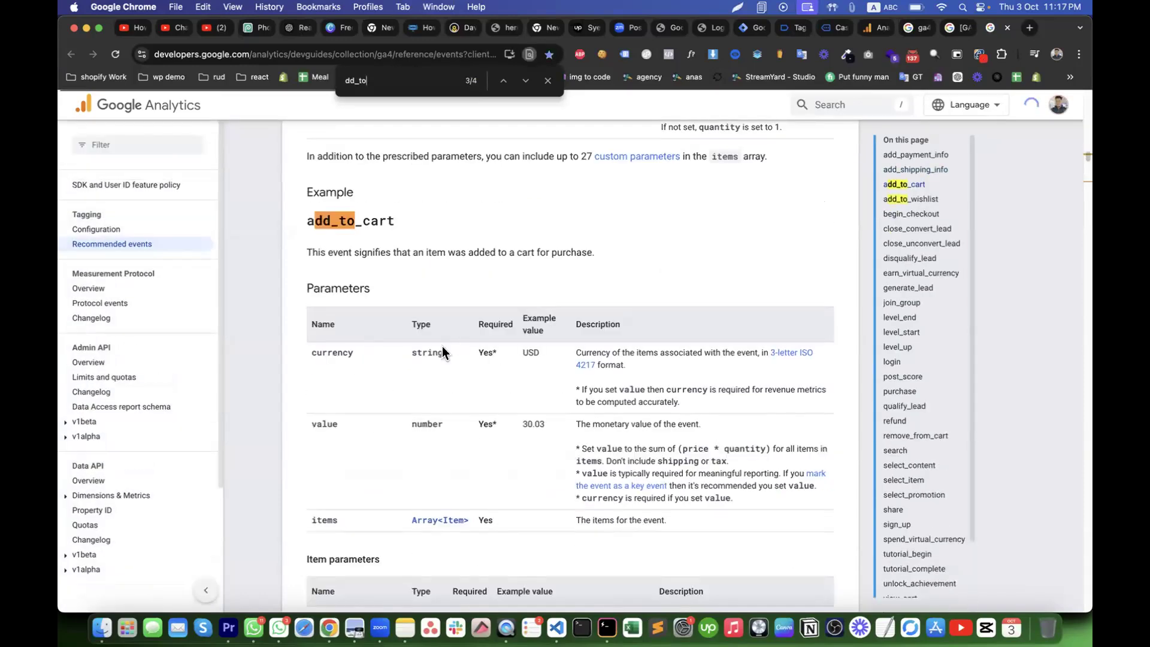
scroll(442, 346, "down", 1)
double_click(323, 284)
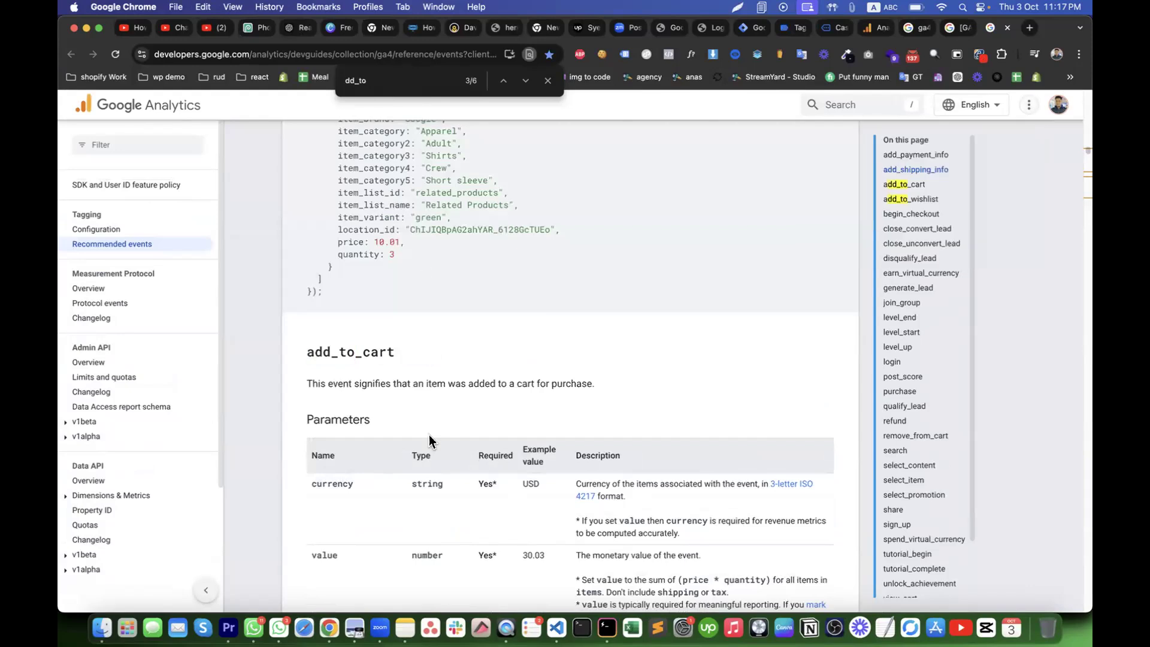
scroll(428, 434, "down", 4)
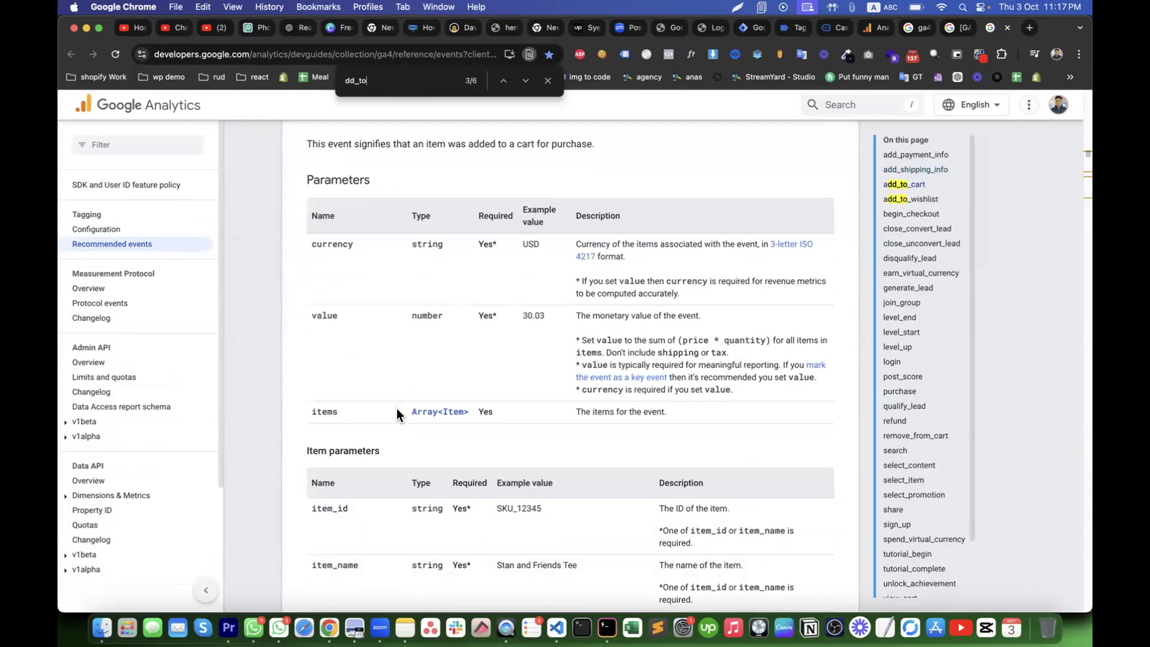
scroll(466, 431, "down", 3)
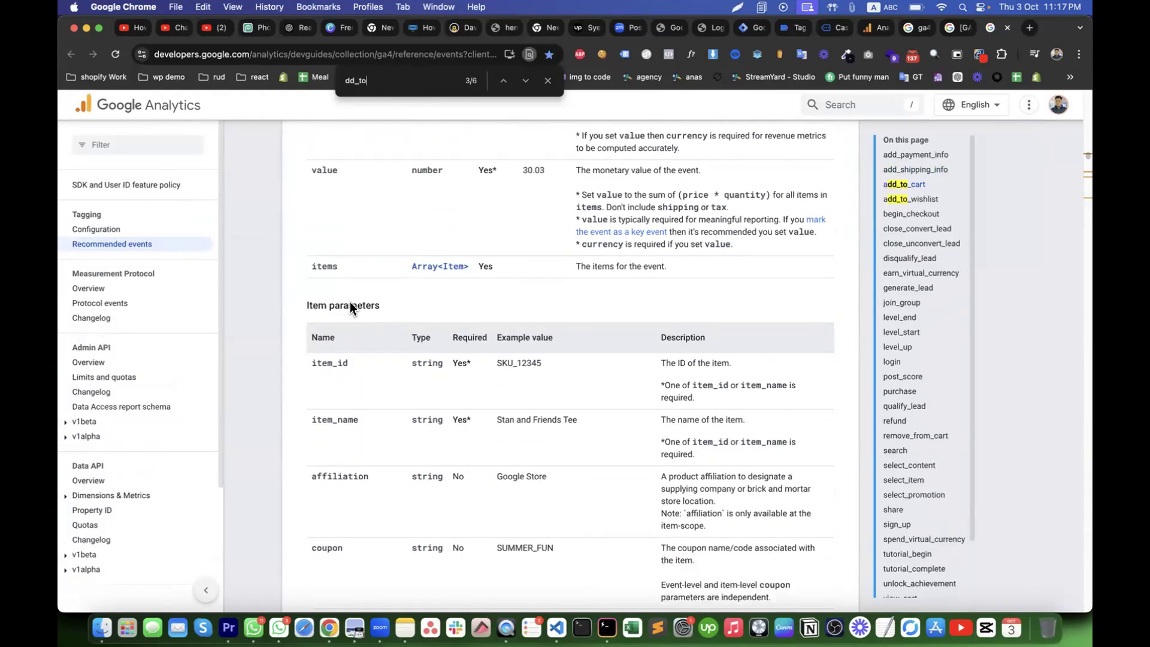
scroll(422, 511, "down", 2)
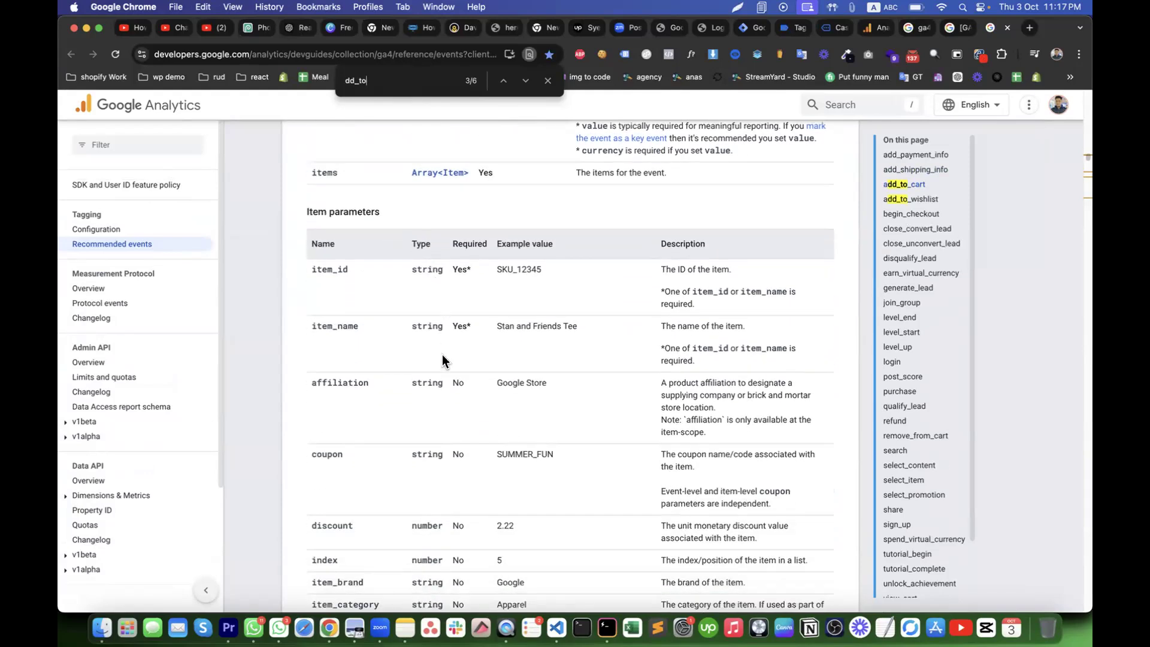
scroll(442, 359, "down", 5)
scroll(361, 498, "down", 8)
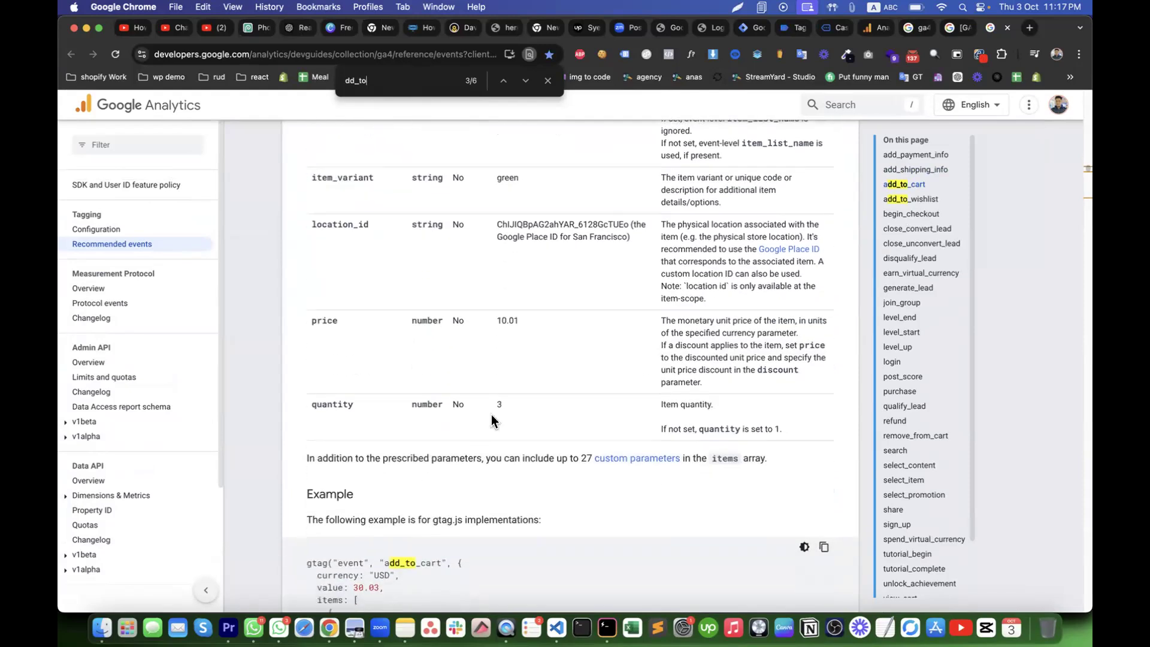
left_click_drag(413, 404, 510, 411)
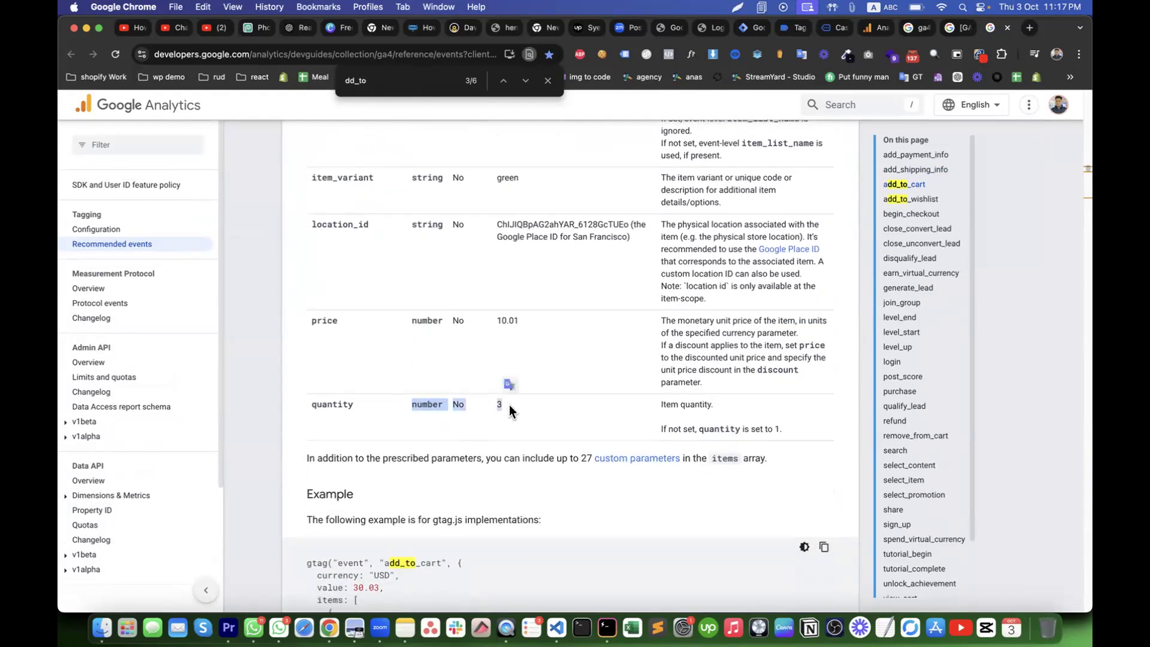
double_click(459, 405)
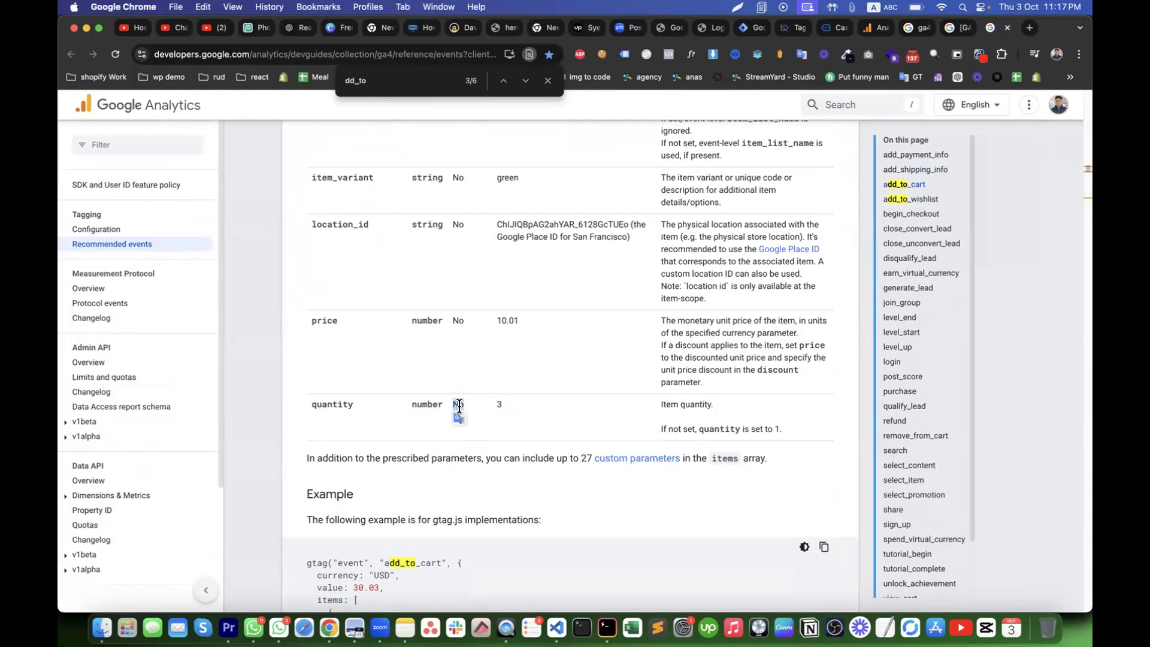
scroll(459, 406, "up", 20)
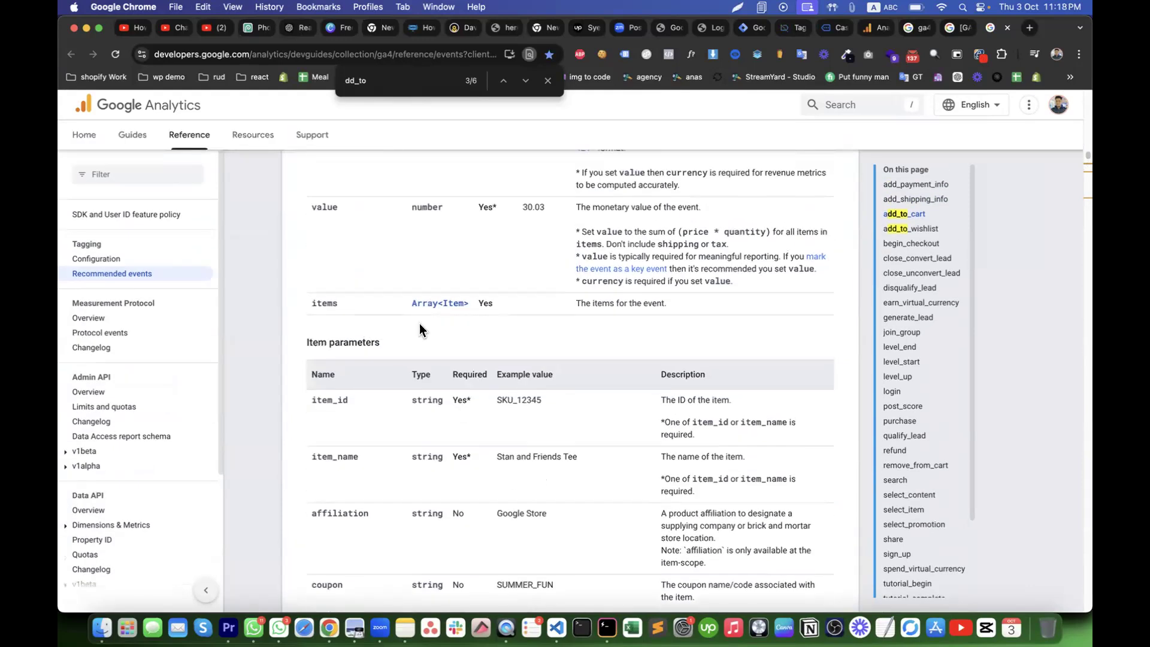
left_click_drag(308, 303, 475, 305)
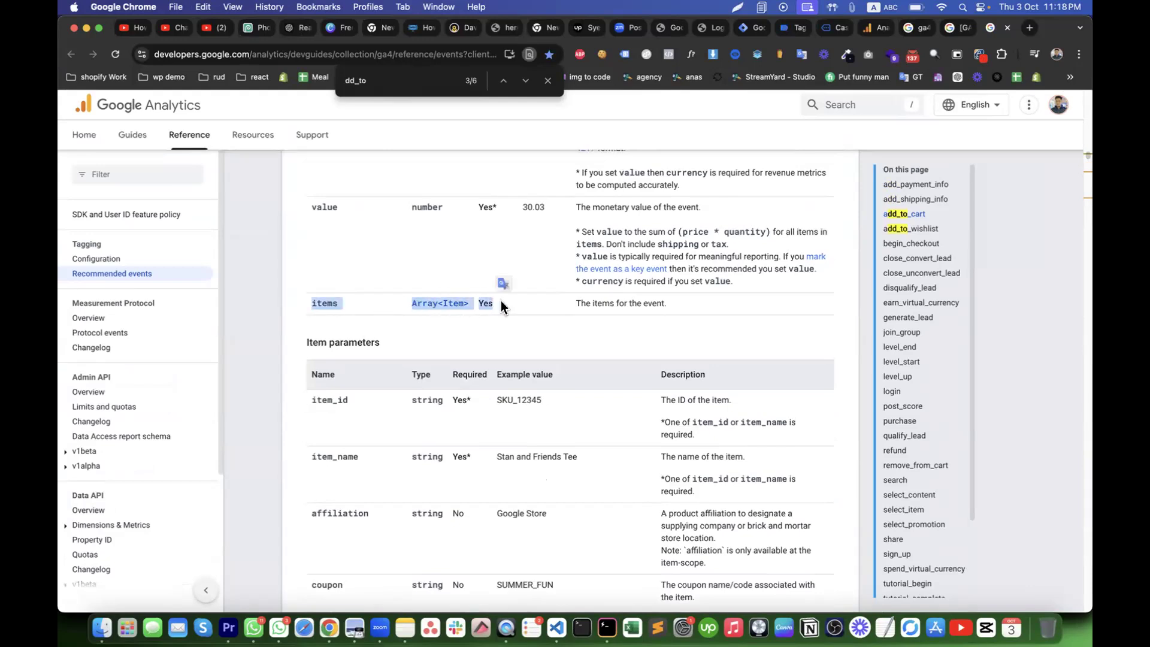
scroll(443, 309, "down", 3)
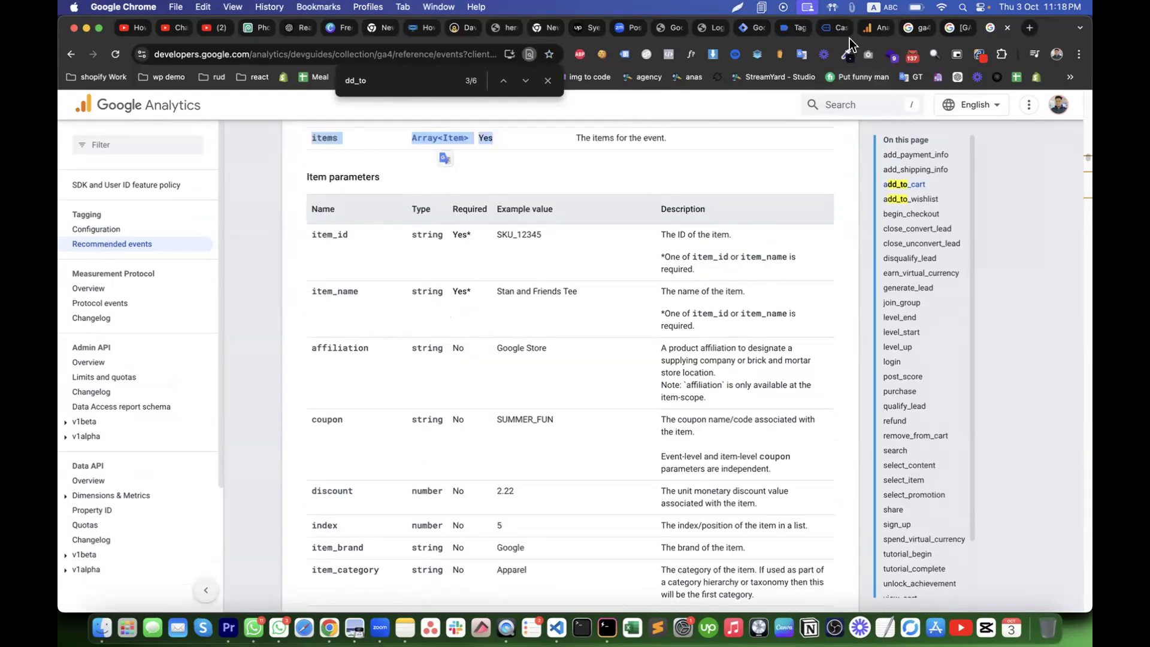
Switch to Tag Assistant and examine the Cashew Butter entry in the add_to_cart event's ecommerce items array, including its quantity.
left_click(838, 27)
left_click(874, 27)
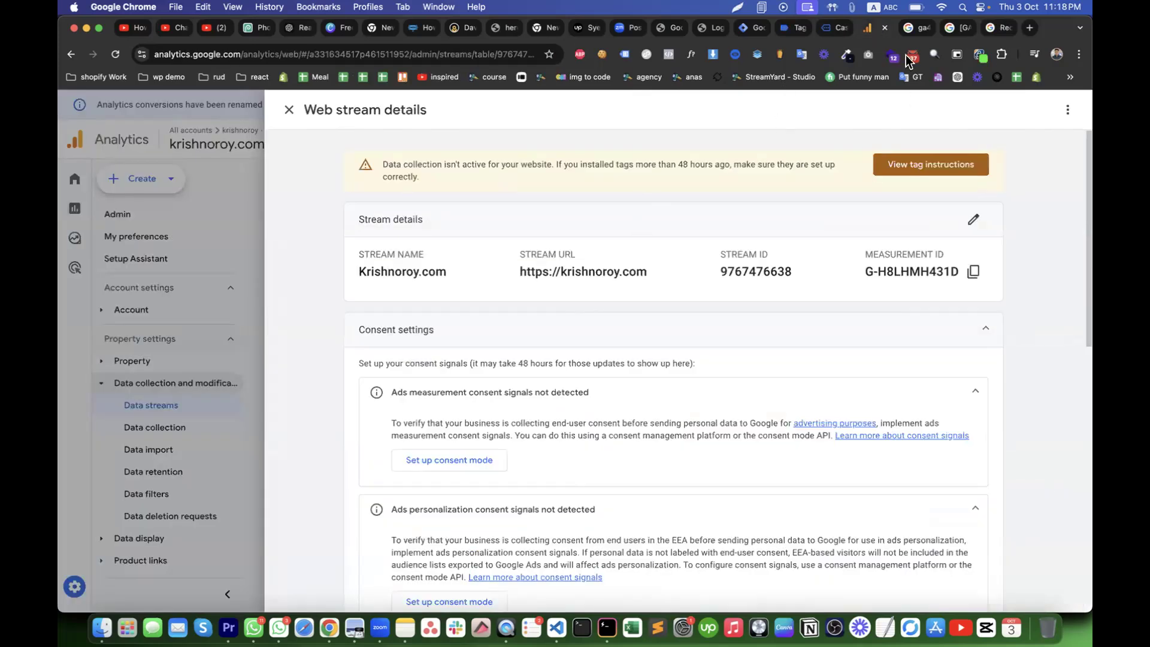
left_click(825, 27)
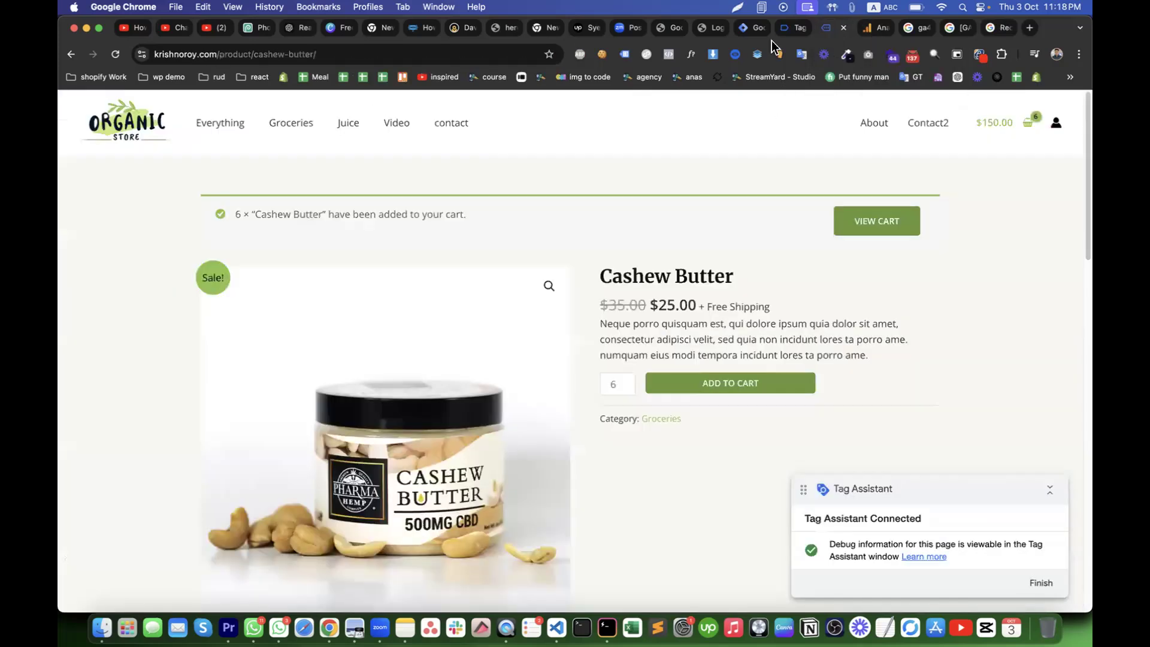
left_click(789, 27)
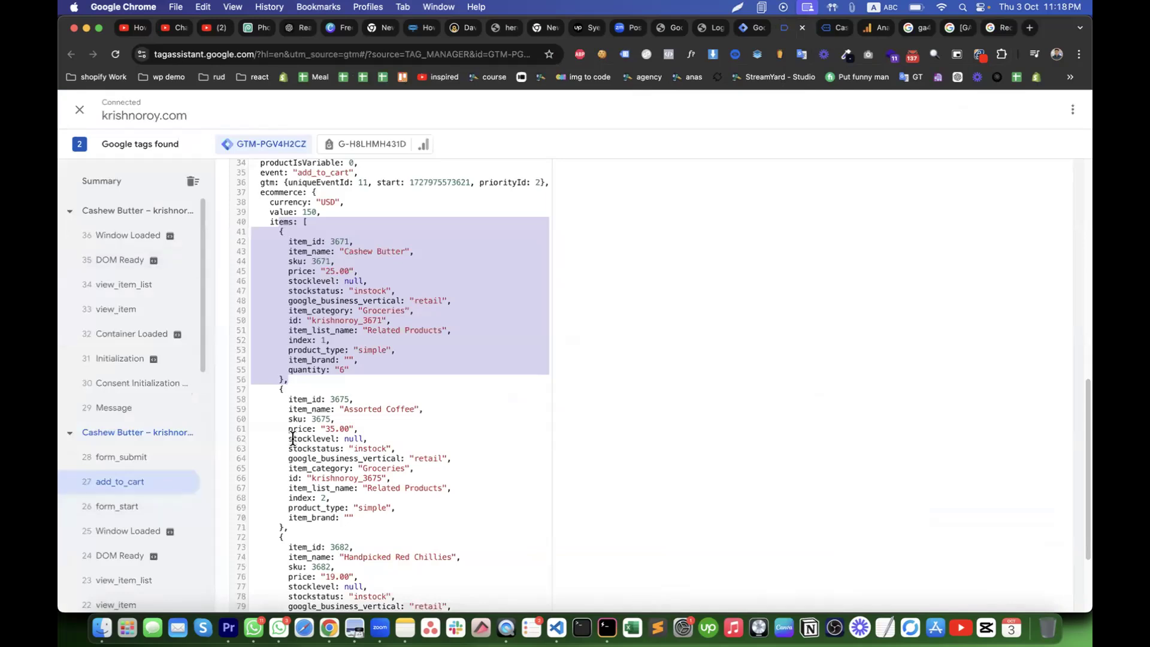
scroll(336, 341, "up", 2)
left_click_drag(291, 416, 276, 261)
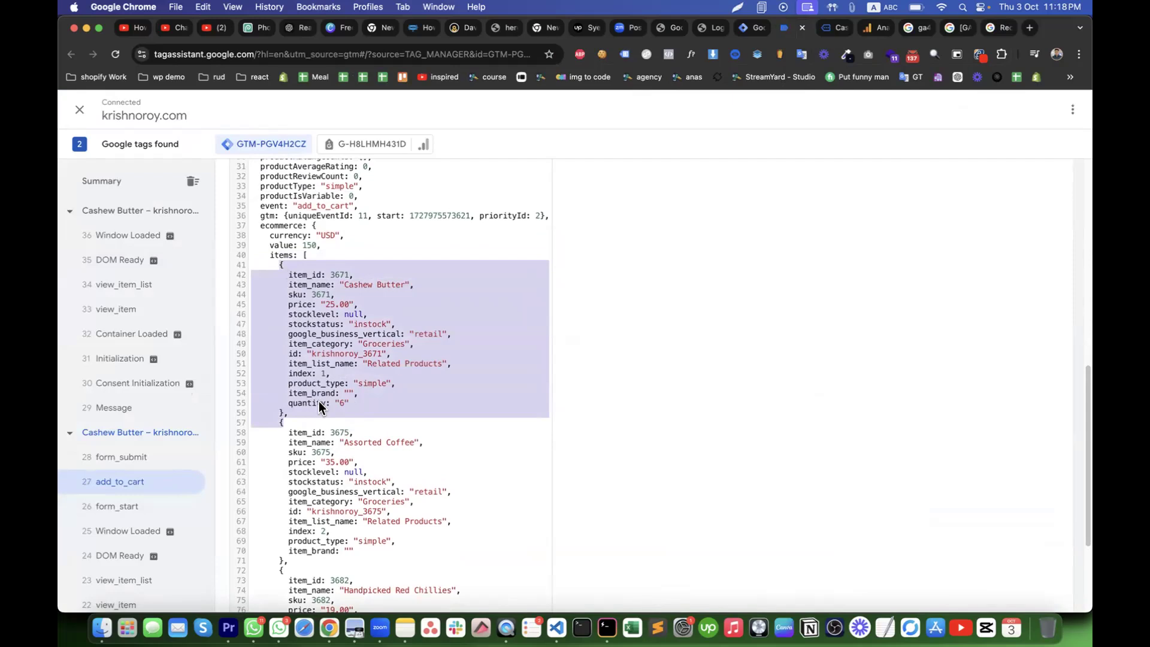
Back in Tag Manager, copy the view_item custom event trigger and set the copy's event name to add_to_cart.
left_click(754, 28)
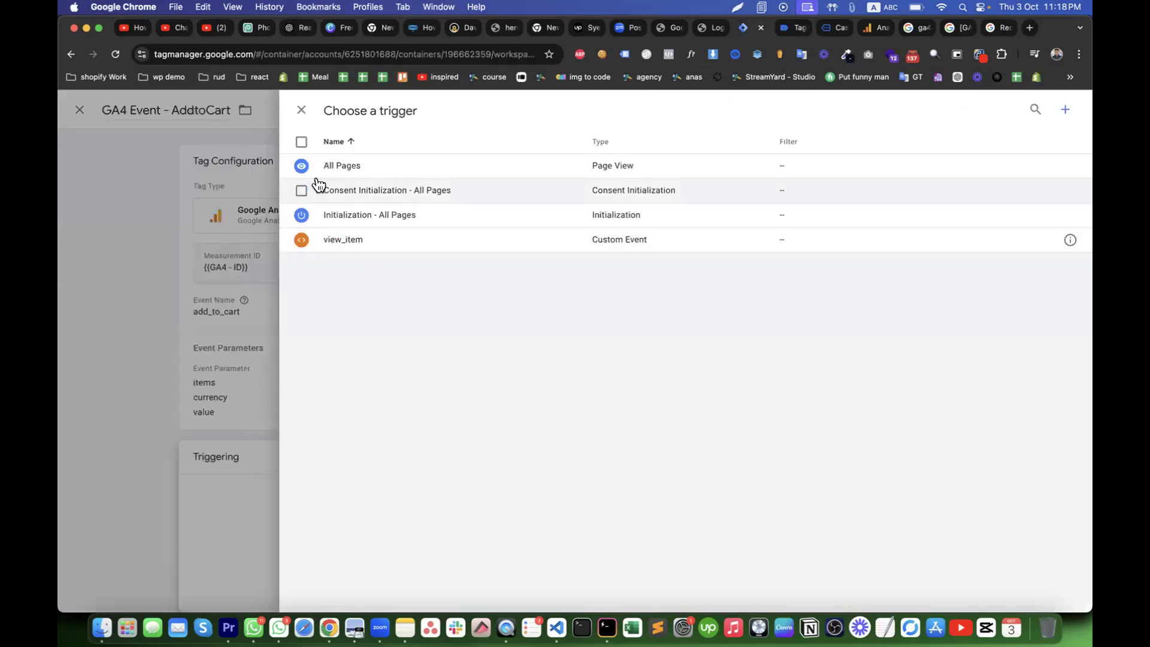
left_click(1069, 241)
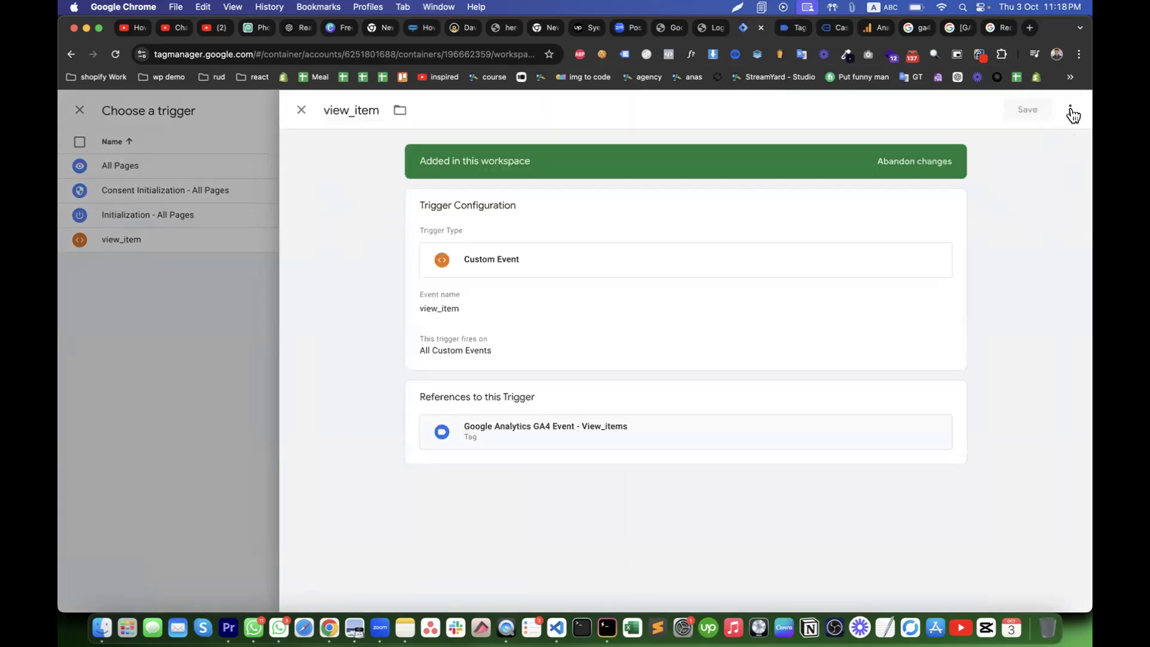
left_click(1069, 110)
left_click(1062, 139)
left_click(503, 244)
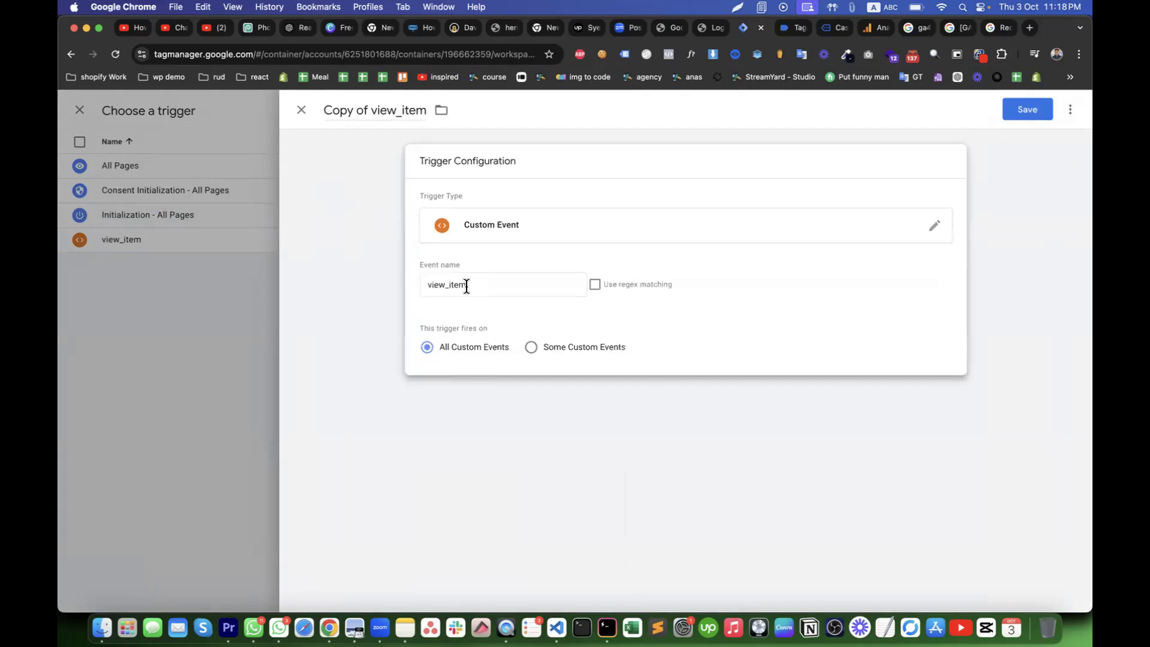
double_click(466, 285)
type("ad")
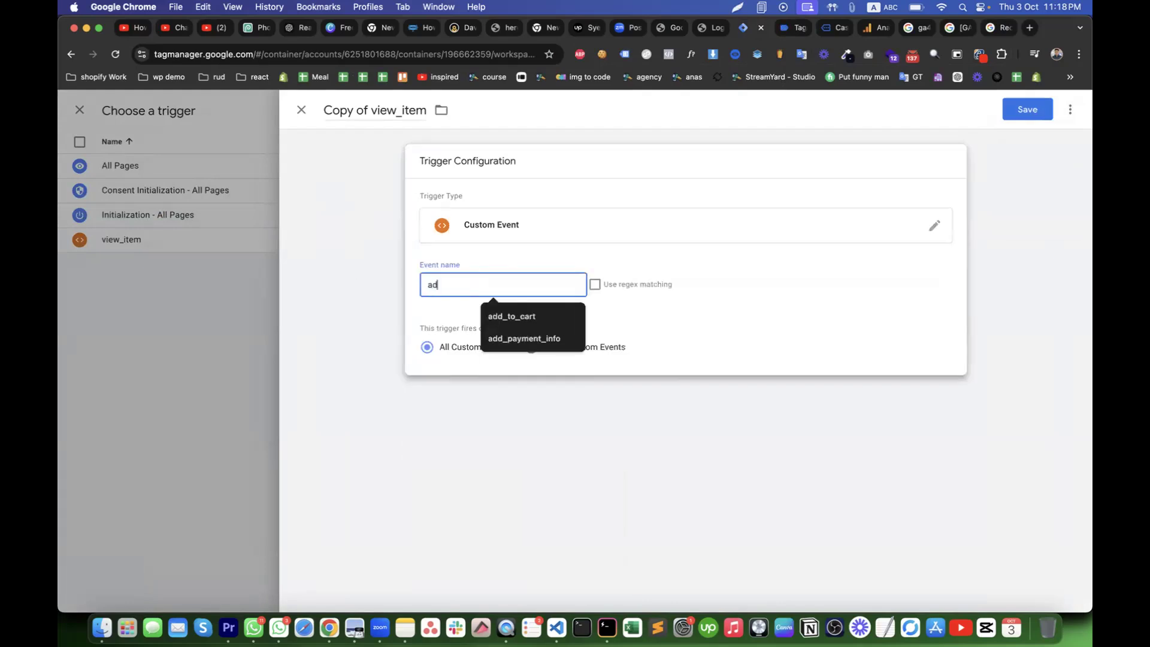
type("d")
left_click(508, 323)
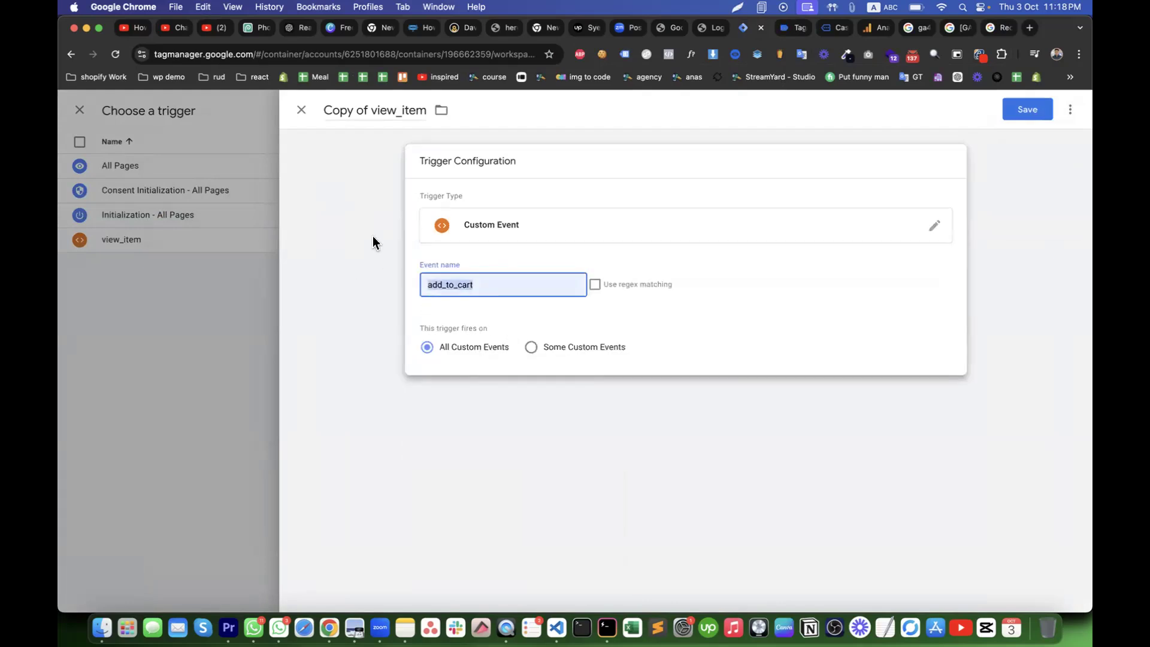
Save the copied trigger under the name add_to_cart, and save the AddtoCart tag with it as the firing trigger.
left_click(377, 109)
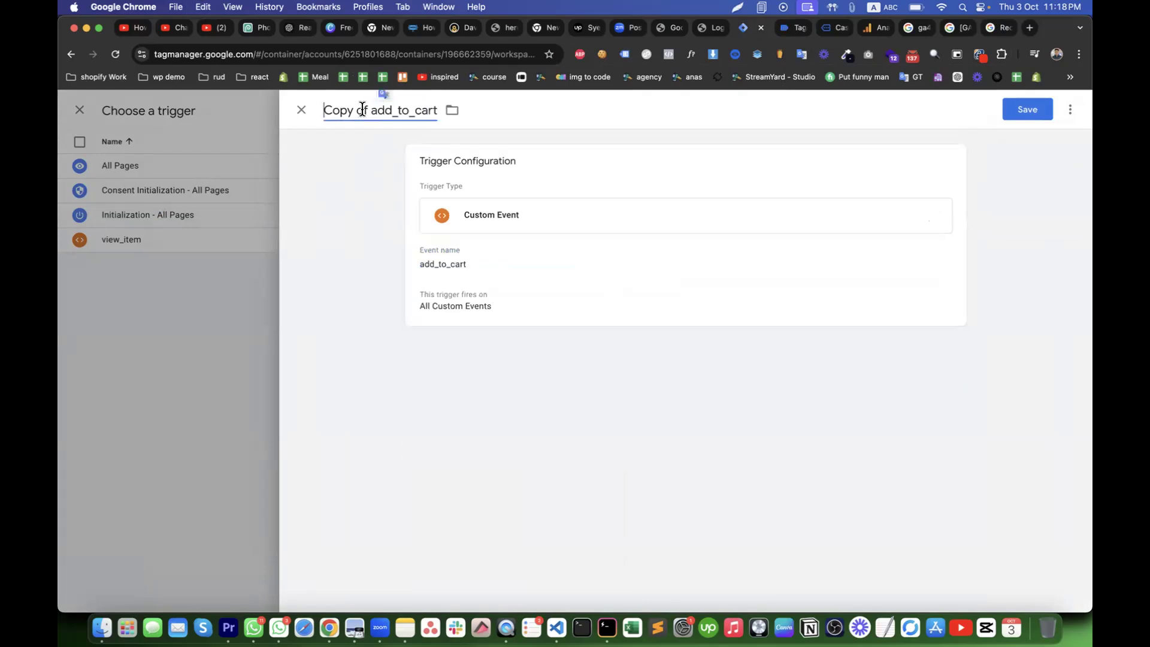
left_click_drag(370, 109, 323, 109)
key("BackSpace")
left_click(1019, 114)
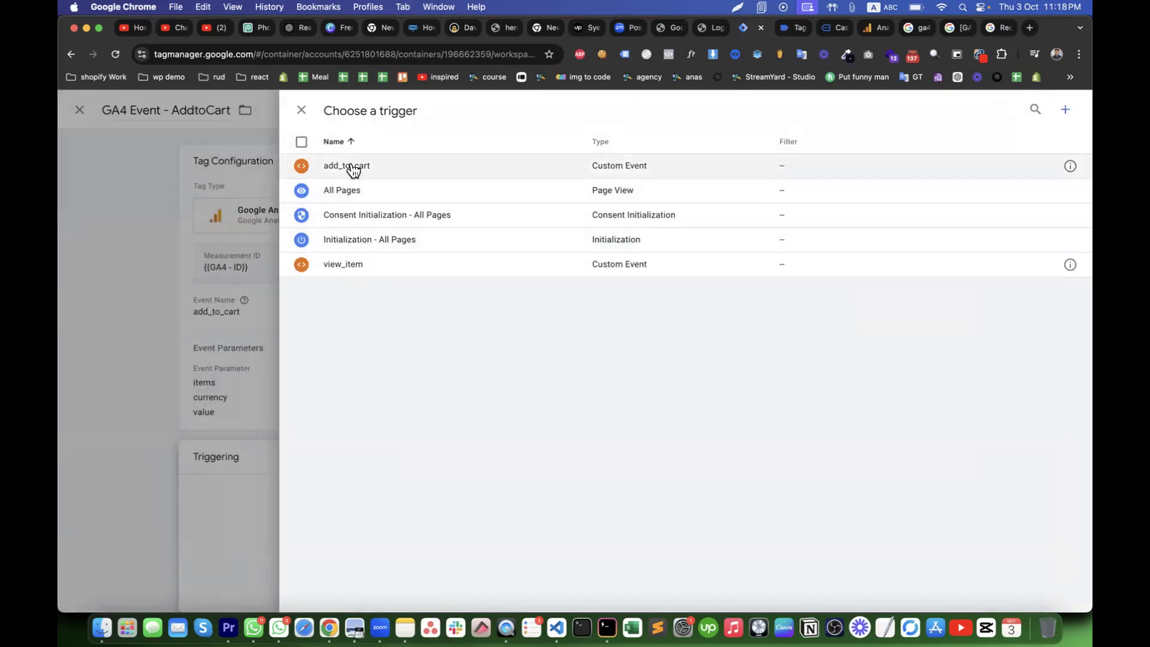
left_click(350, 166)
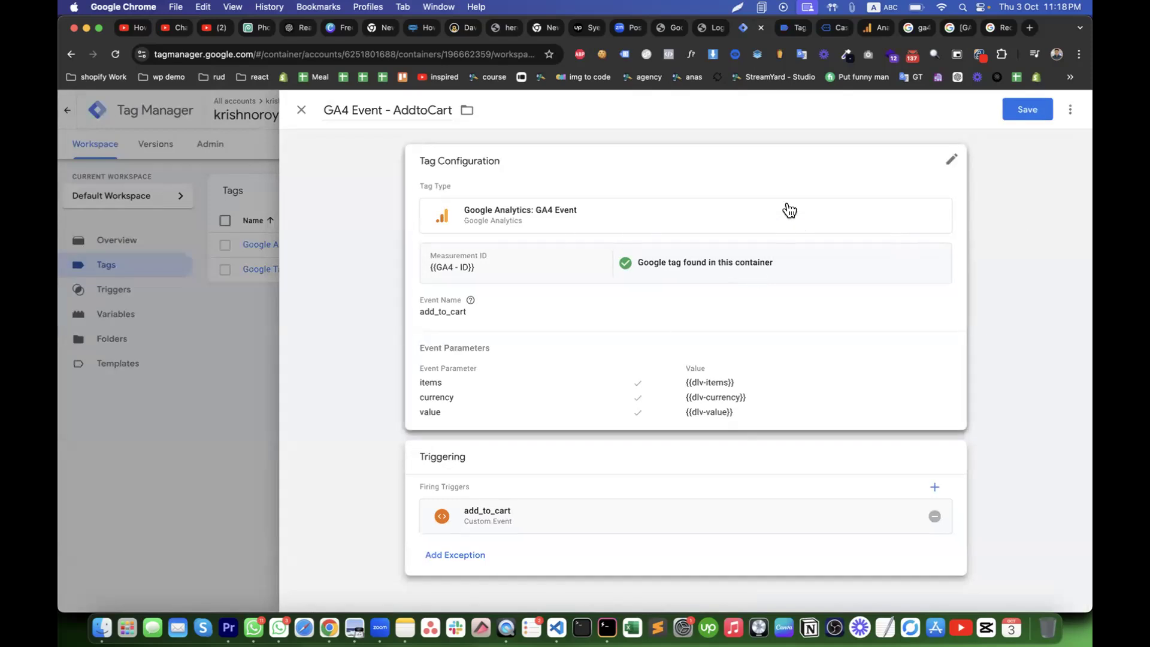
left_click(1025, 111)
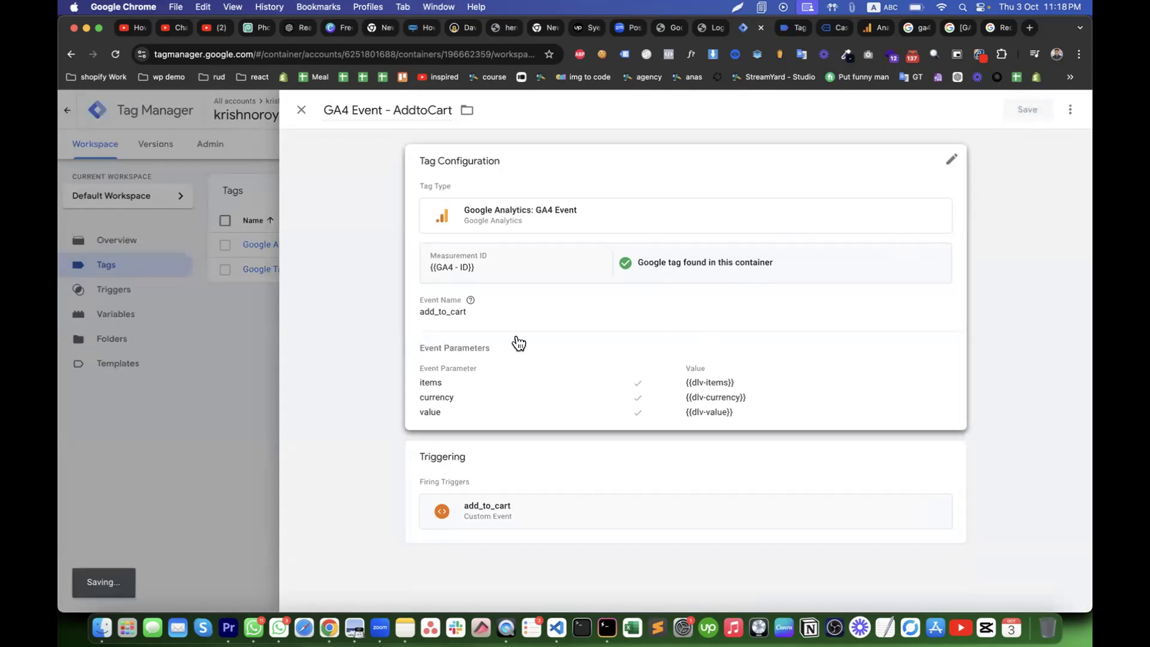